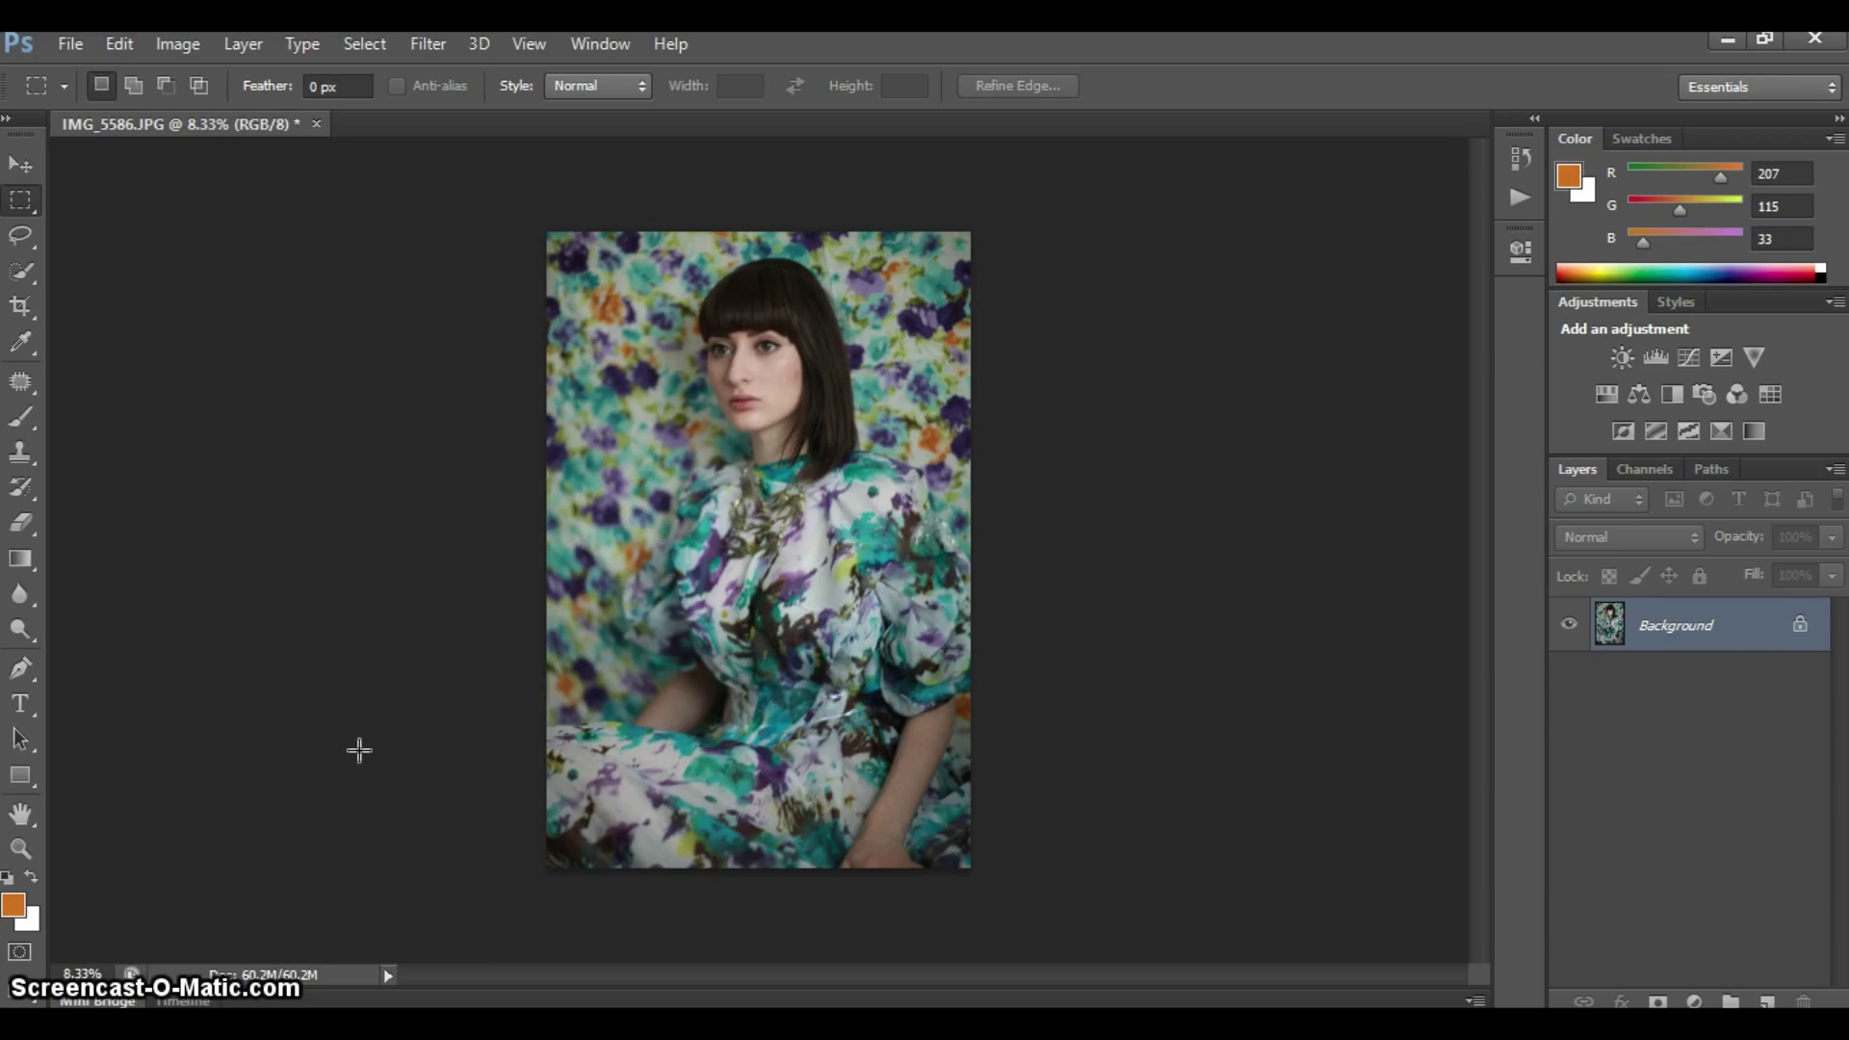
Duplicate the Background layer within the same document, keeping the suggested name
left_click(388, 710)
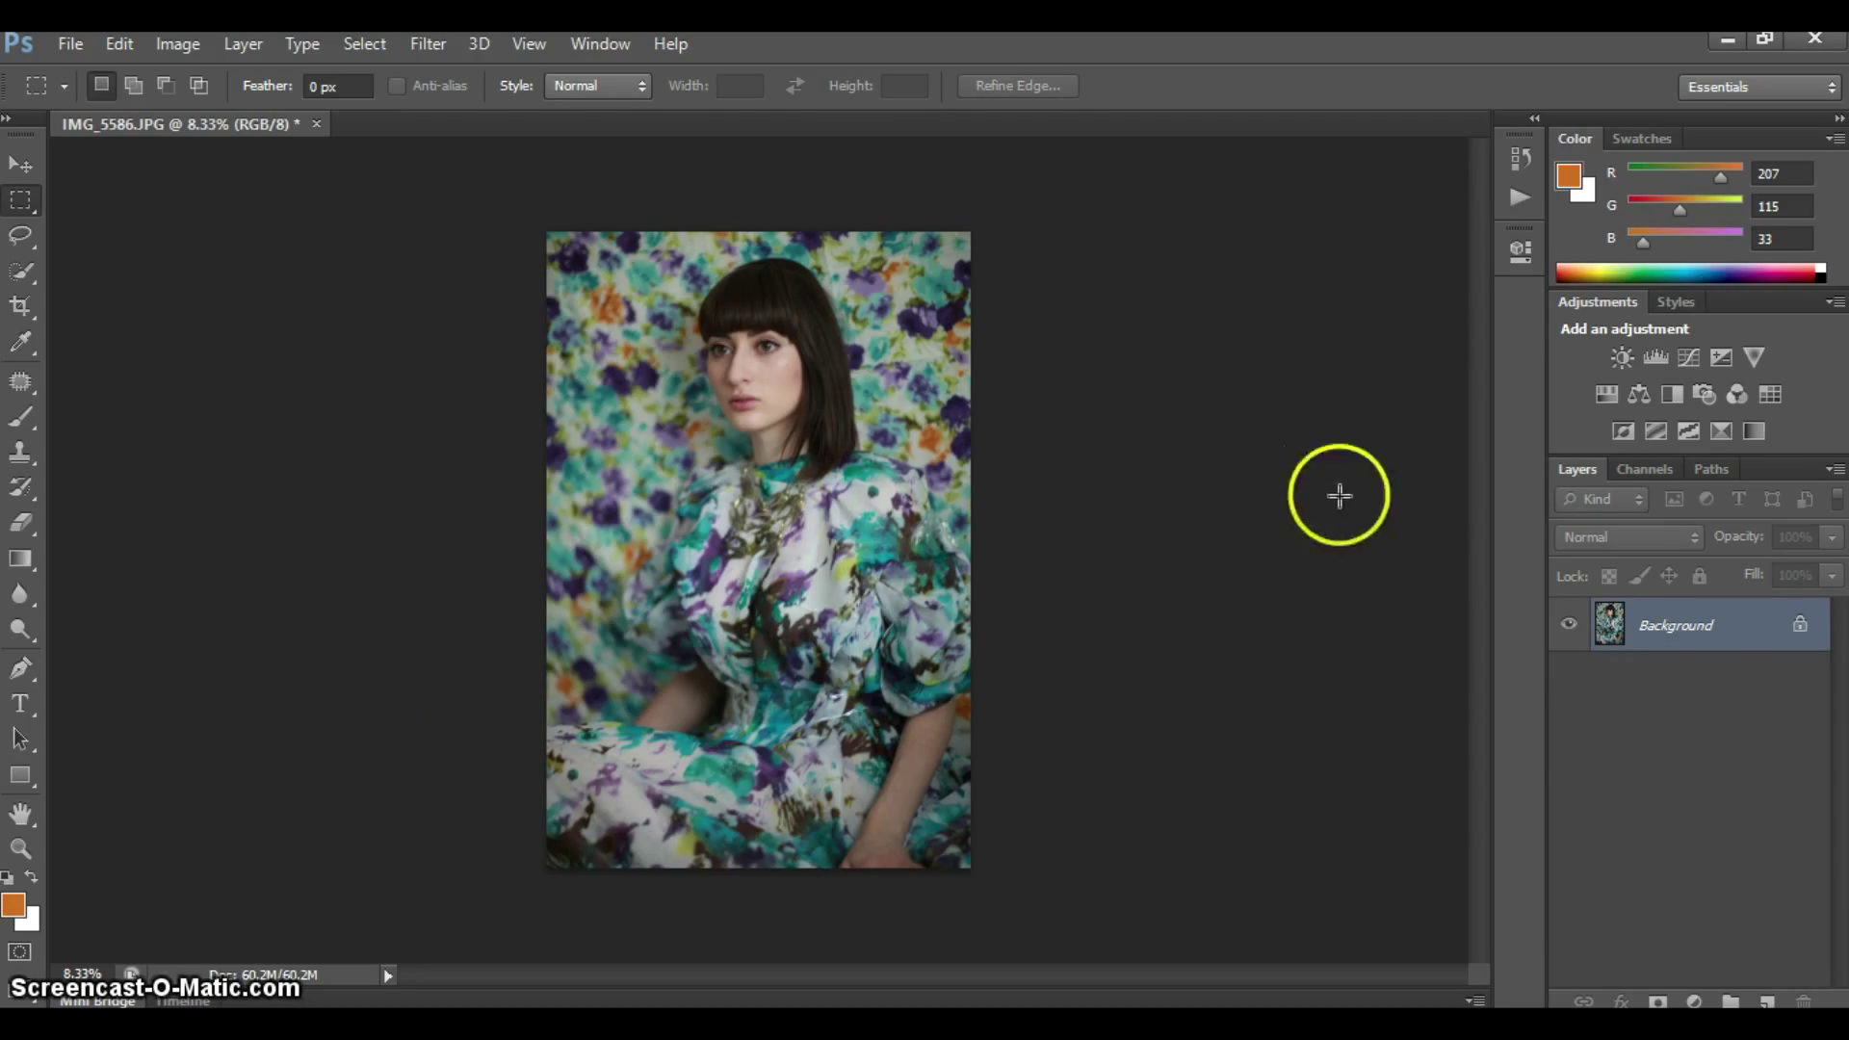
right_click(1653, 626)
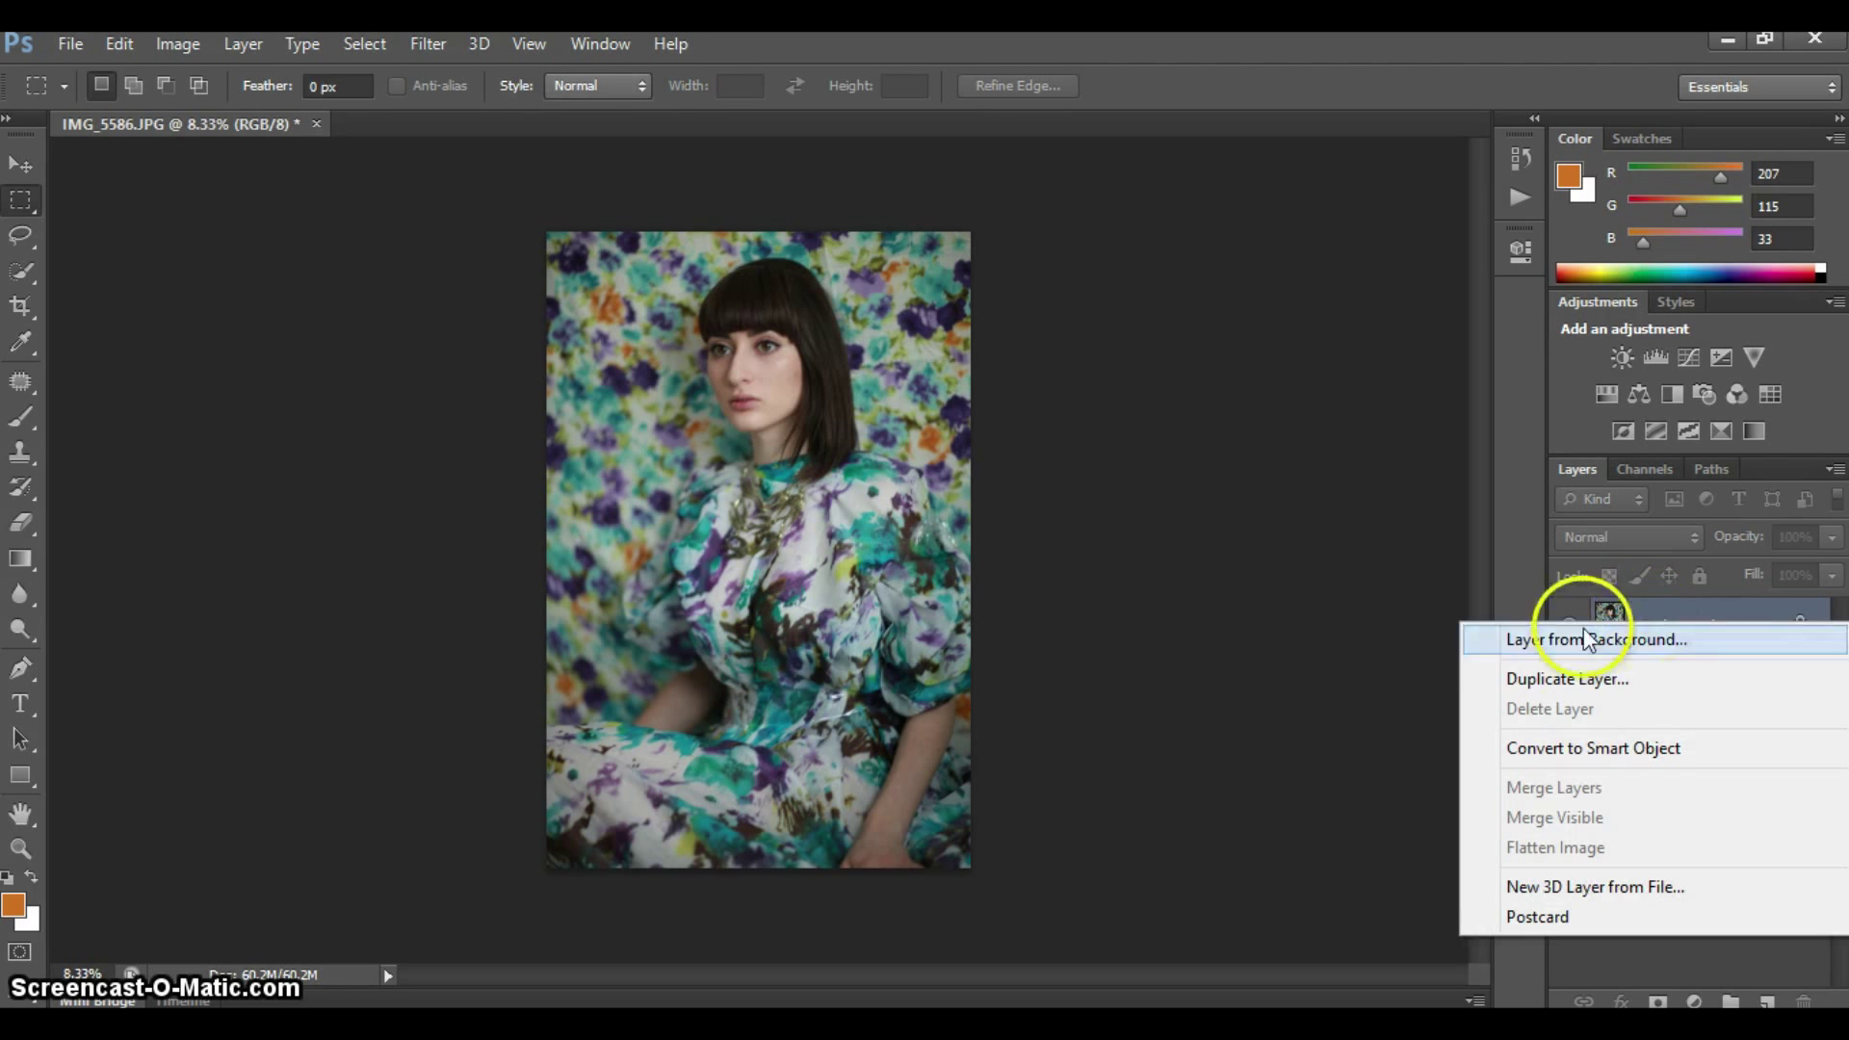
left_click(1557, 682)
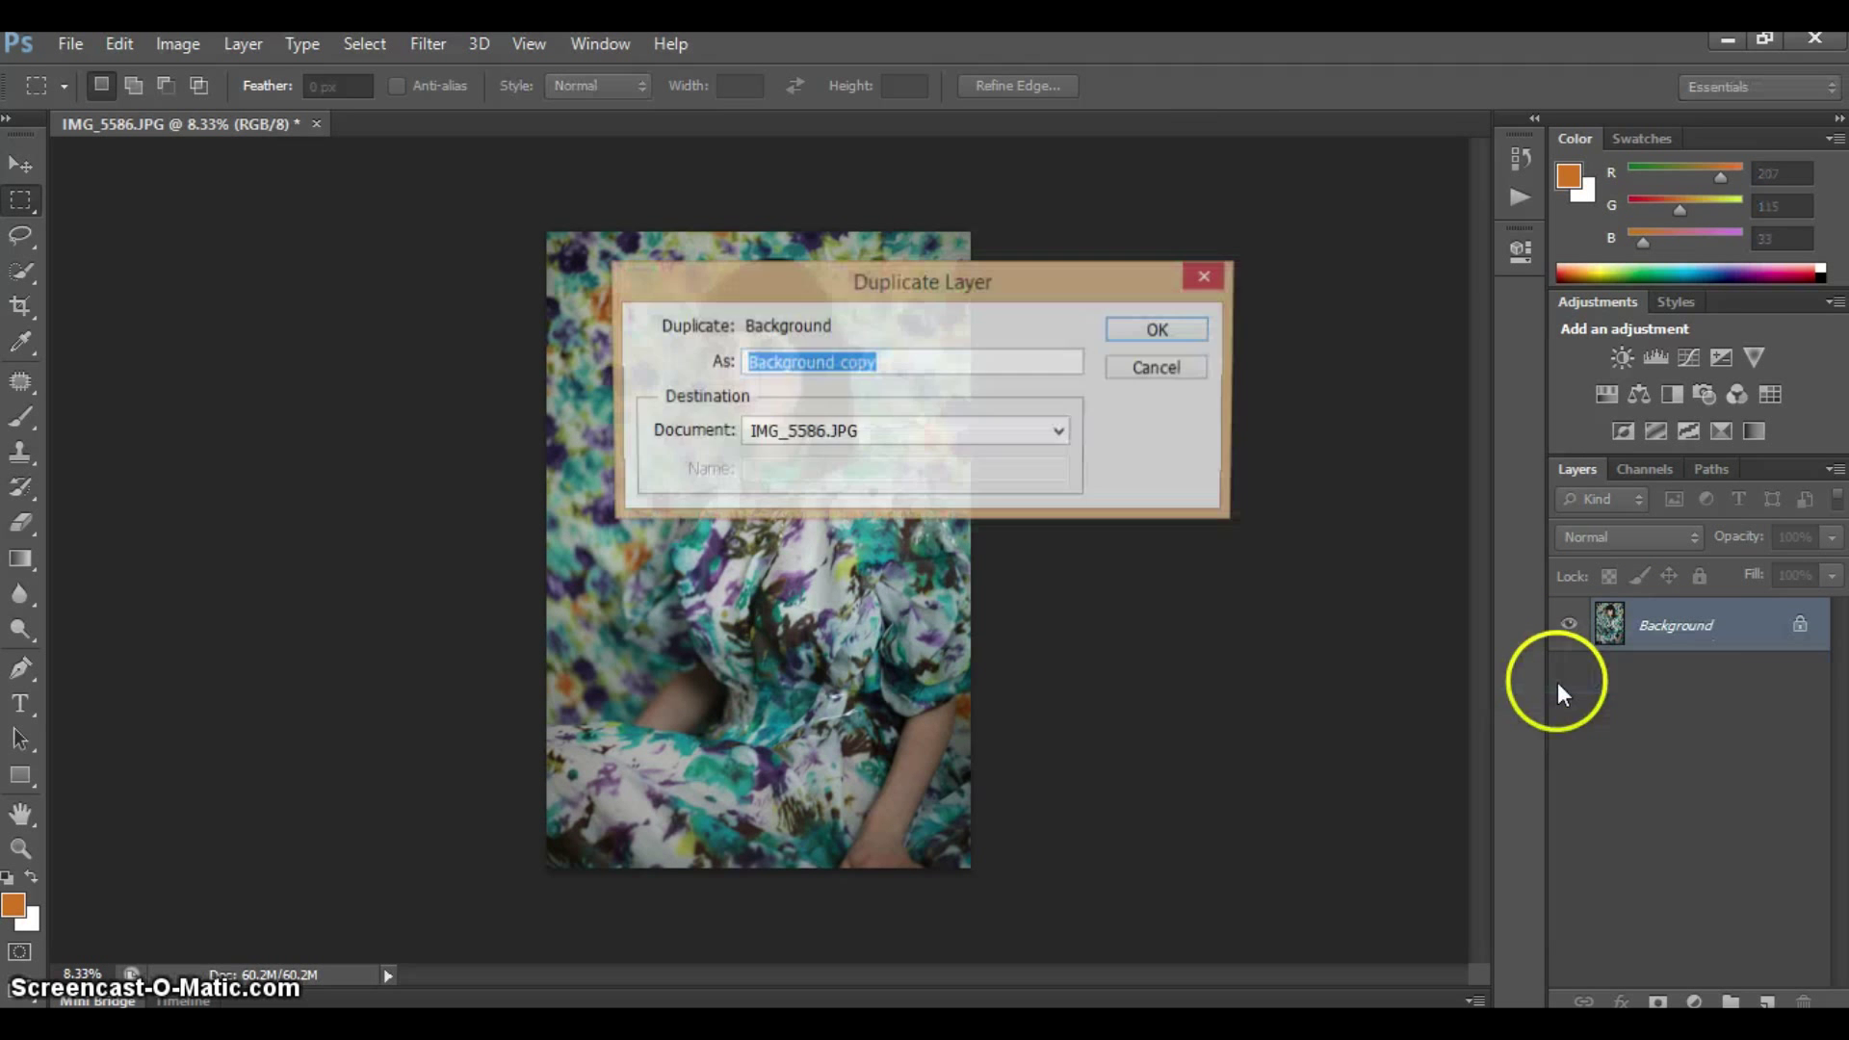
left_click(1174, 331)
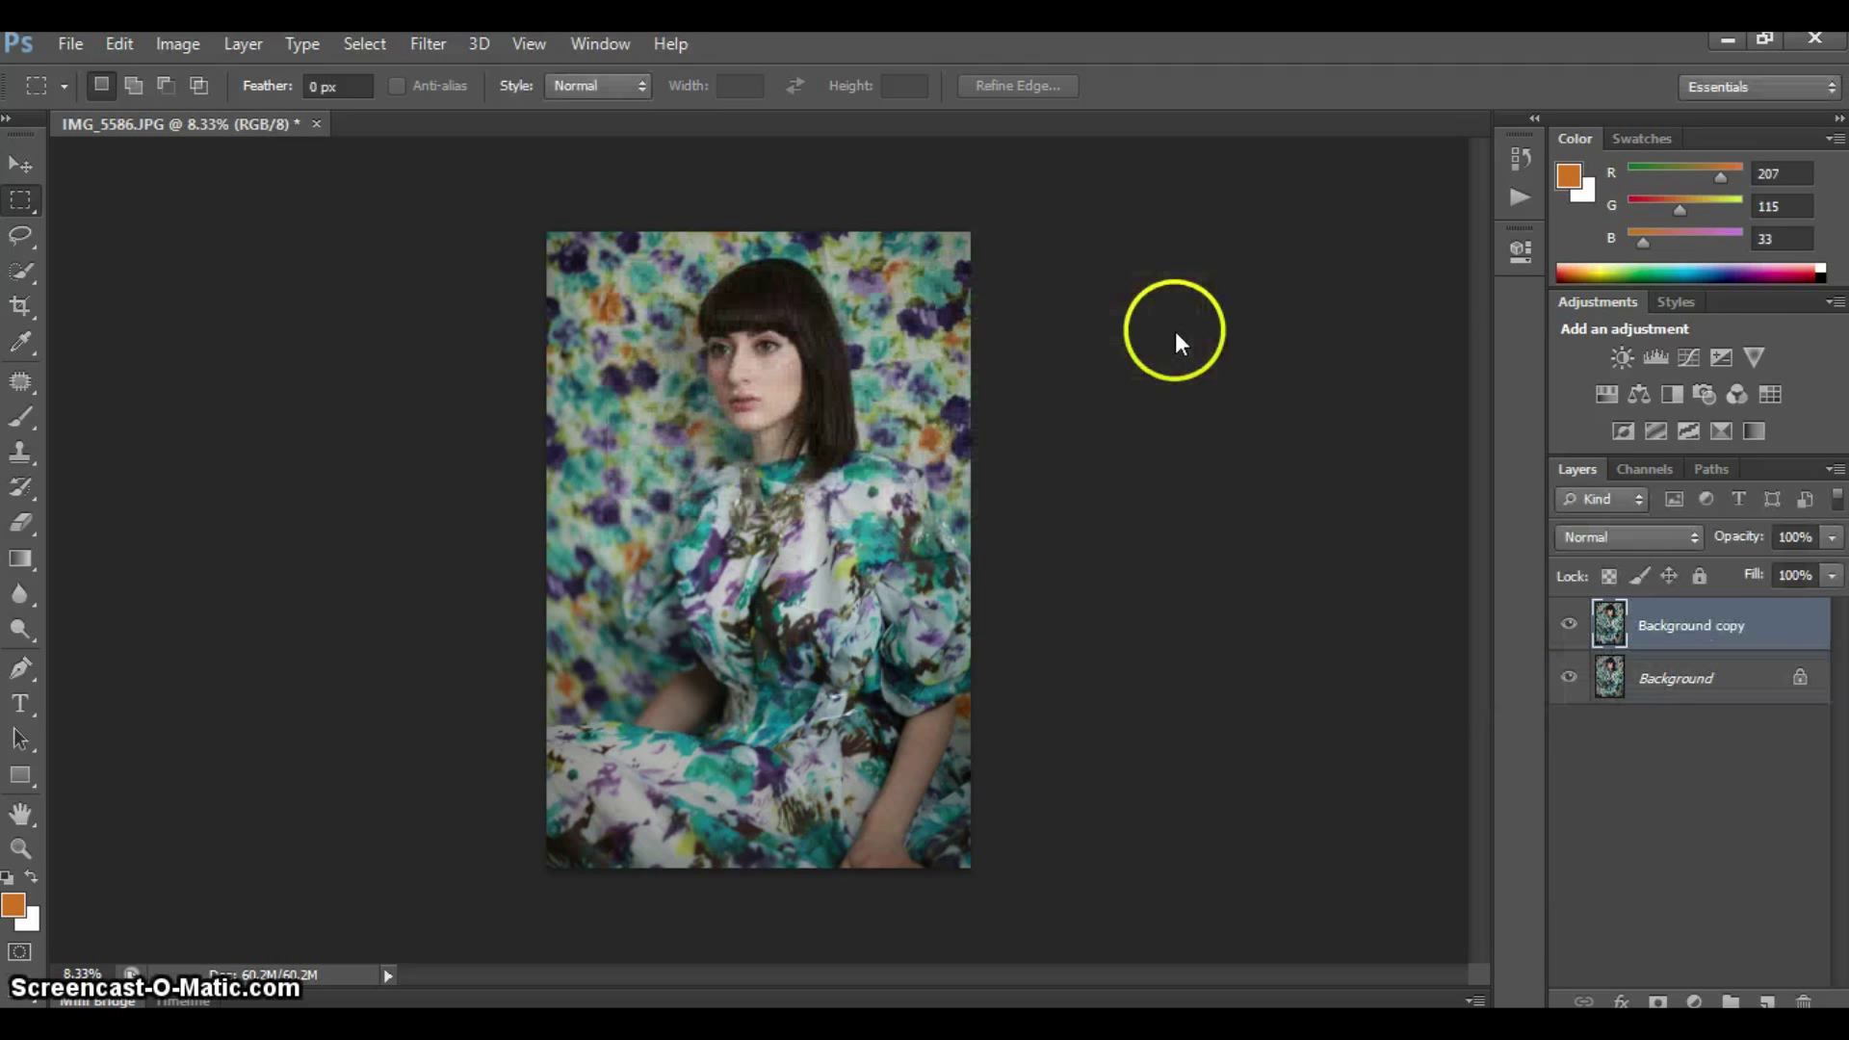
Start a Hue/Saturation adjustment on the duplicated layer, keeping the dialog clear of the photo
left_click(176, 37)
mouse_move(221, 112)
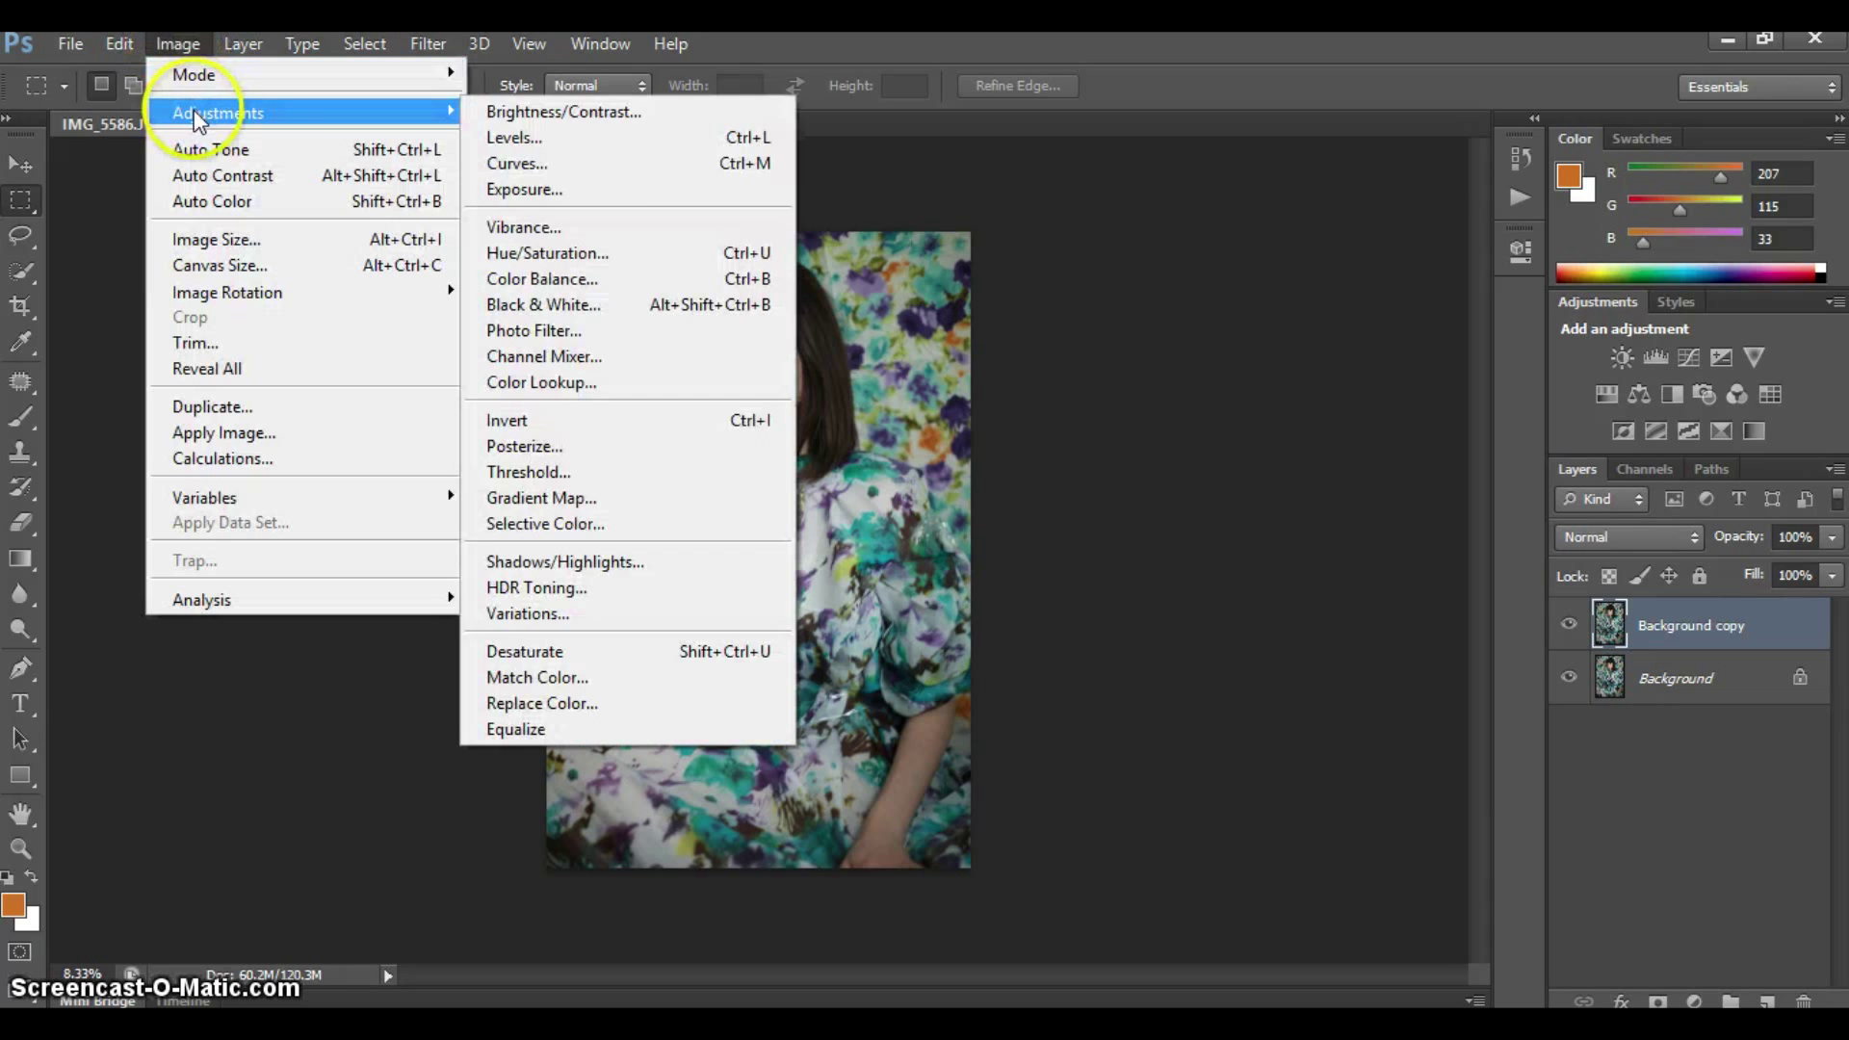
left_click(502, 254)
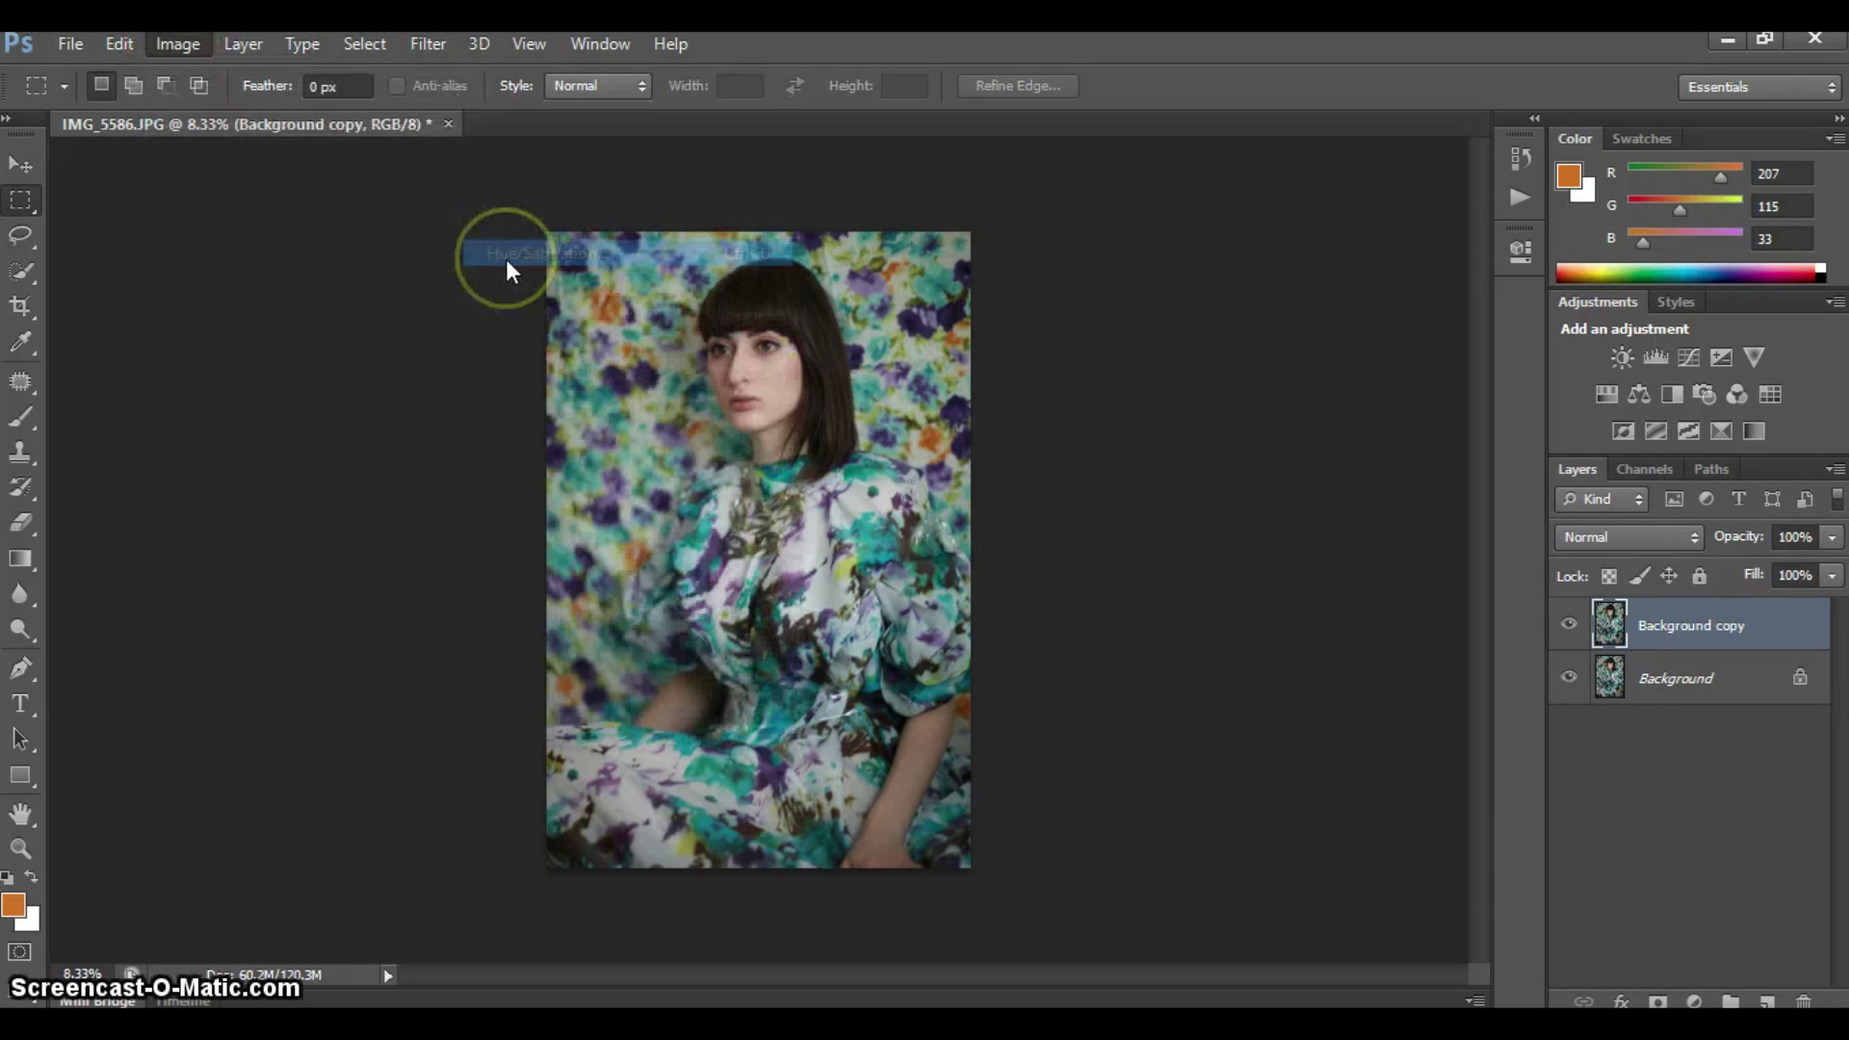
left_click_drag(1161, 171, 1211, 174)
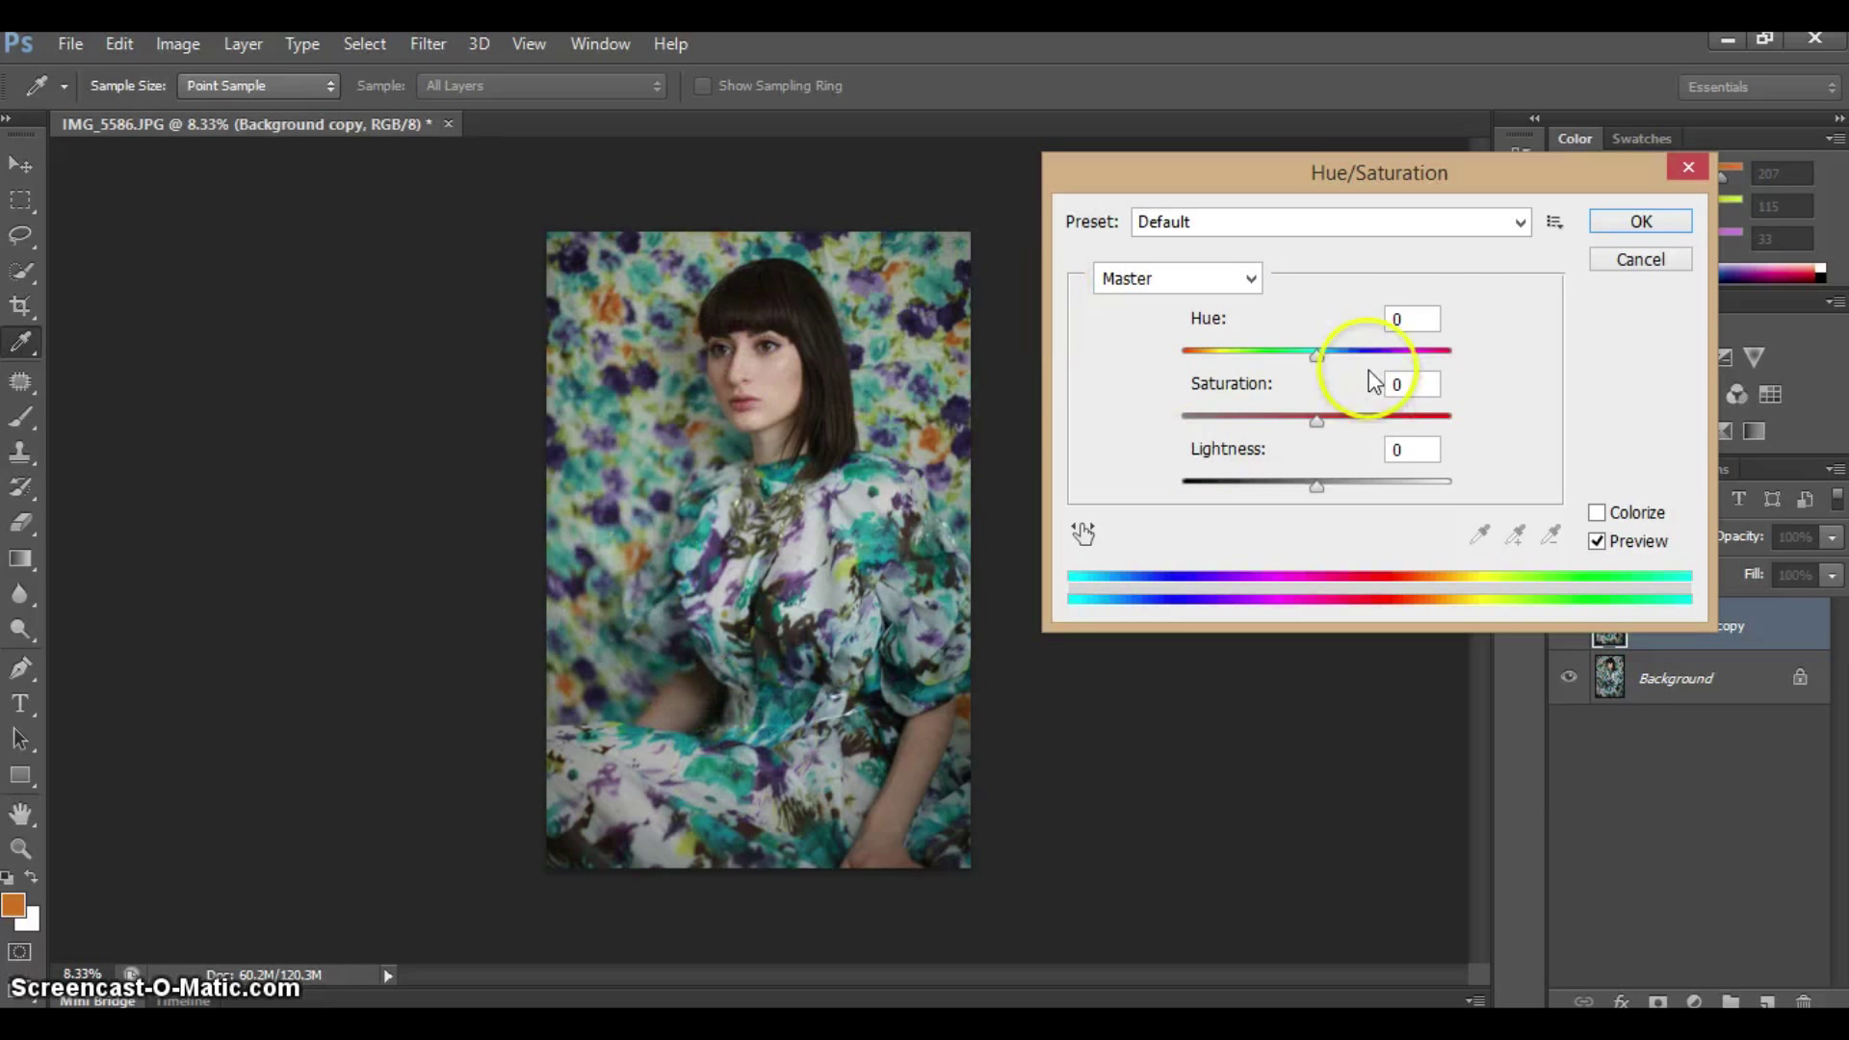
Try master hue shifts of -20 and +180 on the whole photo and return the hue to 0
left_click_drag(1315, 356, 1273, 355)
left_click(1319, 358)
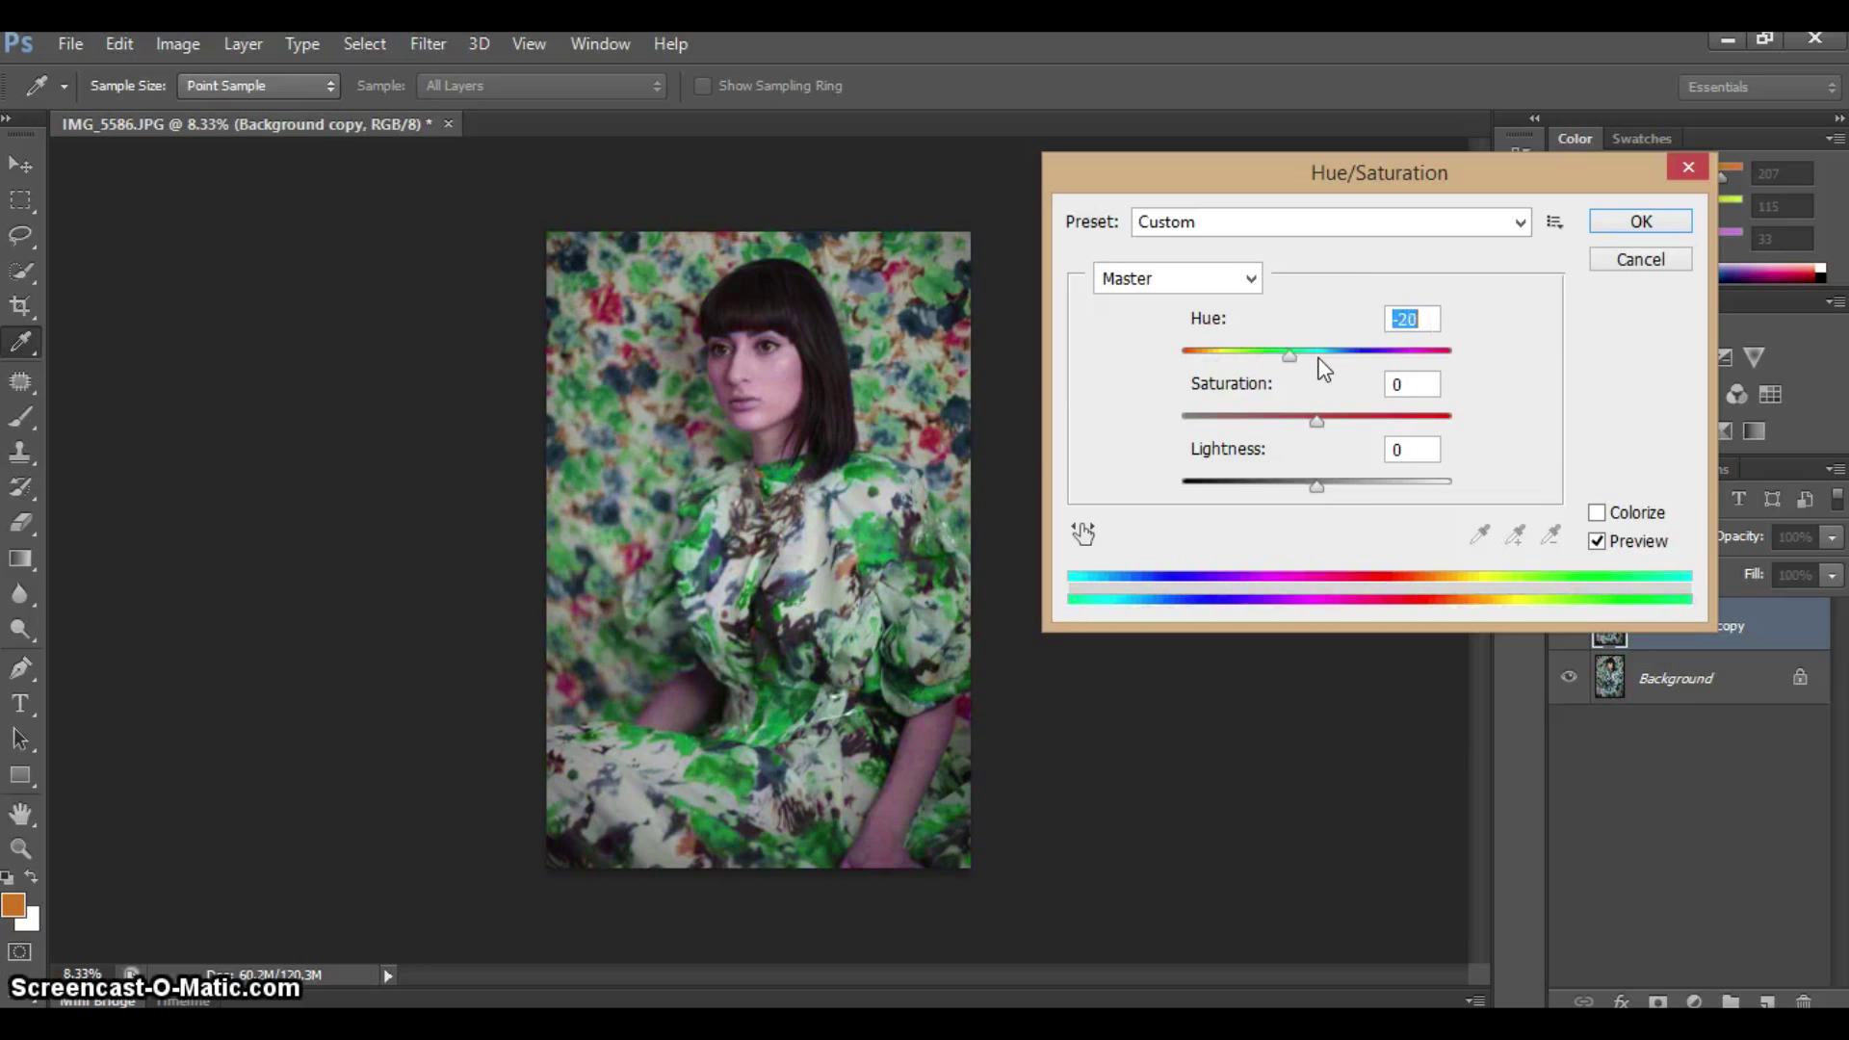
key("shift+Up")
key("shift+Up")
key("shift+Up")
key("shift+Up")
key("shift+Up")
key("shift+Up")
key("shift+Up")
key("shift+Up")
key("shift+Up")
key("shift+Up")
key("shift+Up")
key("shift+Up")
key("shift+Up")
key("shift+Up")
key("shift+Up")
key("shift+Up")
key("shift+Up")
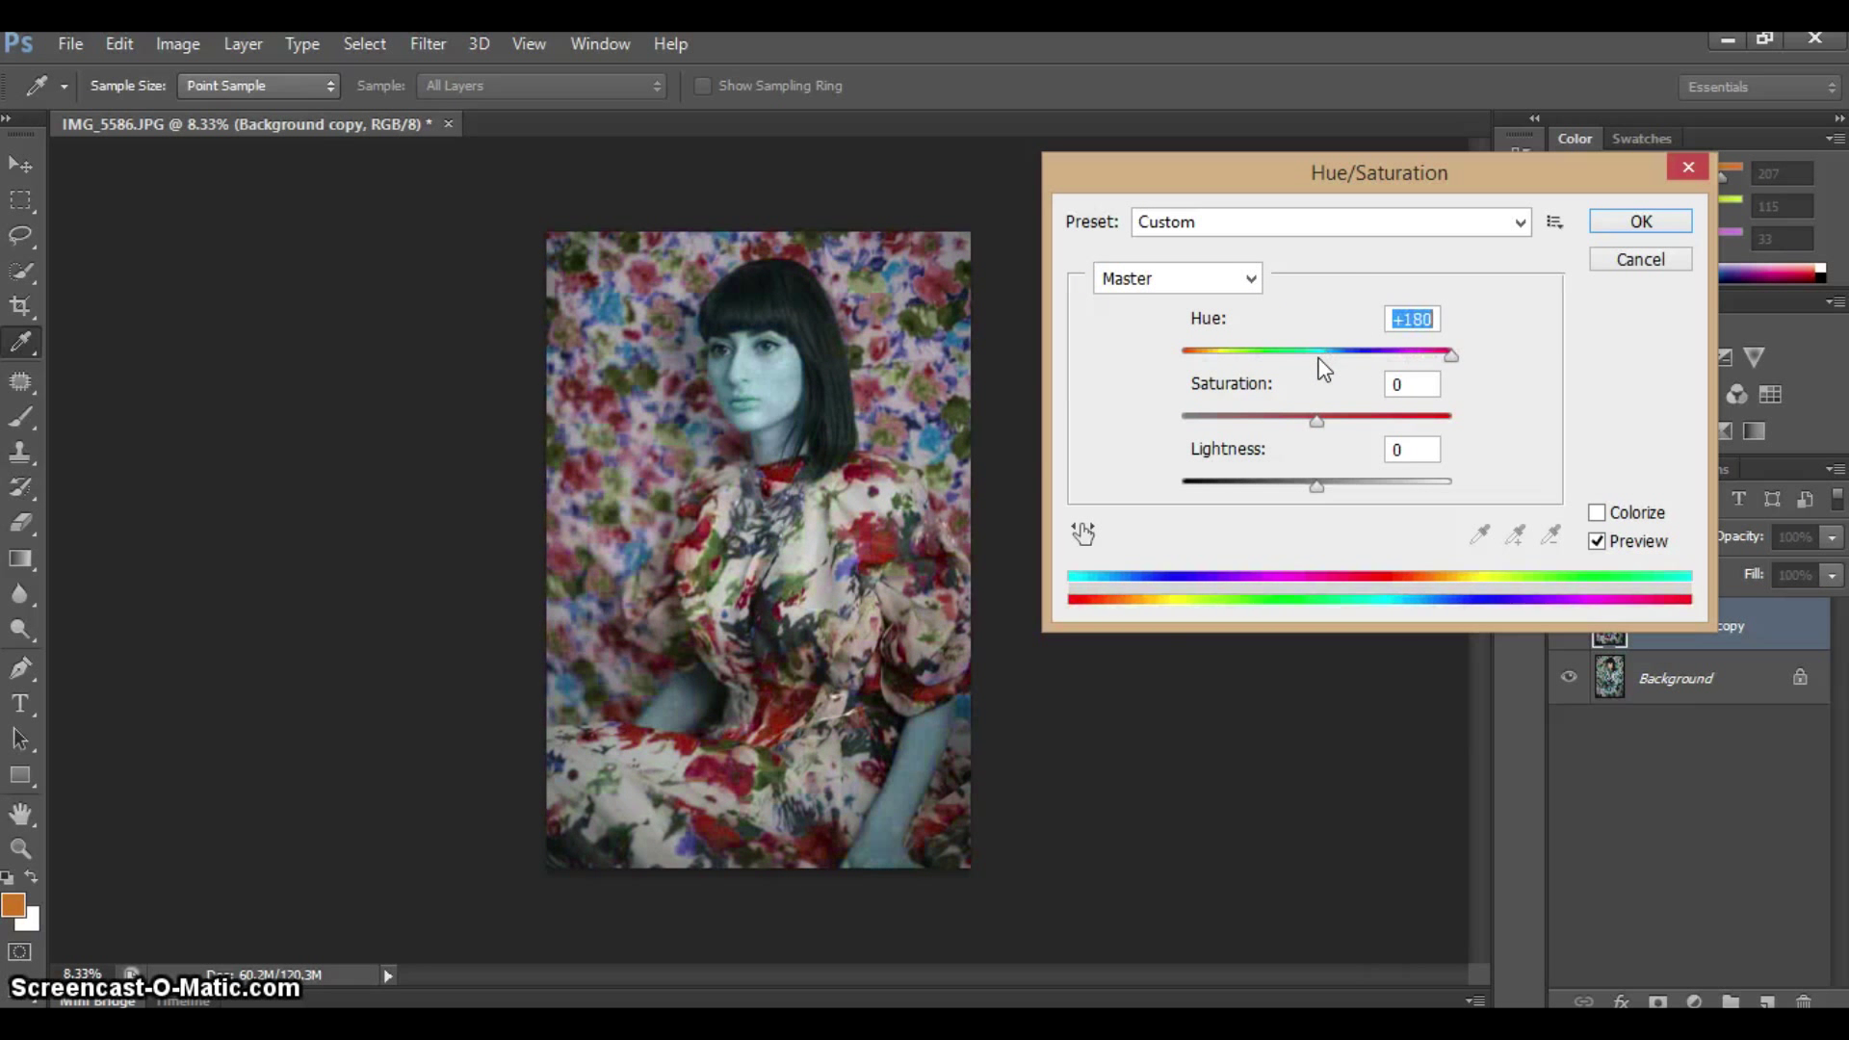
left_click_drag(1449, 357, 1316, 395)
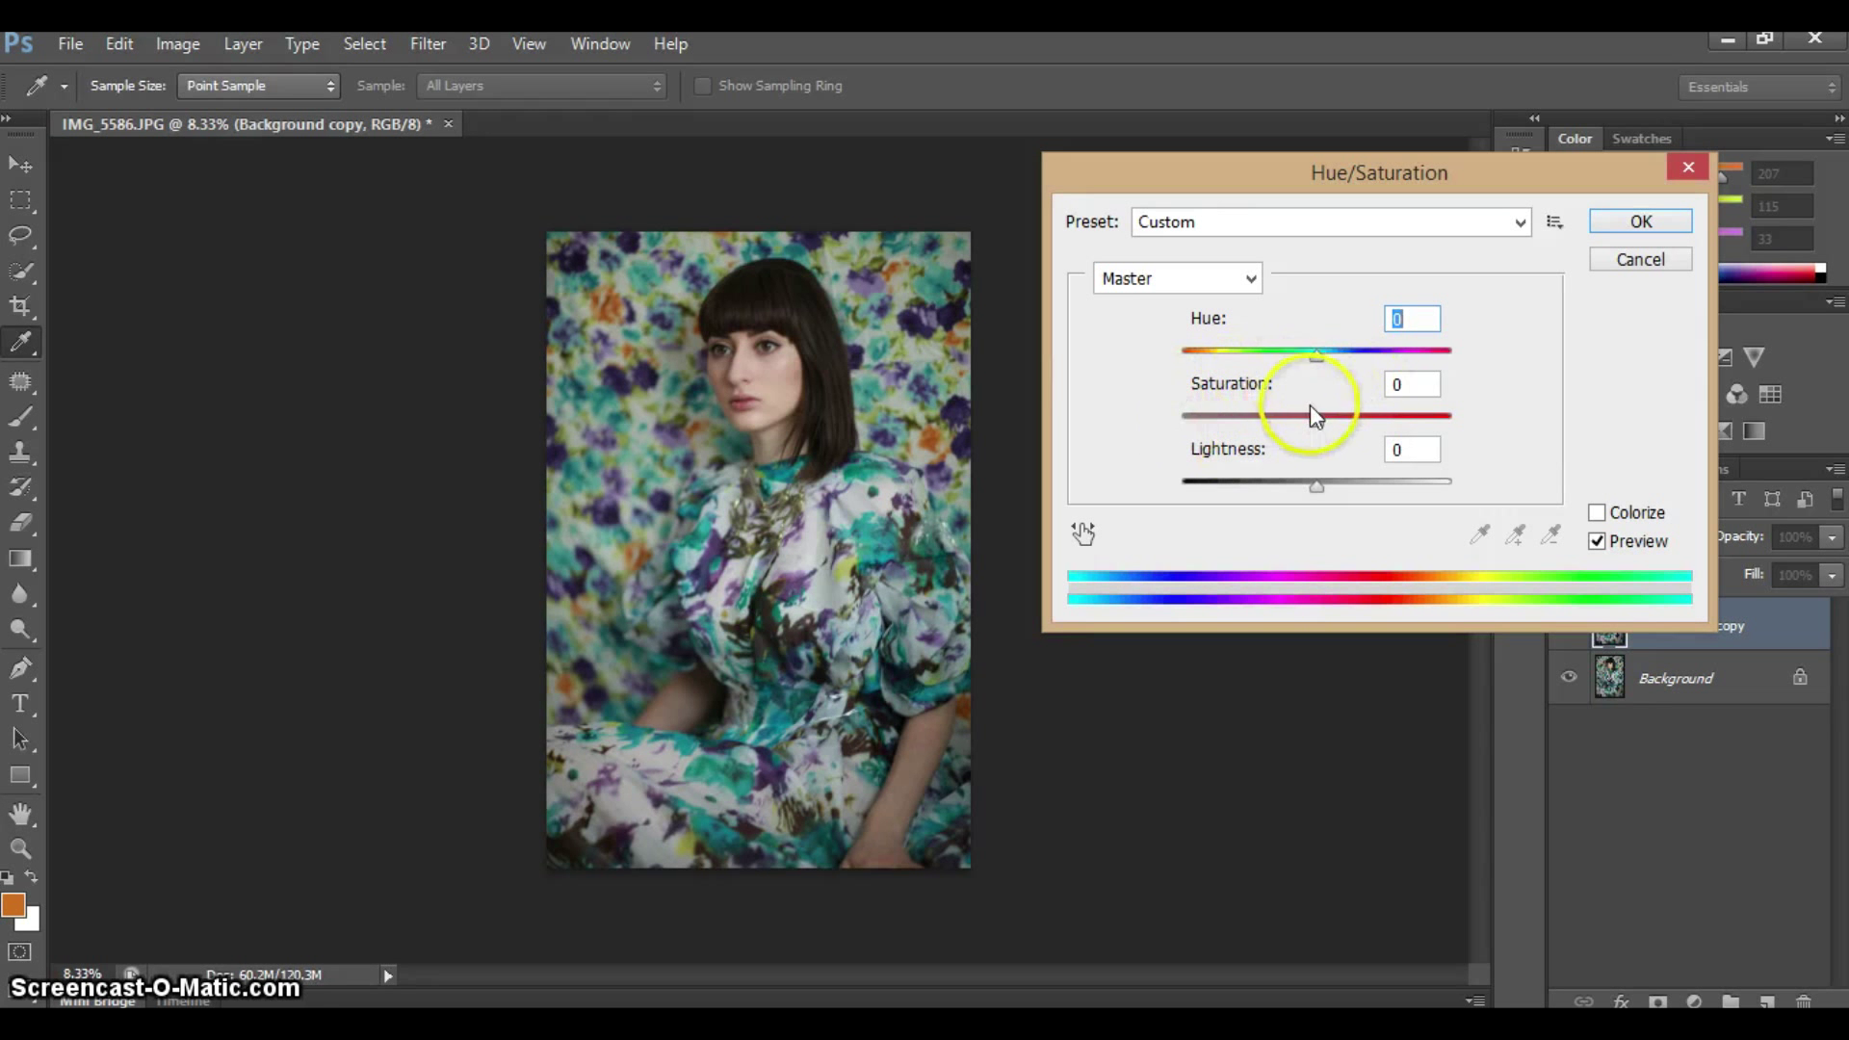
Try master saturation values of +81 and -100, ending at +3
left_click_drag(1316, 420, 1425, 421)
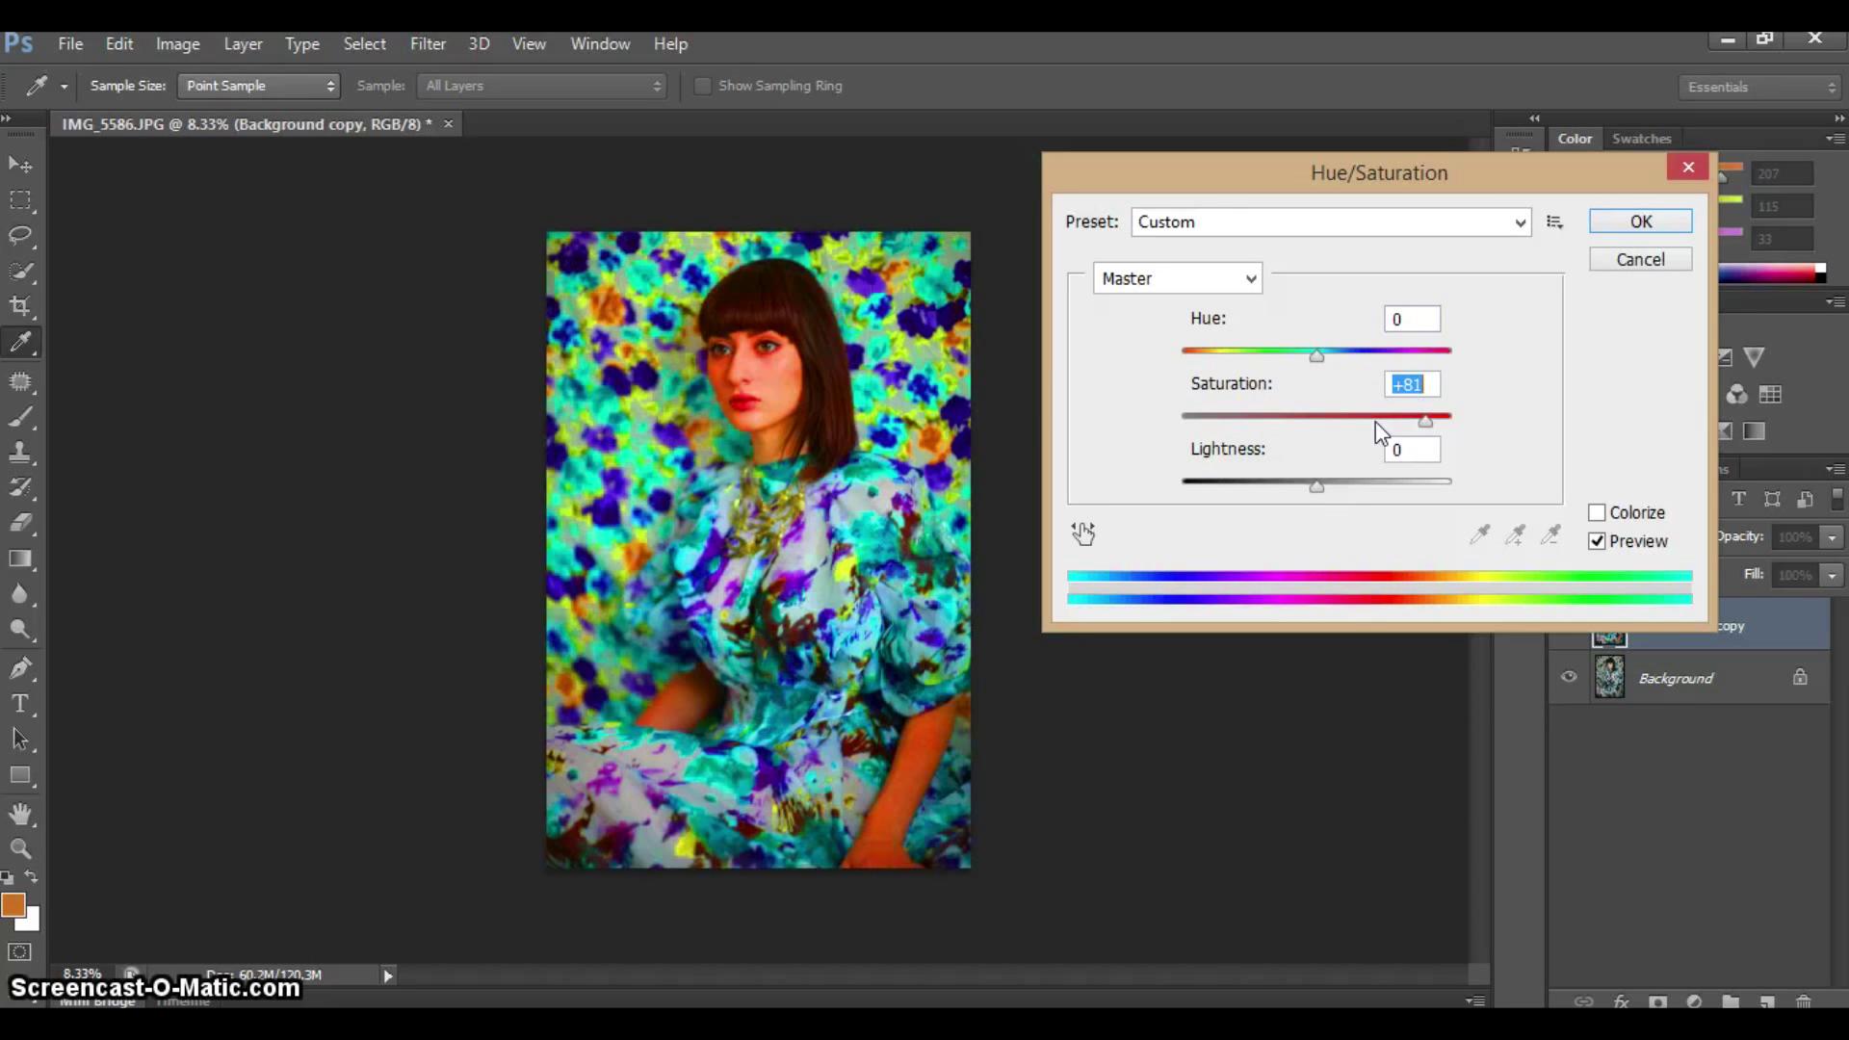
key("shift+Down")
key("shift+Down")
key("shift+Down")
key("shift+Down")
key("shift+Down")
key("shift+Down")
key("shift+Down")
key("shift+Down")
key("shift+Down")
key("shift+Down")
key("shift+Down")
key("shift+Down")
key("shift+Down")
key("shift+Down")
key("shift+Down")
key("shift+Down")
key("shift+Down")
key("shift+Down")
key("shift+Down")
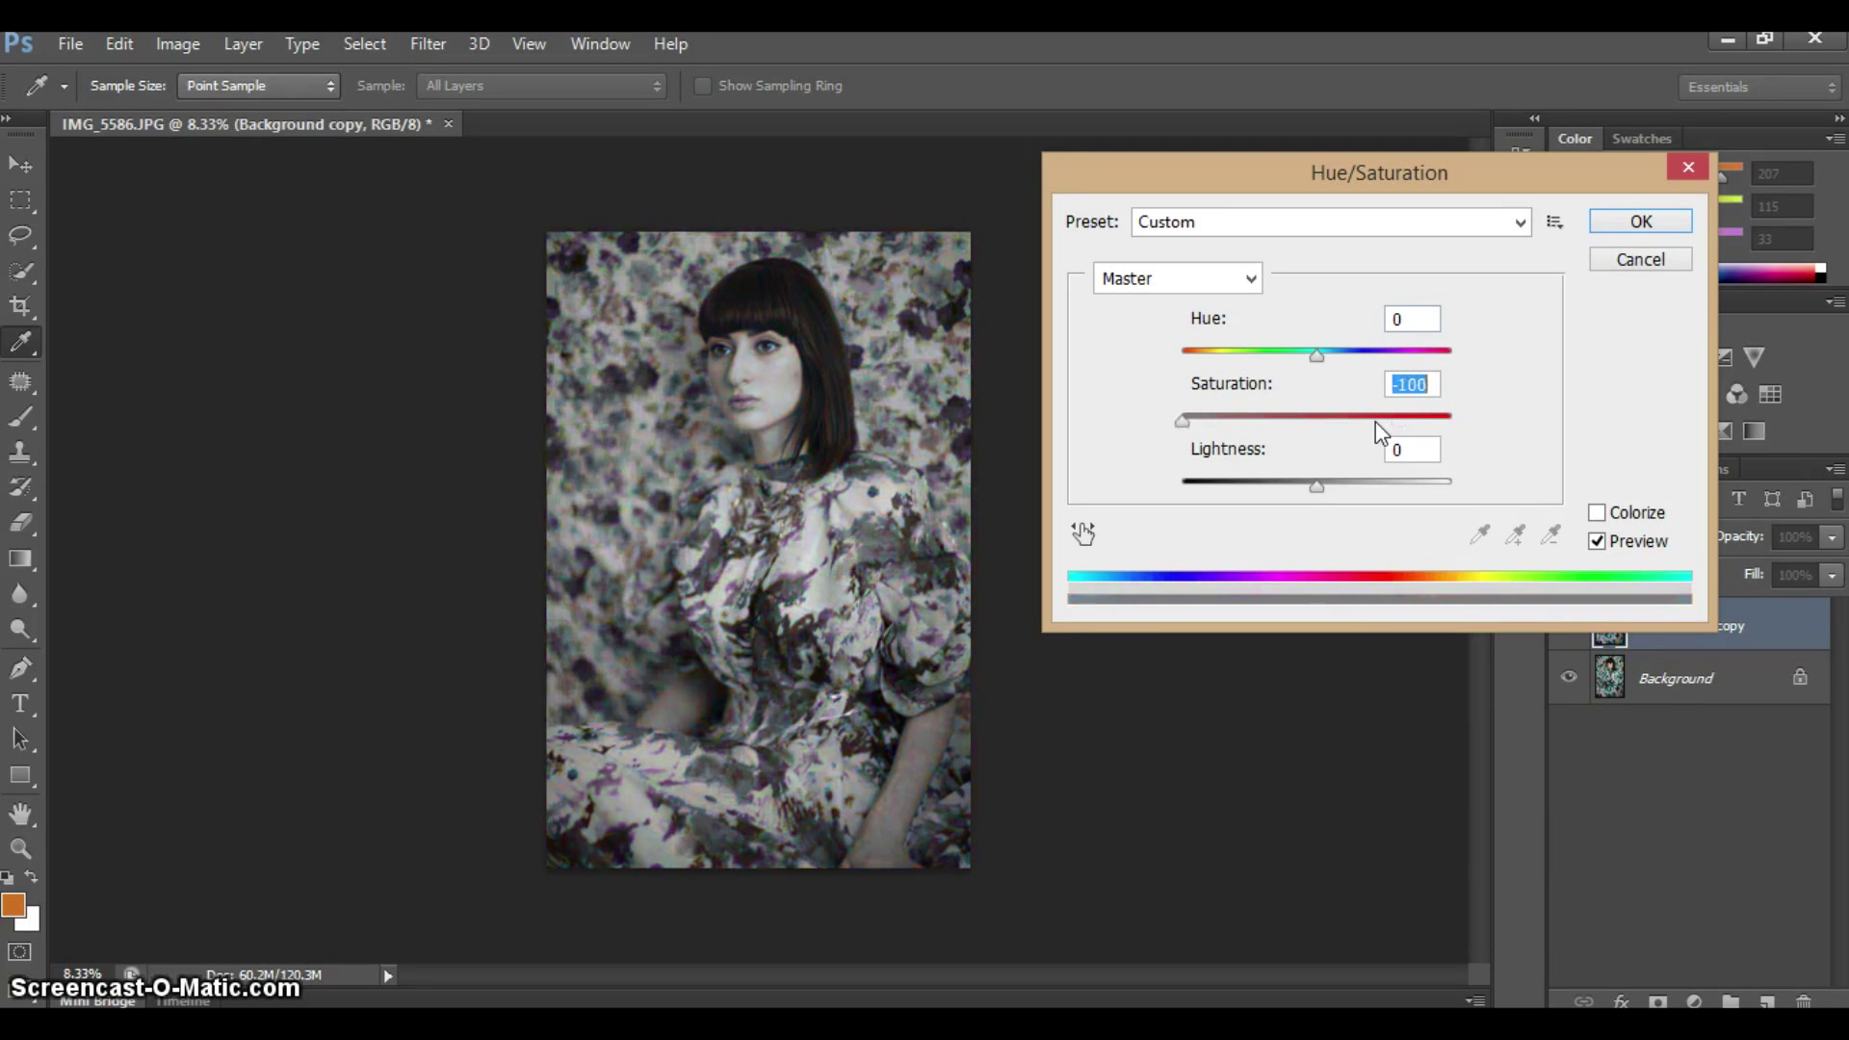
key("shift+Up")
key("shift+Up")
key("shift+Up")
key("shift+Up")
key("shift+Up")
key("shift+Up")
key("shift+Up")
key("shift+Up")
key("shift+Up")
key("shift+Up")
left_click_drag(1320, 431, 1326, 448)
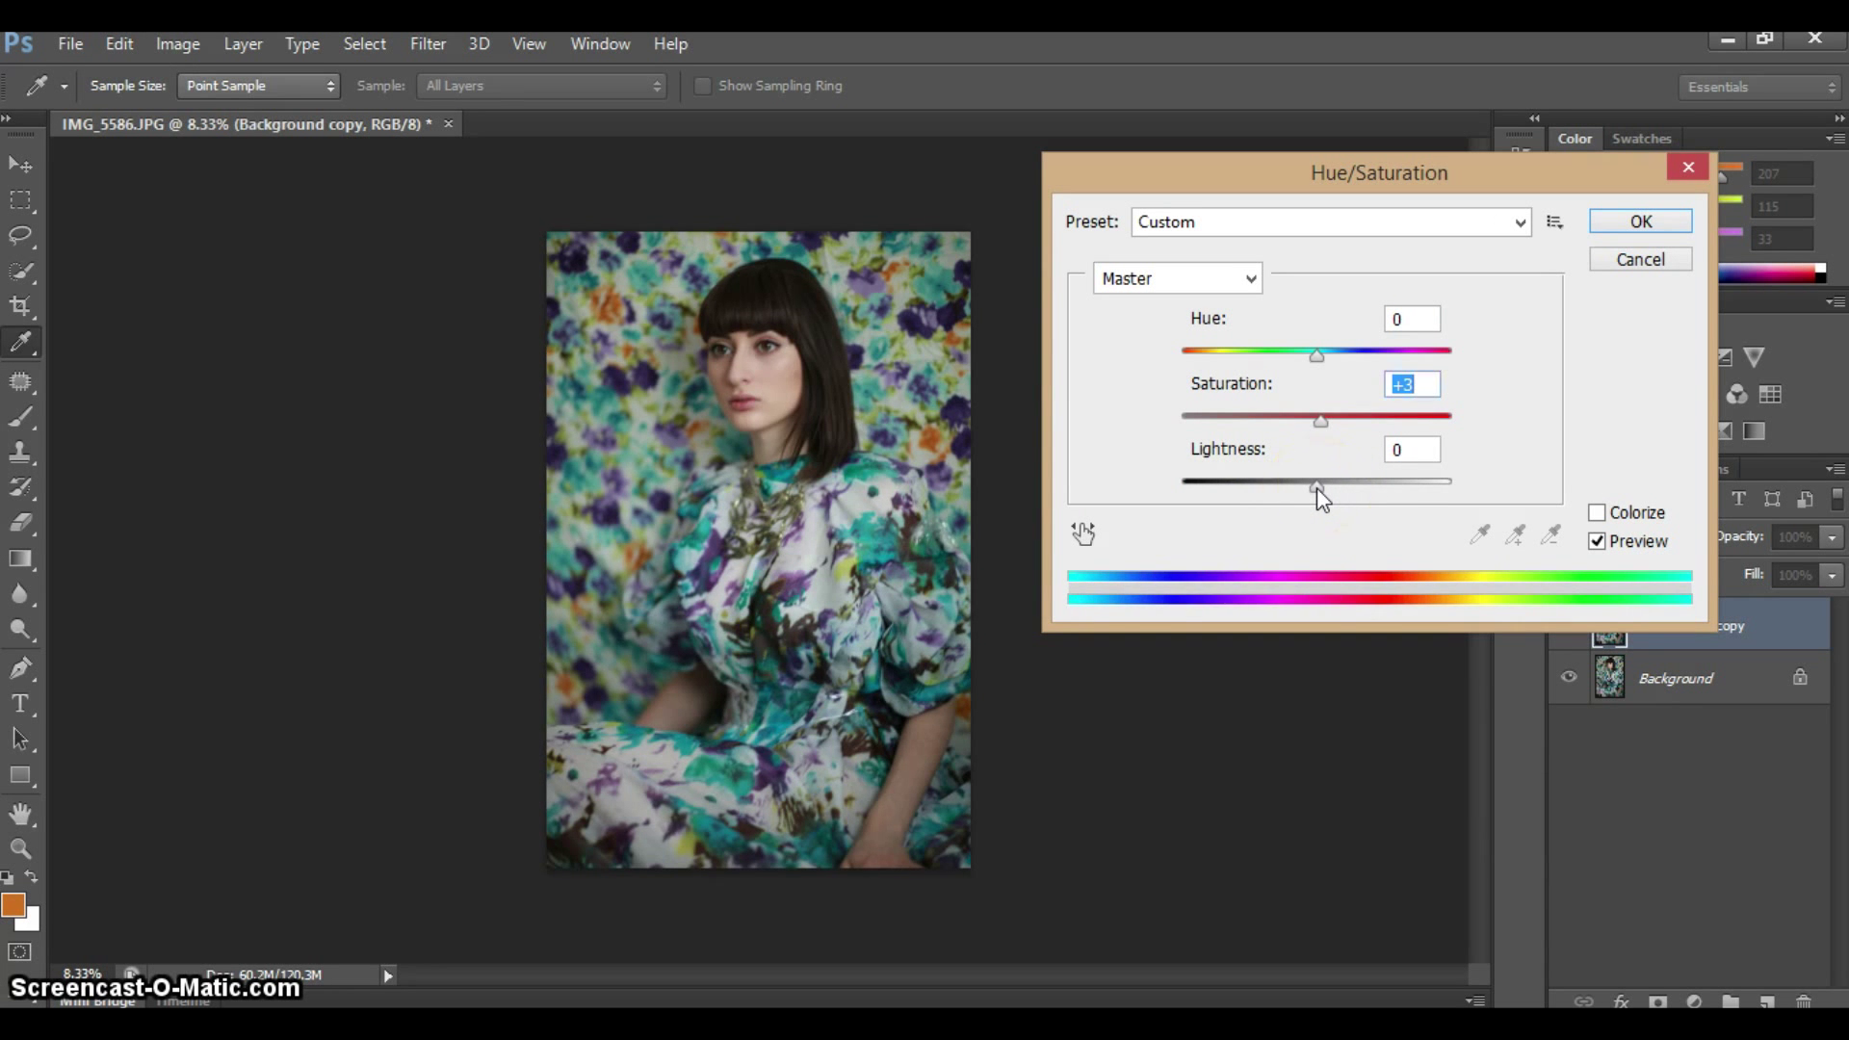
Try darkening the photo with a master lightness of -69 and raise the lightness to +5
key("Tab")
key("shift+Down")
key("shift+Down")
key("shift+Down")
key("shift+Down")
key("shift+Down")
key("shift+Down")
key("shift+Down")
key("Up")
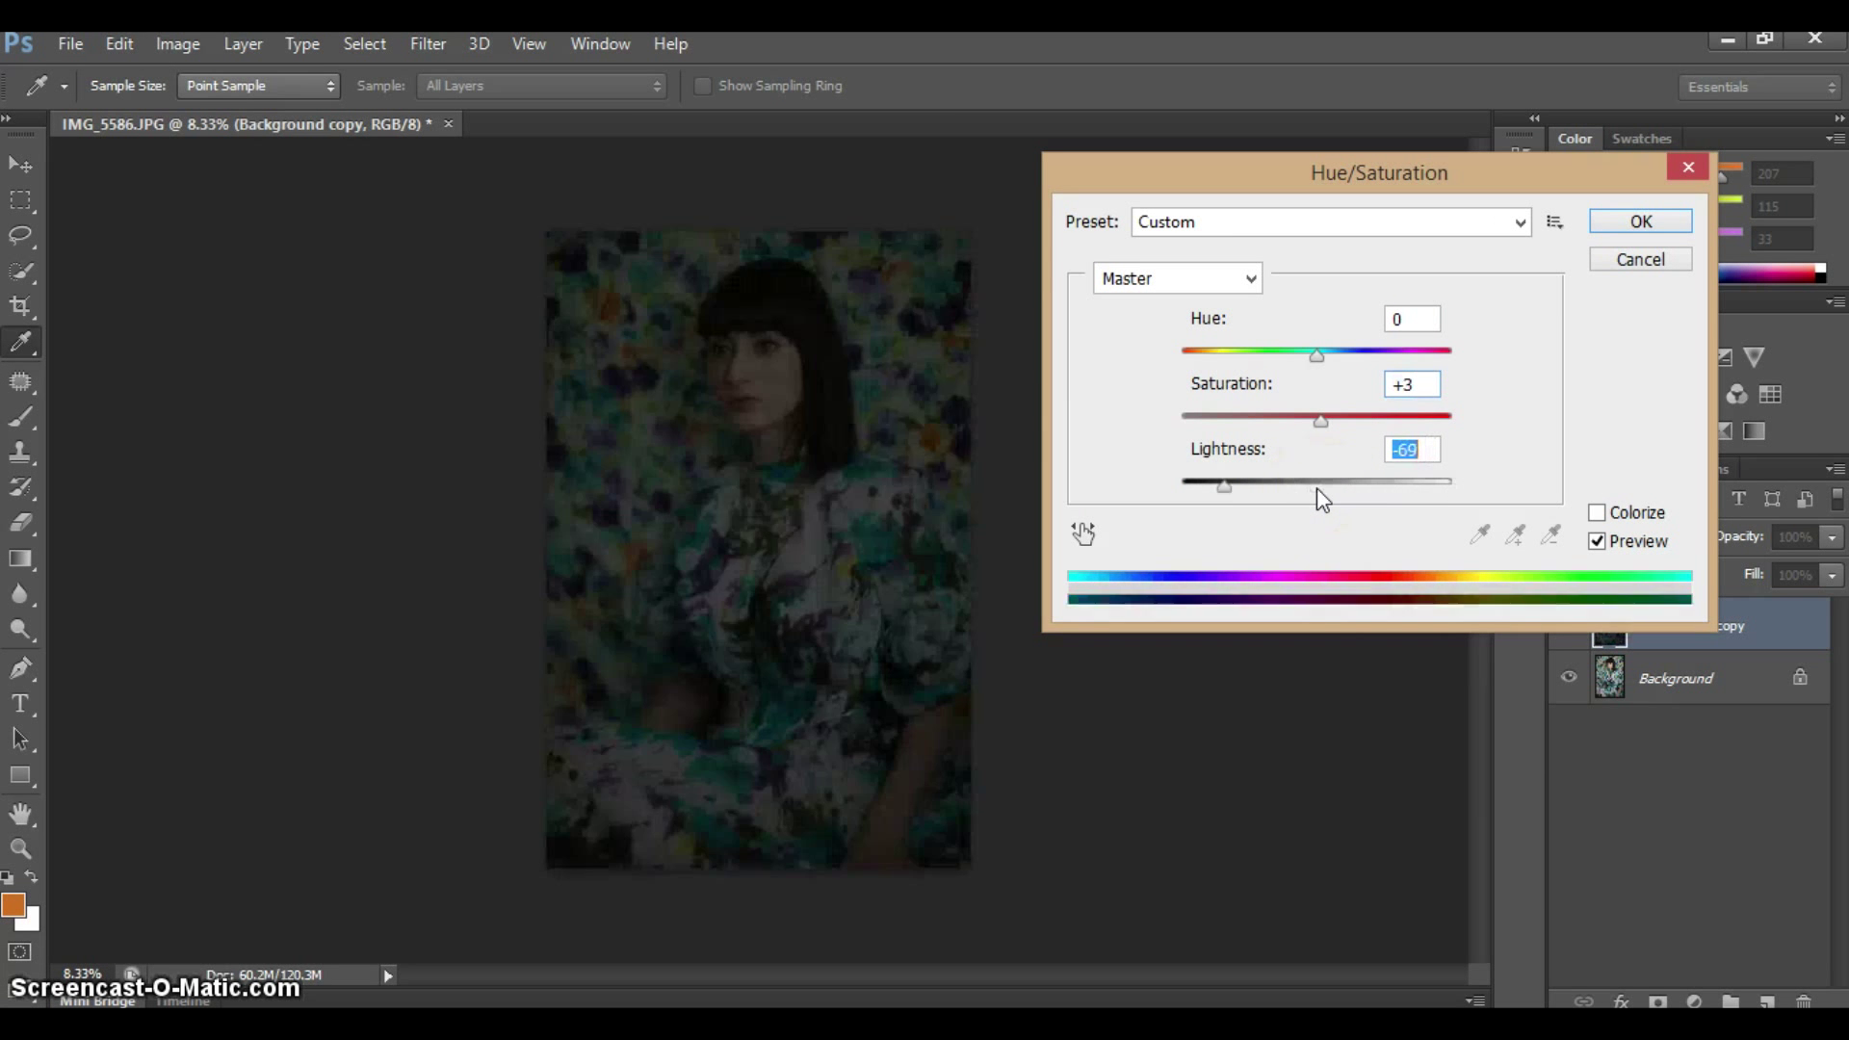
key("shift+Up")
key("shift+Up")
key("shift+Up")
key("shift+Up")
key("shift+Up")
key("shift+Up")
key("shift+Up")
key("Up")
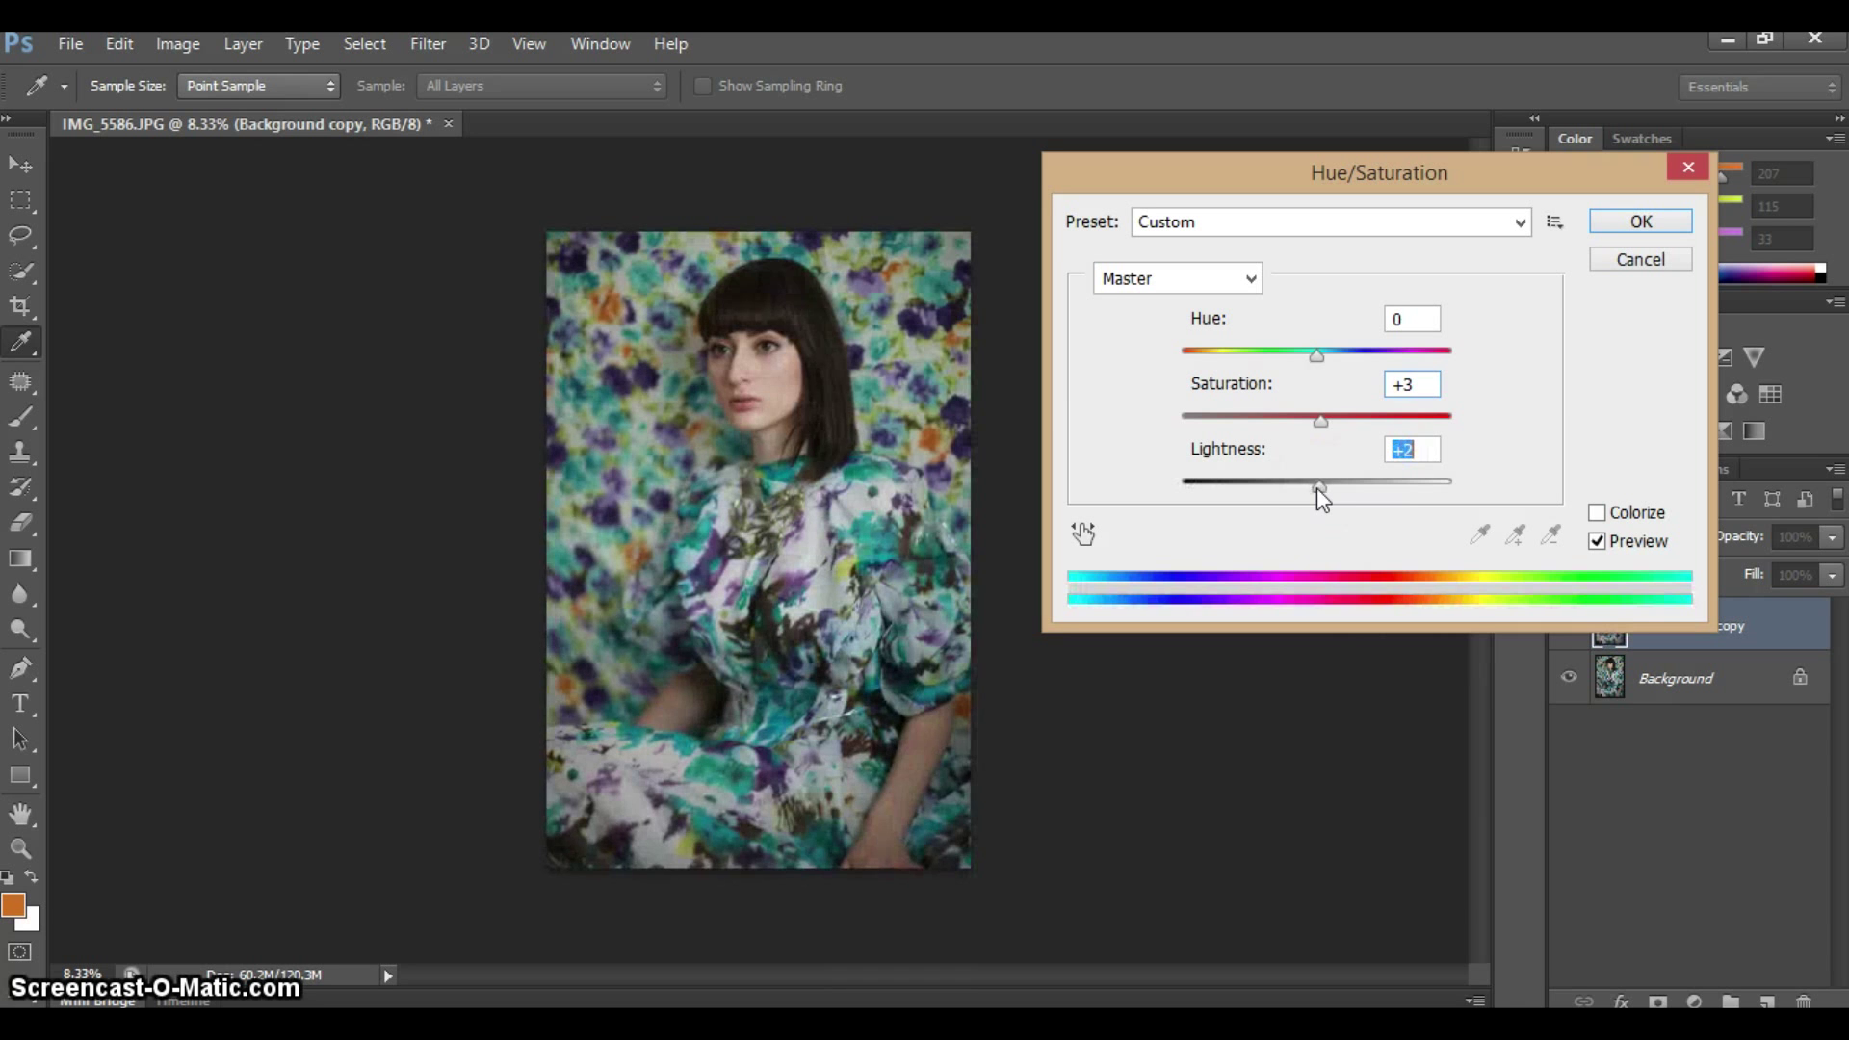
key("Up")
key("Up")
key("Up")
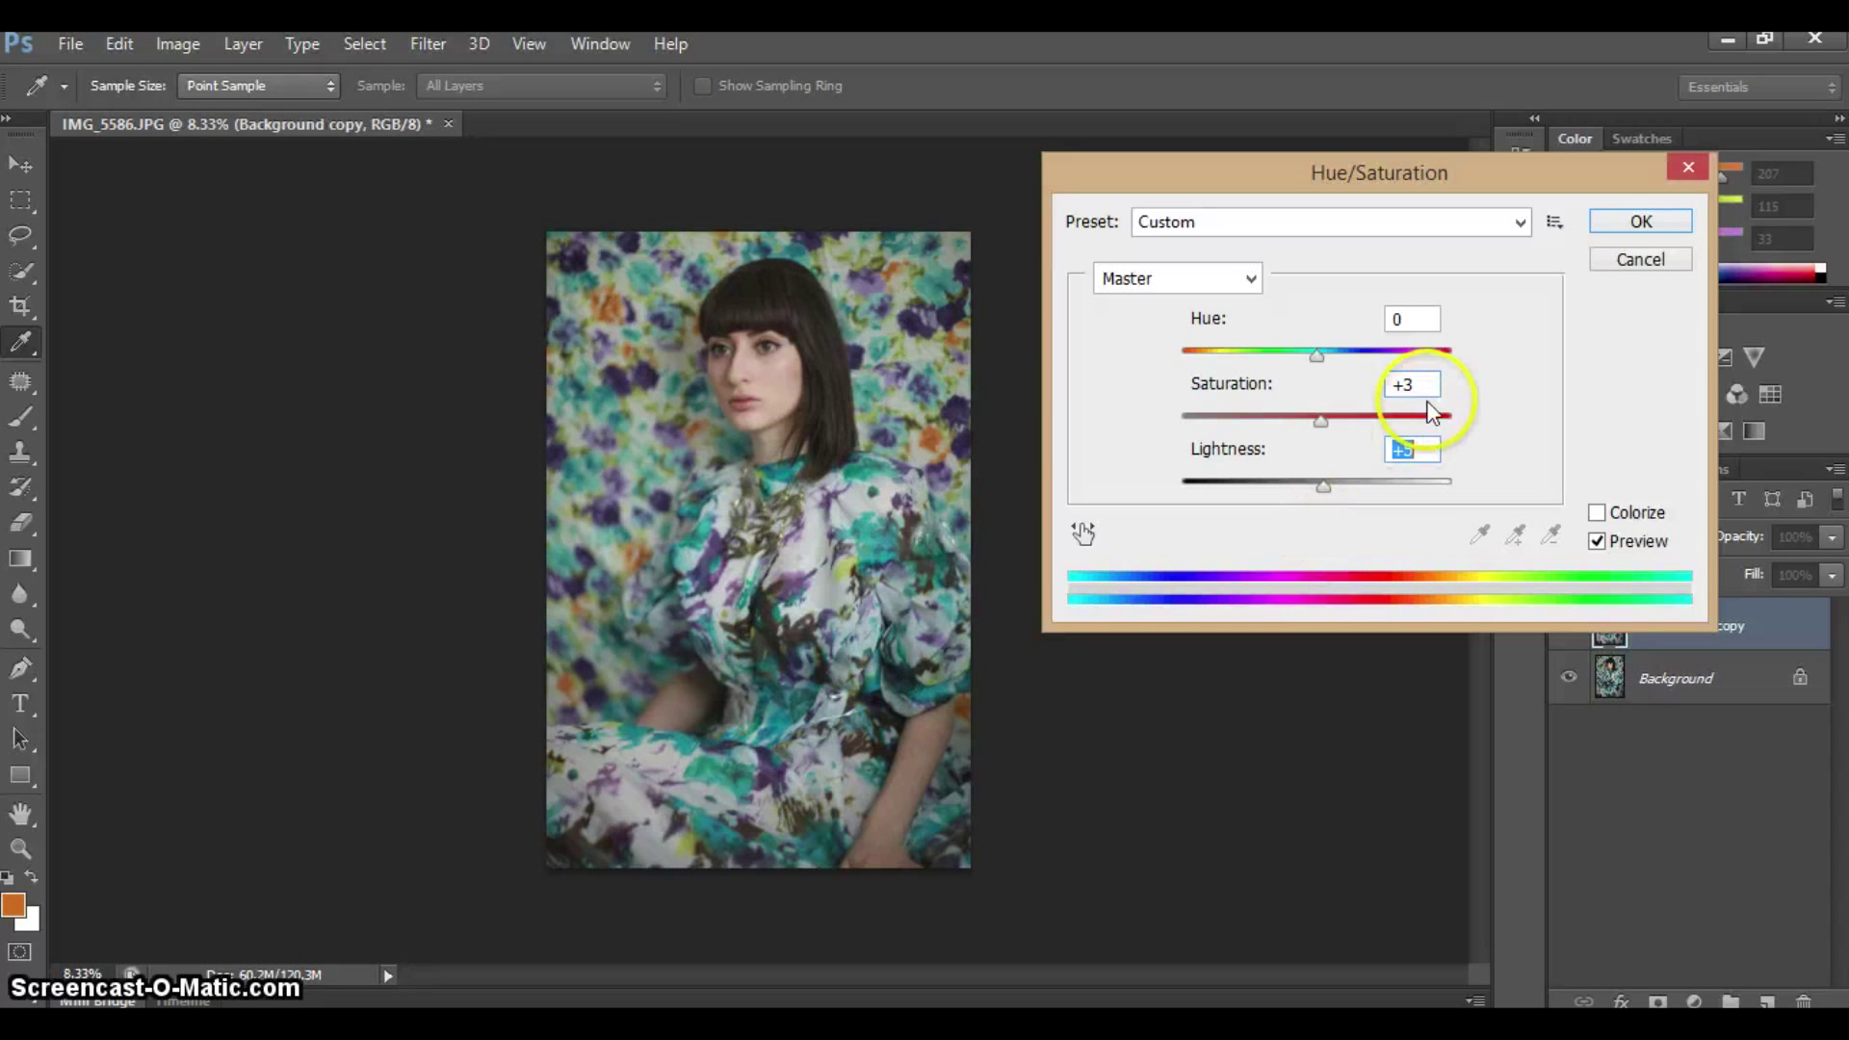
Reset the master saturation and lightness to 0
left_click_drag(1423, 384, 1342, 401)
type("0")
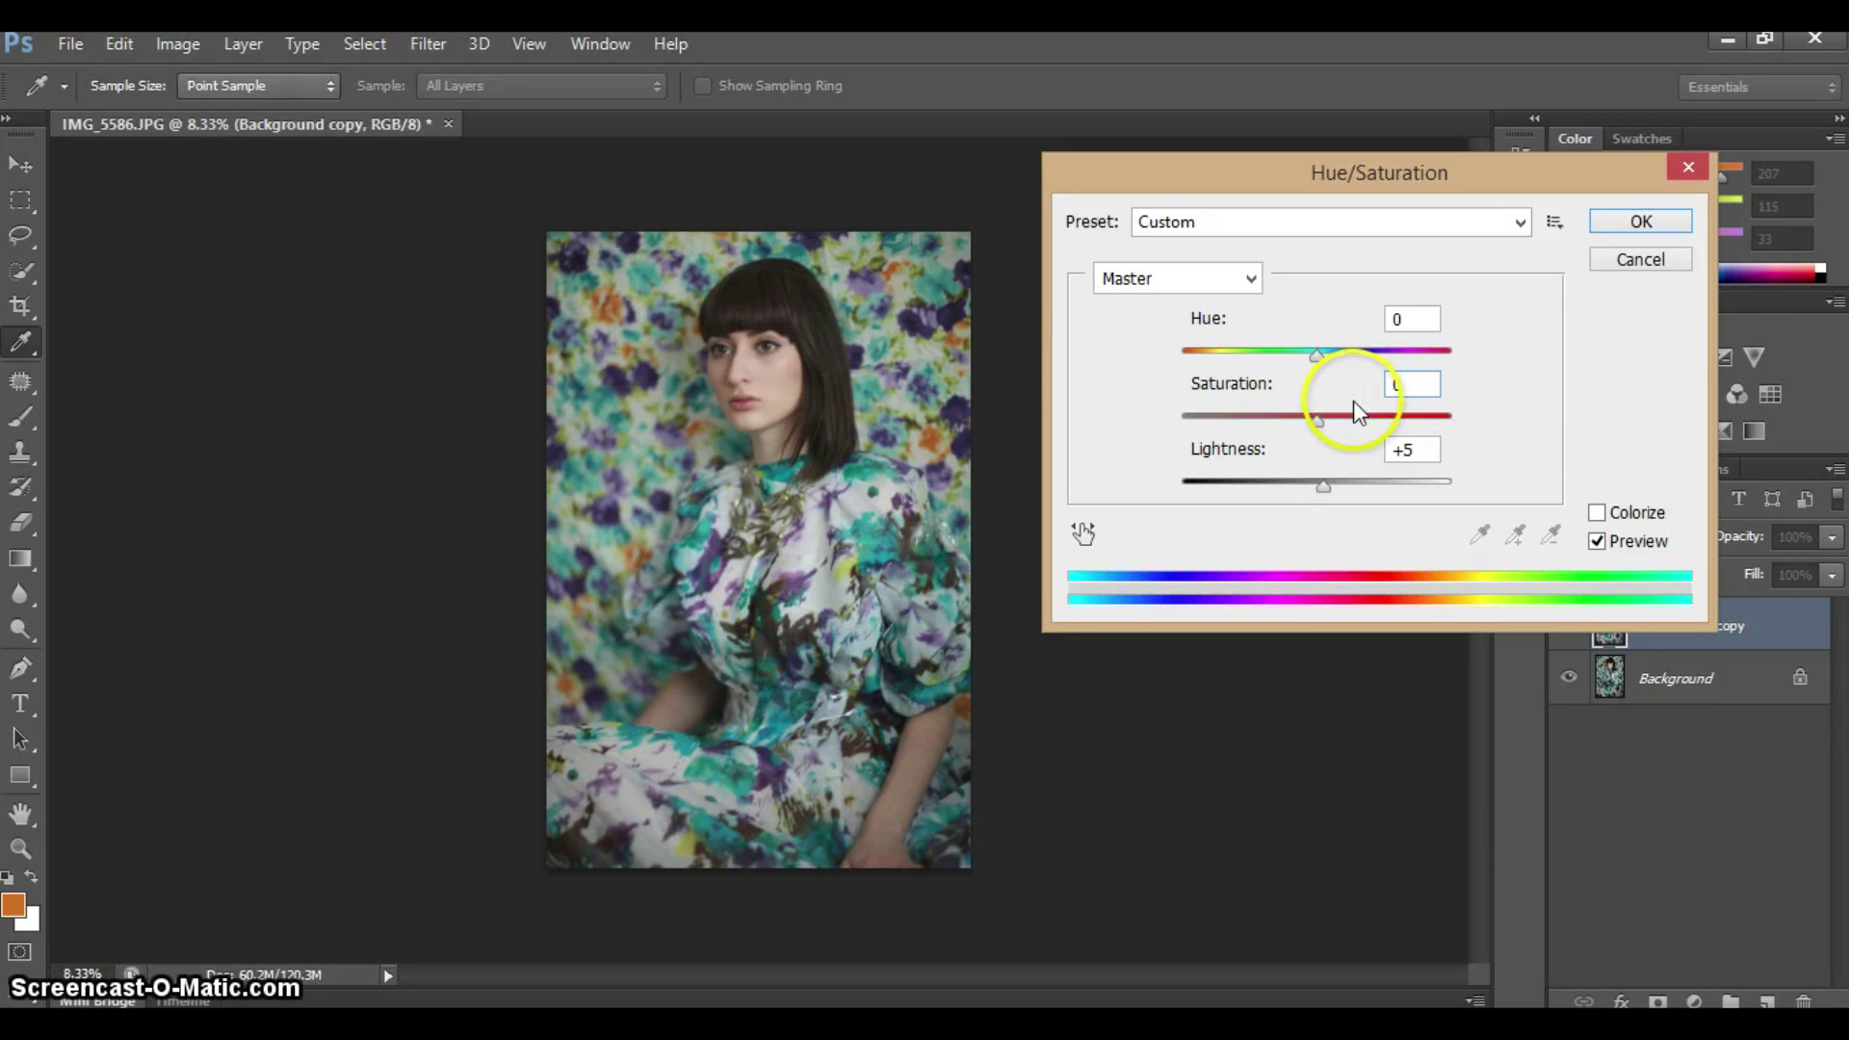
double_click(1419, 450)
type("0")
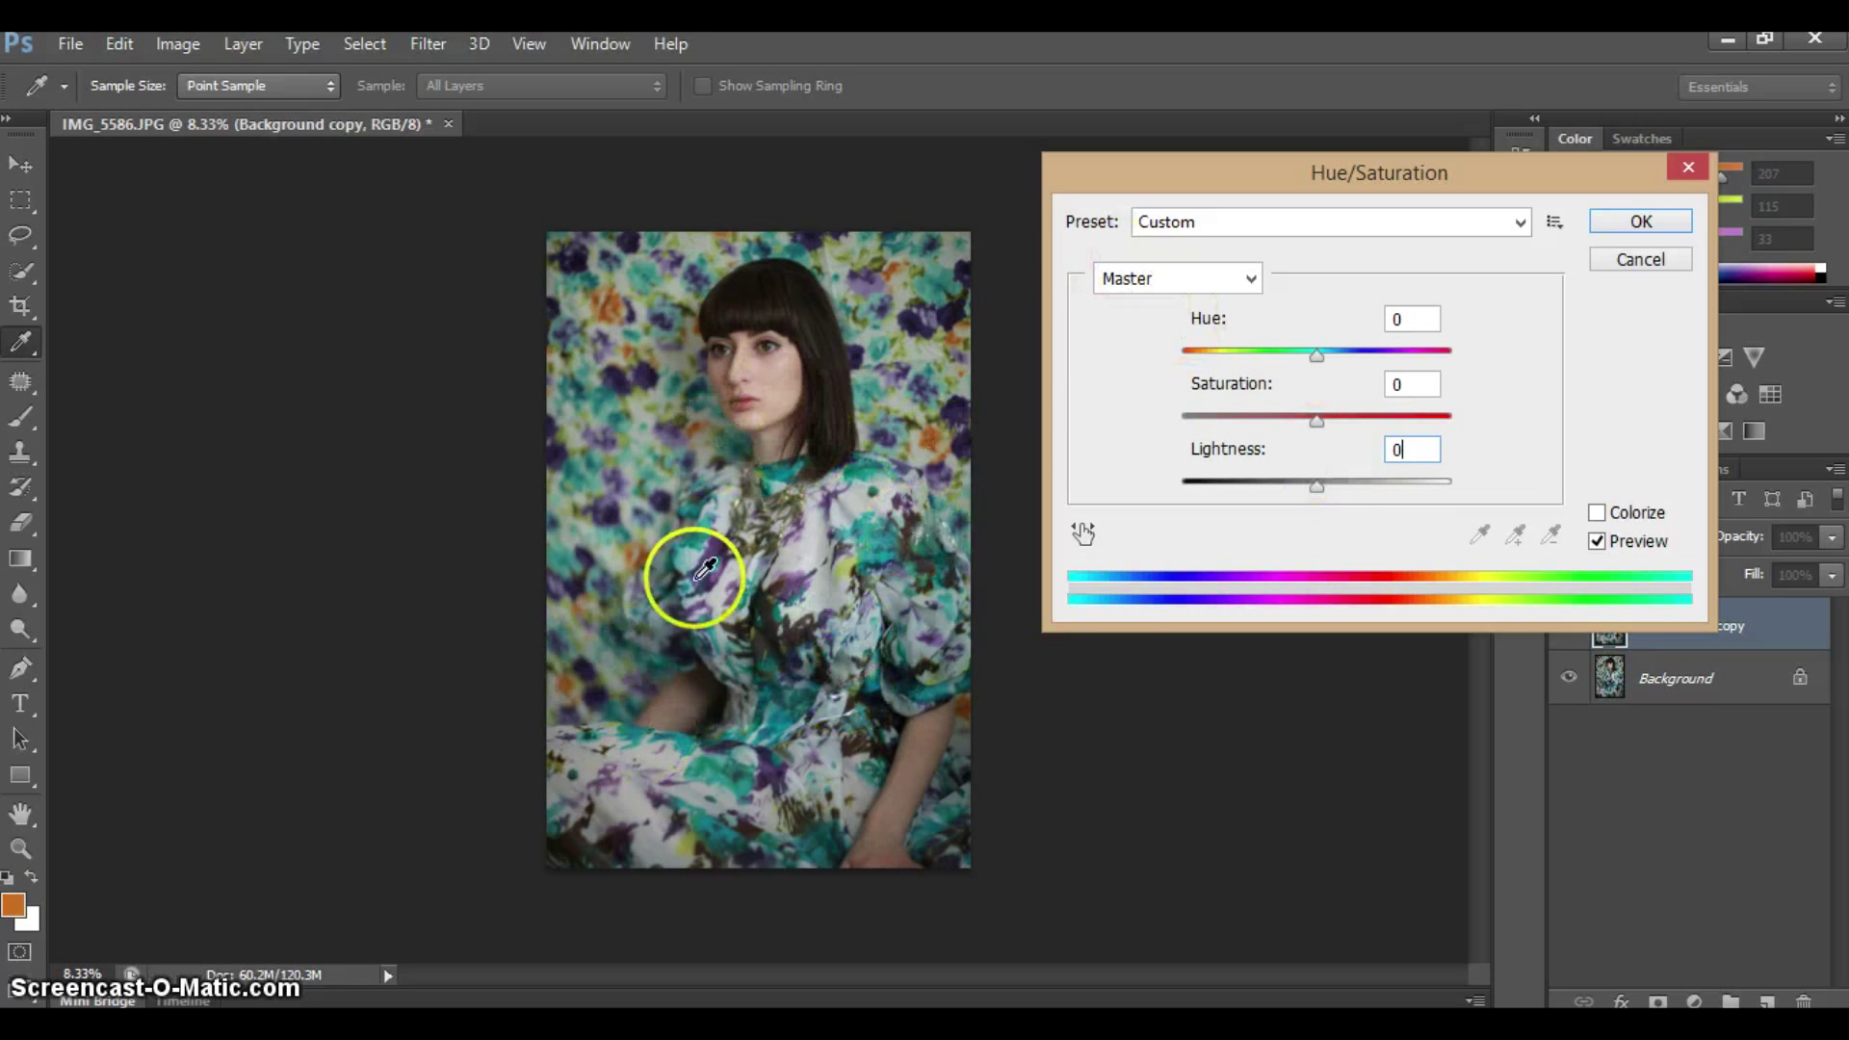
Limit the adjustment to the Blues, try a hue of -180, and set the hue to +81
left_click(1249, 282)
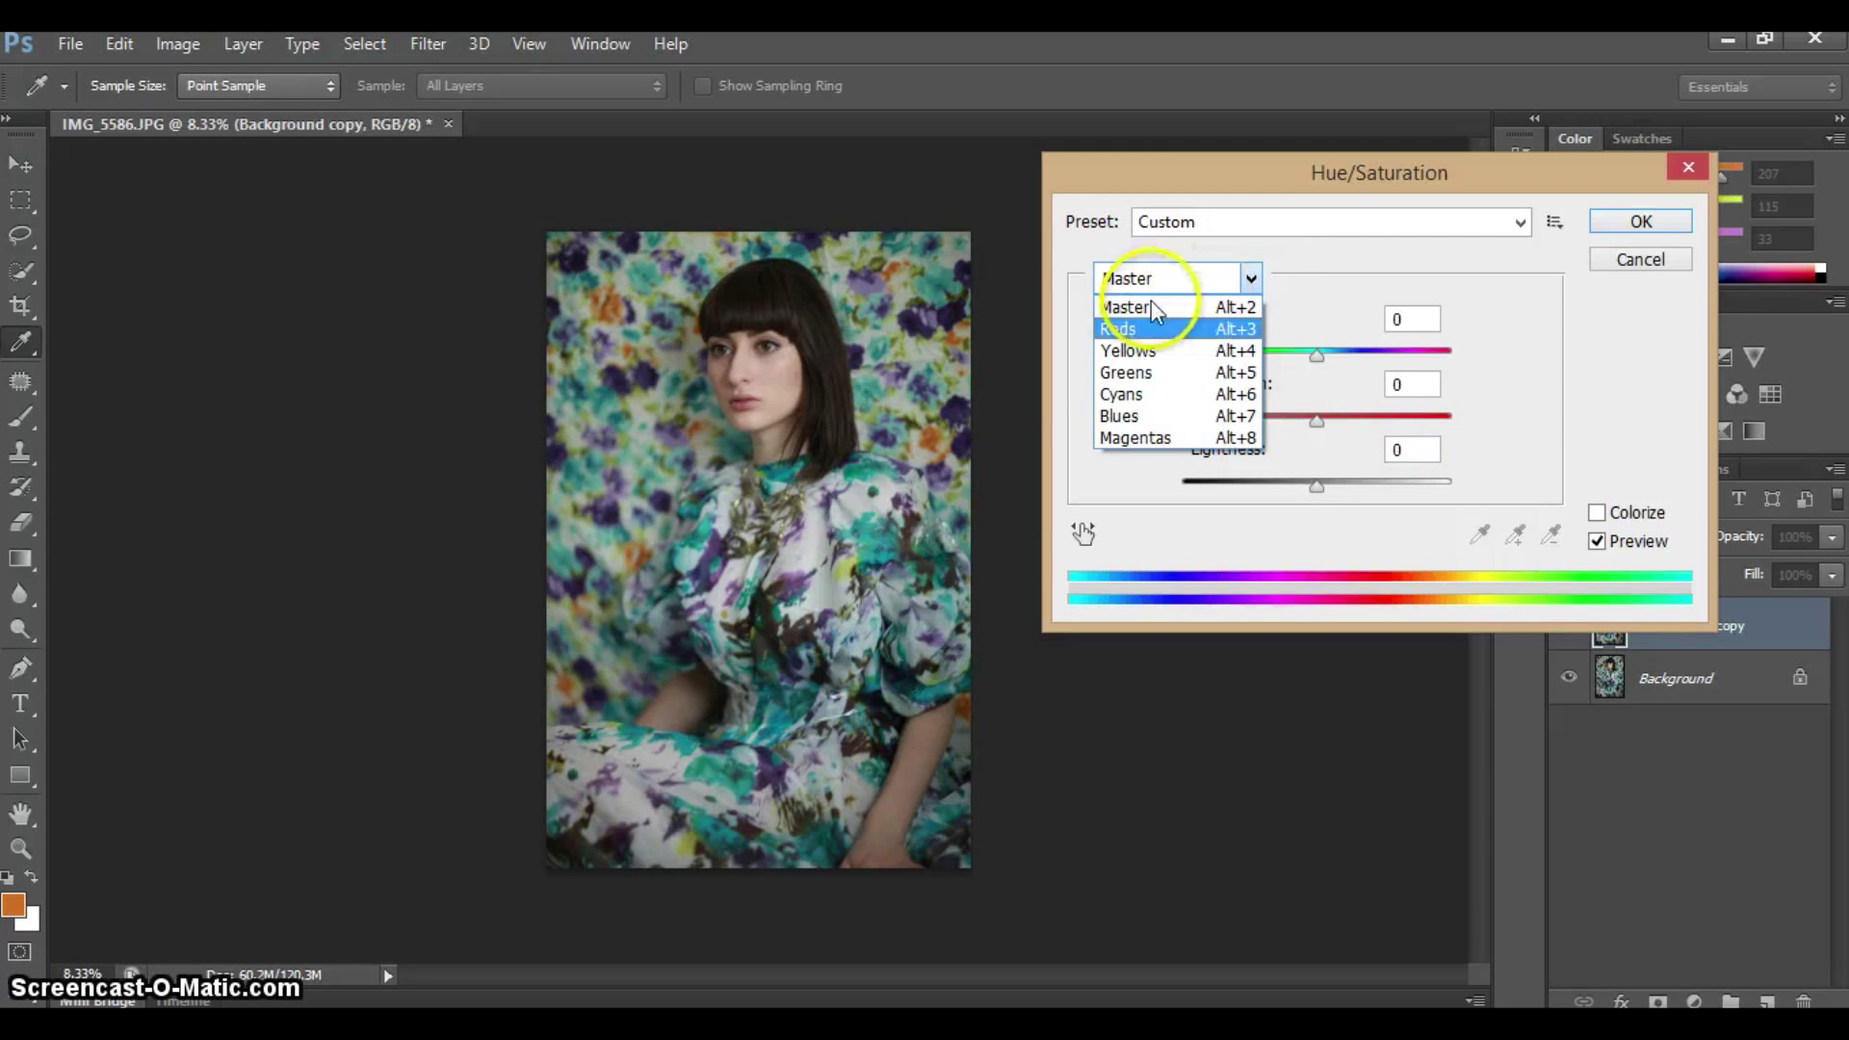
left_click(1122, 417)
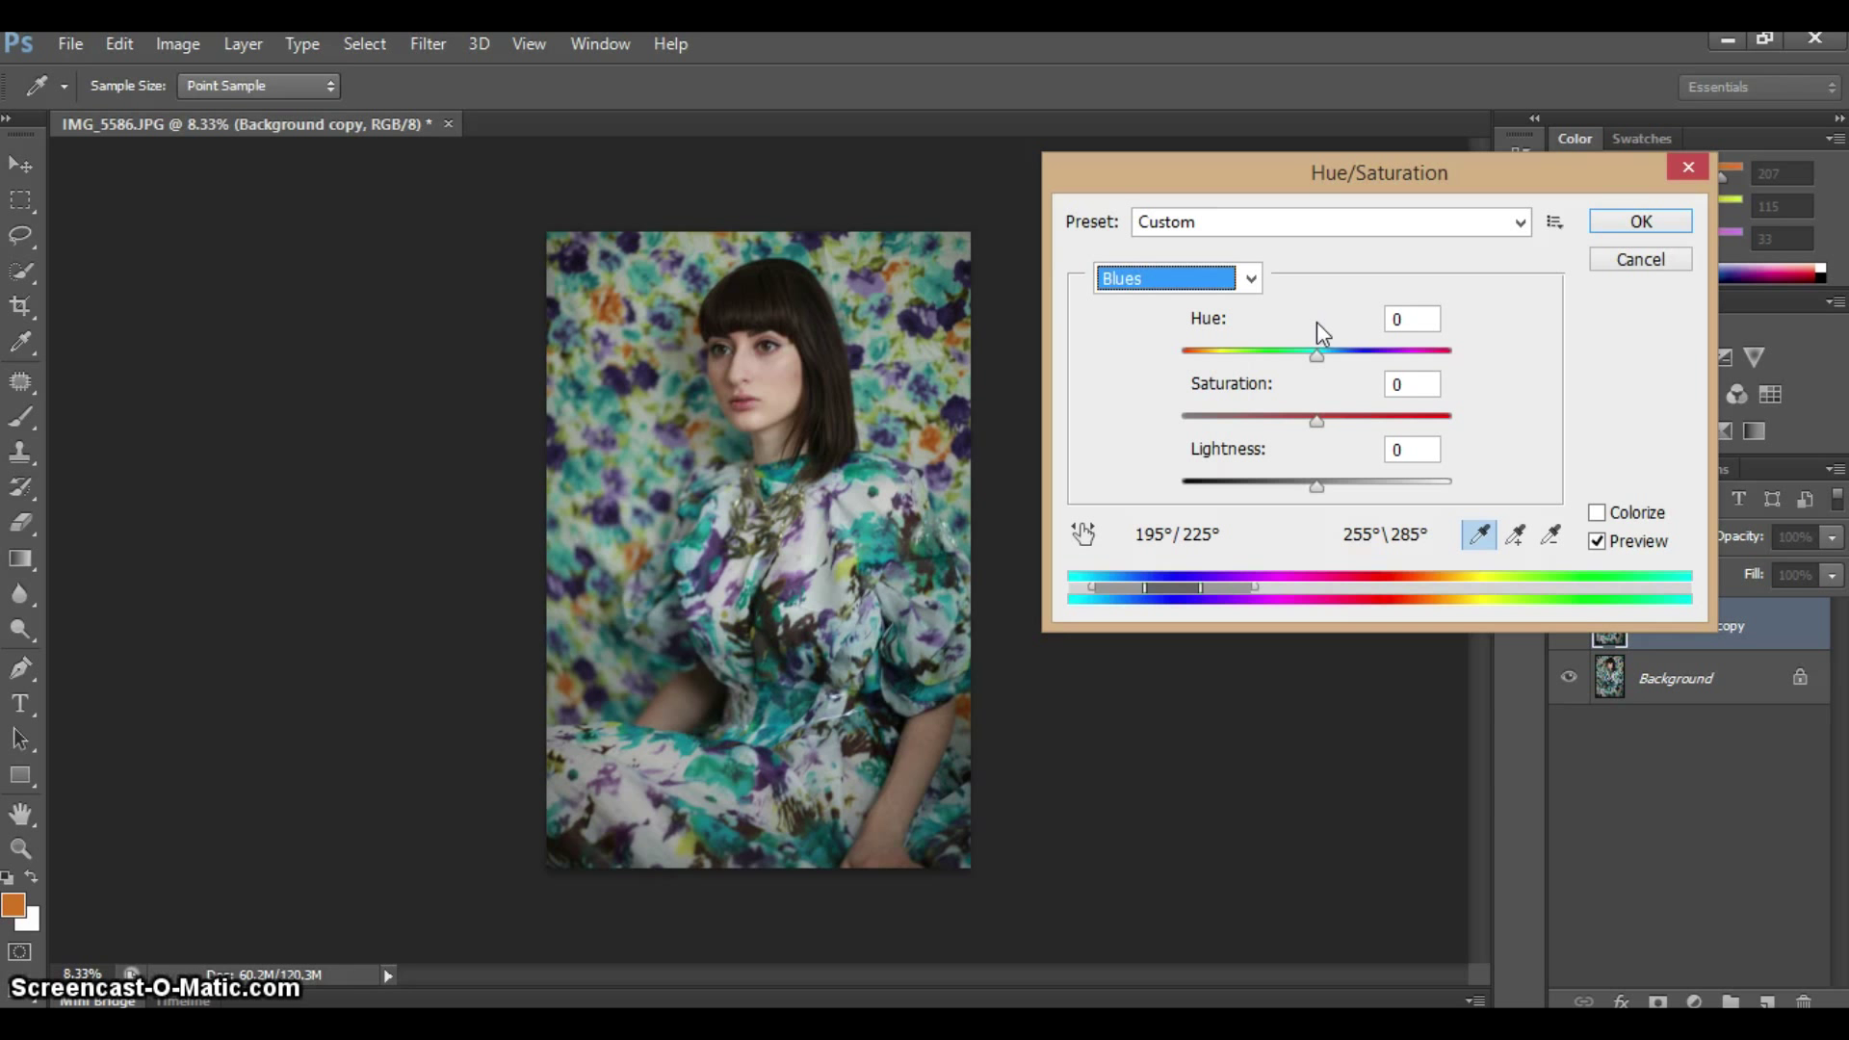
left_click_drag(1315, 354, 1315, 358)
key("shift+Down")
key("shift+Down")
key("shift+Down")
key("shift+Down")
key("shift+Down")
key("shift+Down")
key("Down")
key("Down")
key("Down")
key("Down")
key("Down")
key("Down")
key("Down")
key("Down")
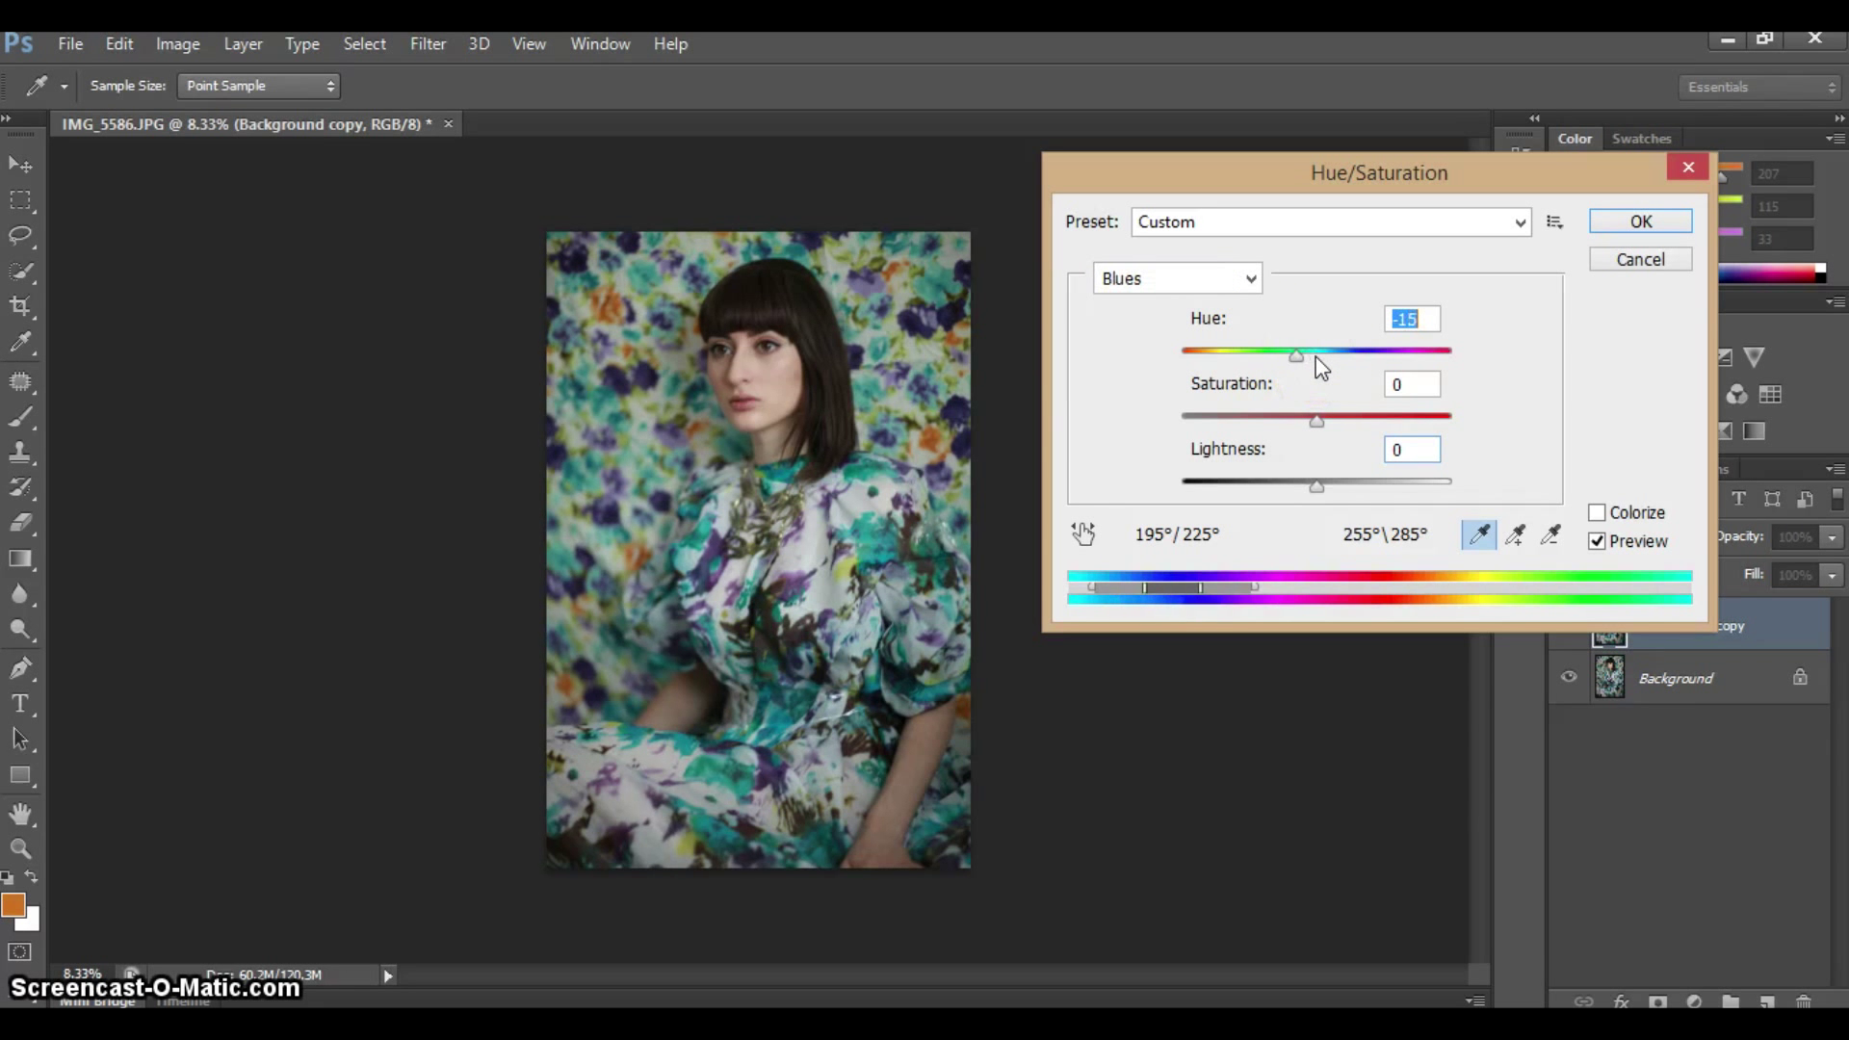
key("shift+Down")
key("shift+Down")
key("shift+Down")
key("shift+Down")
key("shift+Down")
key("shift+Down")
key("shift+Down")
key("shift+Down")
key("shift+Down")
key("shift+Down")
key("shift+Down")
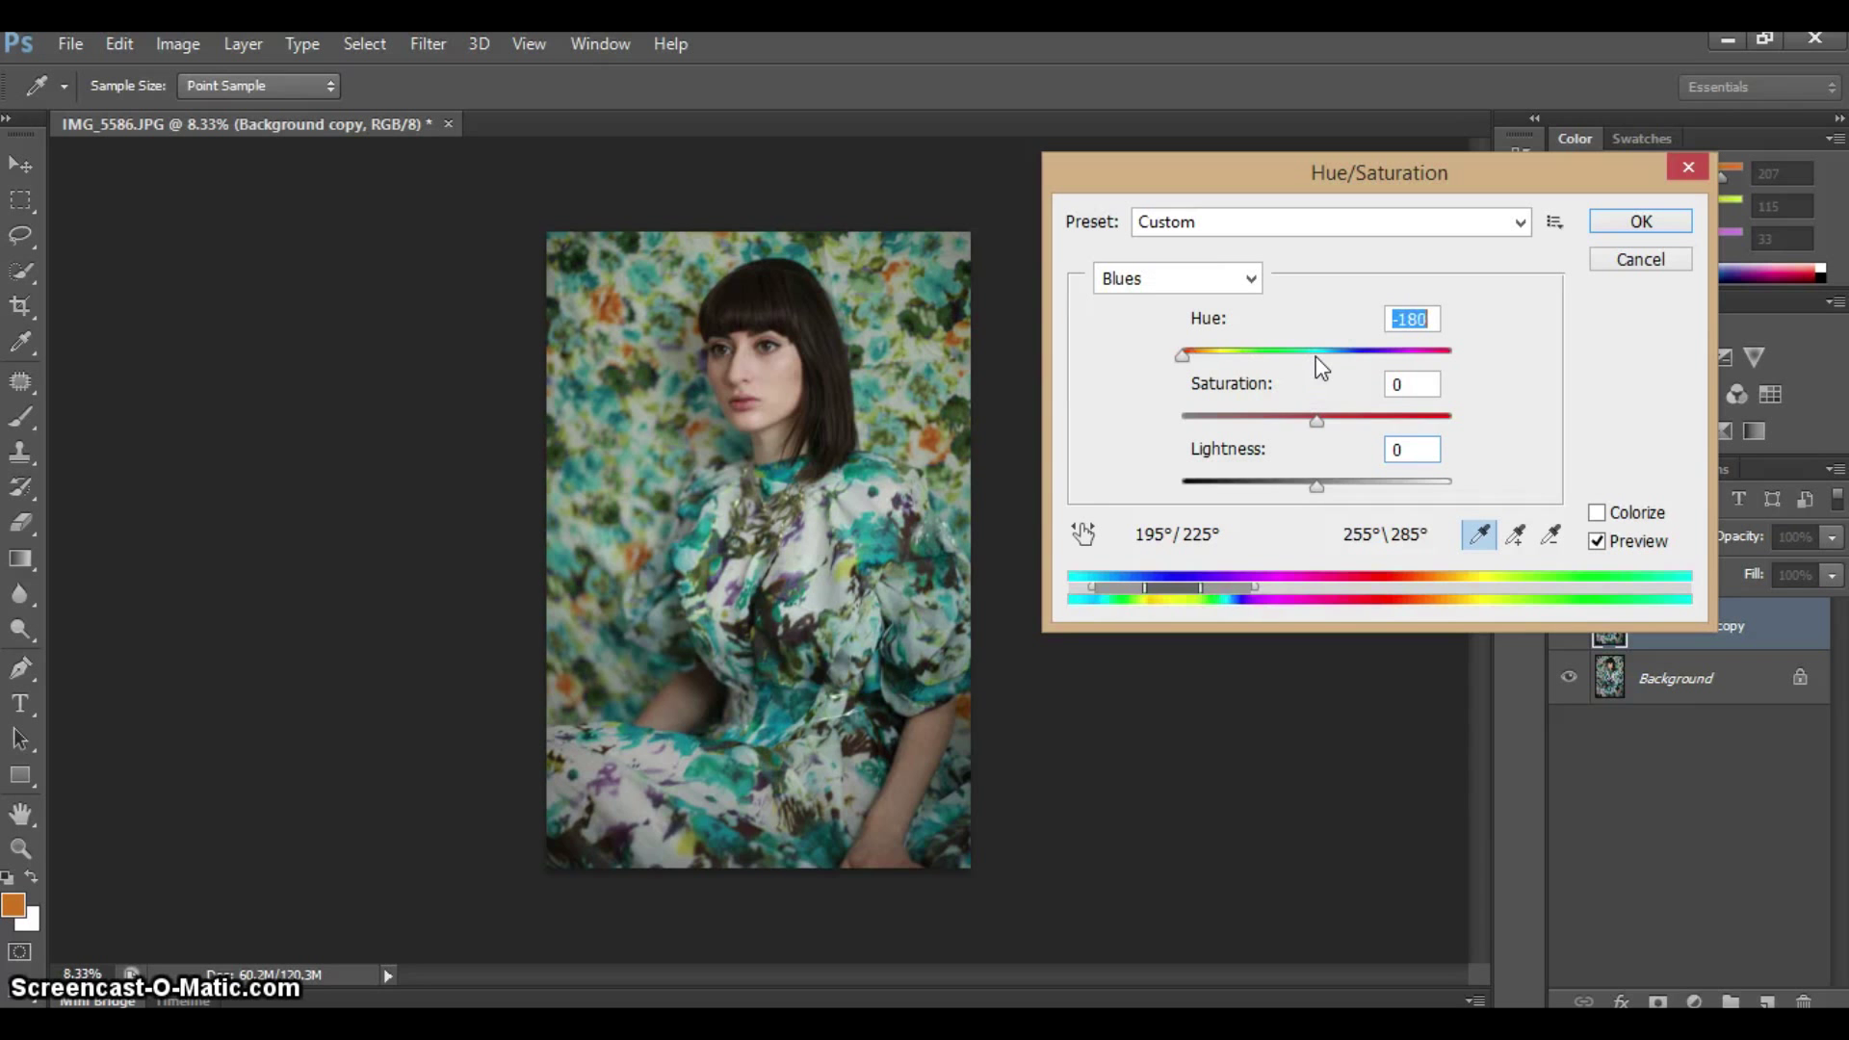
left_click_drag(1124, 358, 1402, 385)
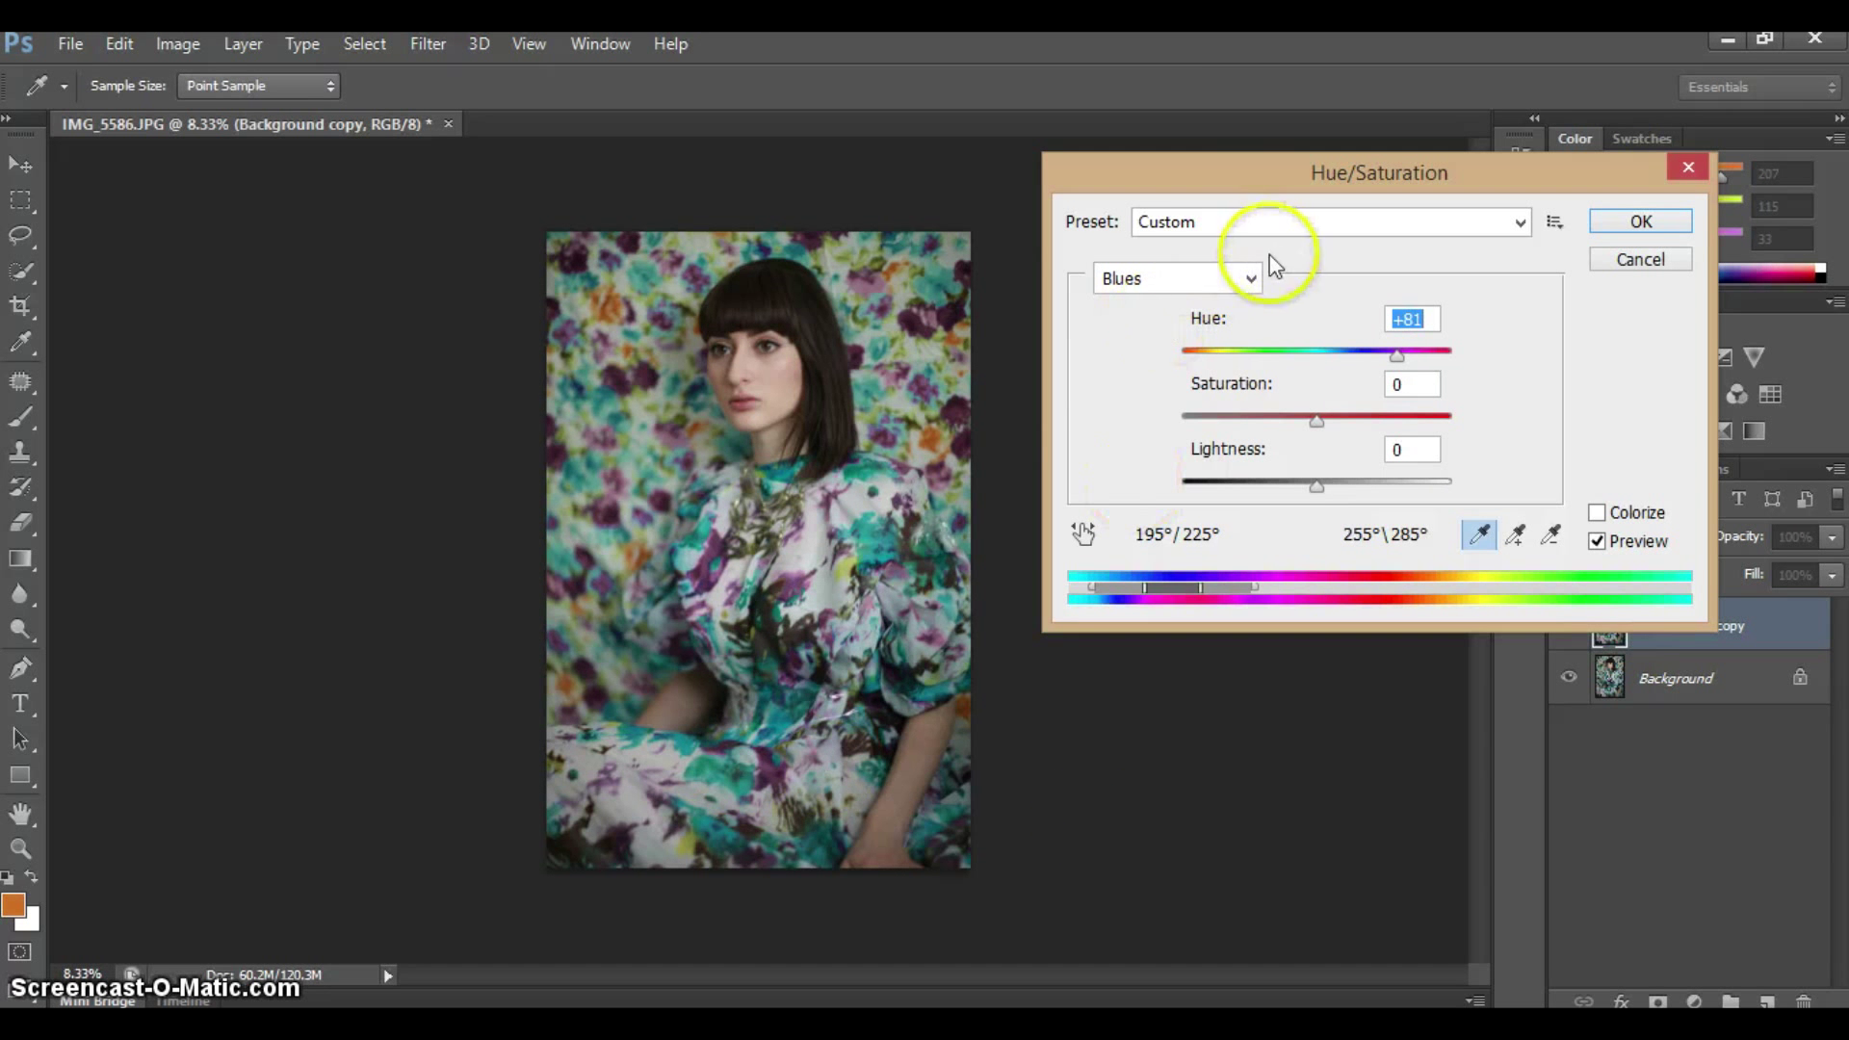
Shift the hue of the Cyans to +150 and apply the Hue/Saturation adjustment
left_click(1257, 279)
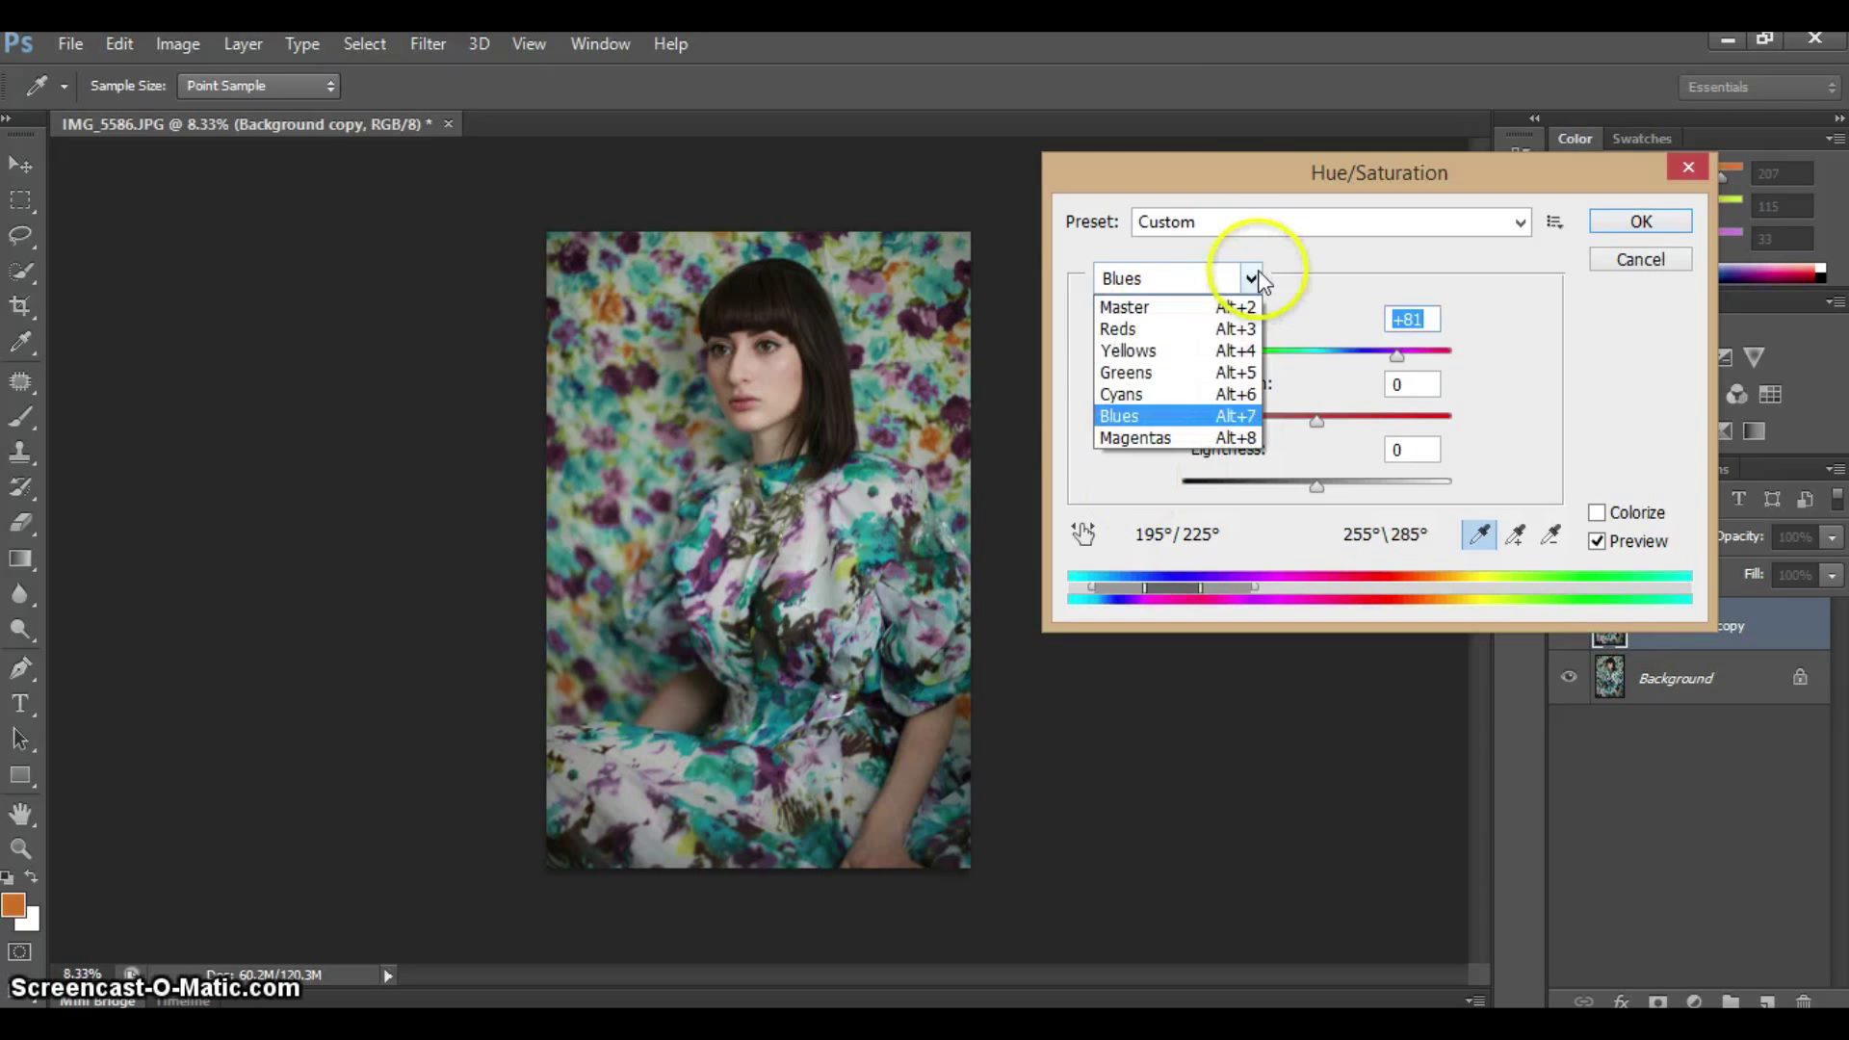
left_click(1118, 395)
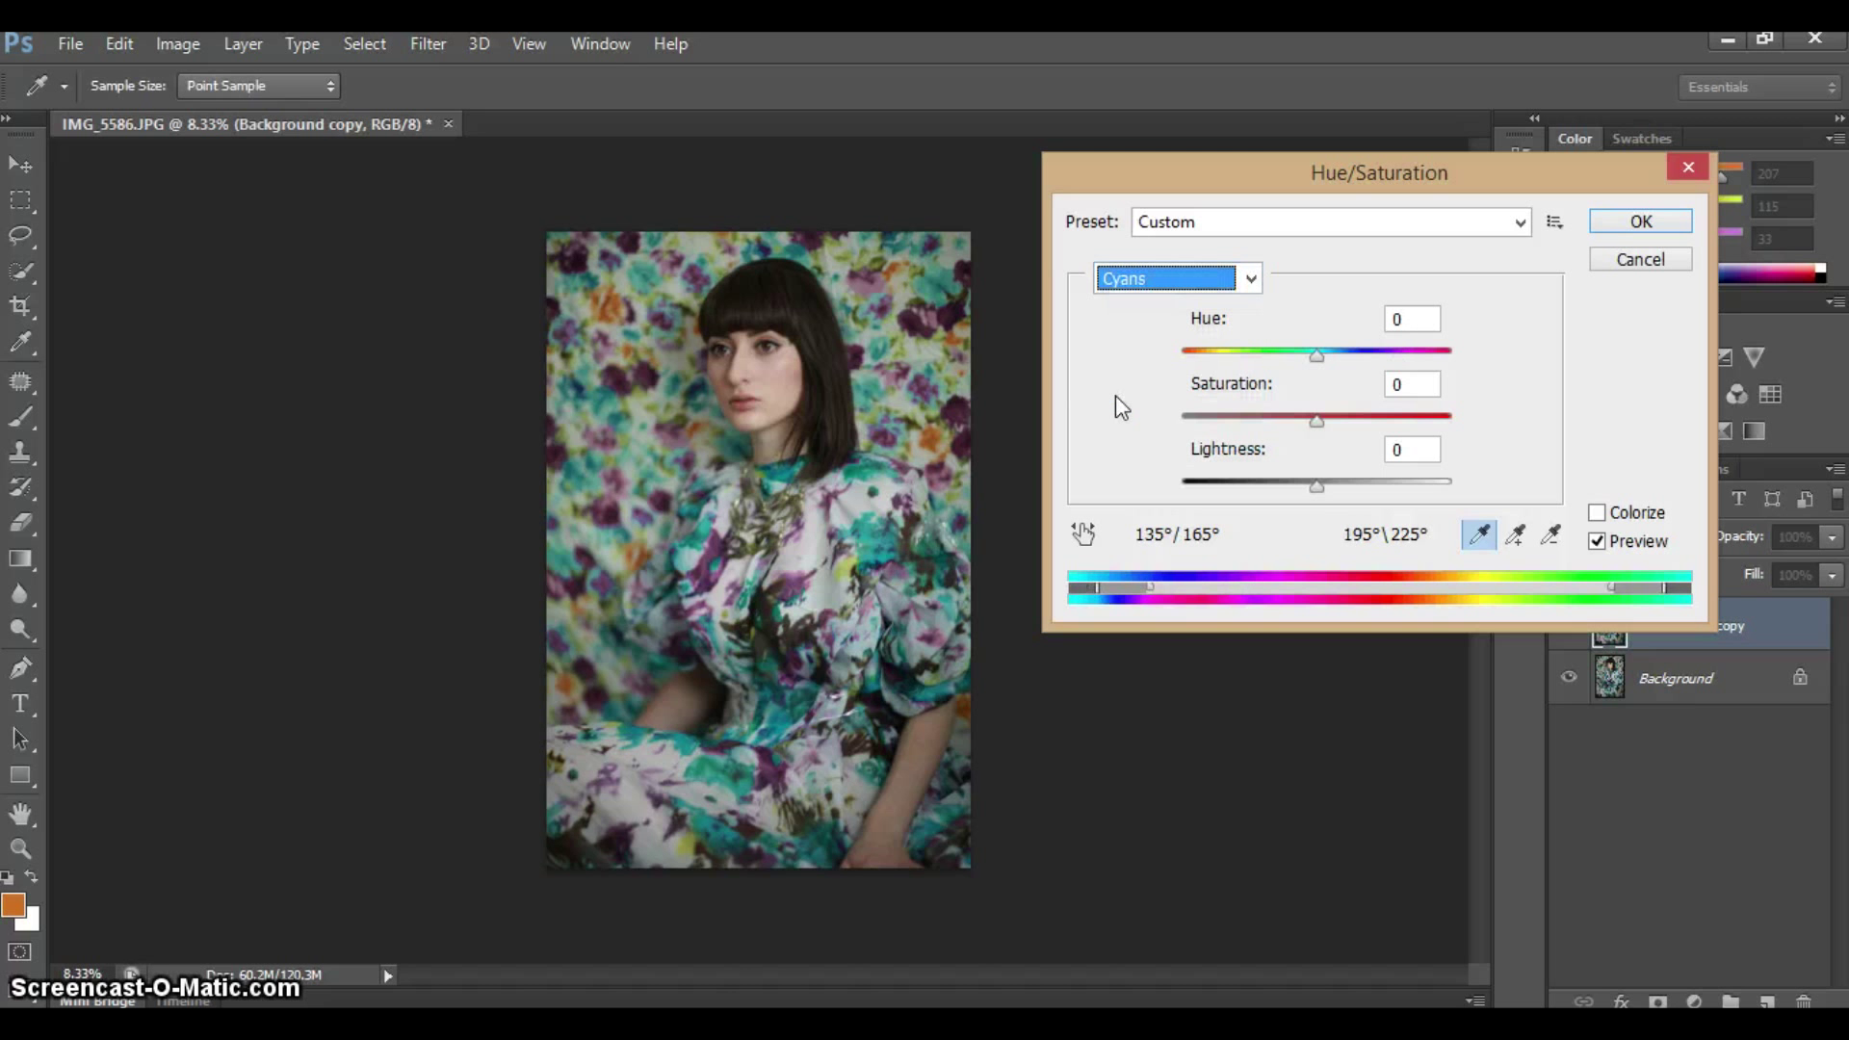
left_click(1317, 358)
key("Tab")
key("shift+Up")
key("shift+Up")
key("shift+Up")
key("shift+Up")
key("shift+Up")
key("shift+Up")
key("shift+Up")
key("shift+Up")
key("shift+Up")
key("Up")
key("Up")
key("Up")
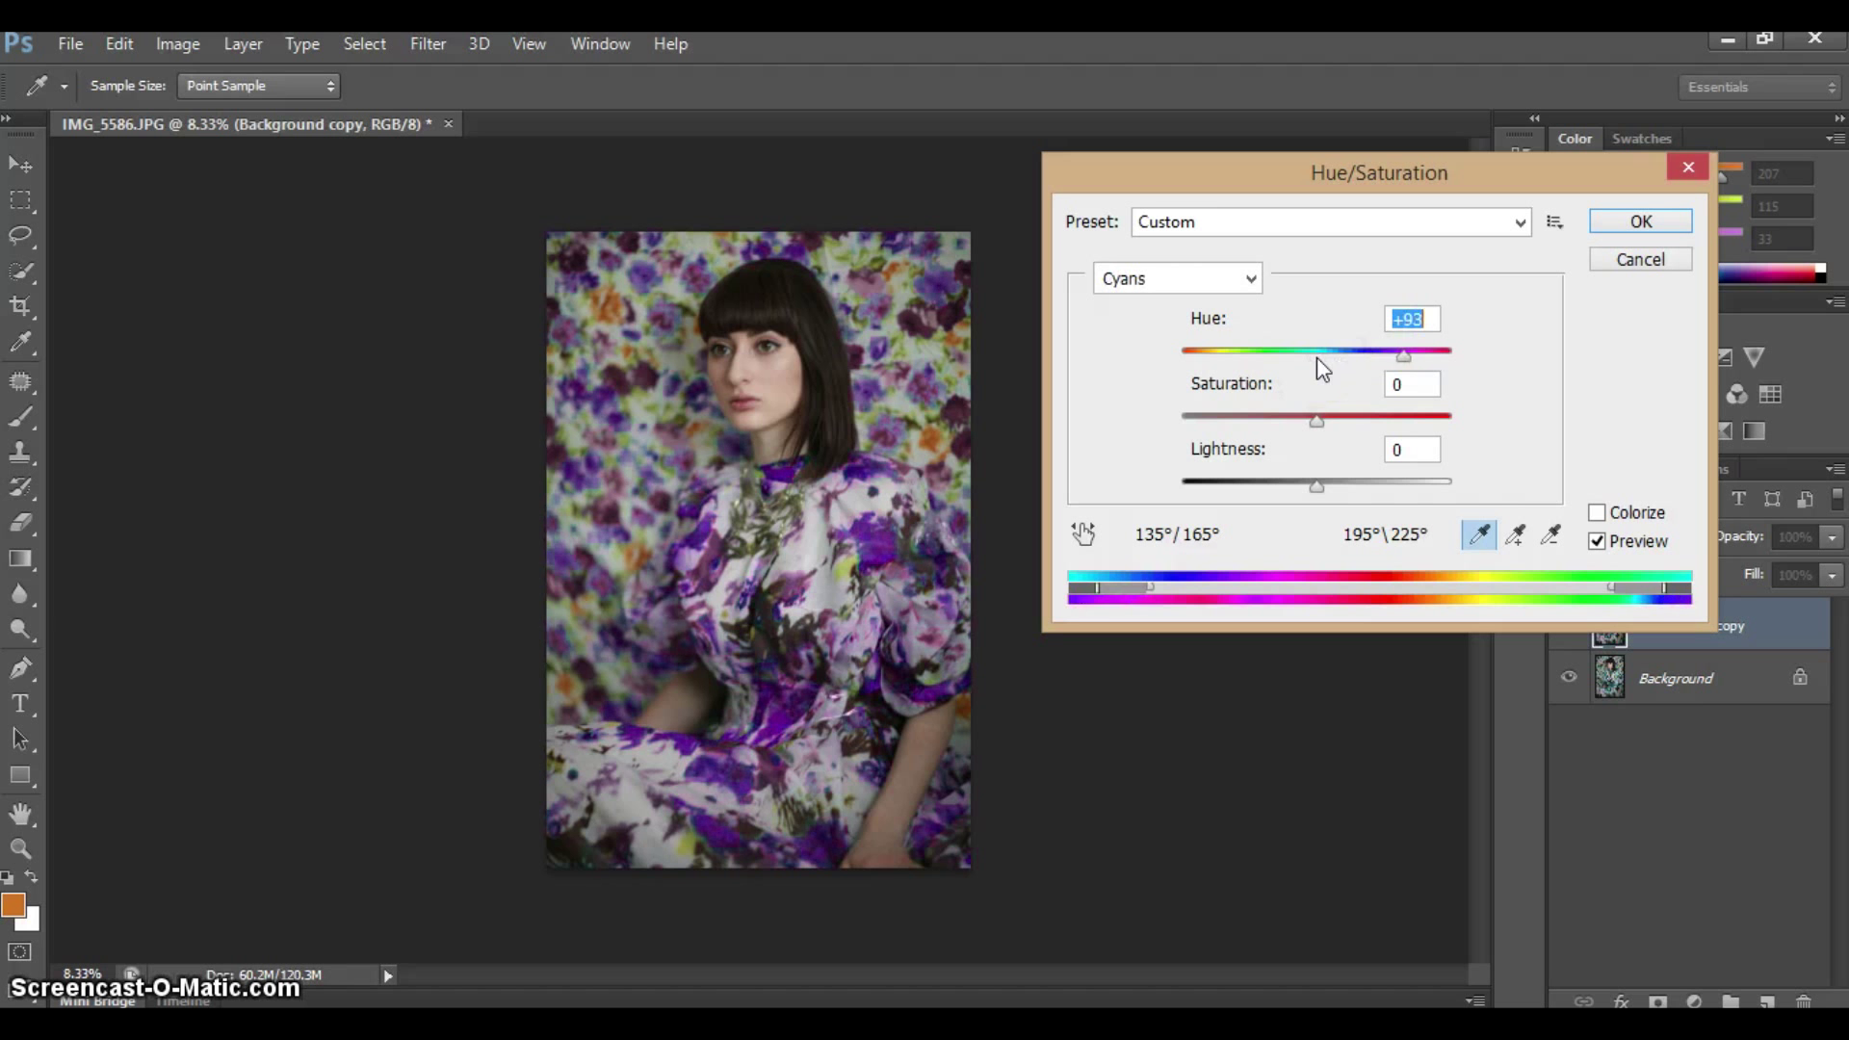
key("shift+Up")
key("shift+Up")
key("shift+Up")
key("shift+Up")
key("shift+Up")
key("Up")
key("Up")
left_click(1431, 360)
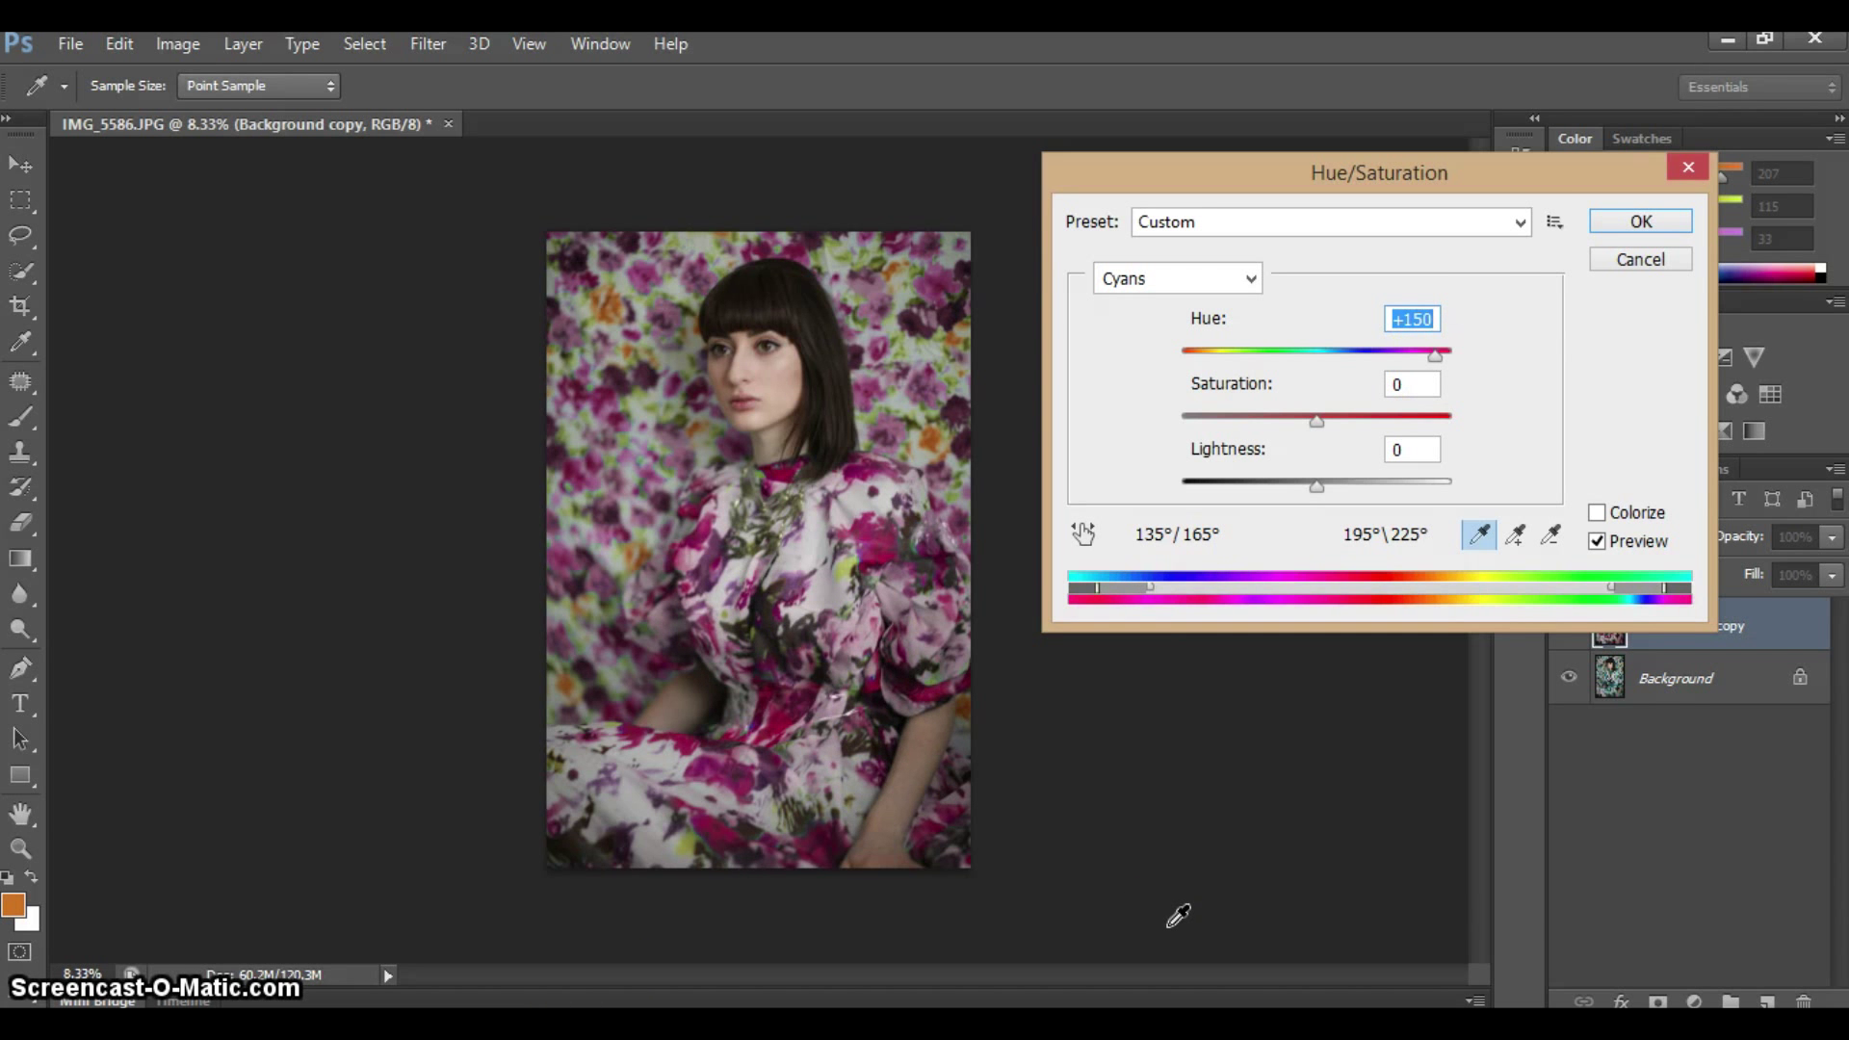
left_click(1625, 226)
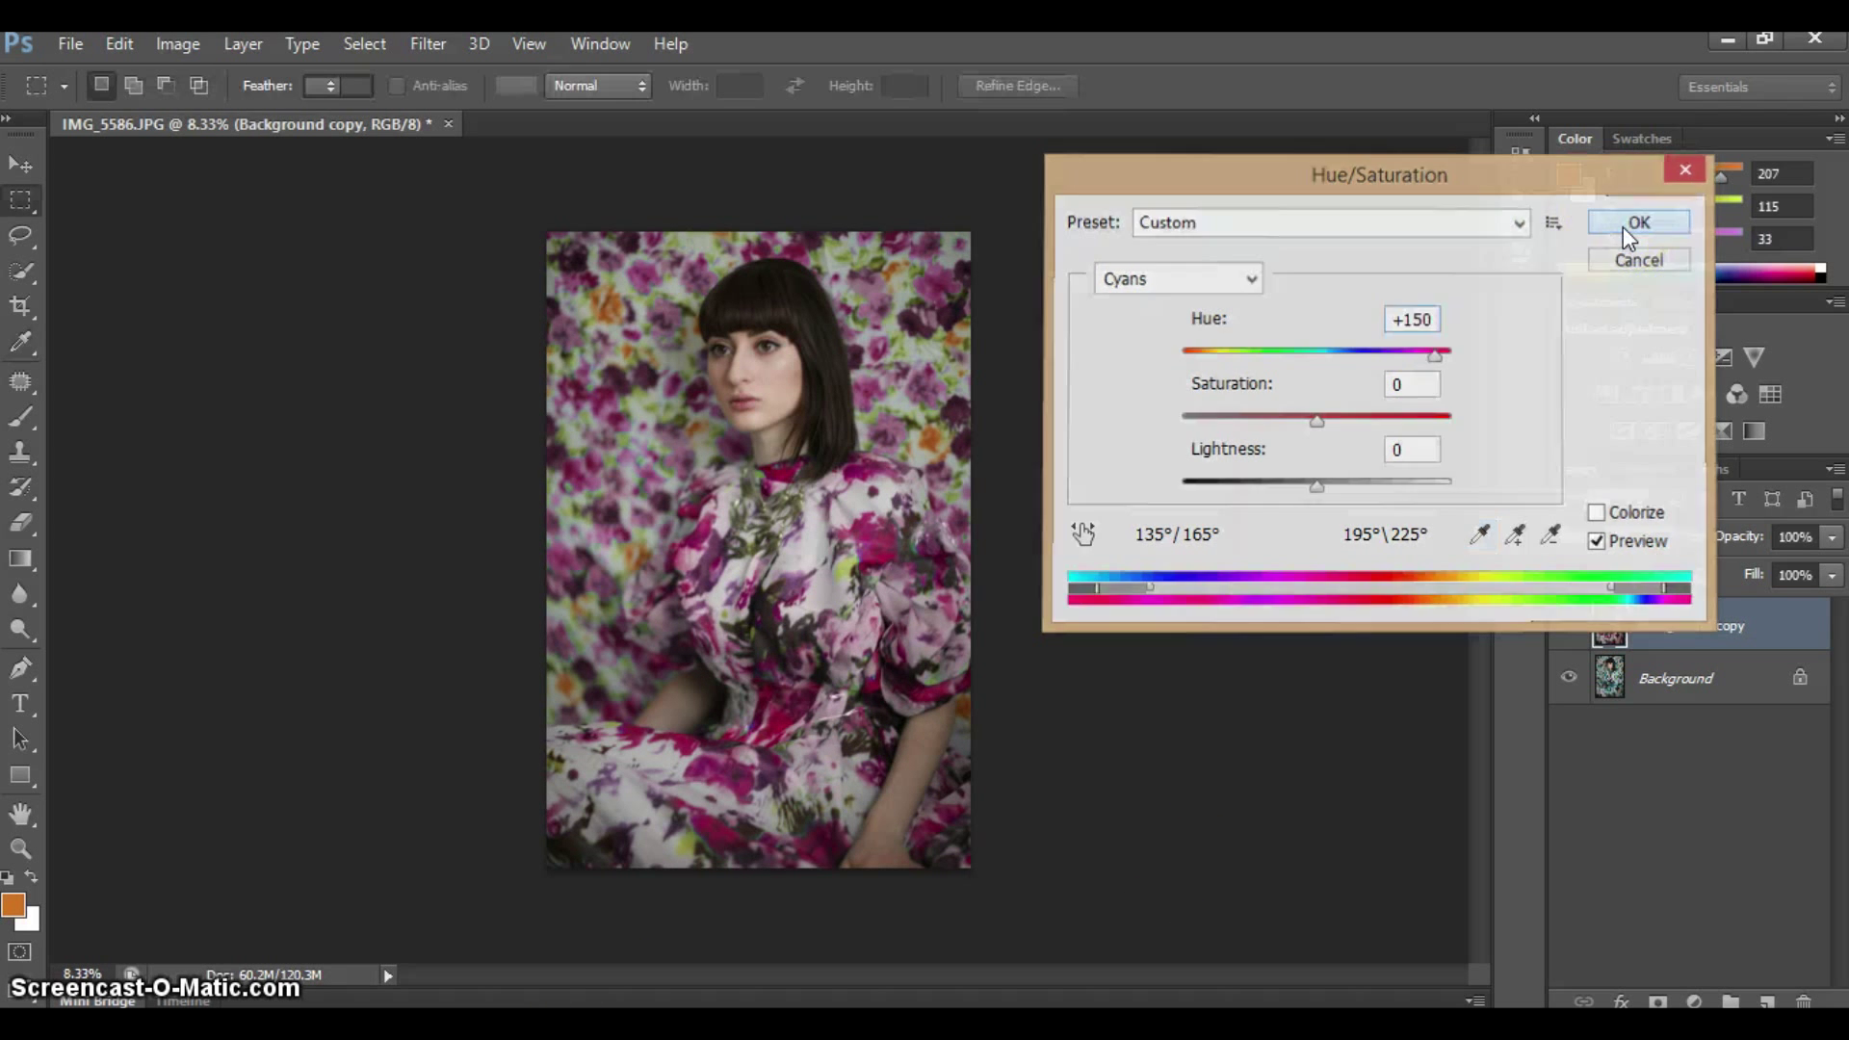
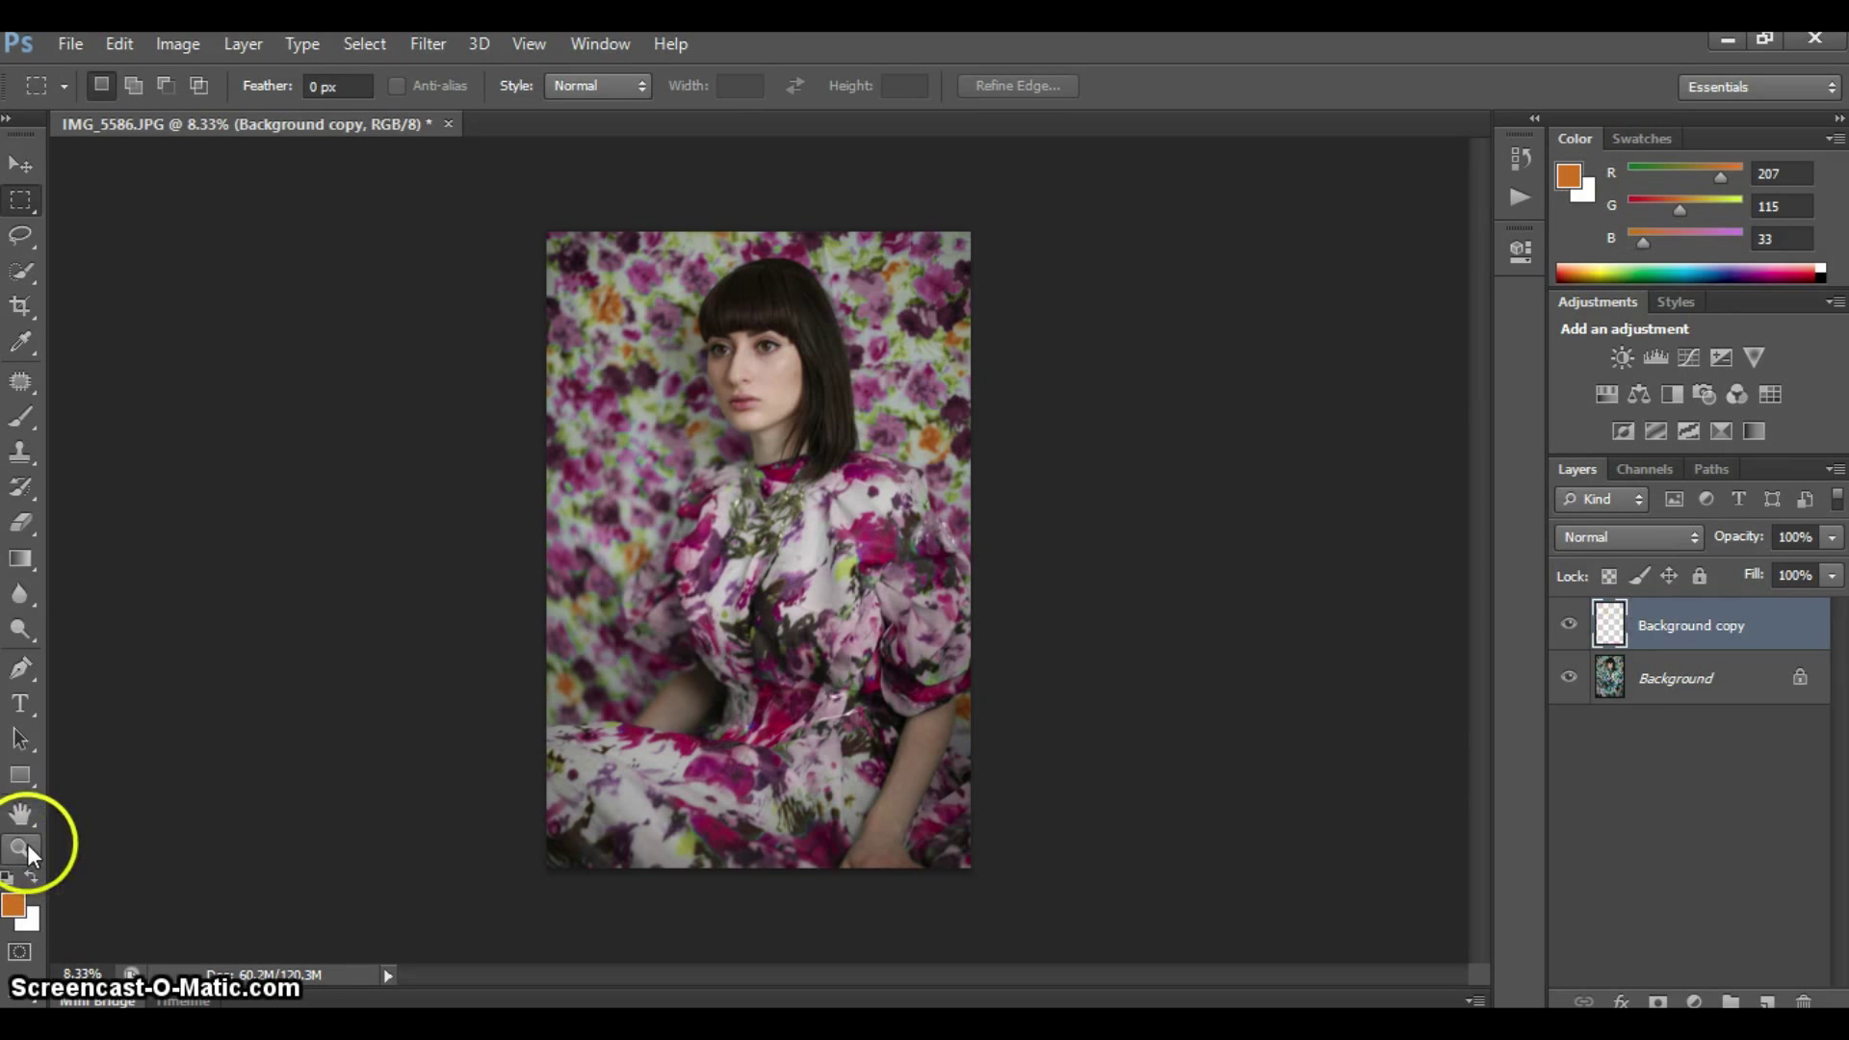
Erase the recolored layer over the woman's face and neck using a soft 339 px Eraser at 100% opacity
left_click(776, 360)
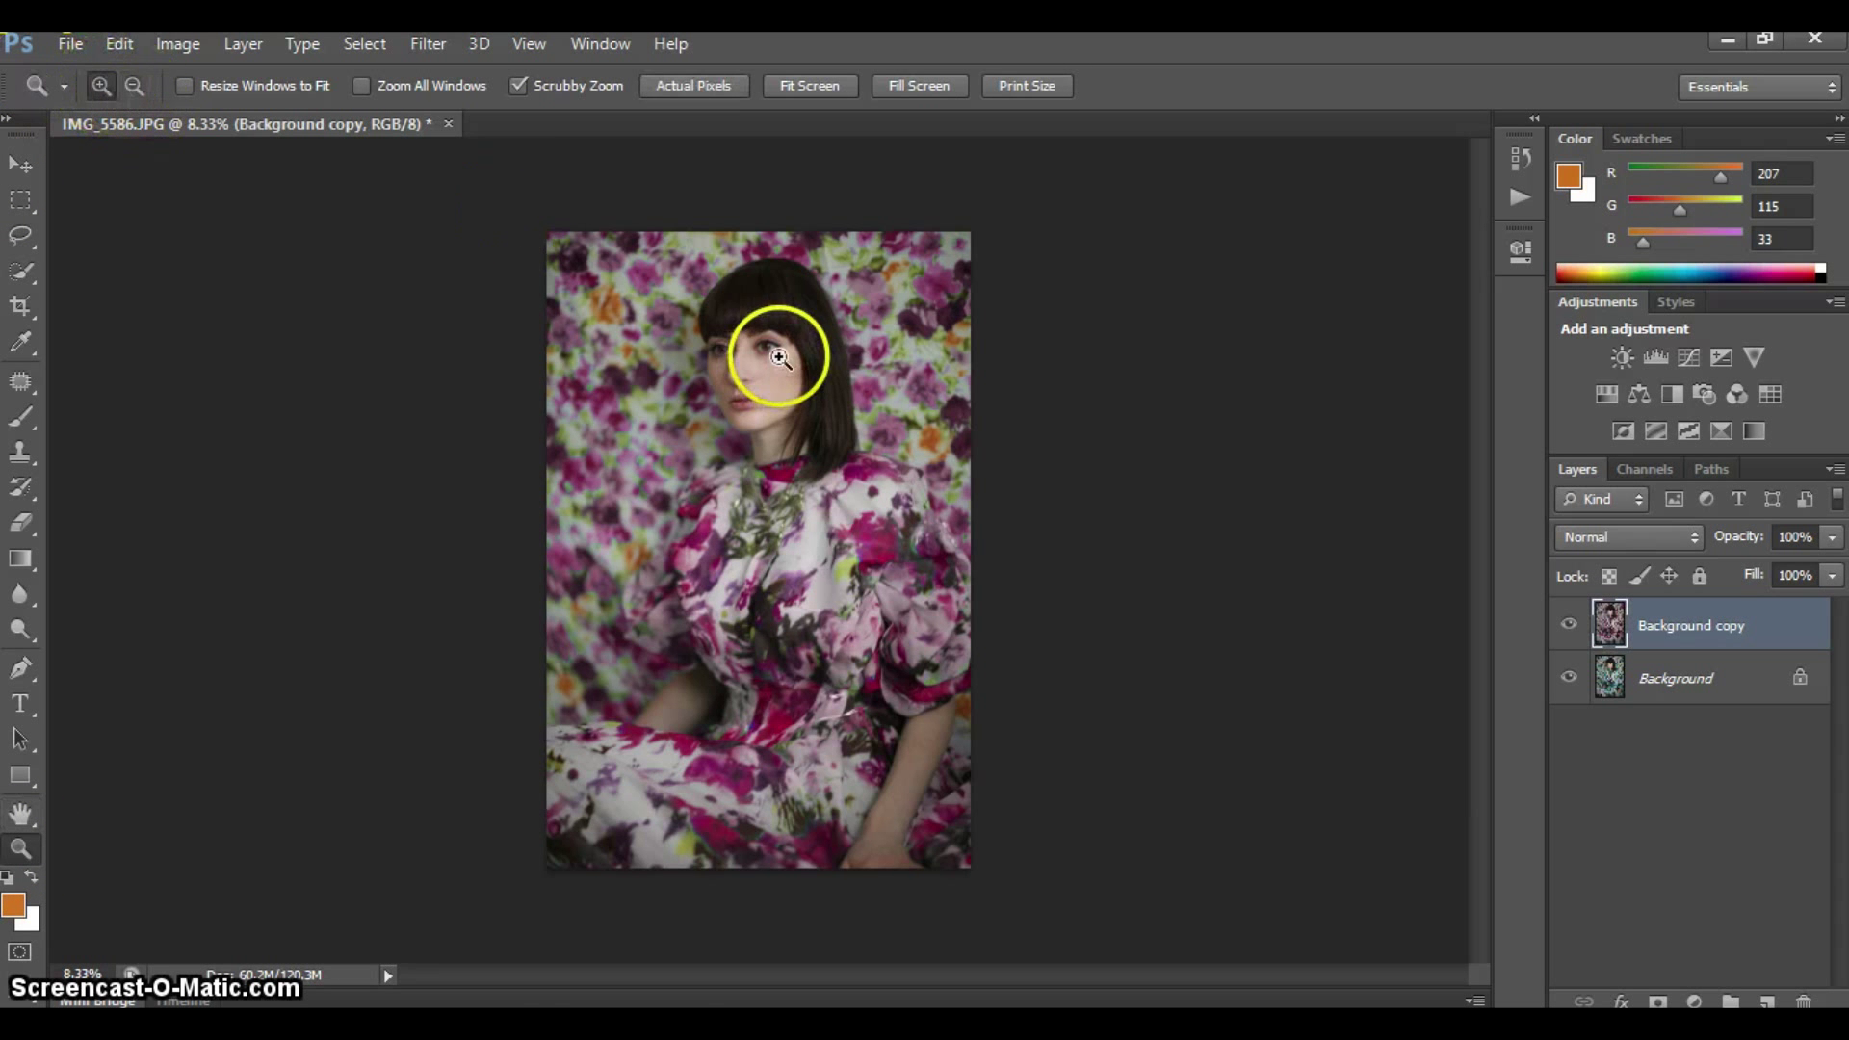
left_click(786, 328)
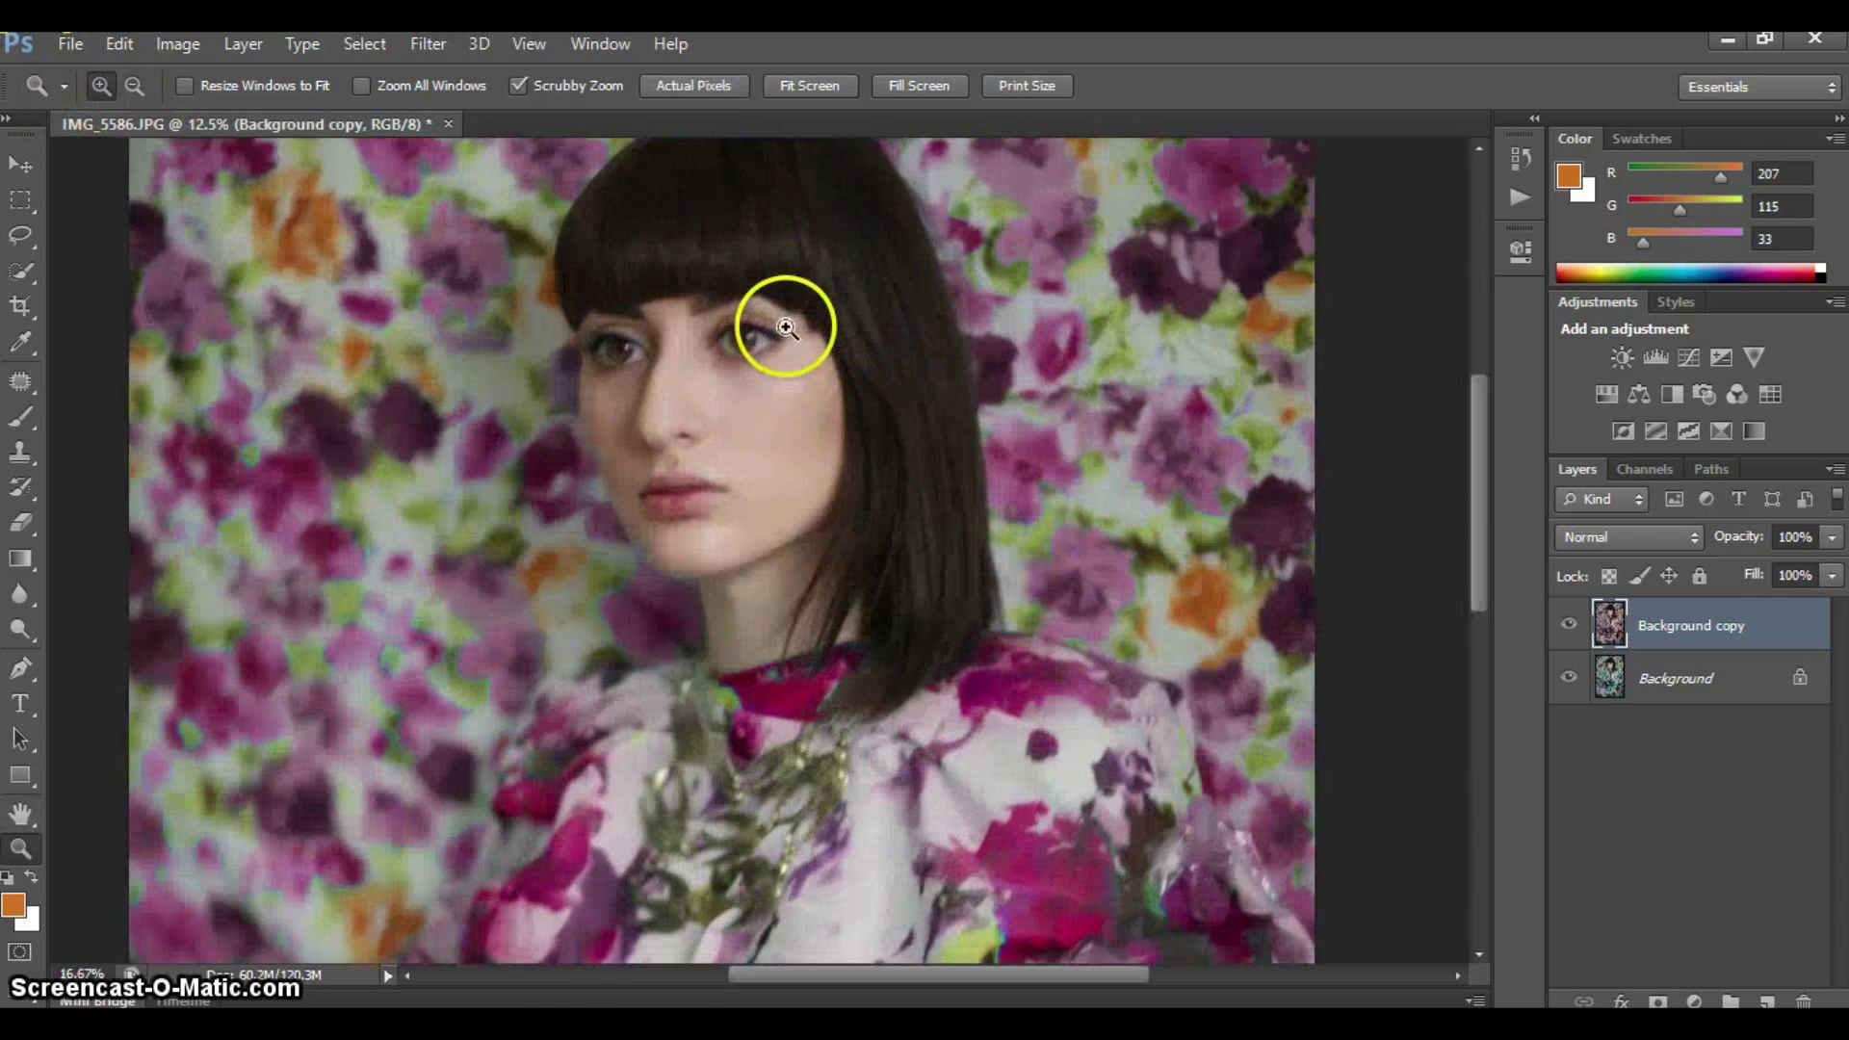
left_click(134, 86)
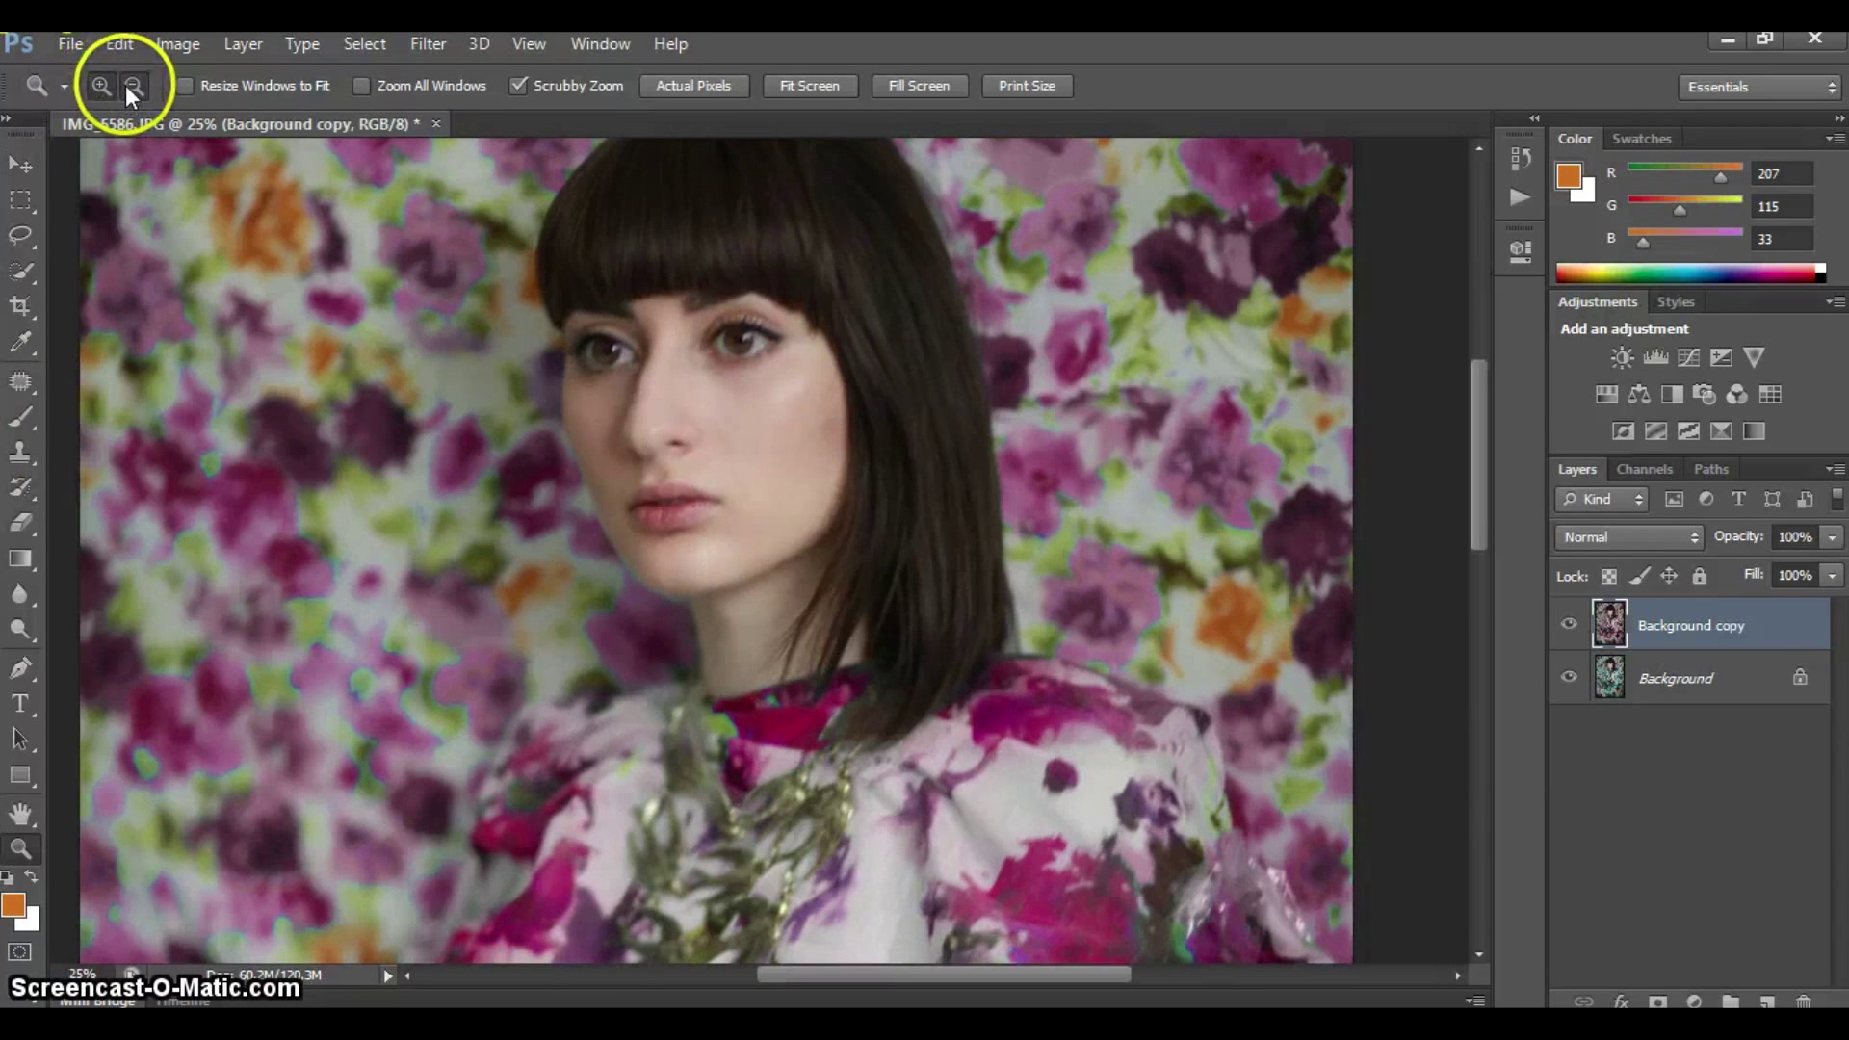
left_click(552, 345)
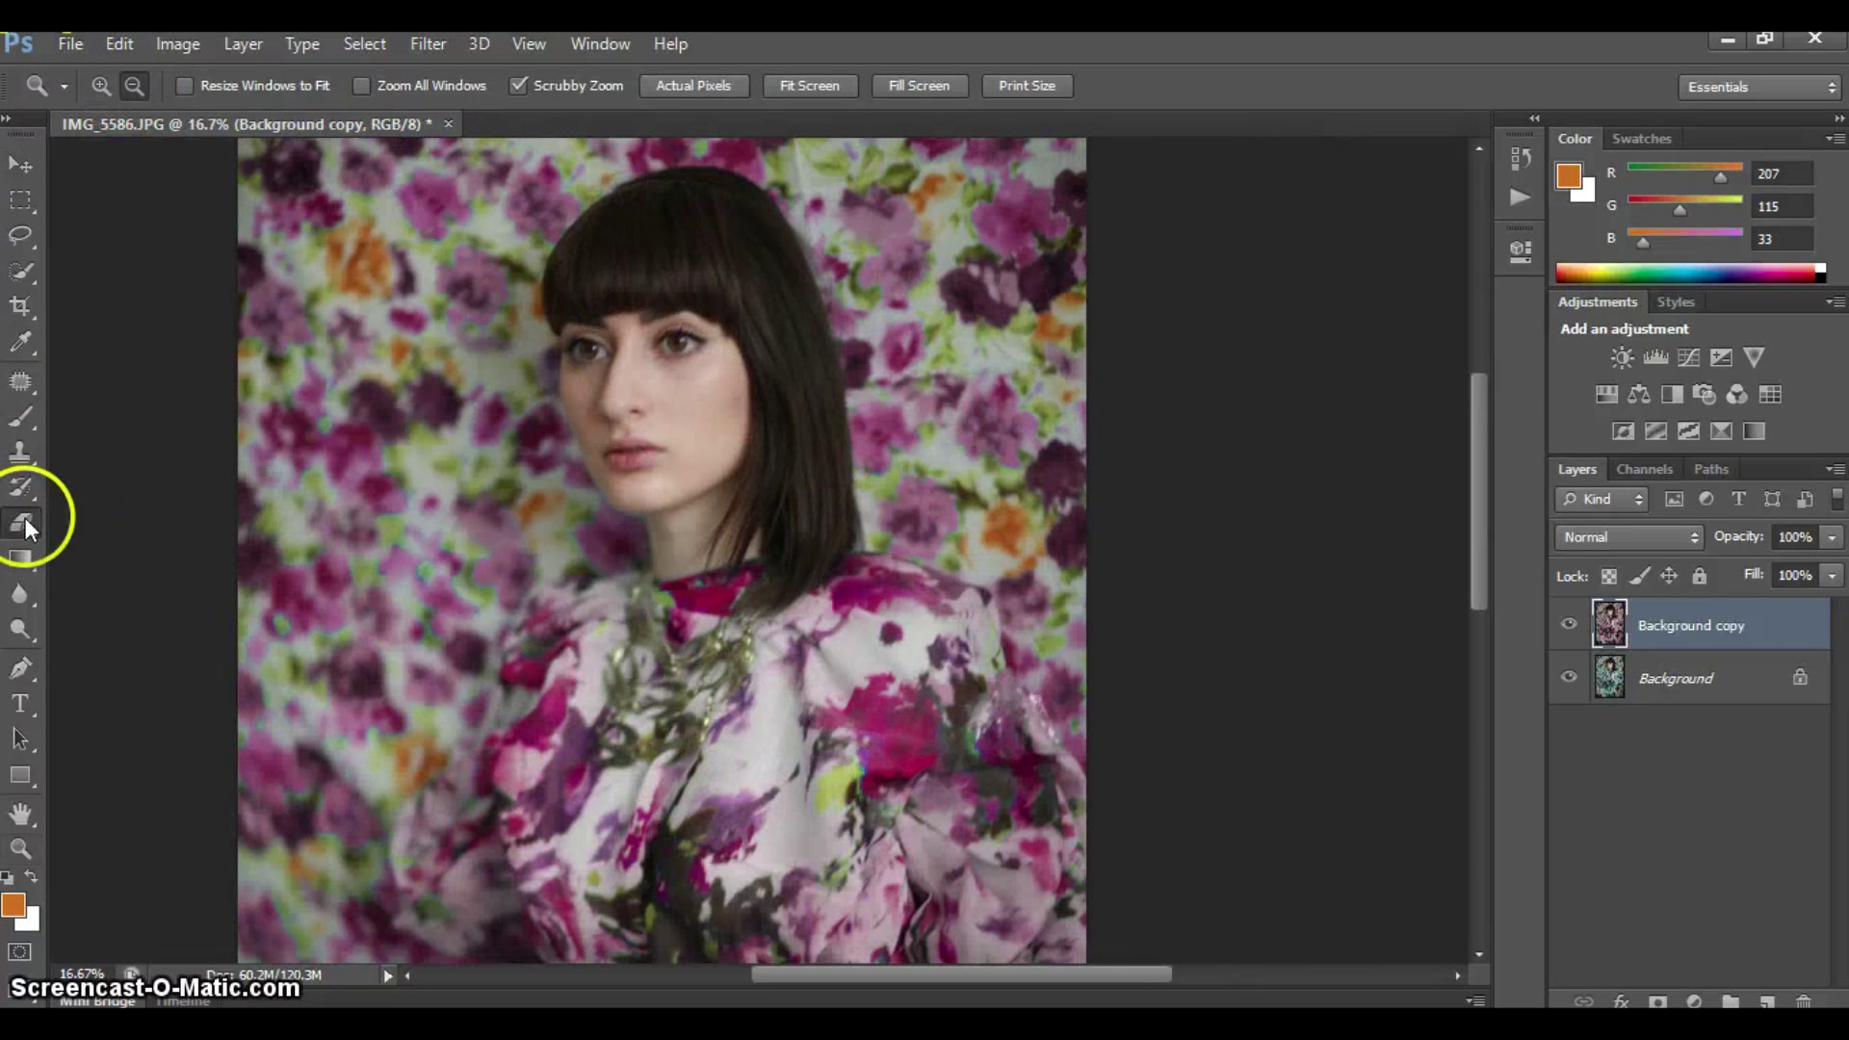
left_click(23, 520)
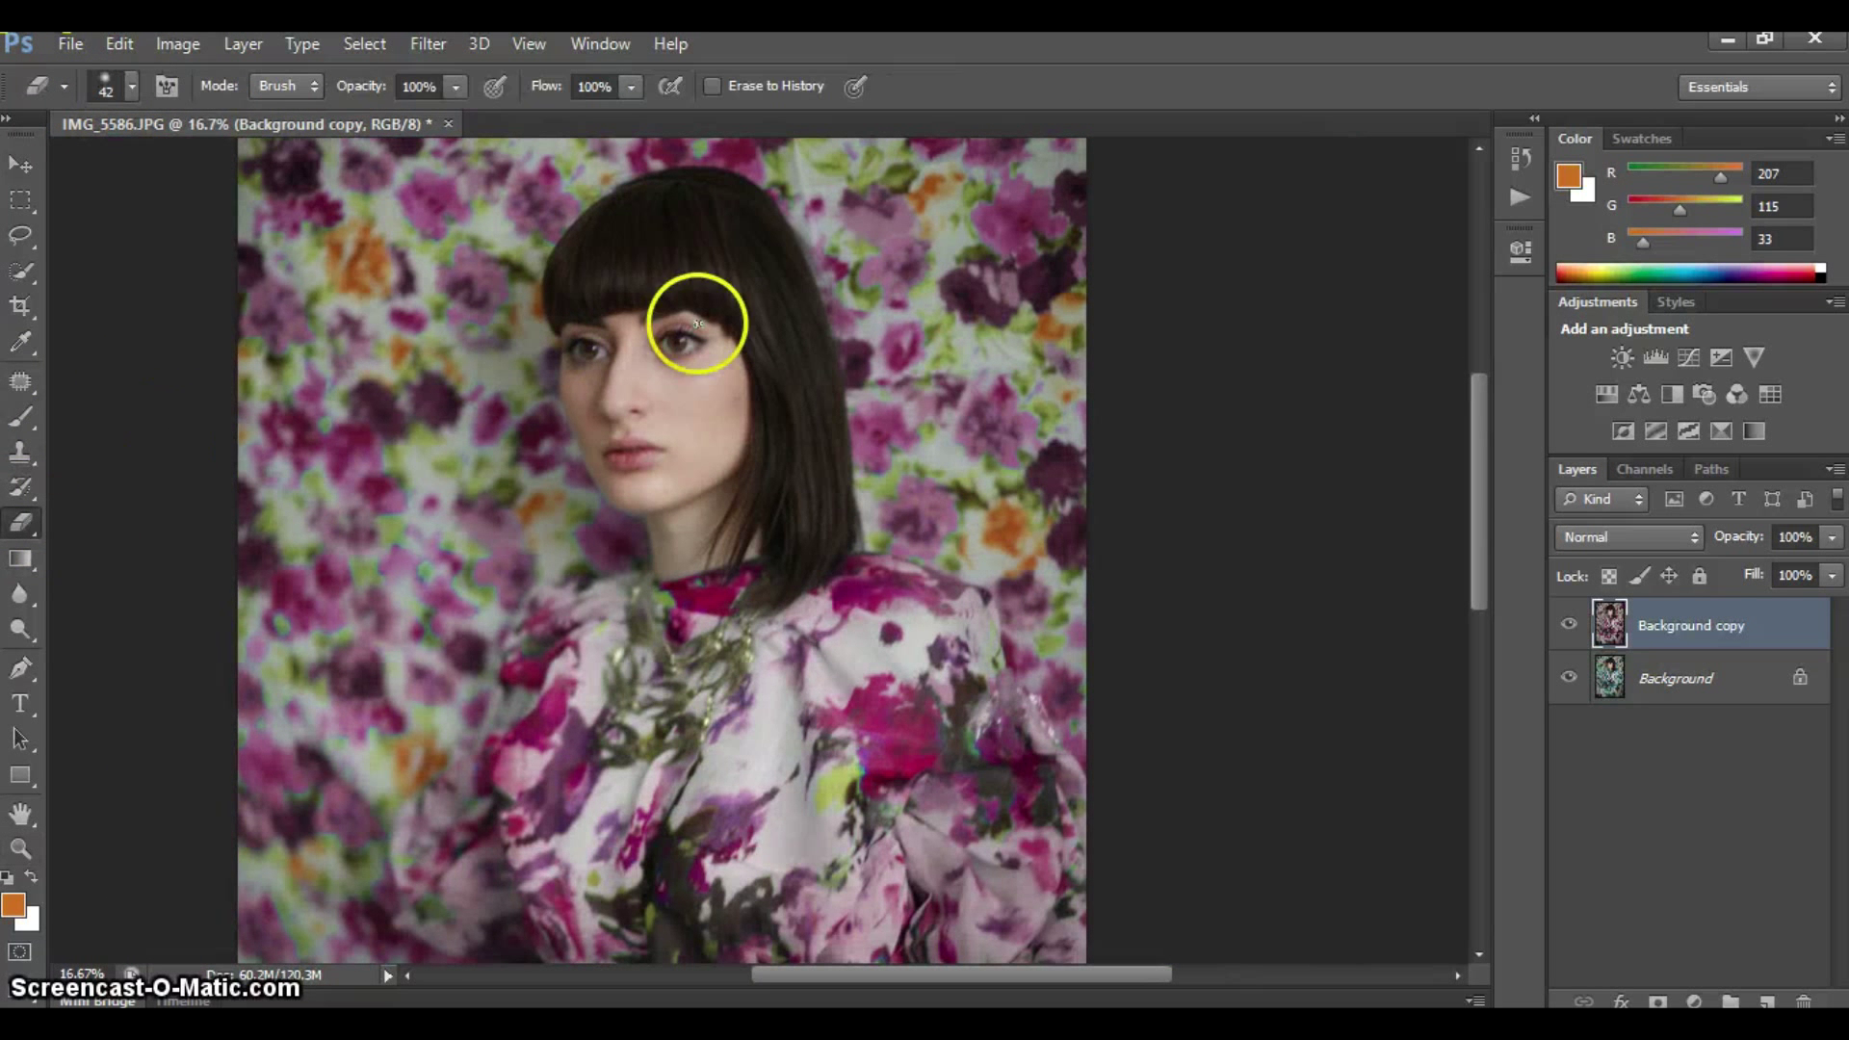
left_click(131, 87)
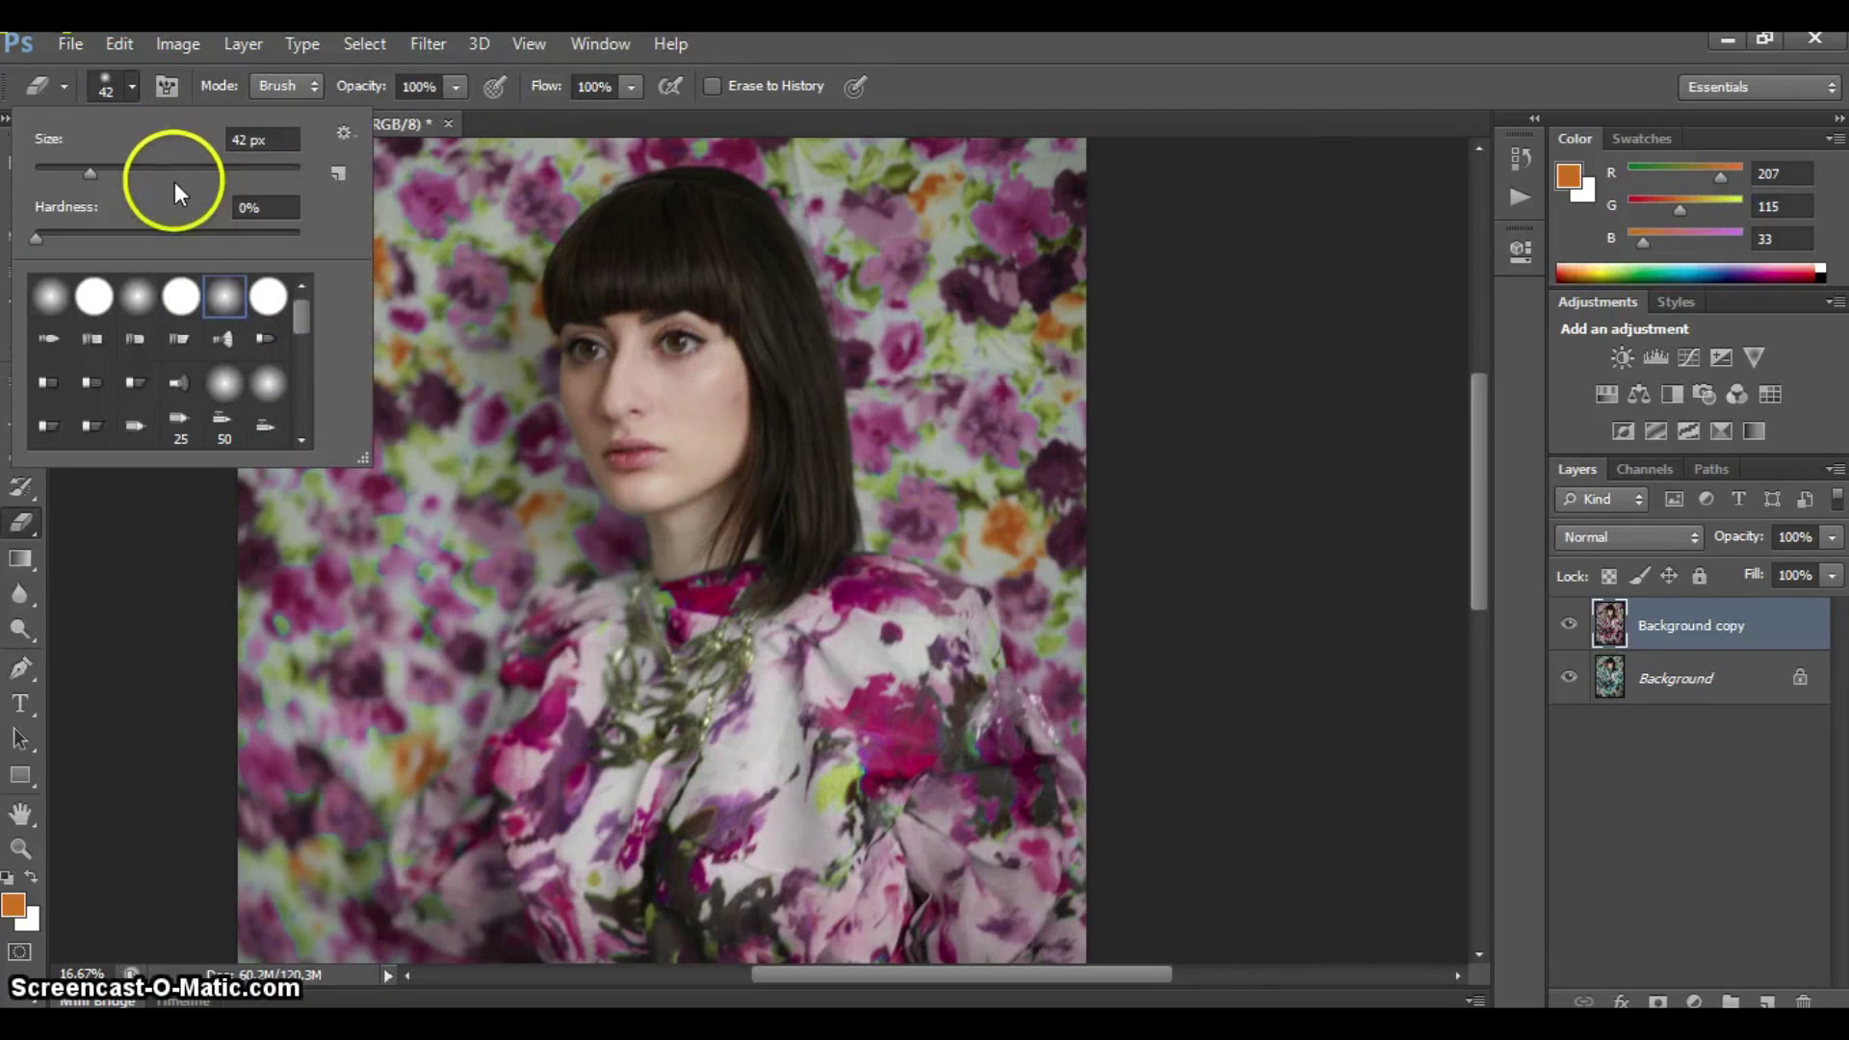
left_click(234, 169)
left_click(252, 172)
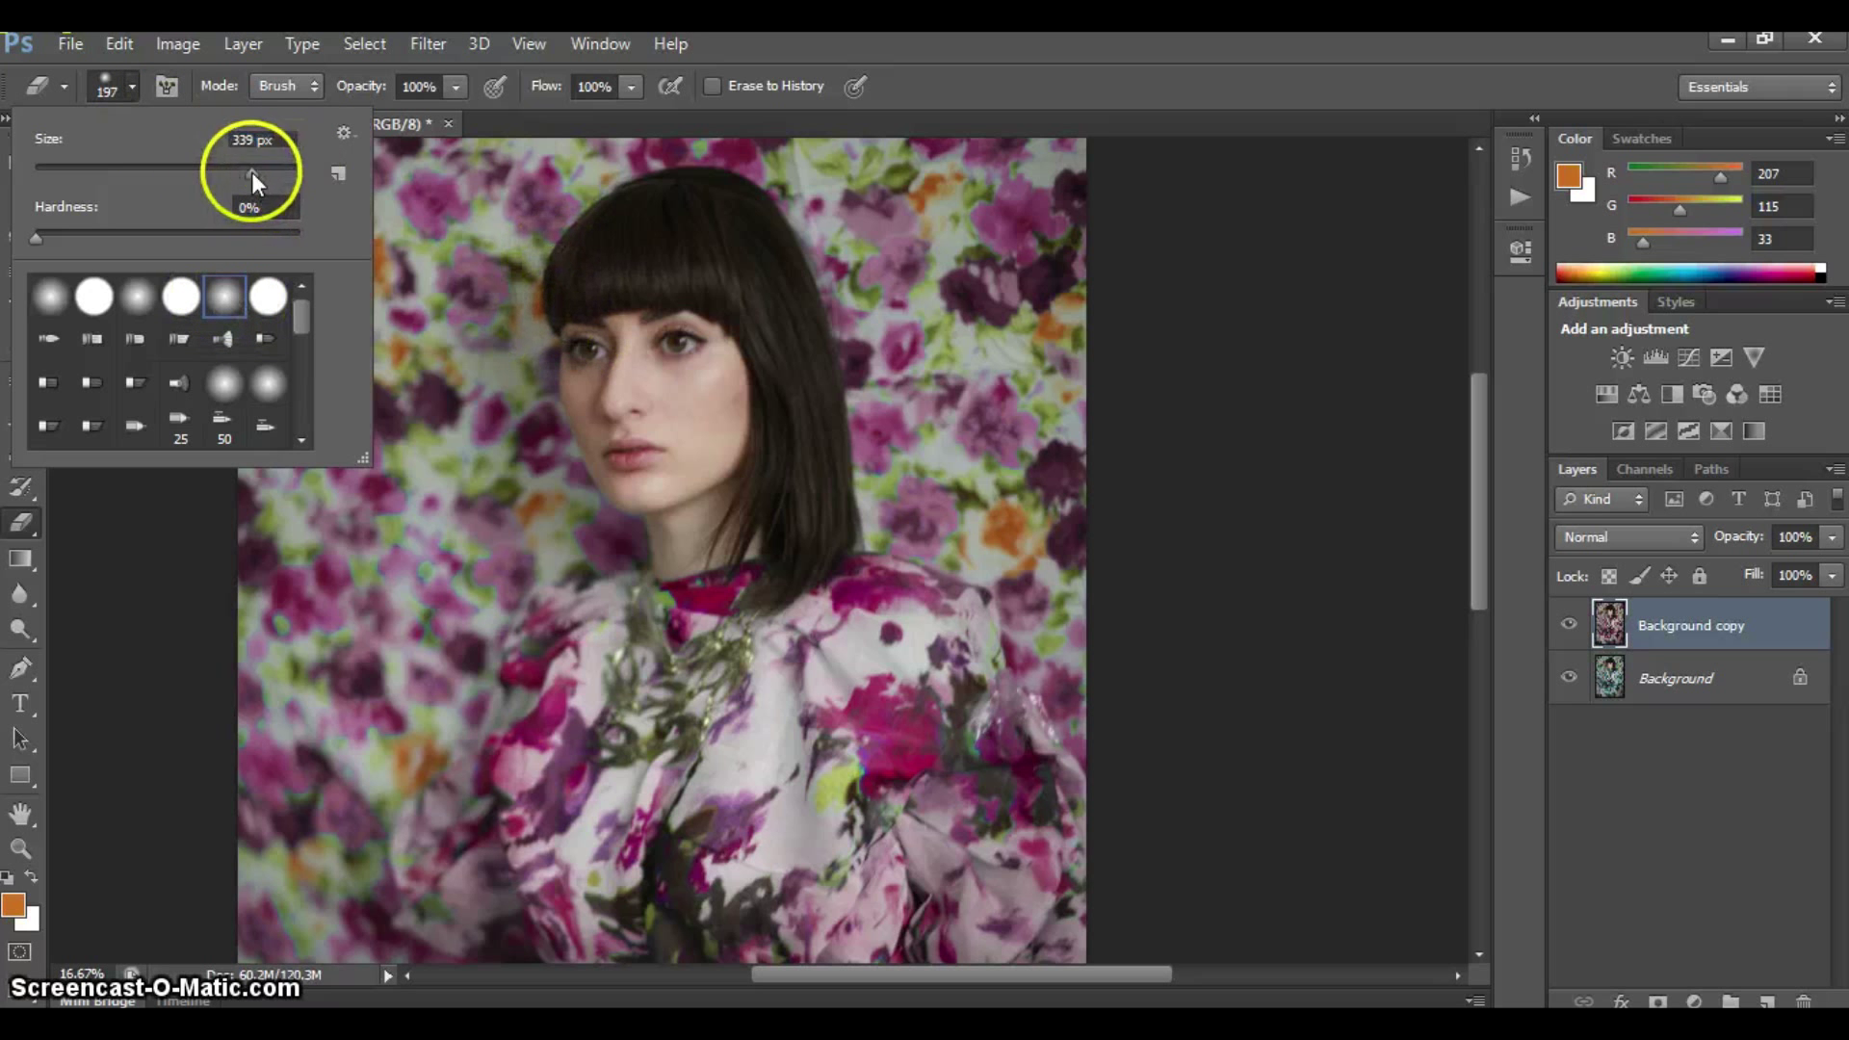
left_click(621, 339)
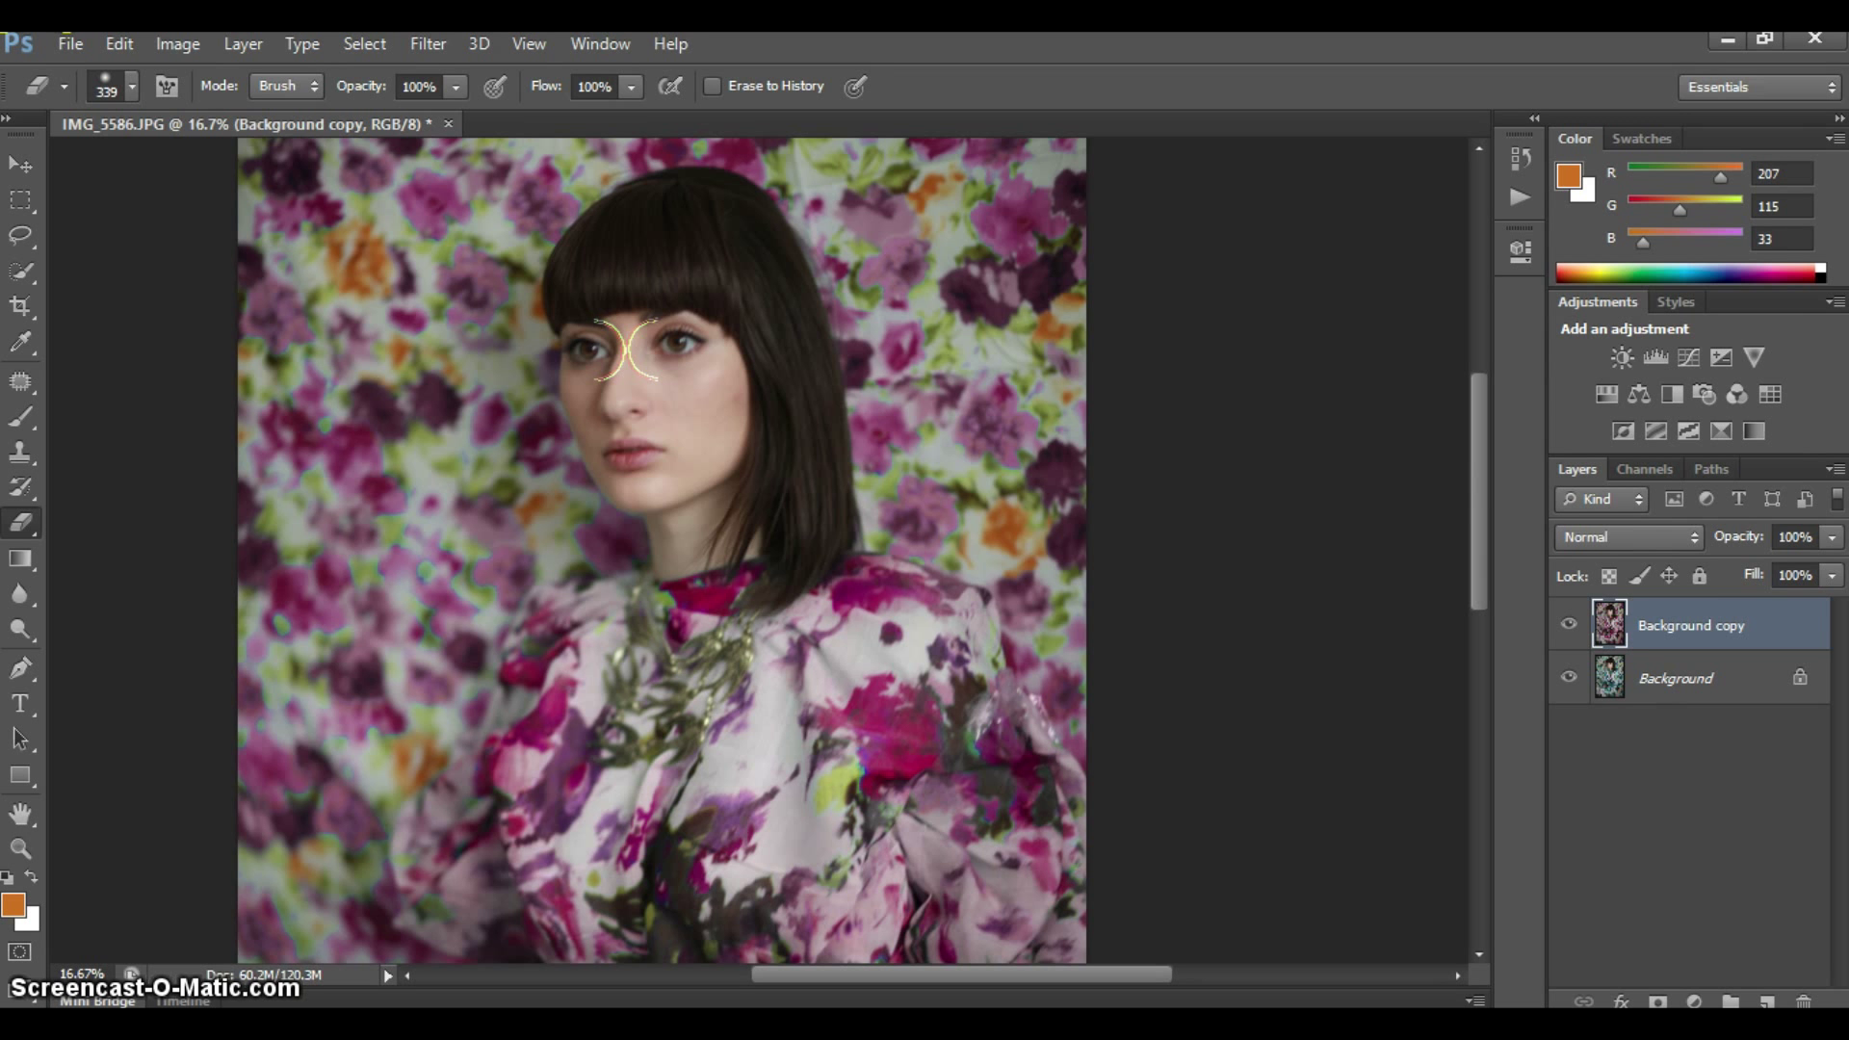
mouse_move(626, 348)
left_mouse_down()
mouse_move(739, 475)
mouse_move(698, 486)
mouse_move(698, 535)
mouse_move(753, 361)
mouse_move(704, 264)
mouse_move(735, 248)
mouse_move(778, 552)
mouse_move(1481, 575)
mouse_move(1492, 683)
mouse_move(993, 436)
mouse_move(921, 695)
mouse_move(628, 293)
mouse_move(478, 392)
mouse_move(520, 342)
mouse_move(165, 661)
left_mouse_up()
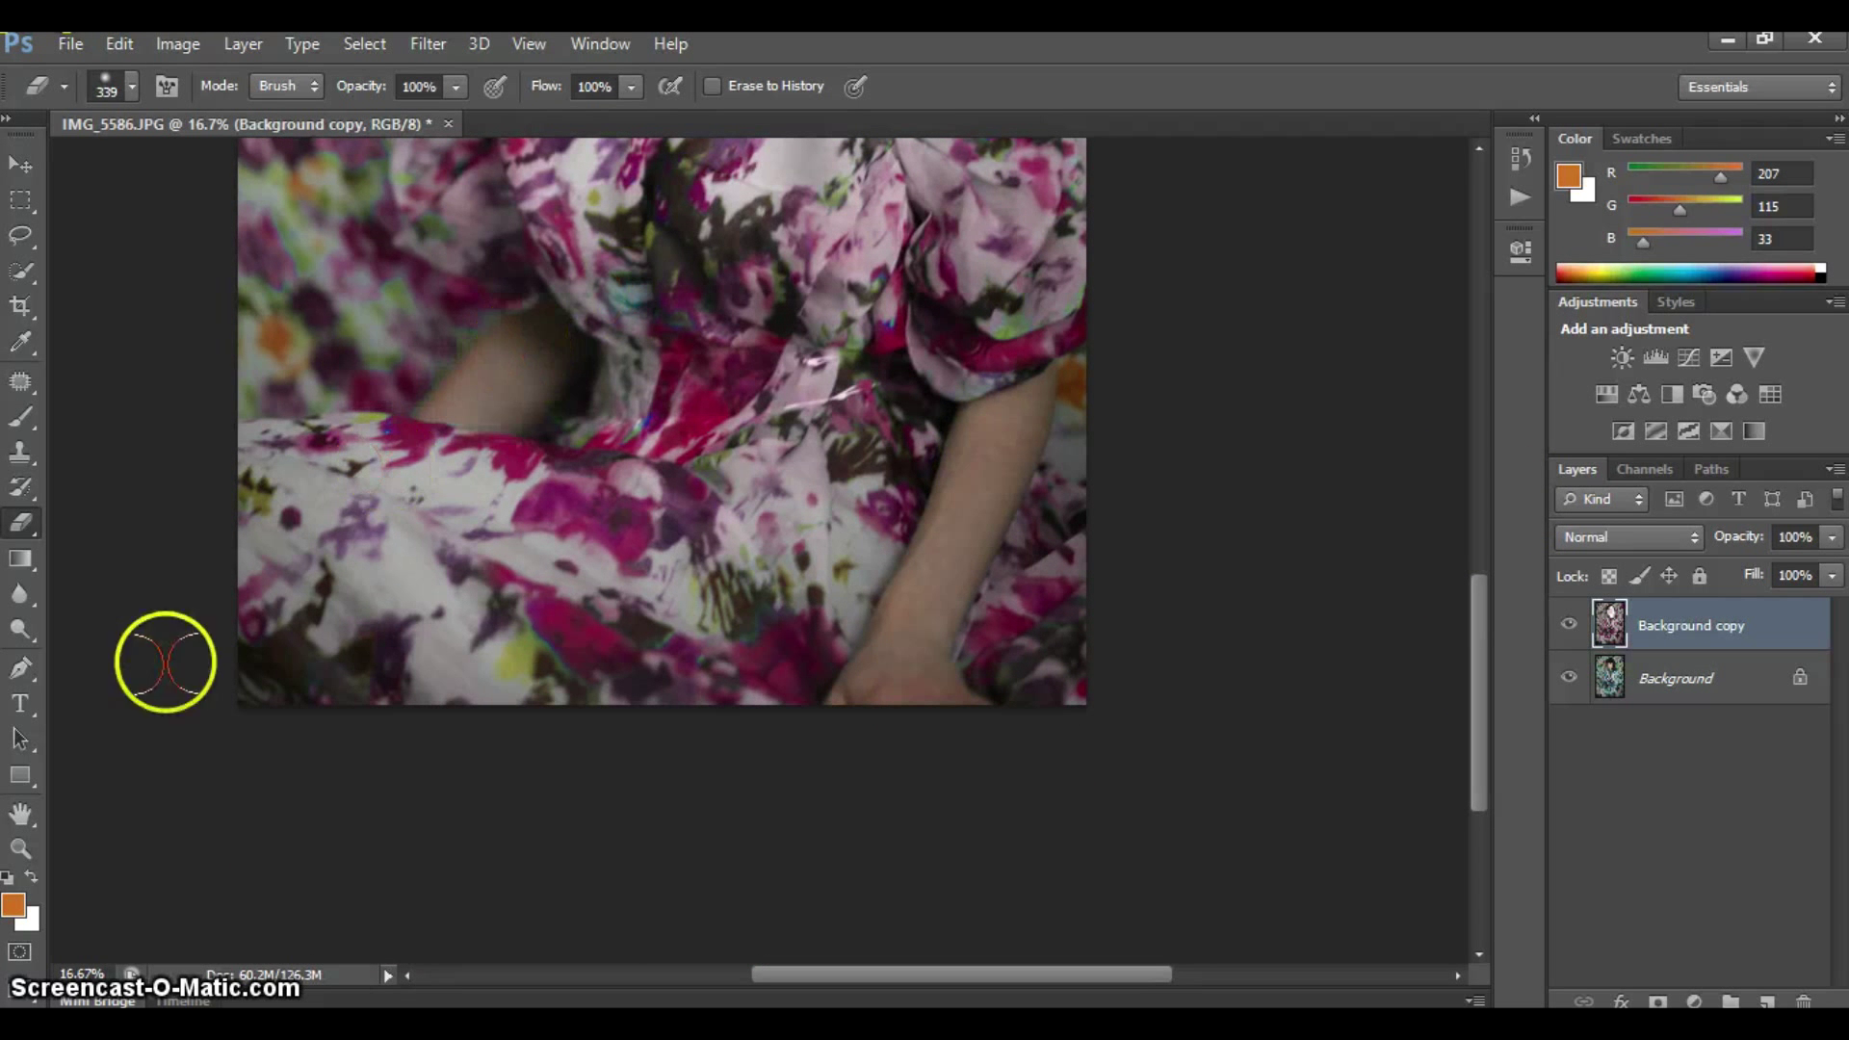
Compare the whole photo with and without the recolored layer by toggling the visibility of Background copy
left_click(20, 849)
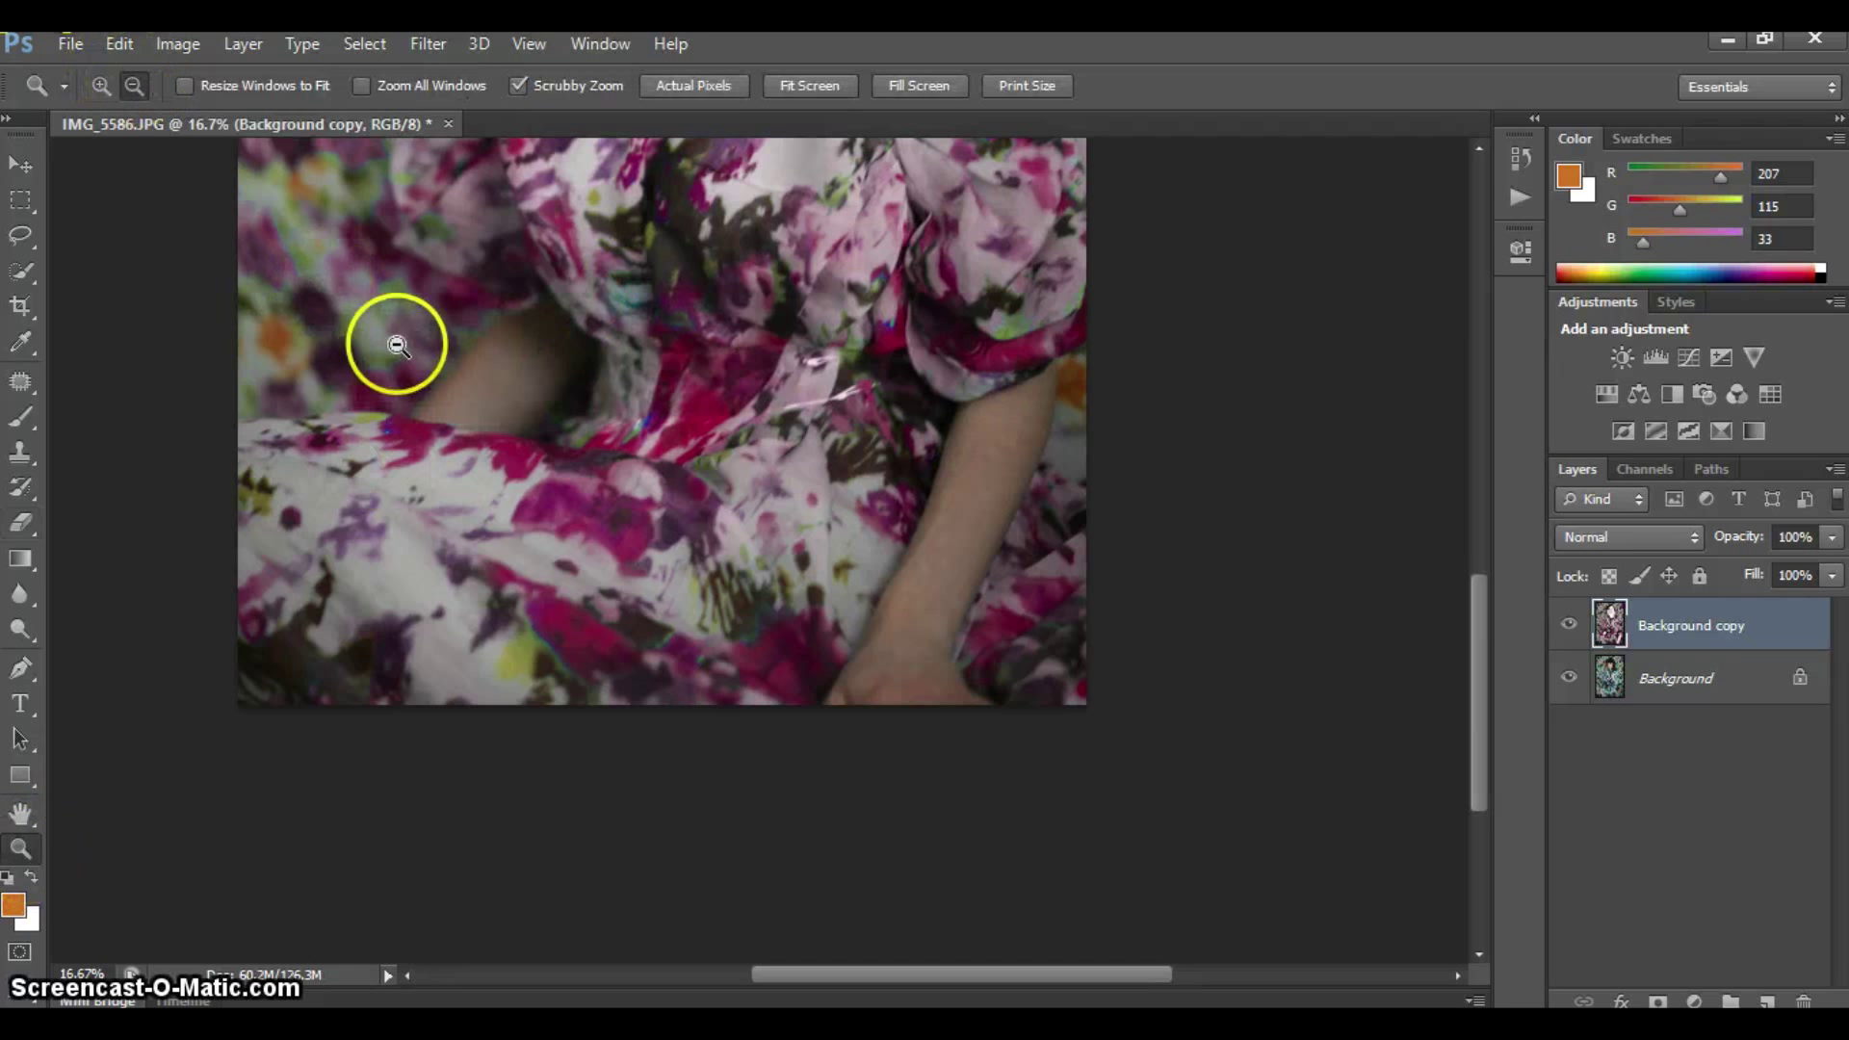
left_click(397, 345, "alt")
left_click(743, 276, "alt")
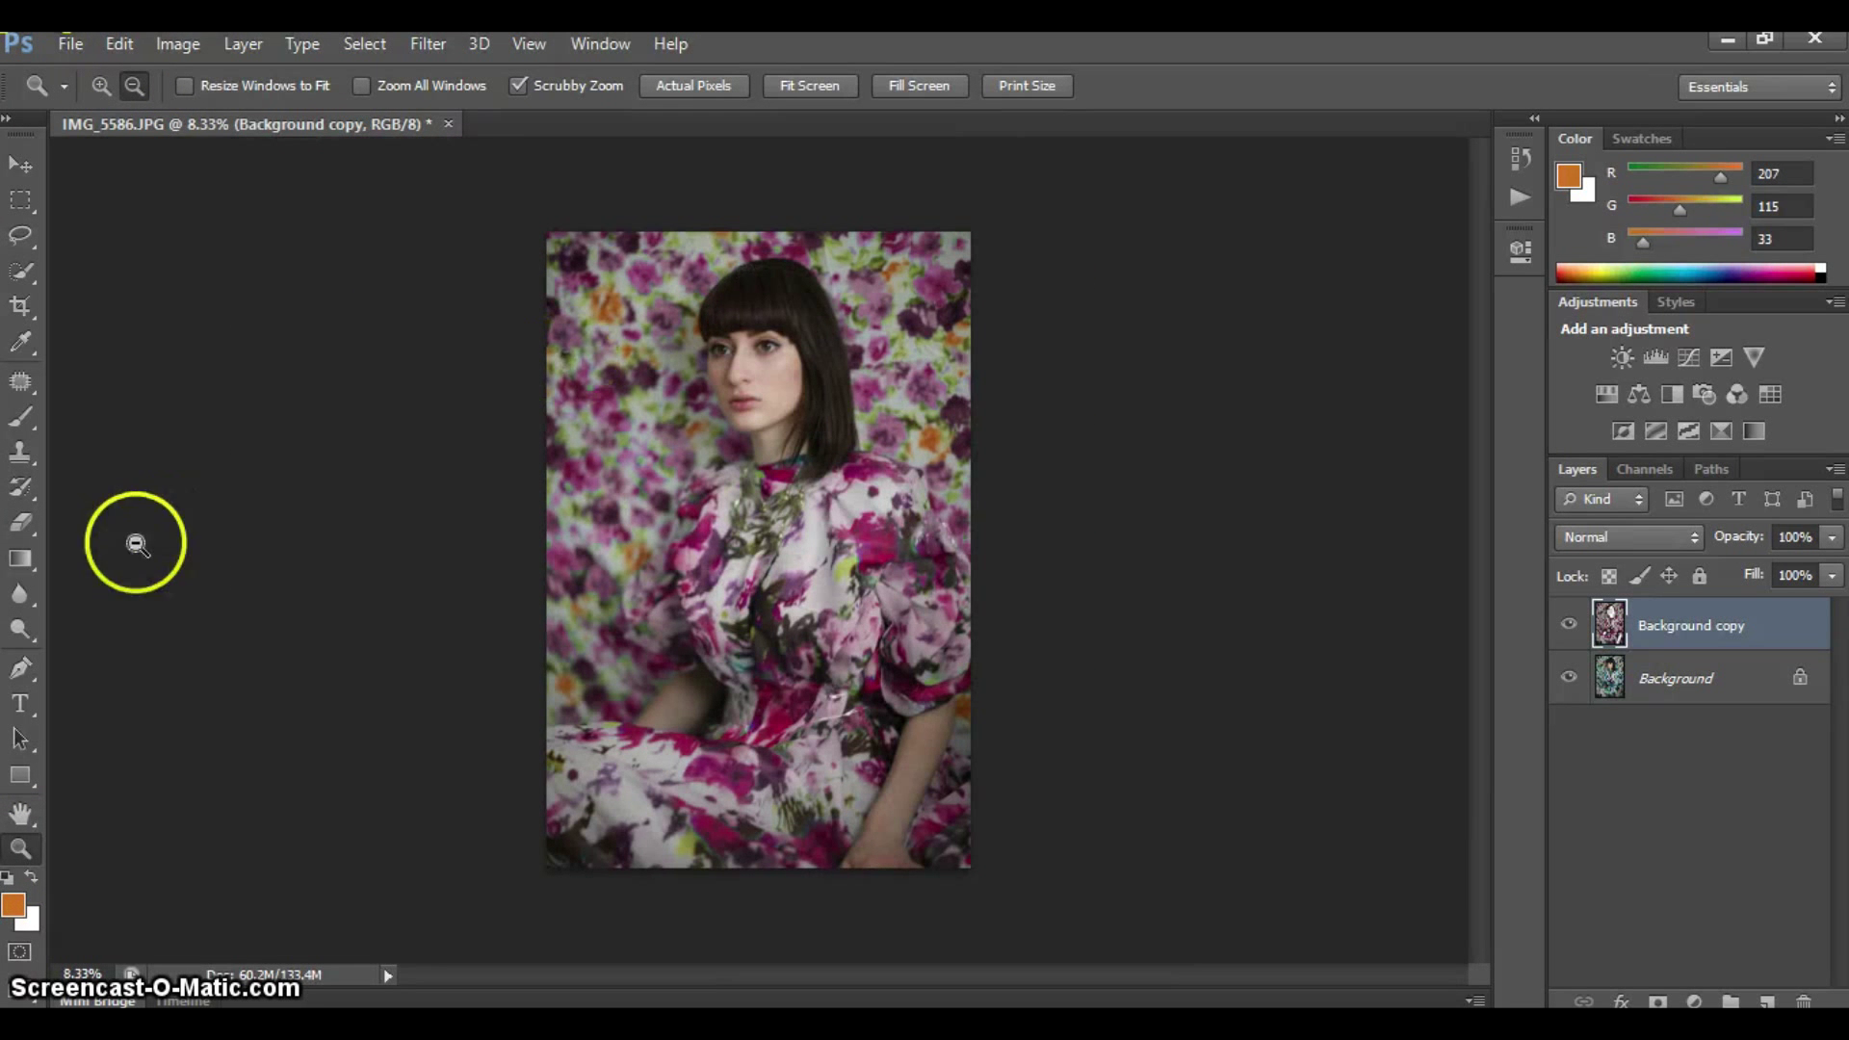
left_click(1570, 627)
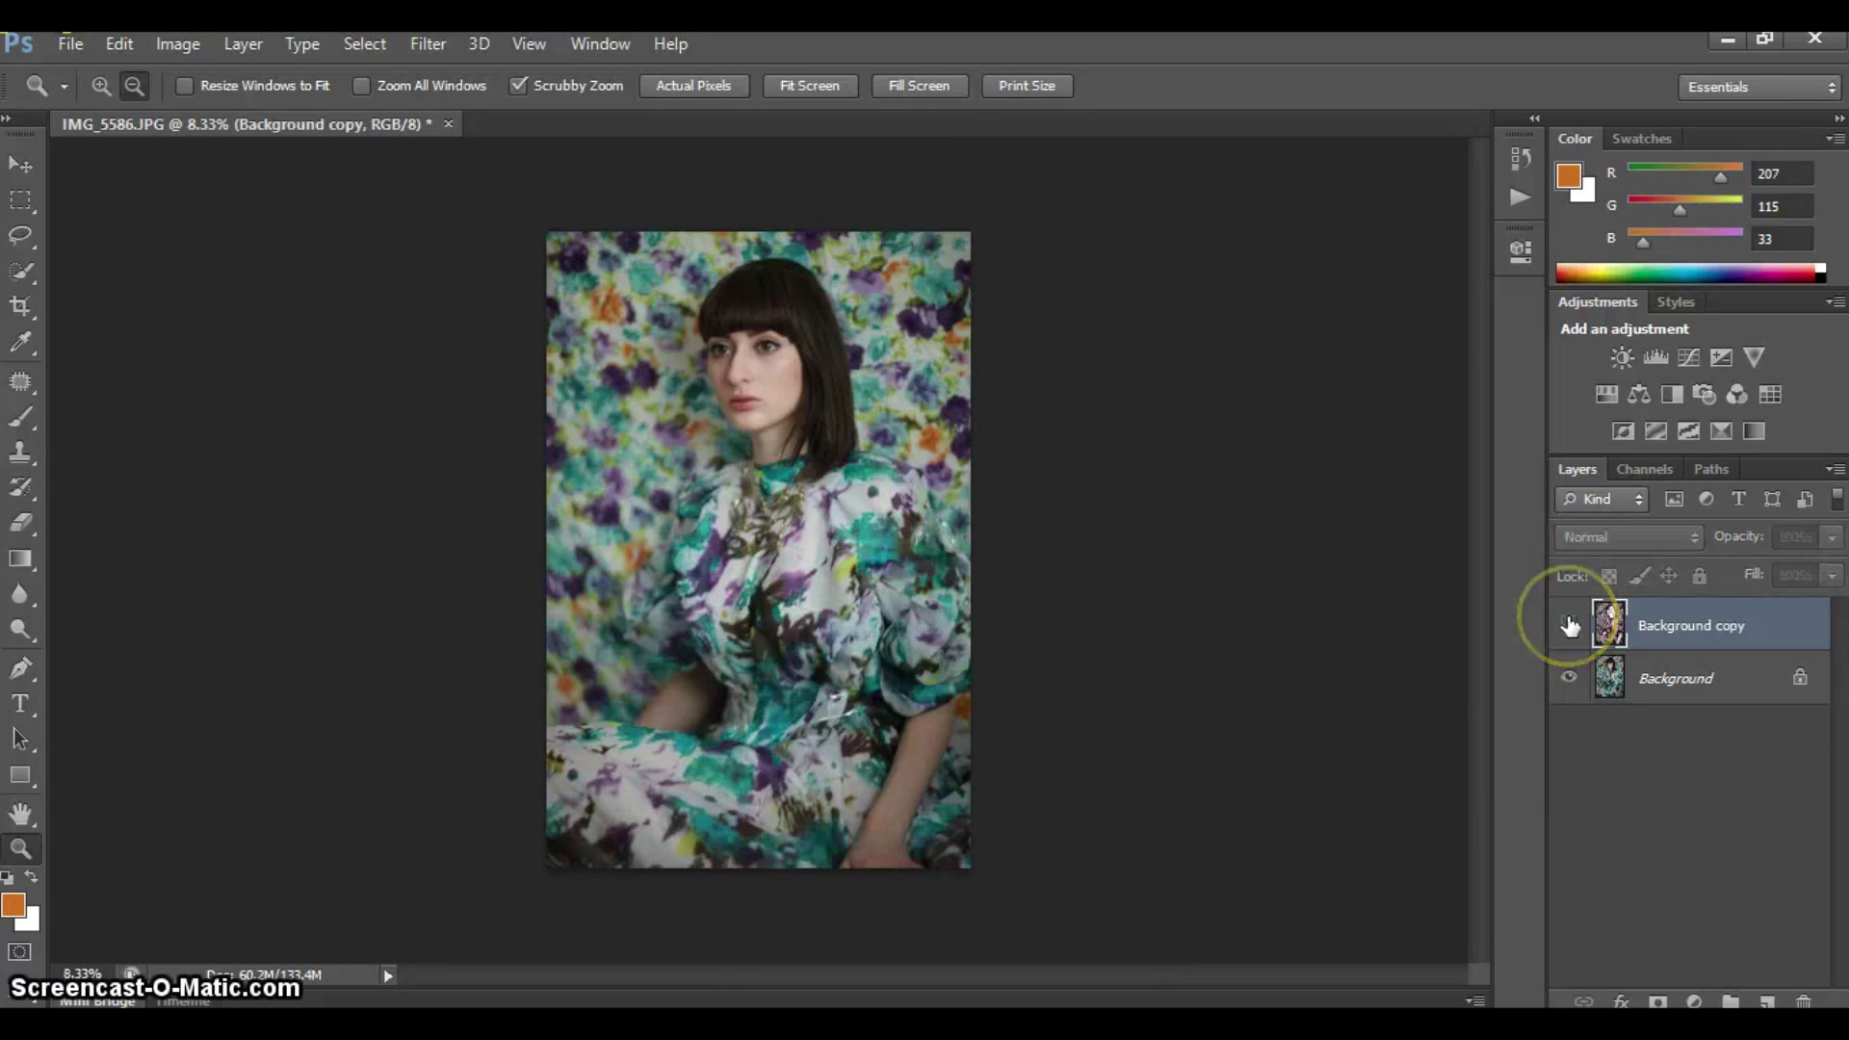
left_click(1569, 627)
left_click(1570, 627)
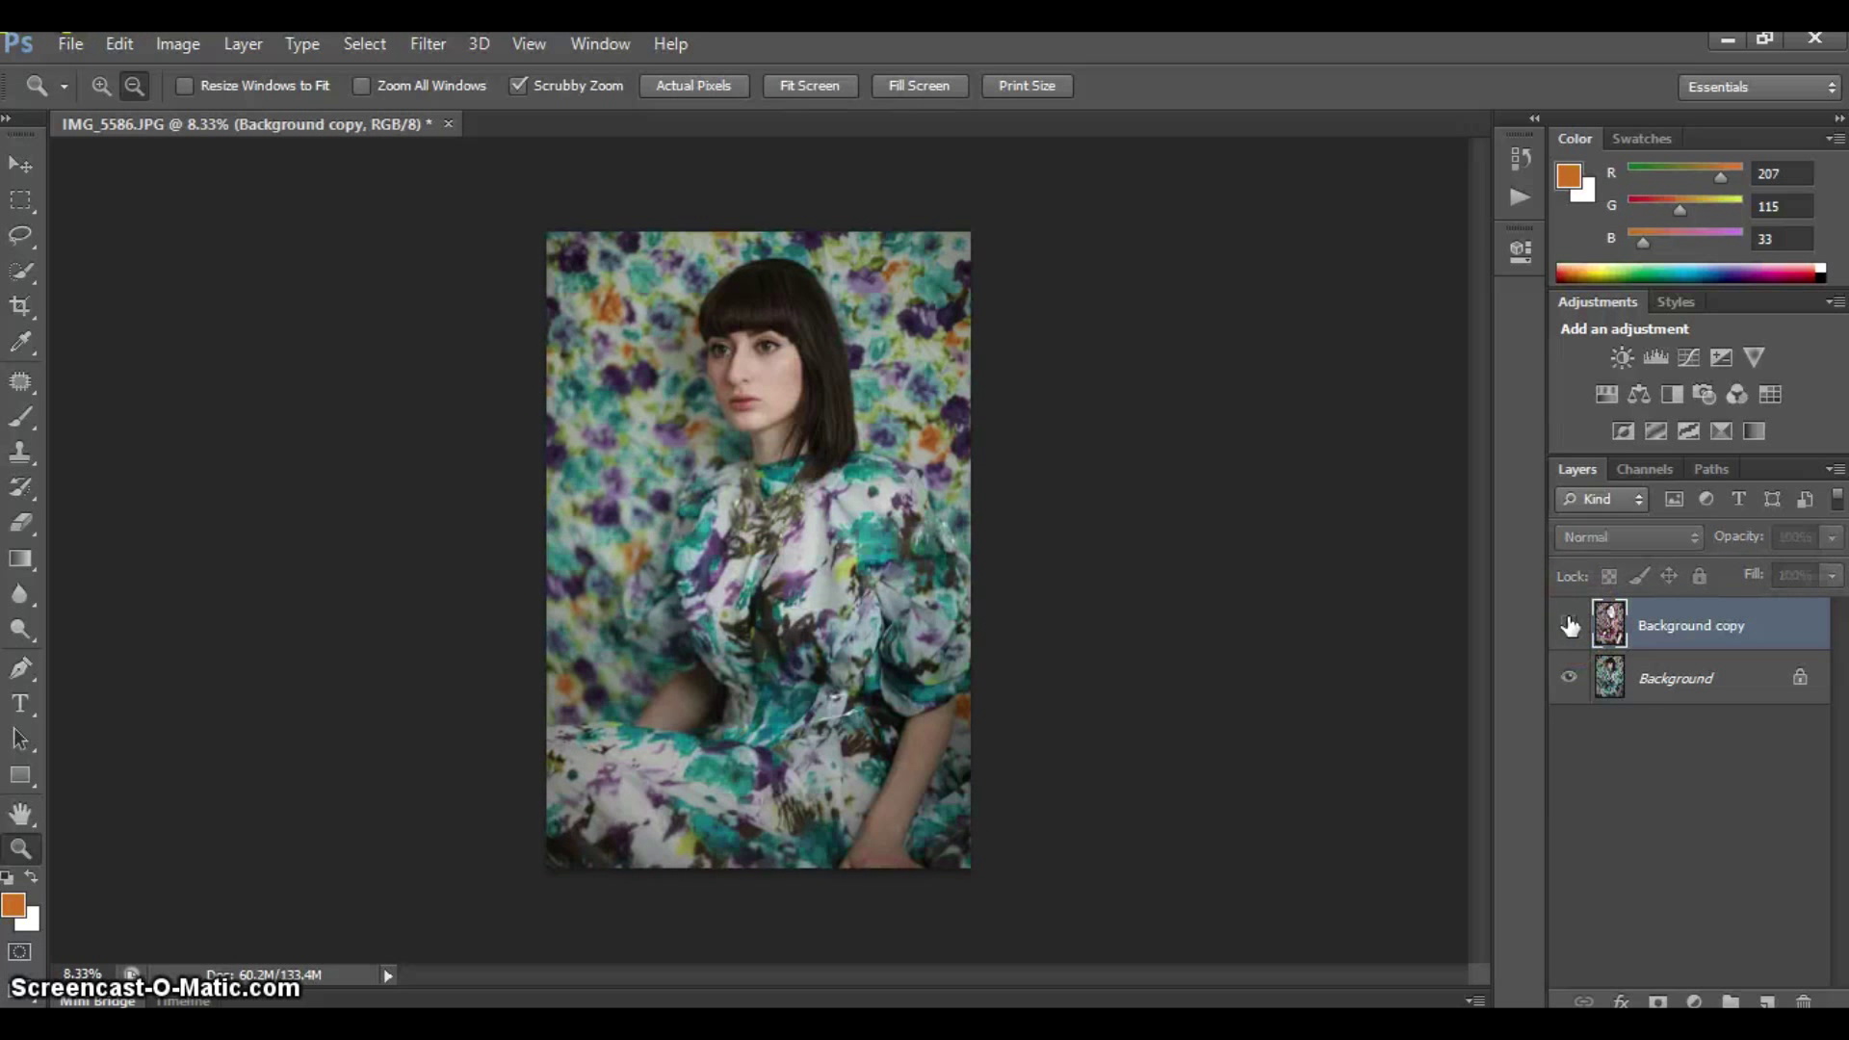
left_click(1570, 627)
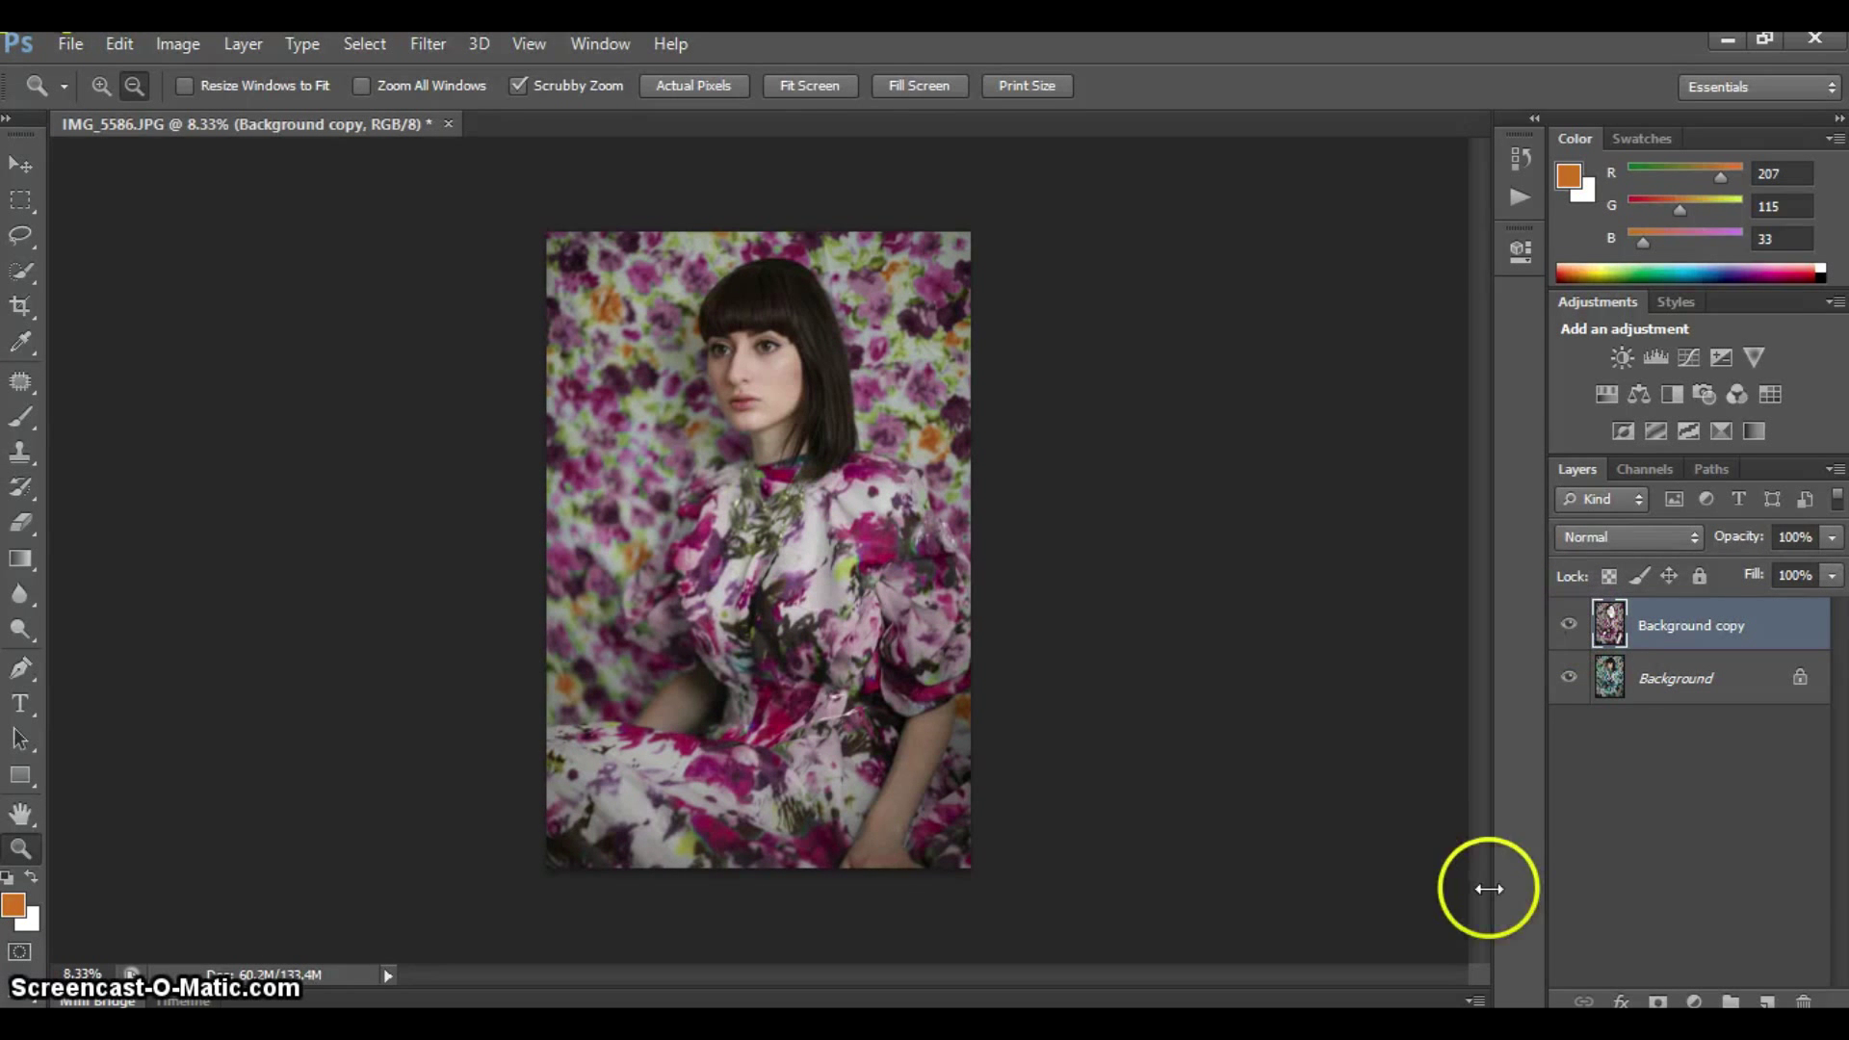
Start a Selective Color adjustment on the Background copy layer and target the Magentas
left_click(183, 44)
mouse_move(229, 115)
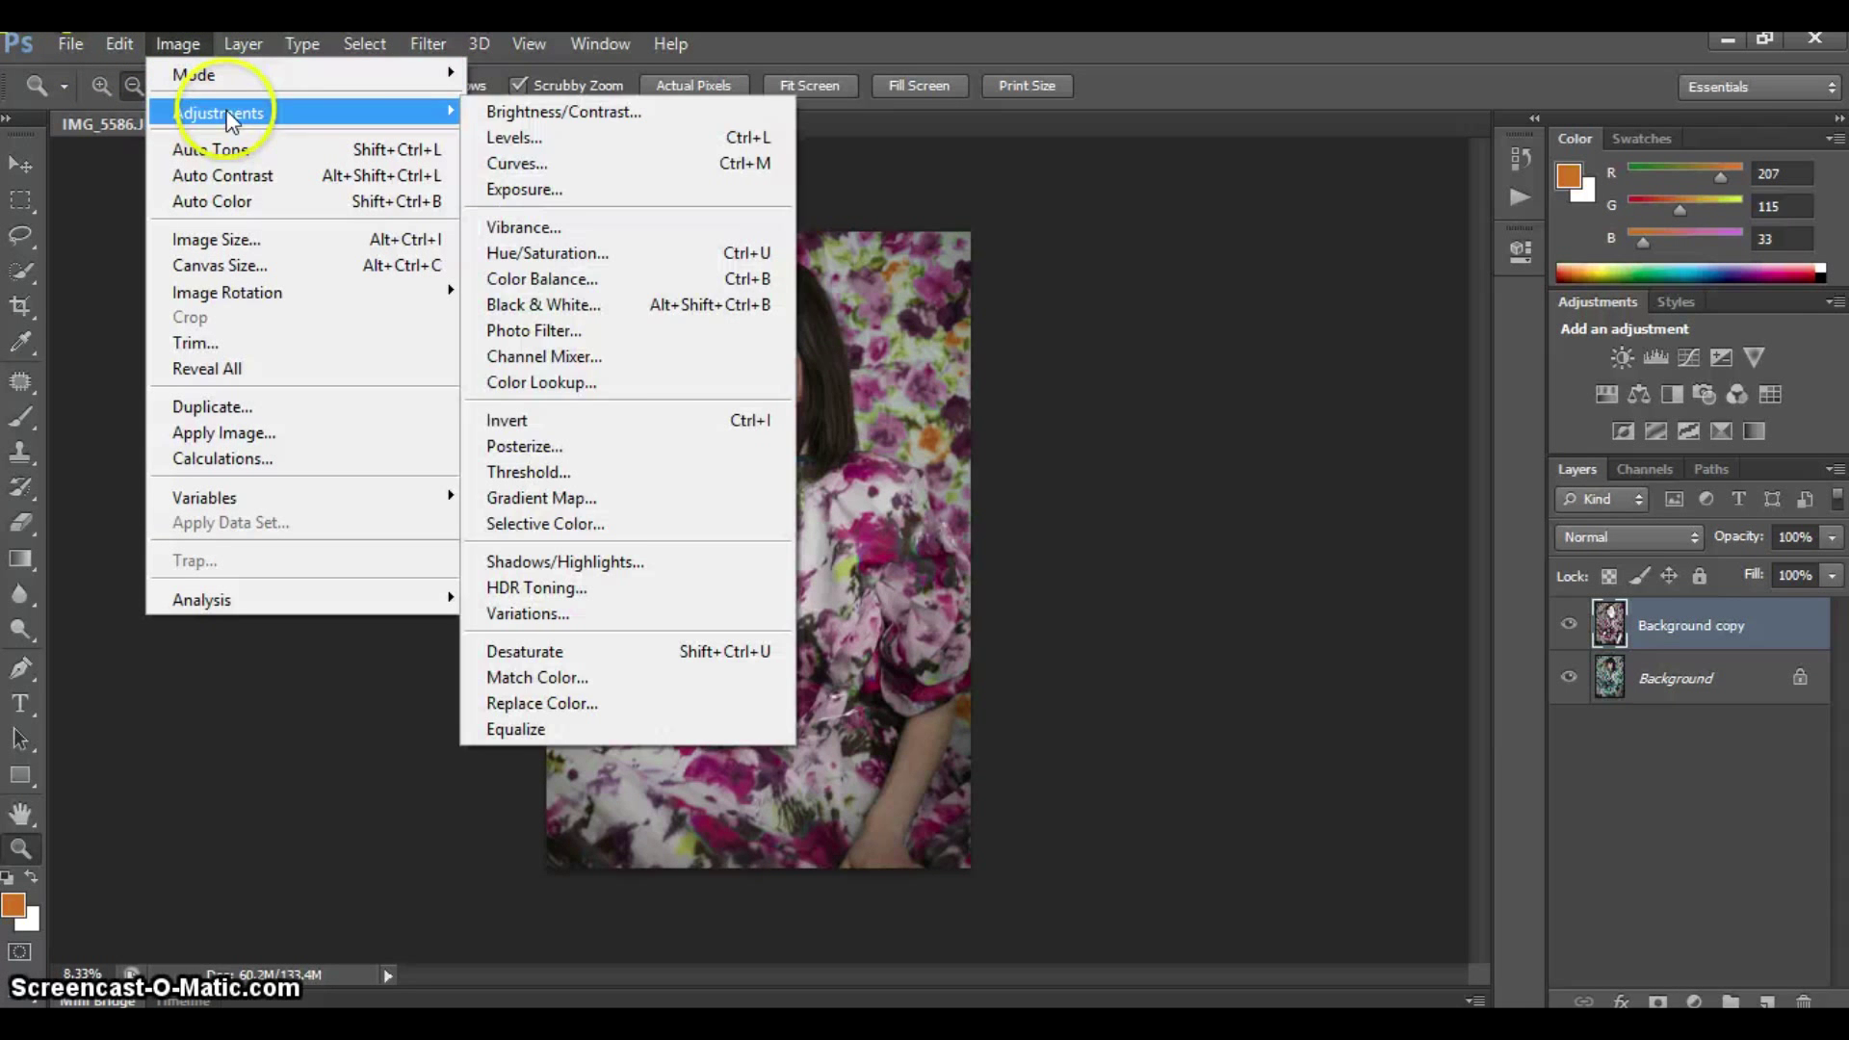
left_click(598, 520)
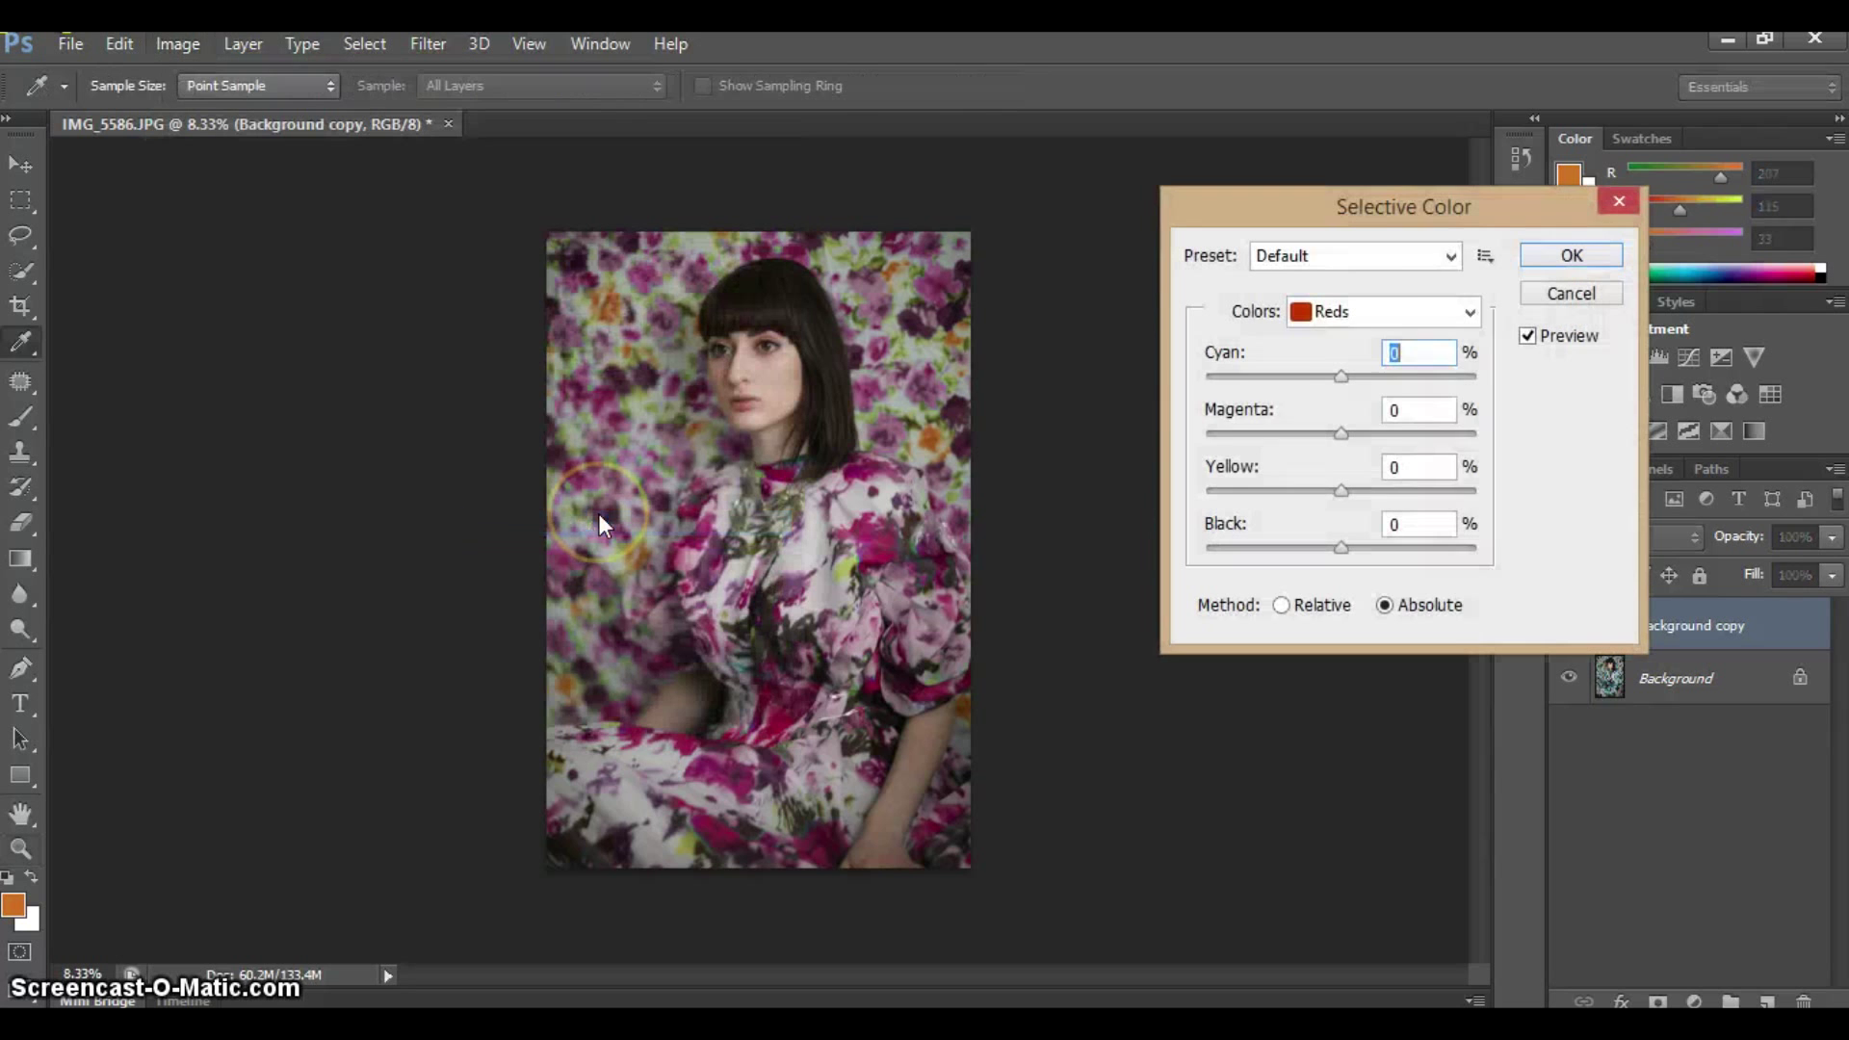
left_click(1471, 312)
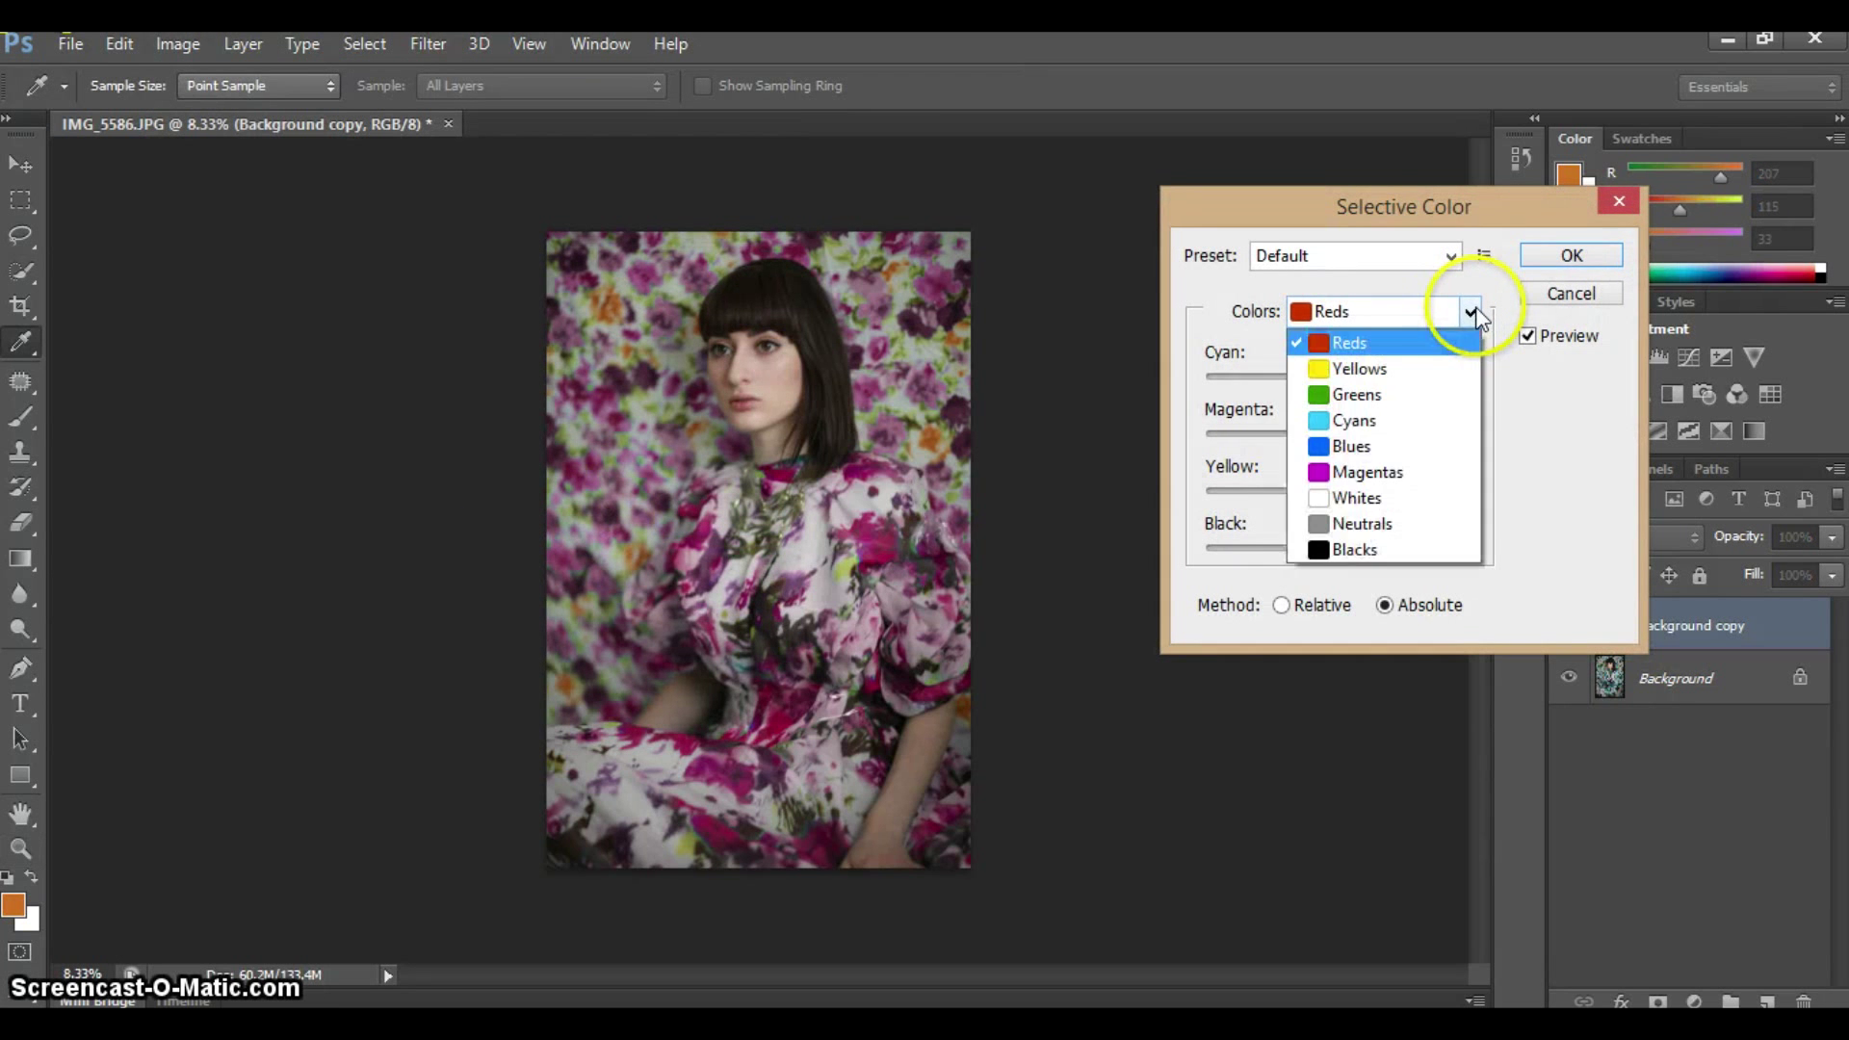
left_click(1346, 472)
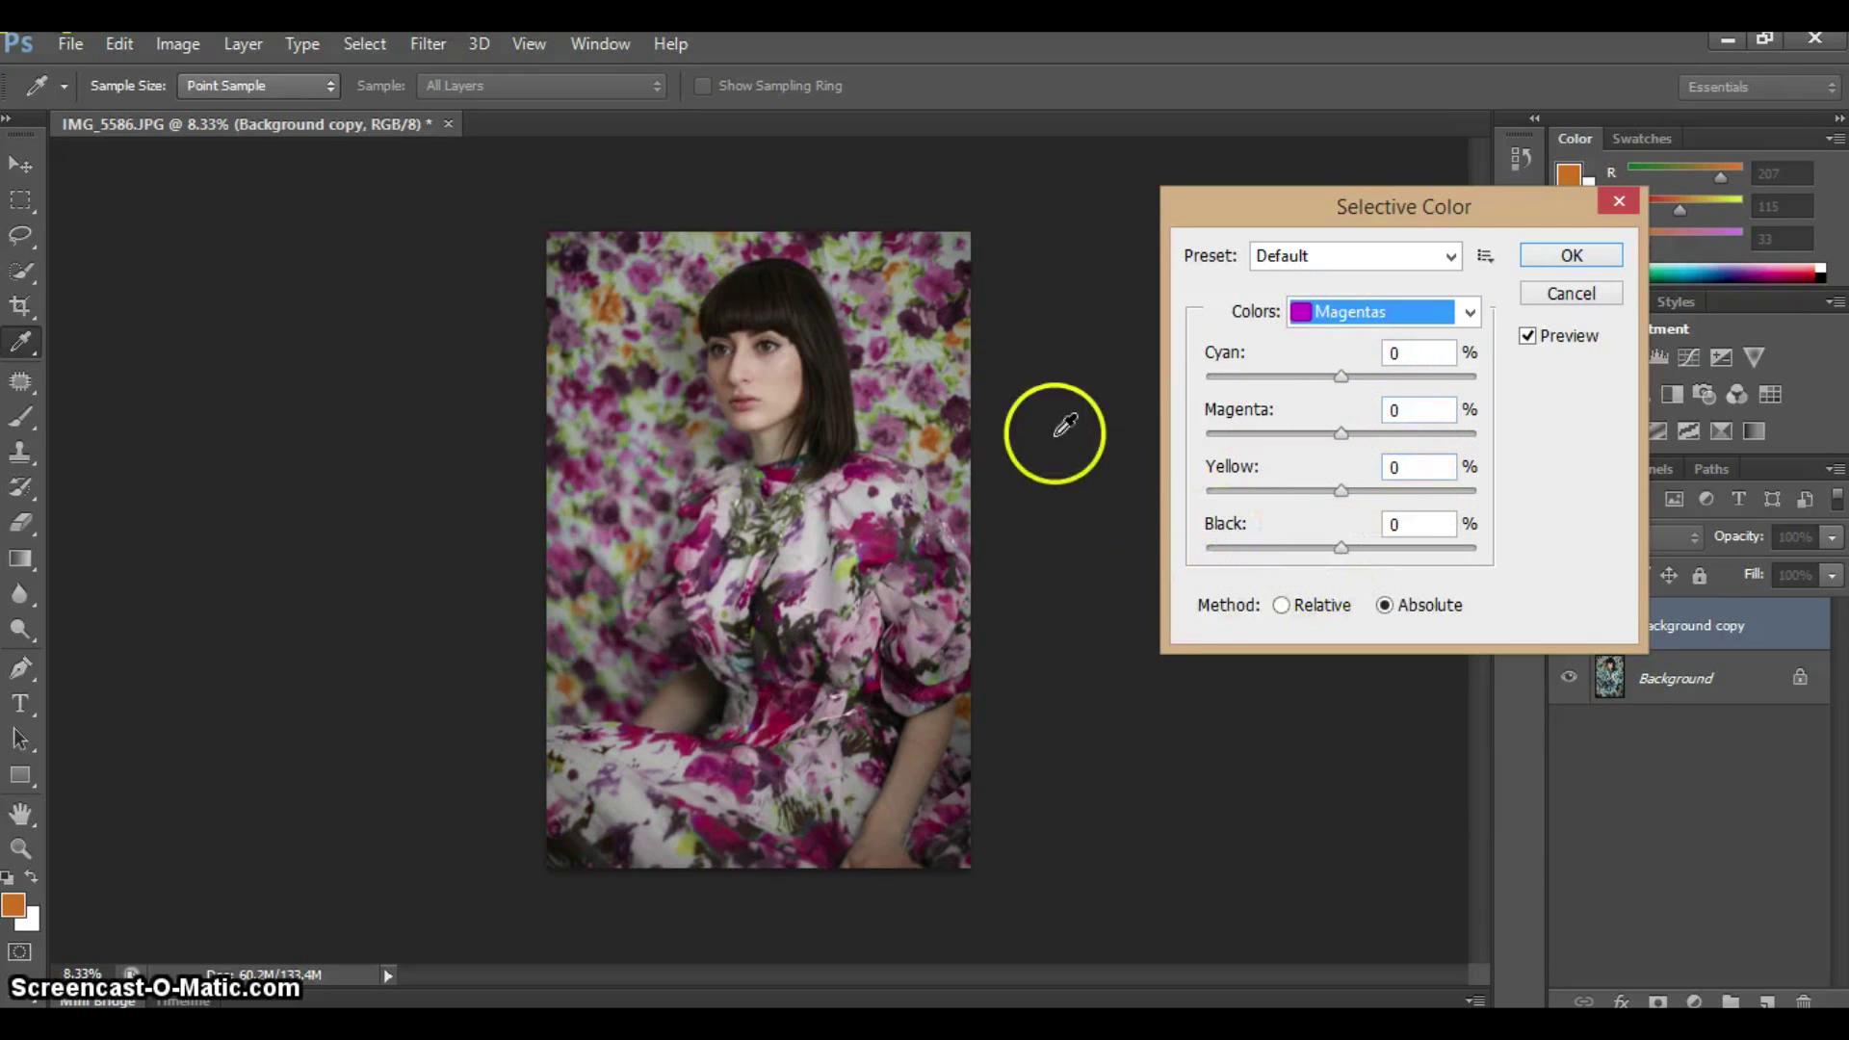
Try cyan values of -100% and +100% for the Magentas and bring cyan back to +1%
left_click(1342, 374)
key("shift+Down")
key("shift+Down")
key("shift+Down")
key("shift+Down")
key("shift+Down")
key("shift+Down")
key("Down")
key("Down")
key("Down")
key("Down")
key("Down")
key("shift+Down")
key("shift+Down")
key("shift+Down")
key("shift+Down")
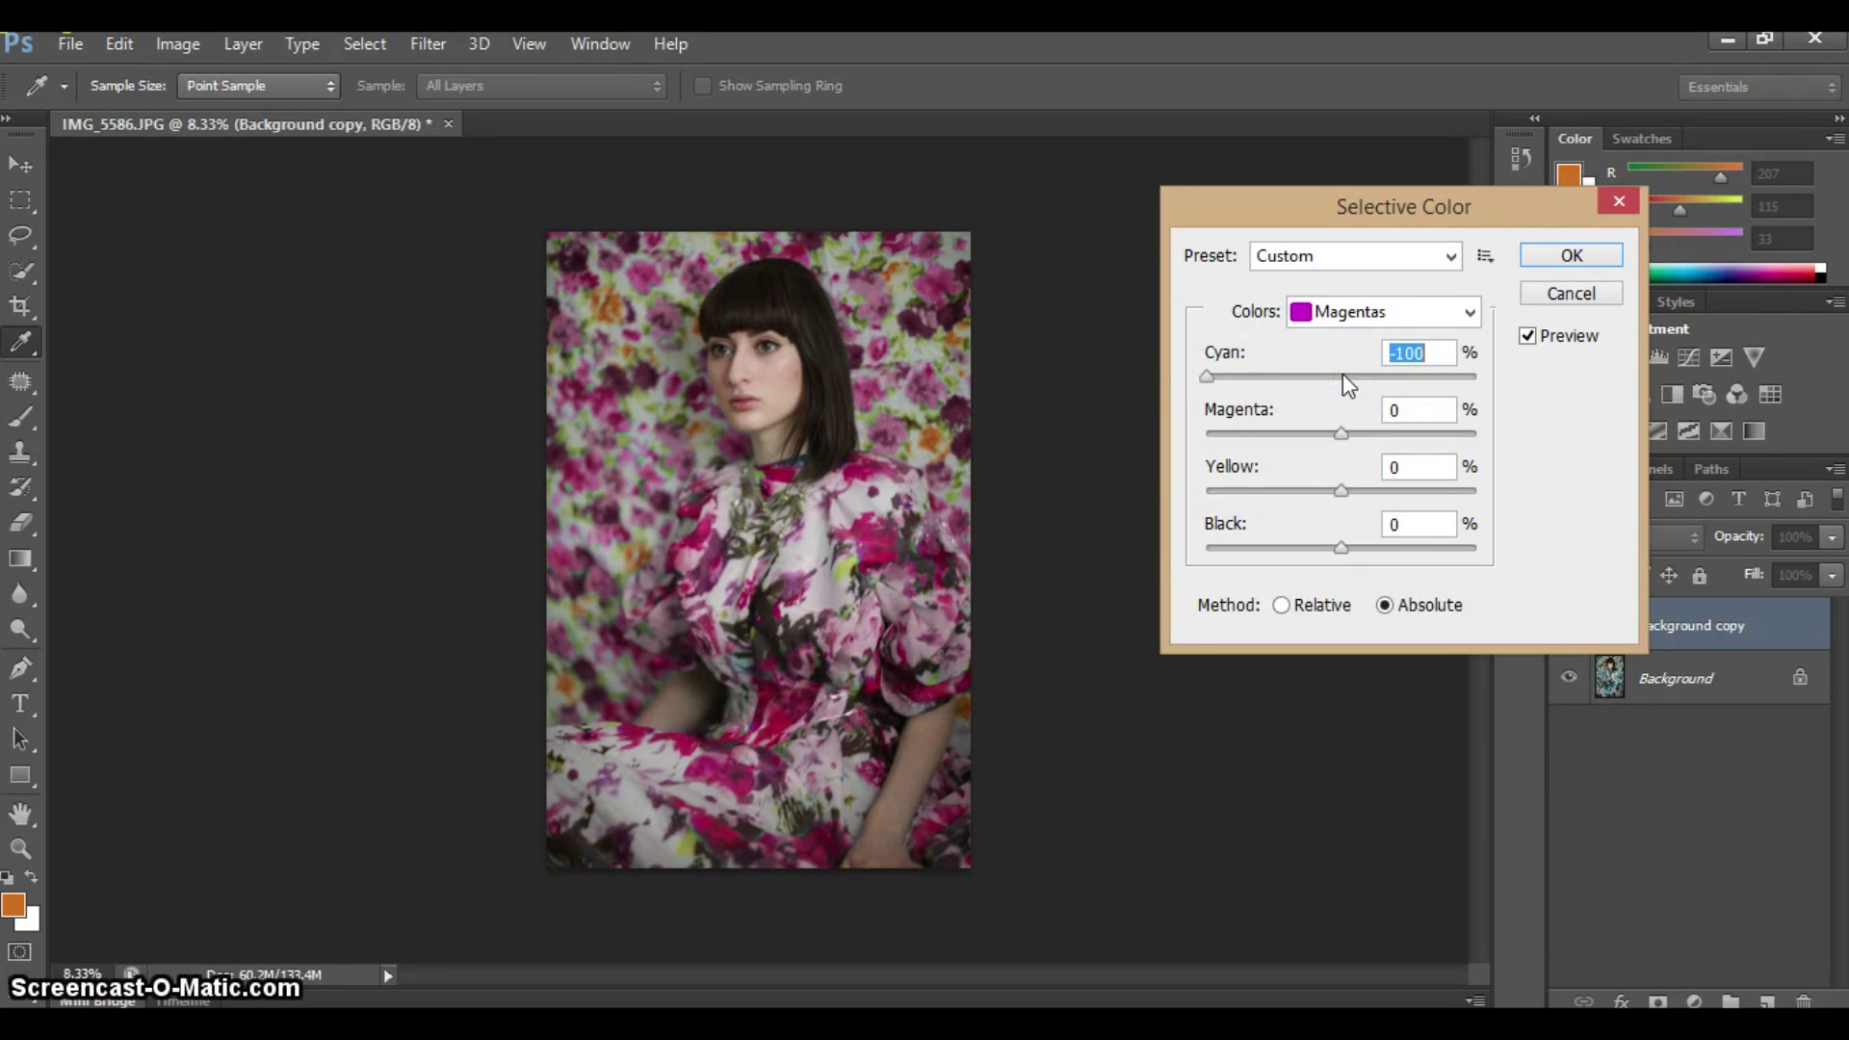
key("shift+Up")
key("shift+Up")
key("shift+Up")
key("shift+Up")
key("shift+Up")
key("shift+Up")
key("shift+Up")
key("shift+Up")
key("shift+Up")
key("shift+Up")
key("shift+Up")
key("shift+Up")
key("shift+Up")
key("shift+Up")
key("shift+Up")
key("shift+Up")
key("shift+Up")
key("shift+Up")
key("shift+Up")
key("shift+Up")
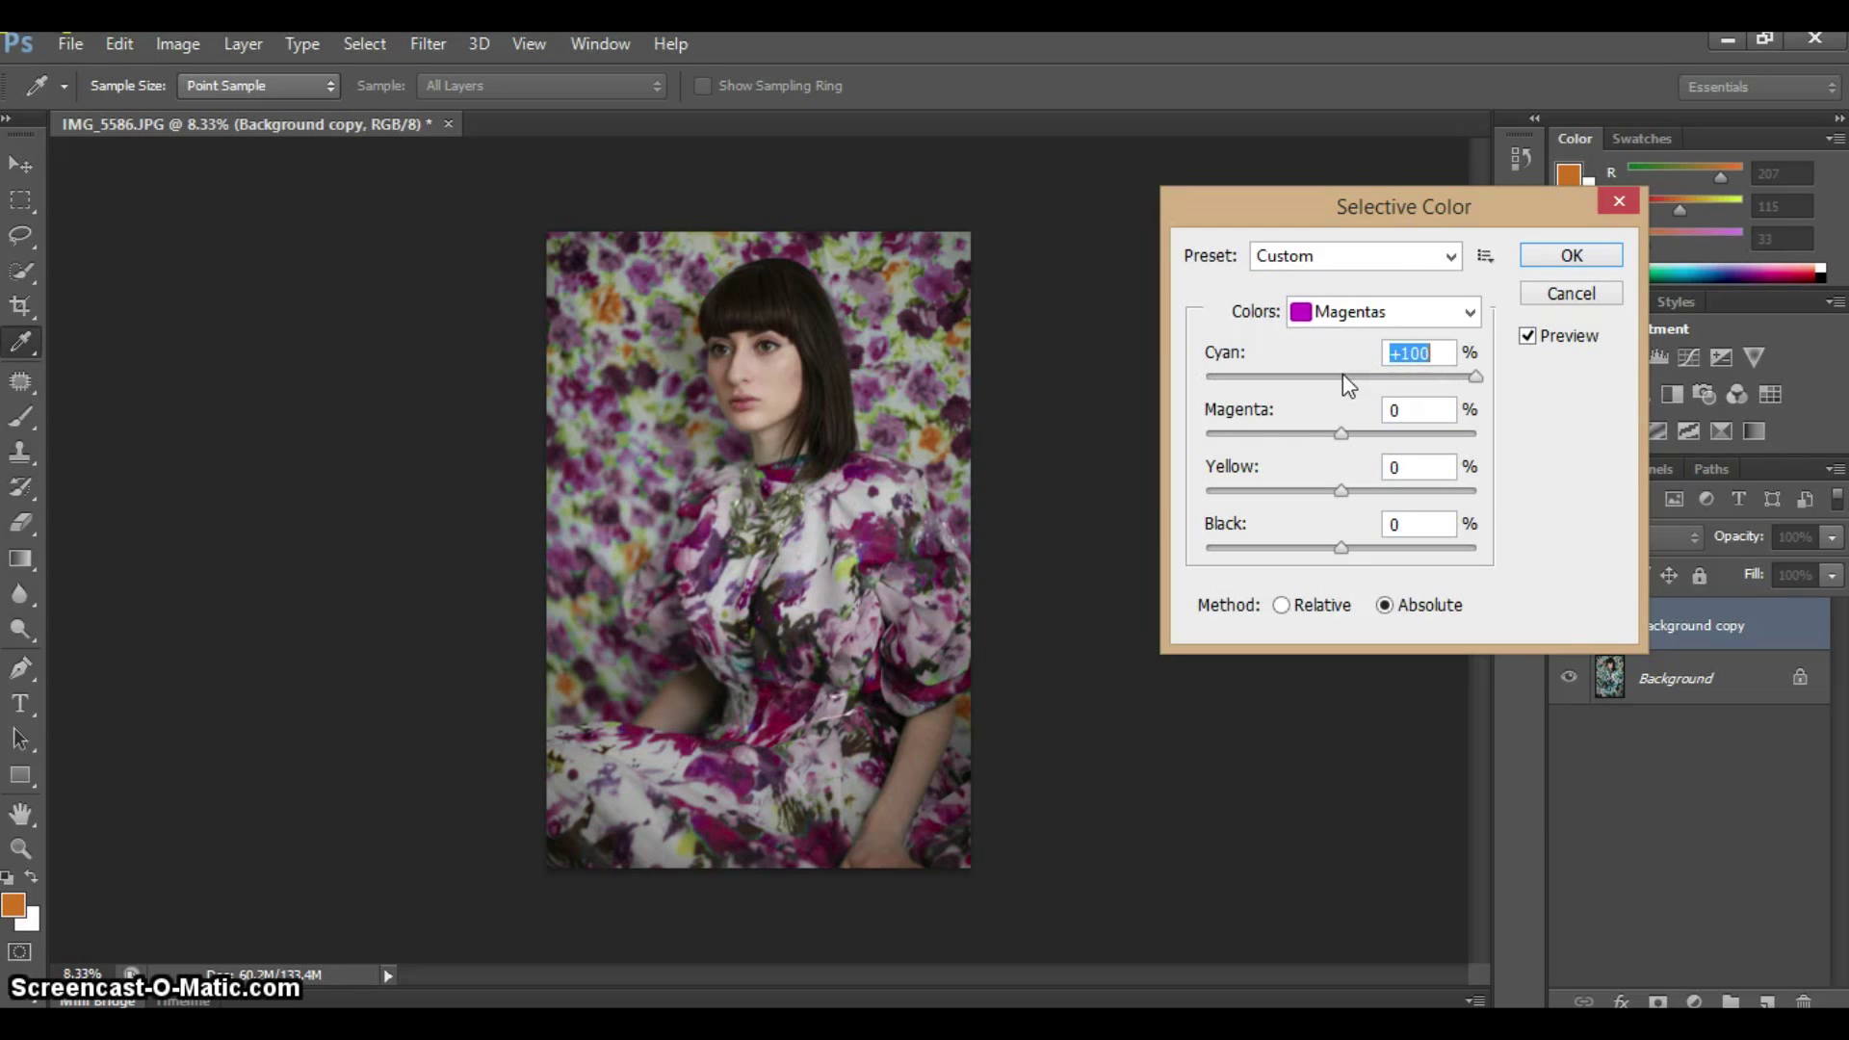
left_click(1342, 377)
Try magenta values of -100% and +100% for the Magentas and settle on +1%
left_click(1344, 435)
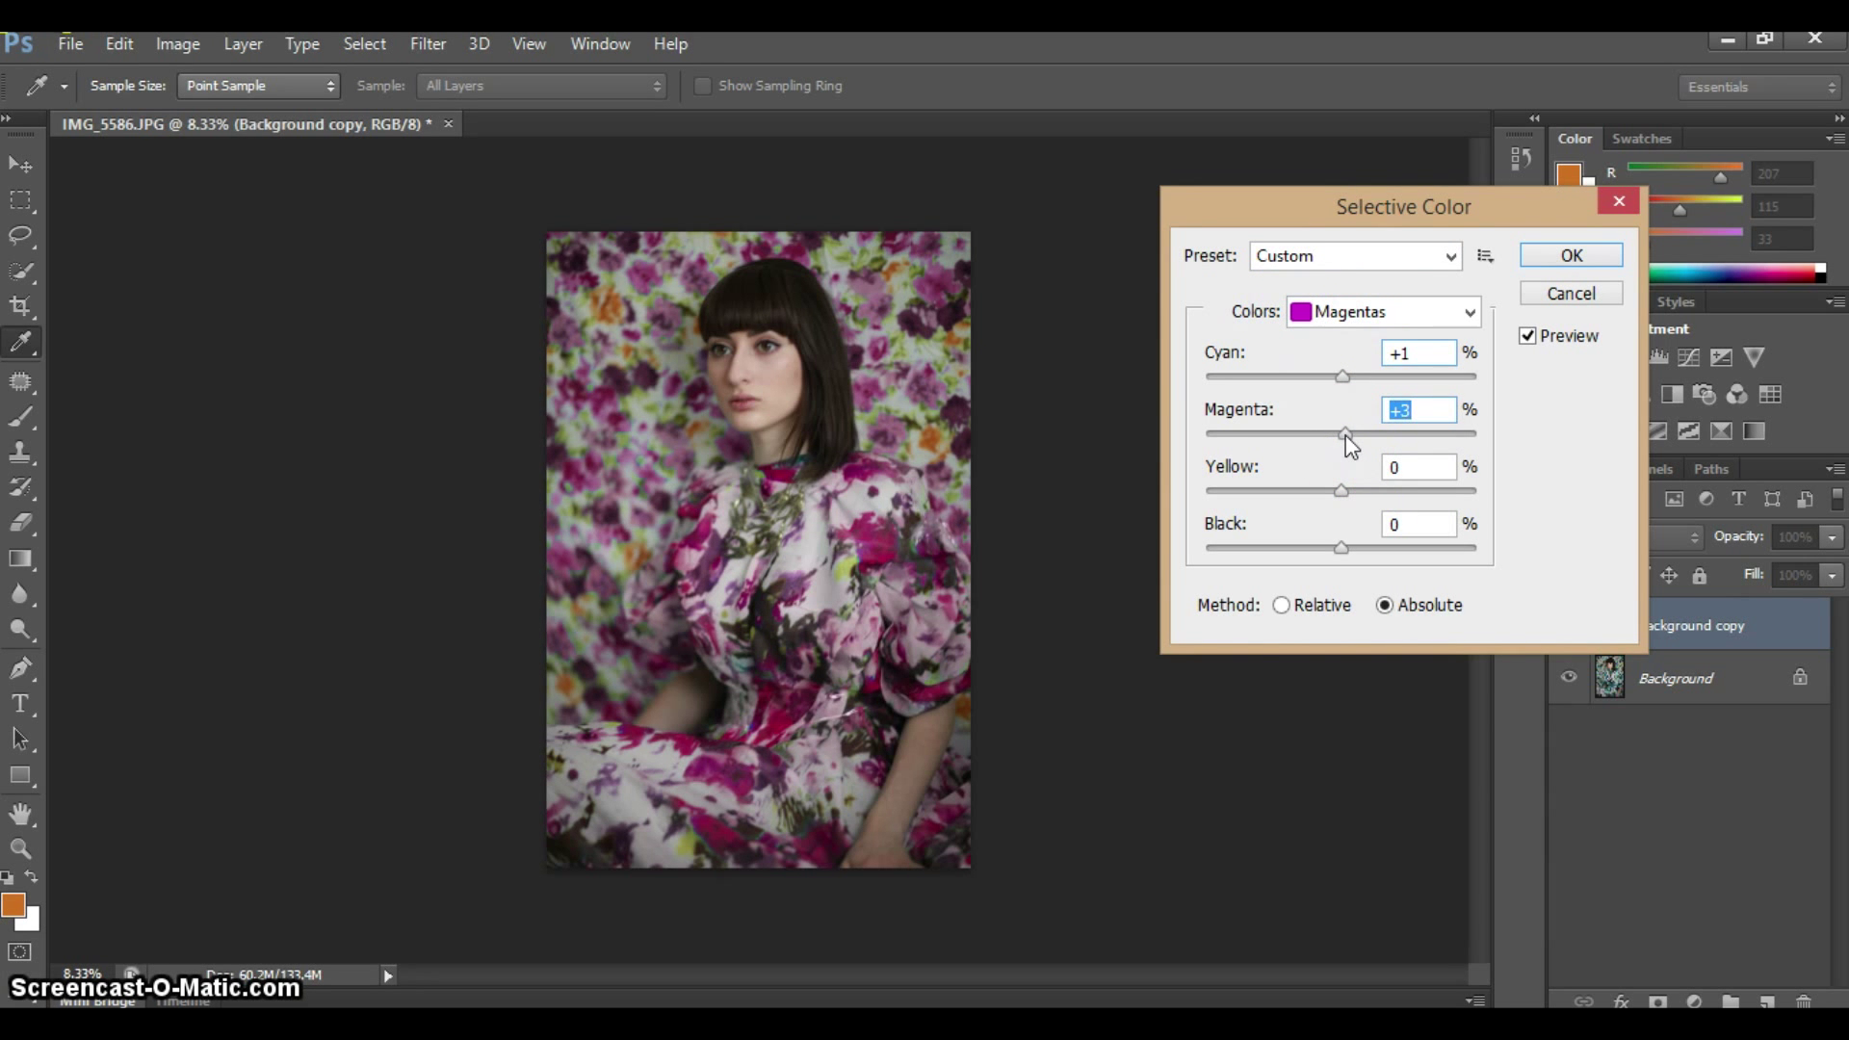
key("shift+Down")
key("shift+Down")
key("shift+Down")
key("shift+Down")
key("shift+Down")
key("shift+Down")
key("shift+Down")
key("shift+Down")
key("shift+Down")
key("shift+Down")
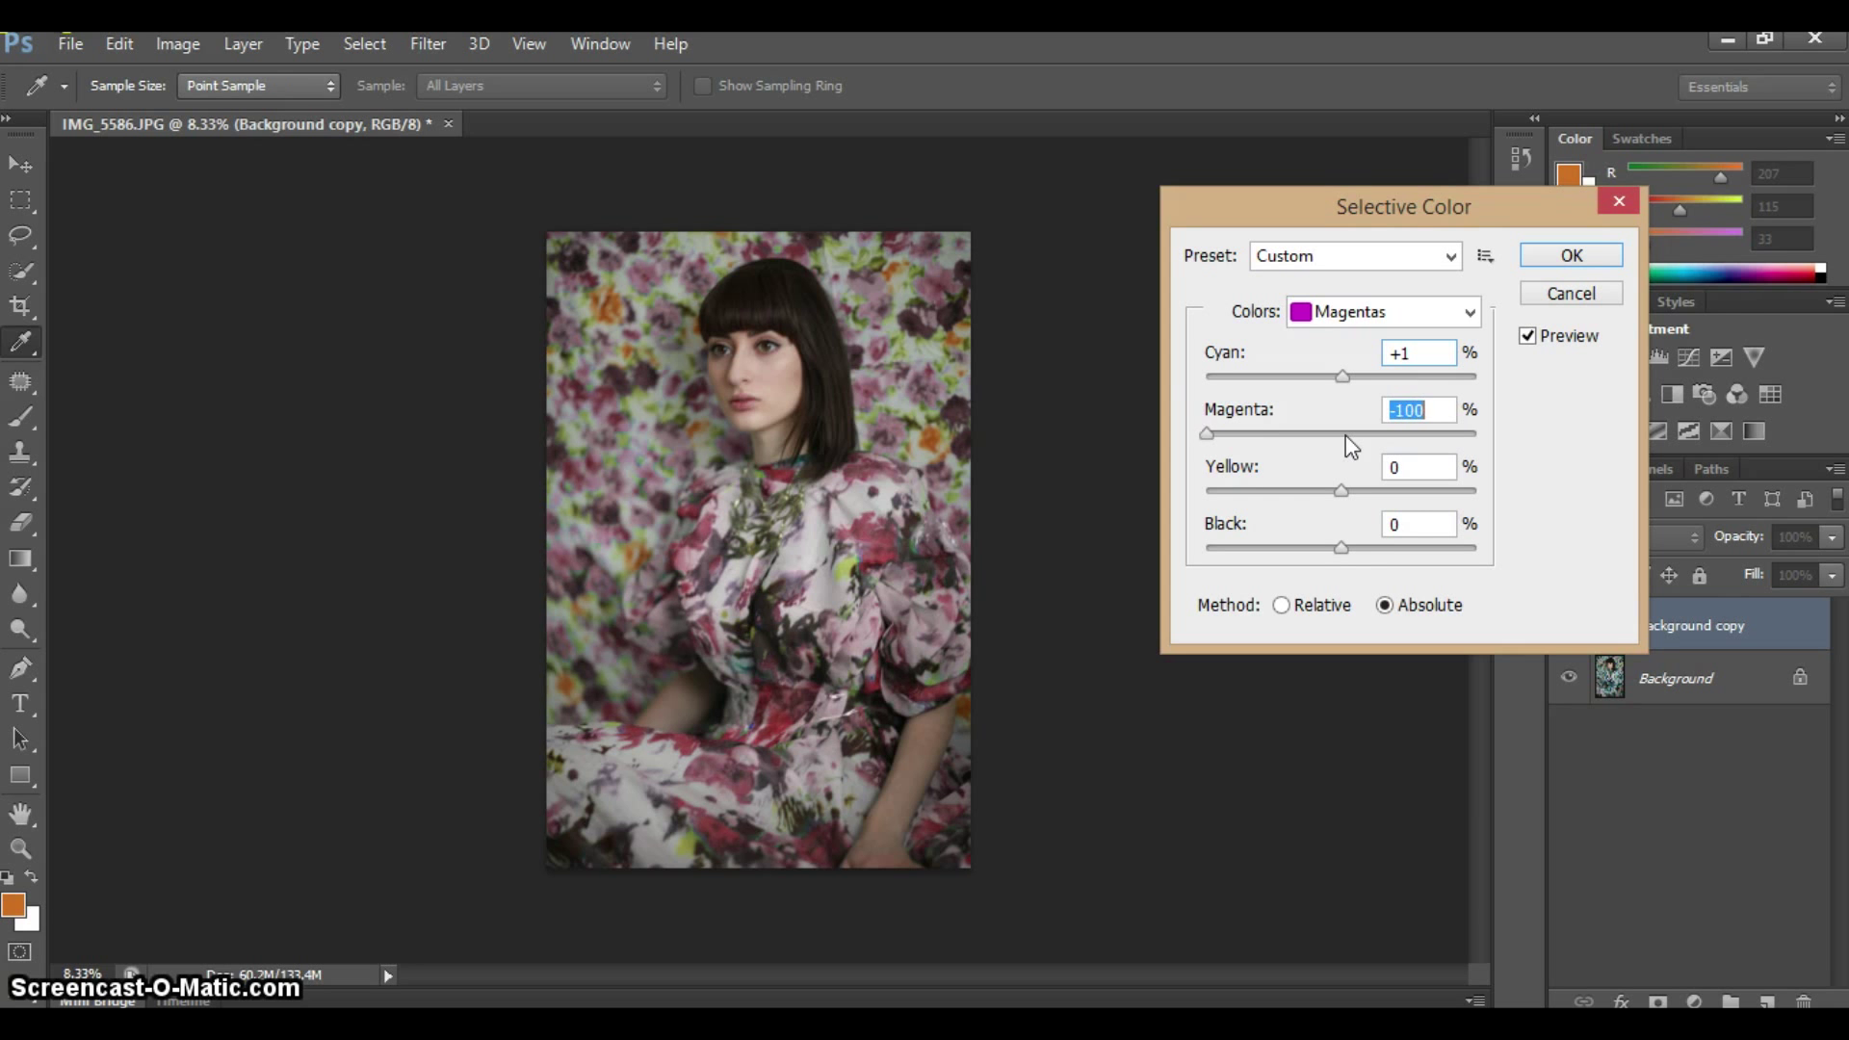
key("shift+Up")
key("shift+Up")
key("shift+Up")
key("shift+Up")
key("shift+Up")
key("shift+Up")
key("shift+Up")
key("shift+Up")
key("shift+Up")
key("shift+Up")
key("shift+Up")
key("shift+Up")
key("Down")
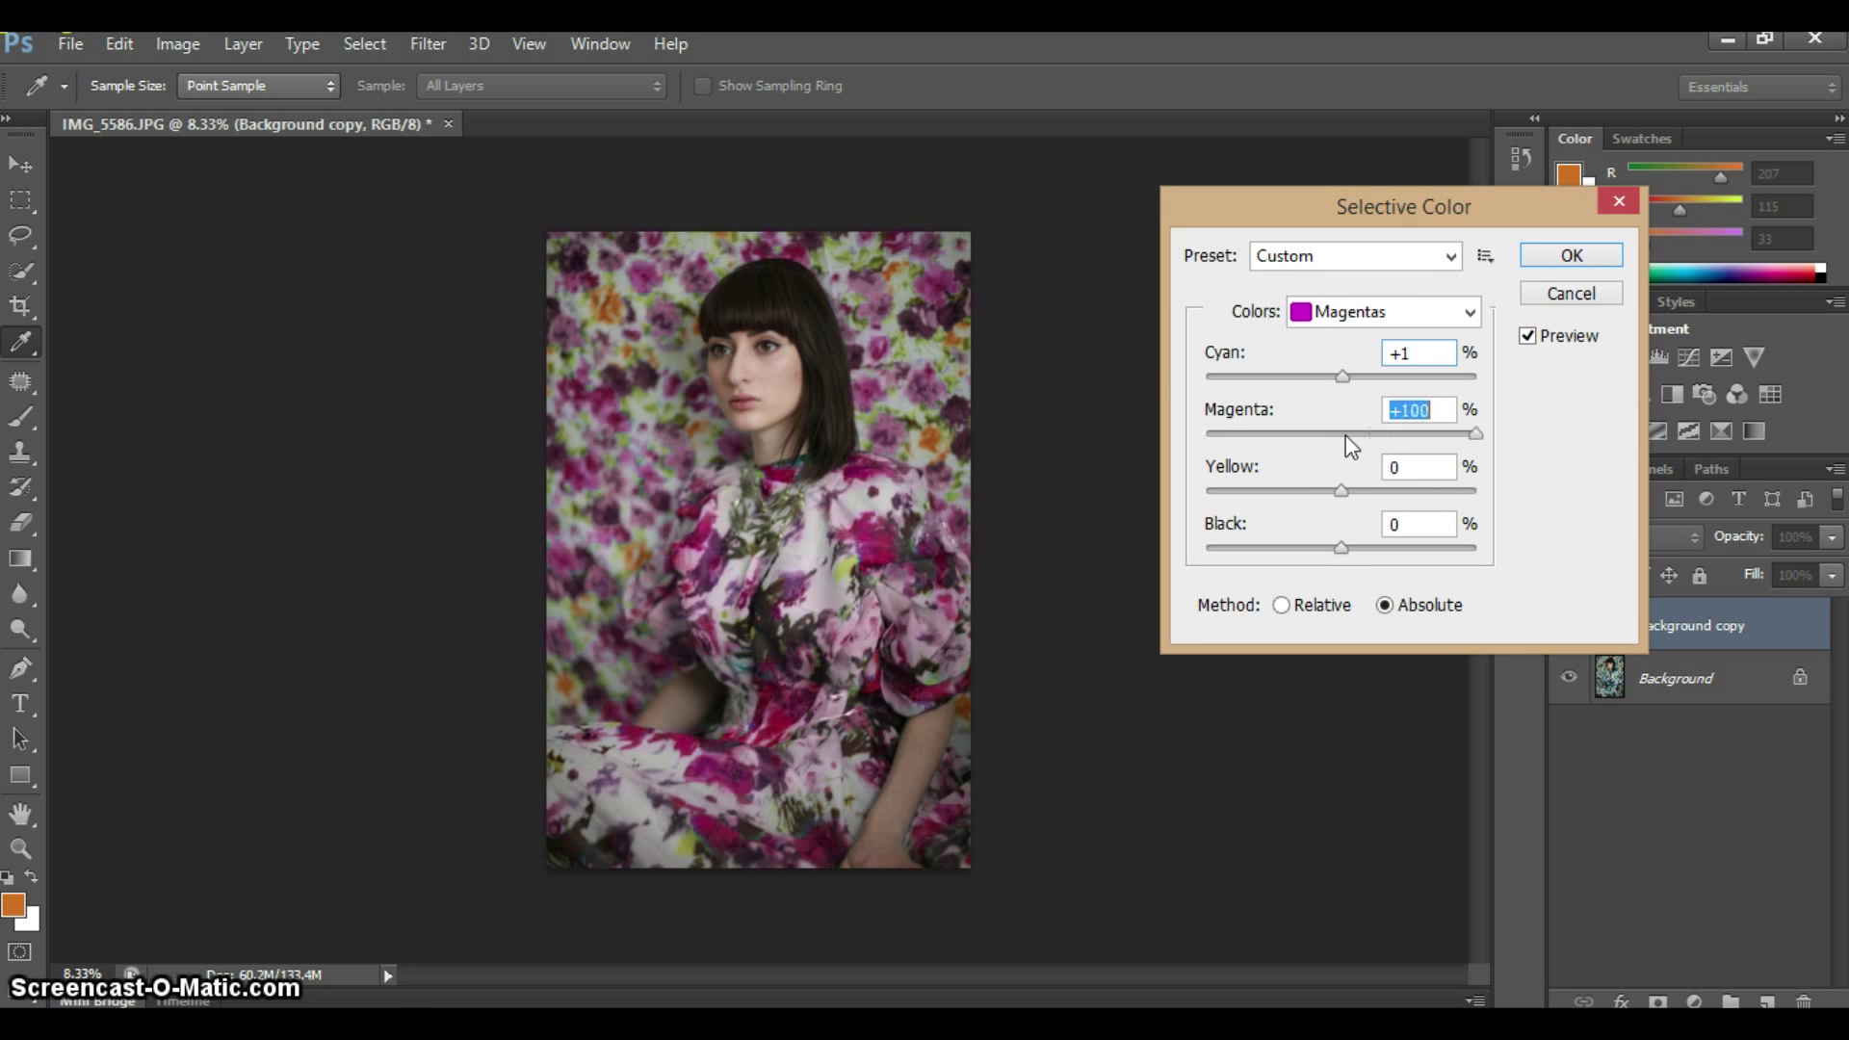
left_click_drag(1363, 435, 1342, 482)
Try yellow values of -100% and +45% for the Magentas and return yellow to 0%
left_click(1339, 494)
key("shift+Down")
key("shift+Down")
key("shift+Down")
key("shift+Down")
key("shift+Down")
key("shift+Down")
key("Down")
key("shift+Up")
key("shift+Up")
key("shift+Up")
key("shift+Up")
key("shift+Up")
key("shift+Up")
key("shift+Up")
key("shift+Up")
key("shift+Up")
key("shift+Up")
key("shift+Up")
key("shift+Up")
key("shift+Up")
key("shift+Up")
key("shift+Up")
key("shift+Up")
key("Up")
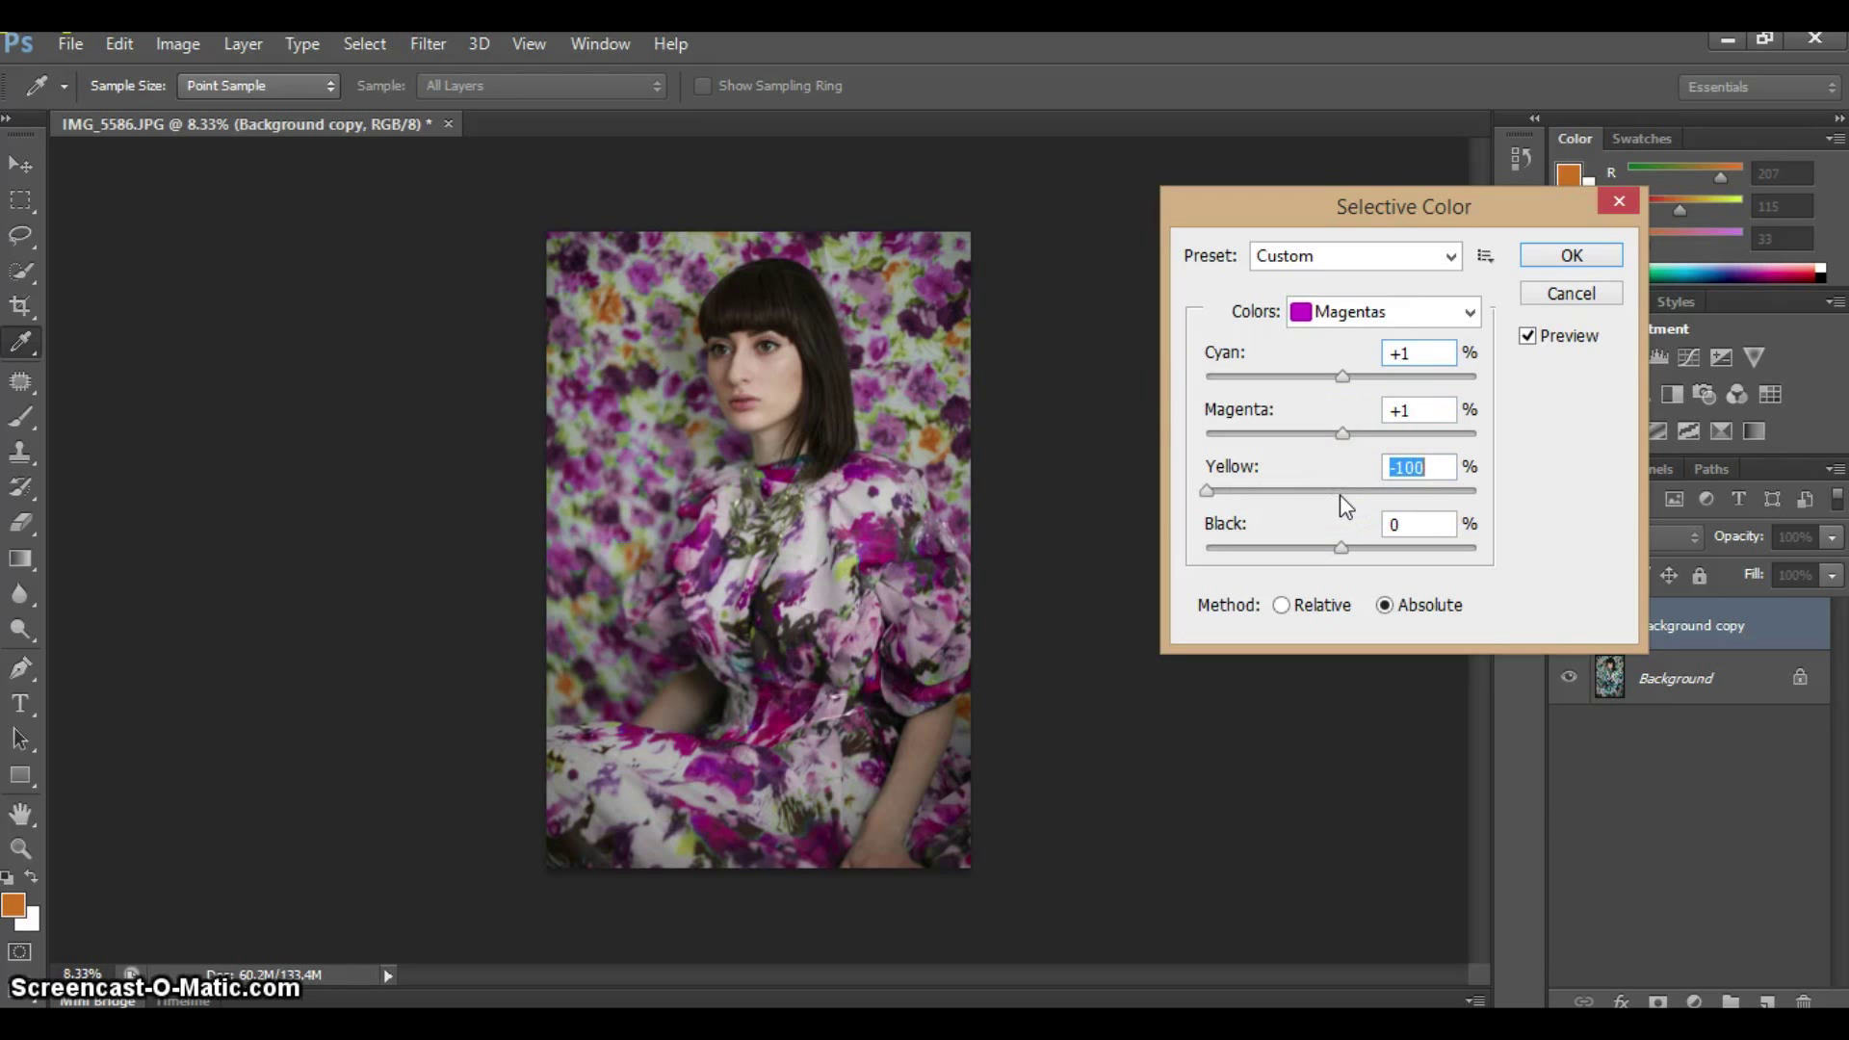
key("shift+Down")
key("shift+Down")
key("shift+Down")
key("shift+Down")
key("shift+Down")
key("shift+Down")
key("shift+Down")
key("shift+Down")
key("shift+Down")
key("shift+Down")
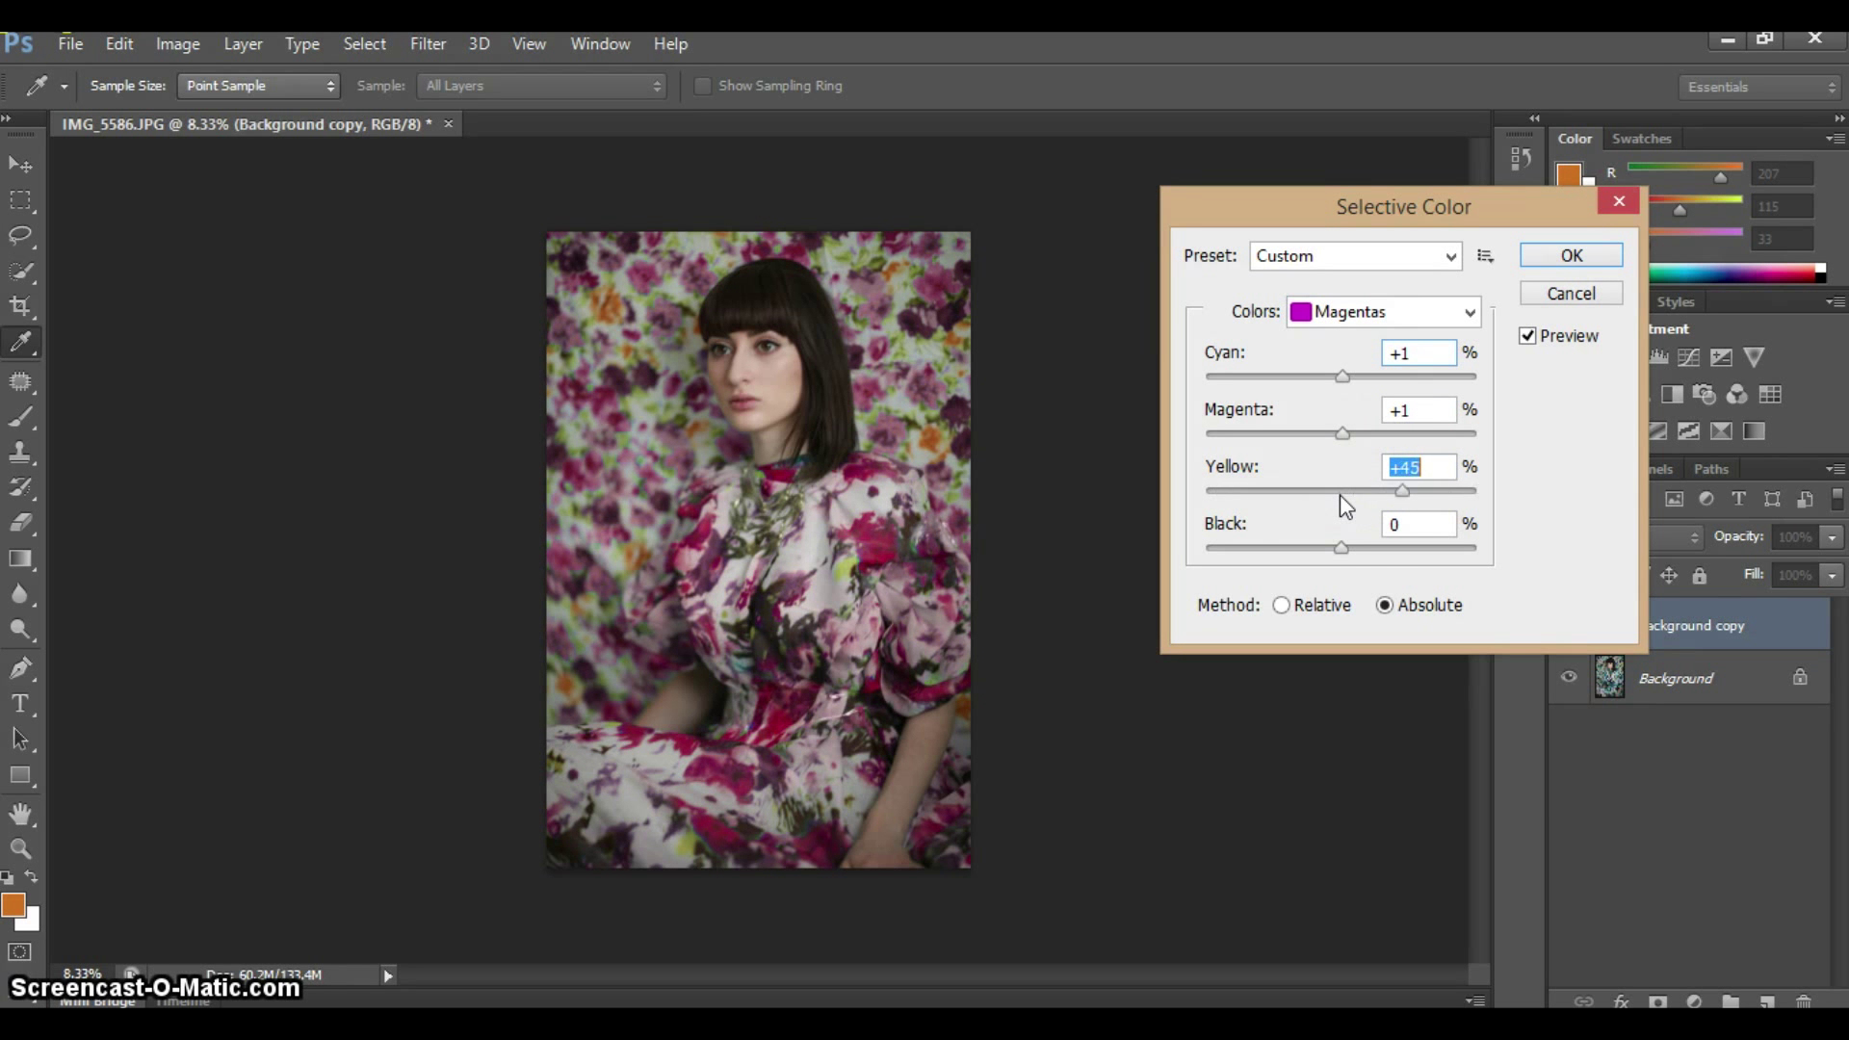
left_click_drag(1340, 493, 1341, 554)
Try lowering the black amount of the Magentas, and raise it to +100%
key("shift+Down")
key("shift+Down")
key("shift+Down")
key("shift+Down")
key("shift+Down")
key("shift+Down")
key("shift+Down")
key("shift+Down")
key("shift+Down")
key("shift+Down")
key("shift+Up")
key("shift+Up")
key("shift+Up")
key("shift+Up")
key("shift+Up")
key("shift+Up")
key("shift+Up")
key("shift+Up")
key("shift+Up")
key("shift+Up")
key("Up")
key("Up")
key("Up")
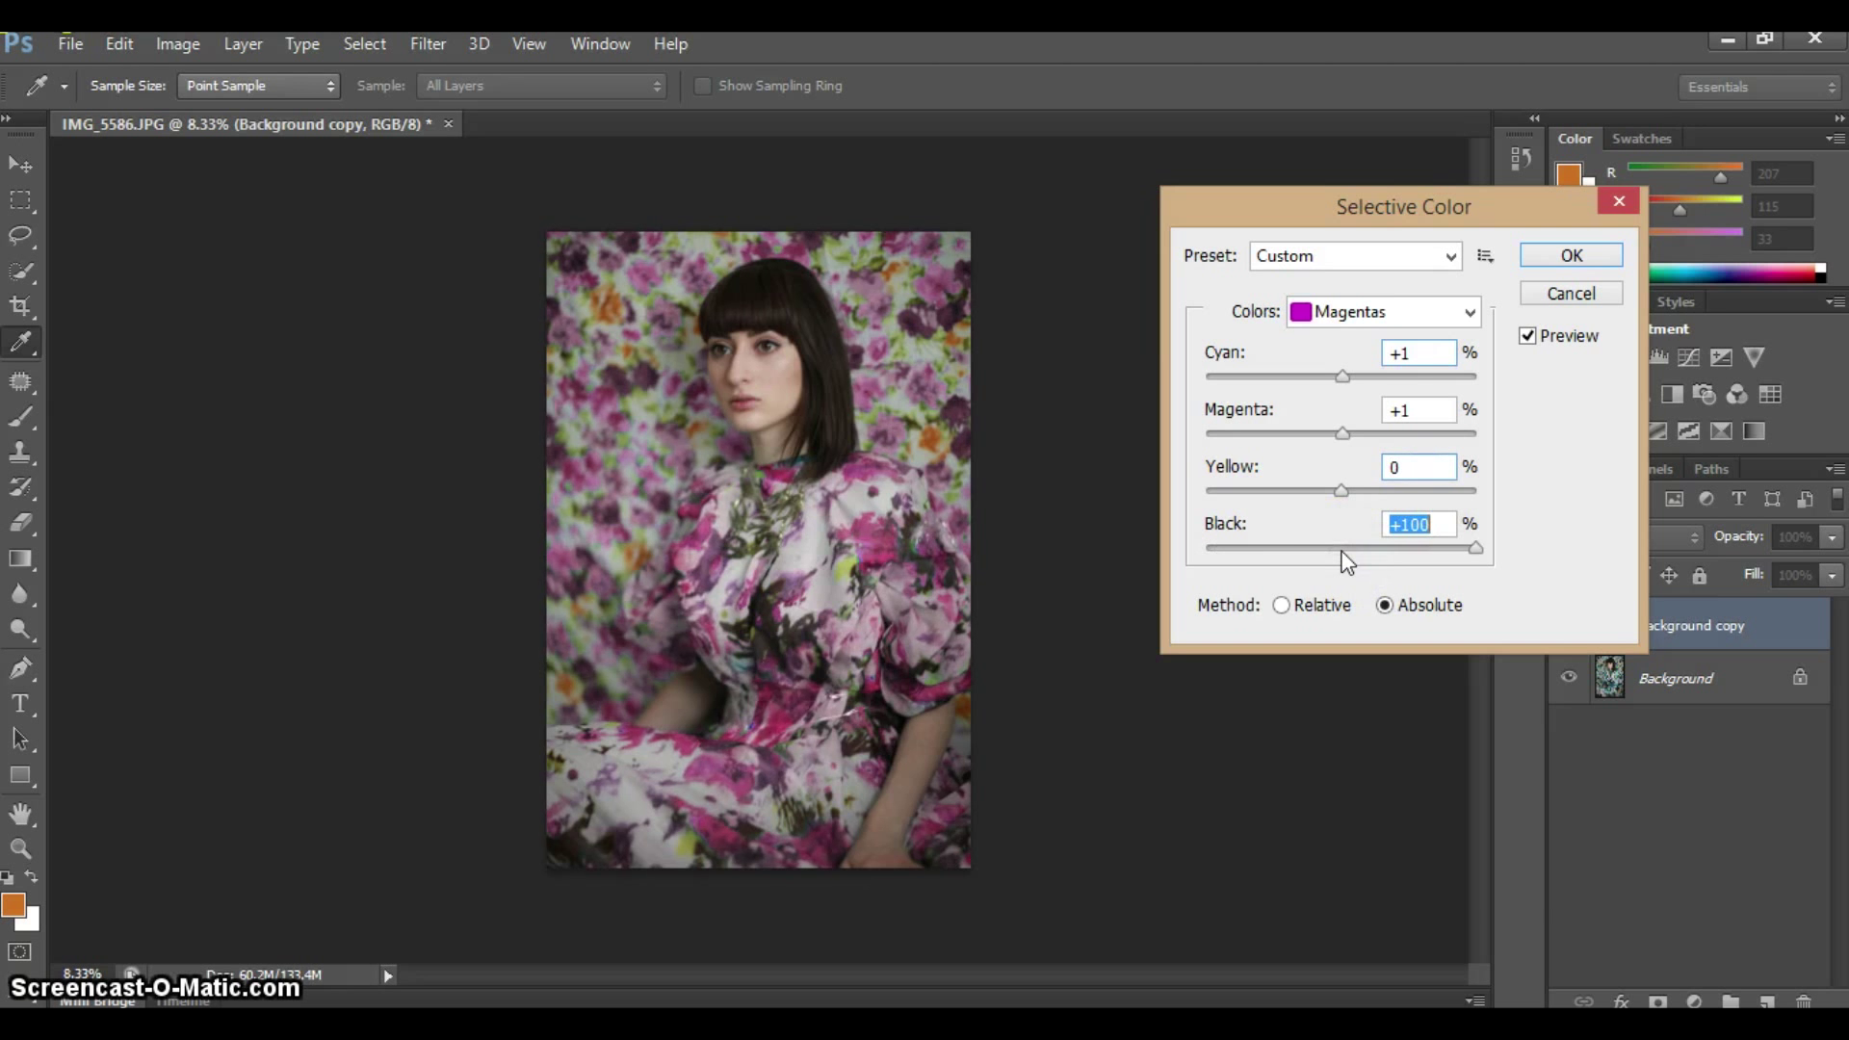
Set the cyan amount of the Magentas to -29%
left_click_drag(1342, 379, 1345, 393)
key("shift+Down")
key("shift+Down")
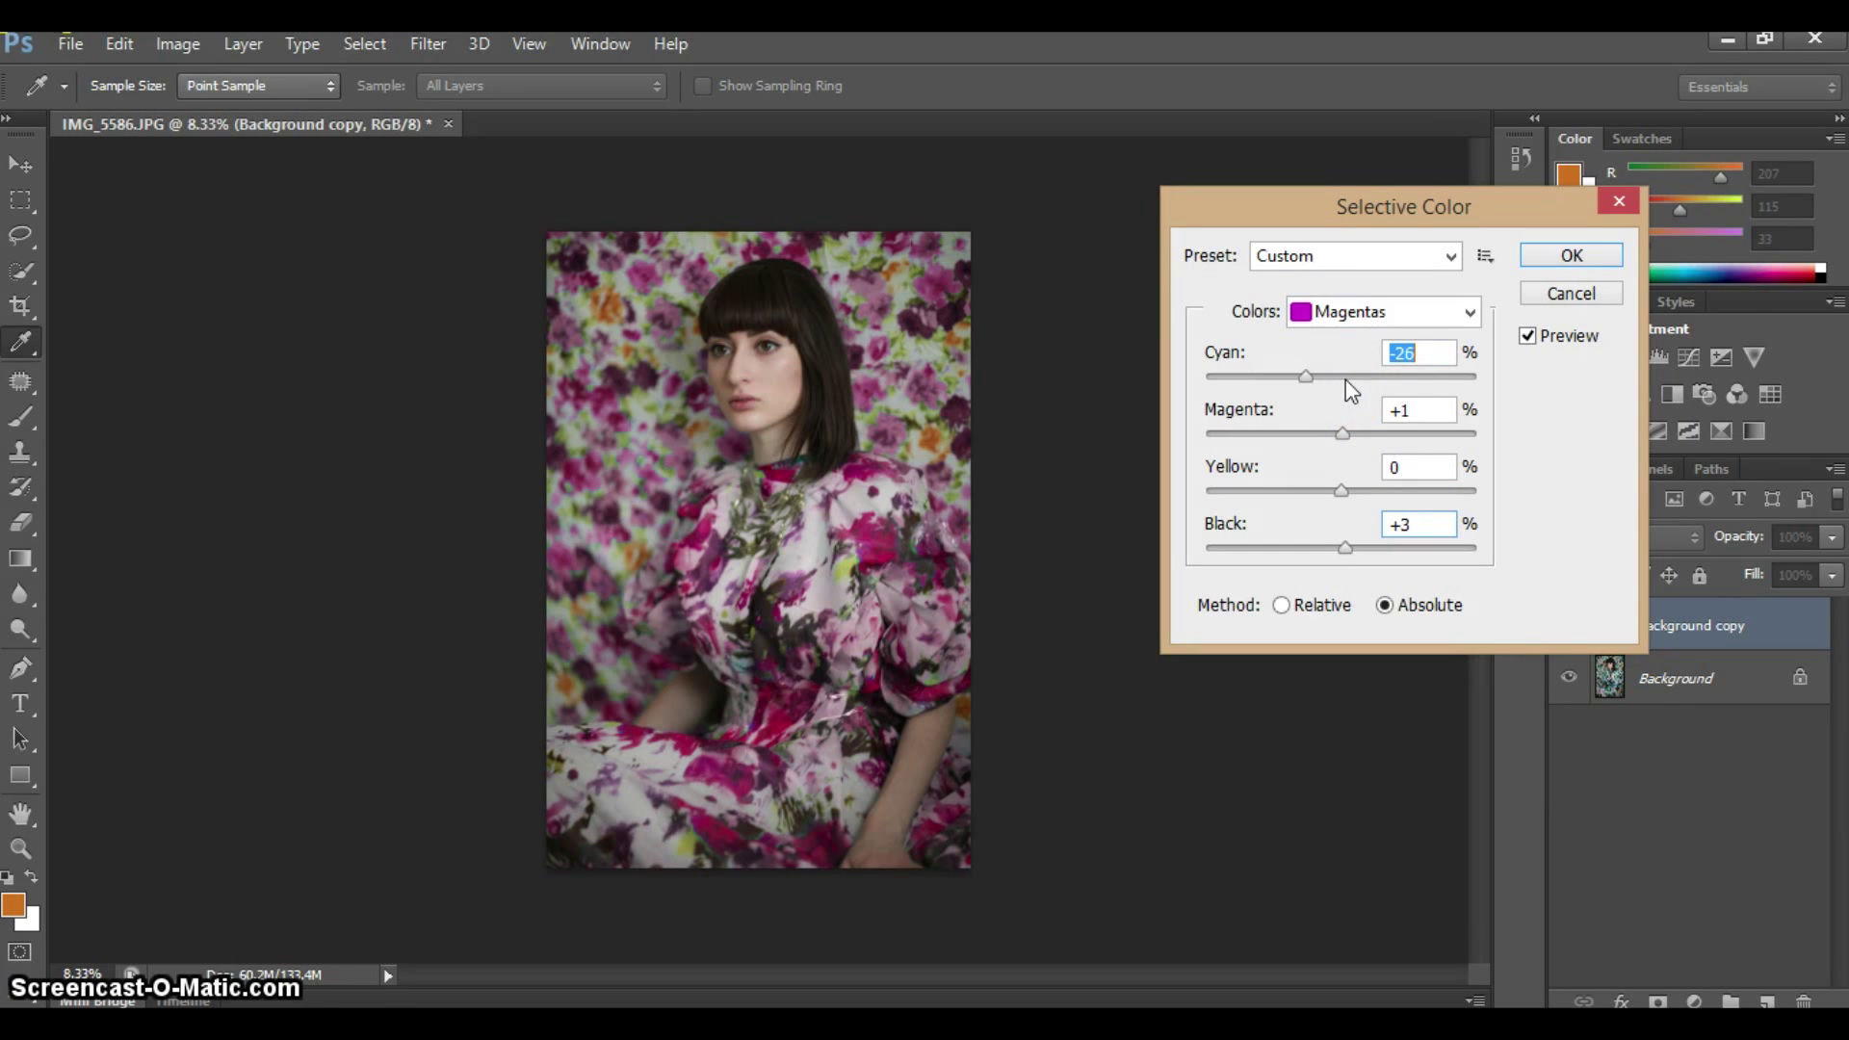
key("Down")
key("Down")
key("Down")
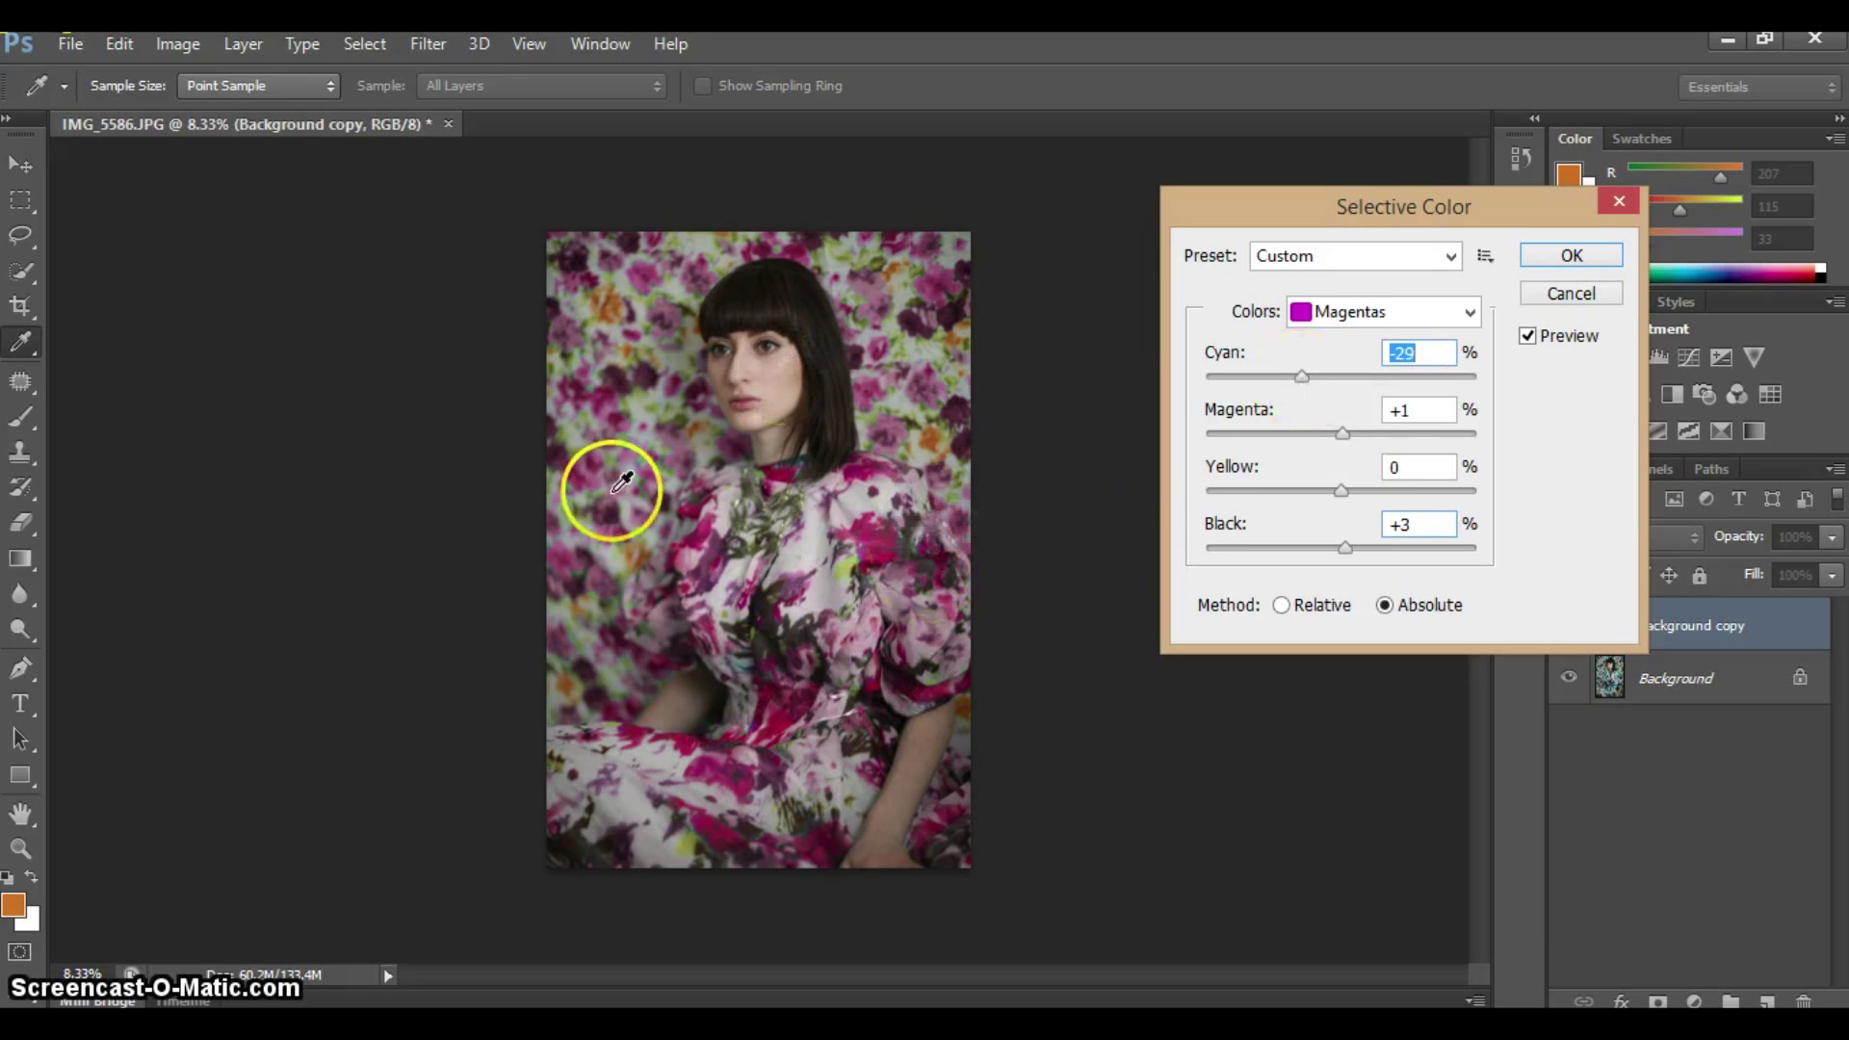
Set the black amount of the Magentas to -14% and apply the Selective Color adjustment
left_click(1346, 547)
key("shift+Down")
key("shift+Down")
key("Up")
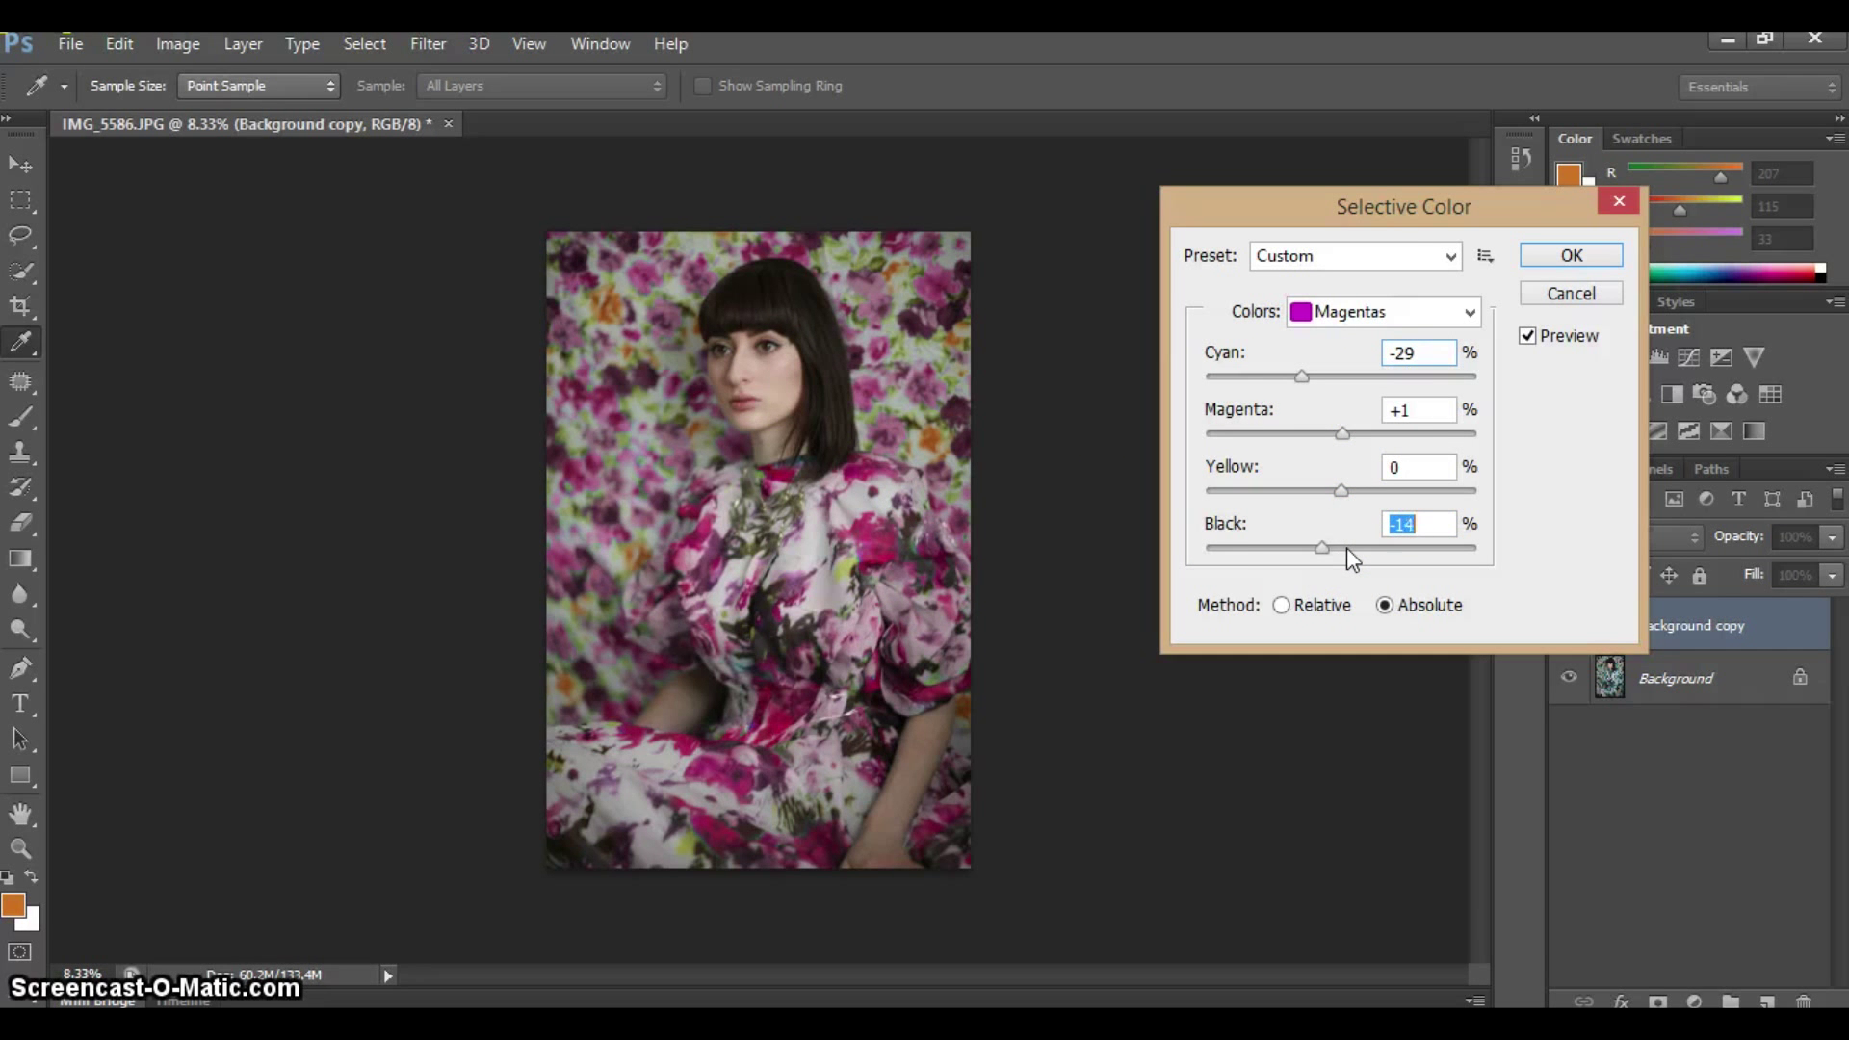
left_click(1547, 257)
key("z")
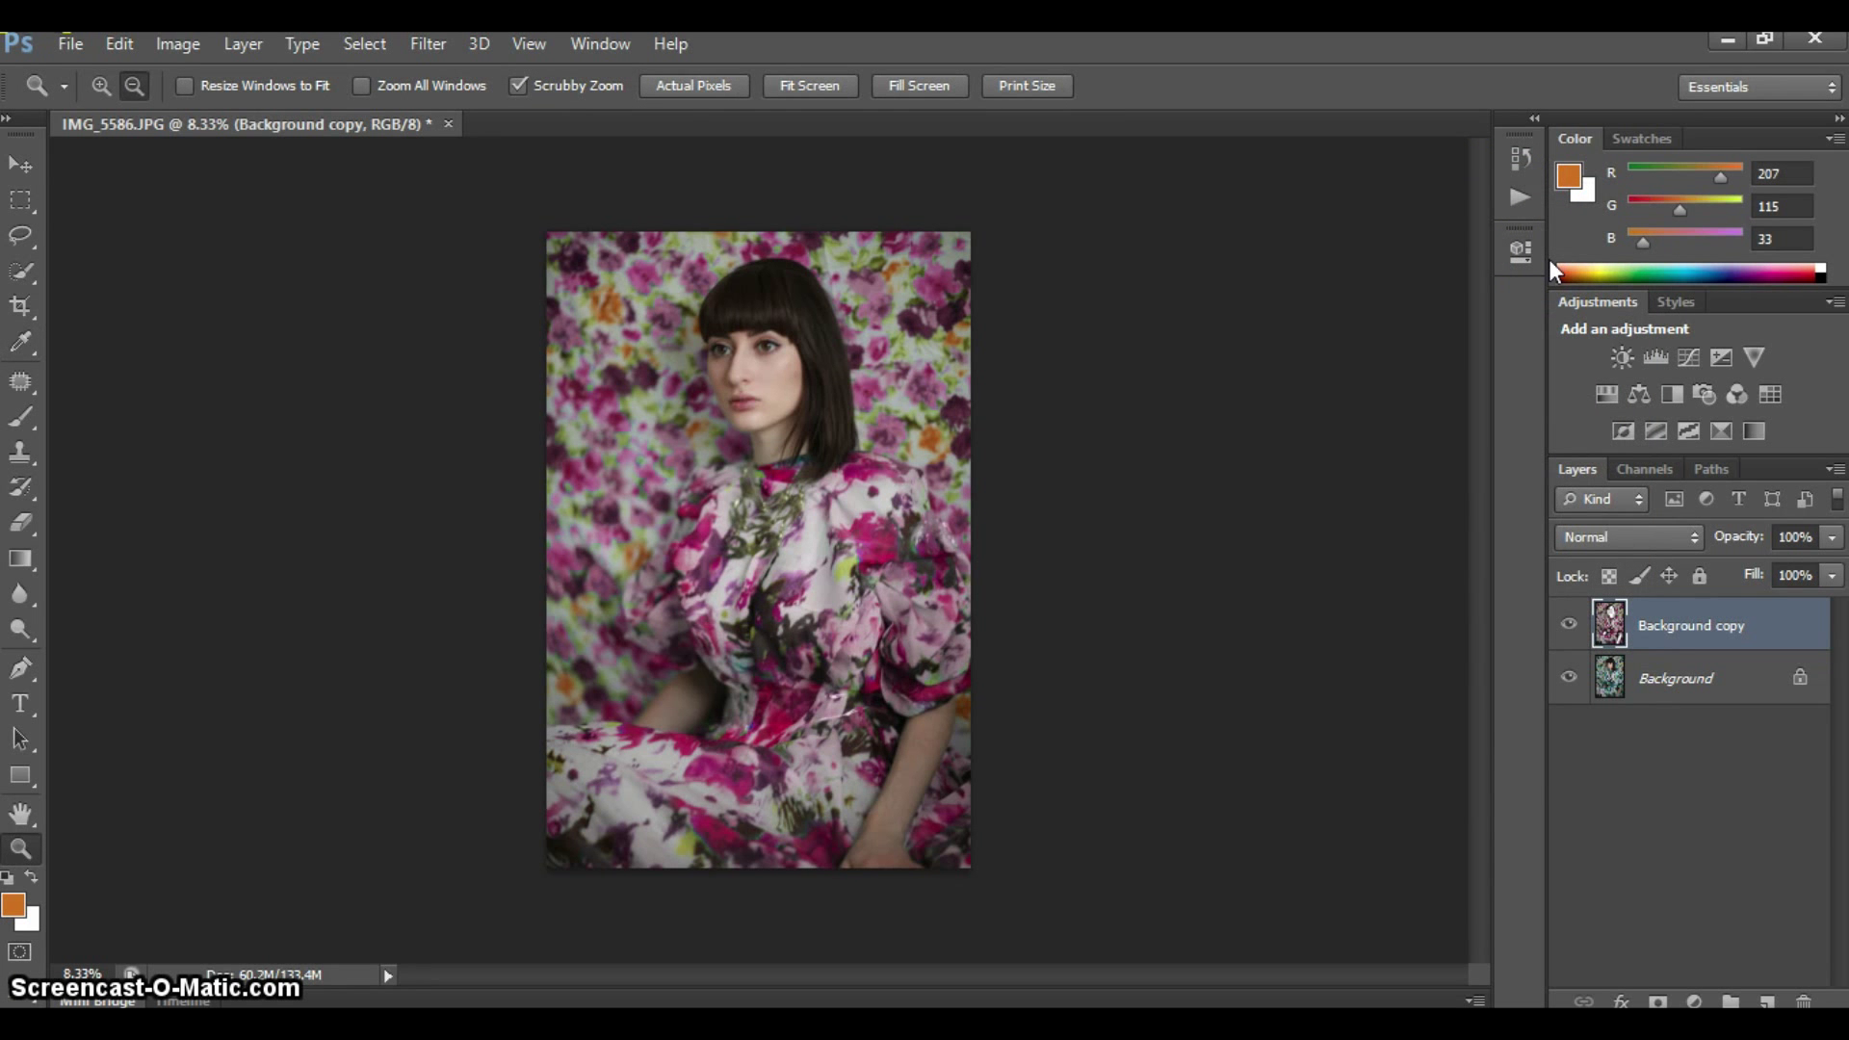
left_click(1206, 602)
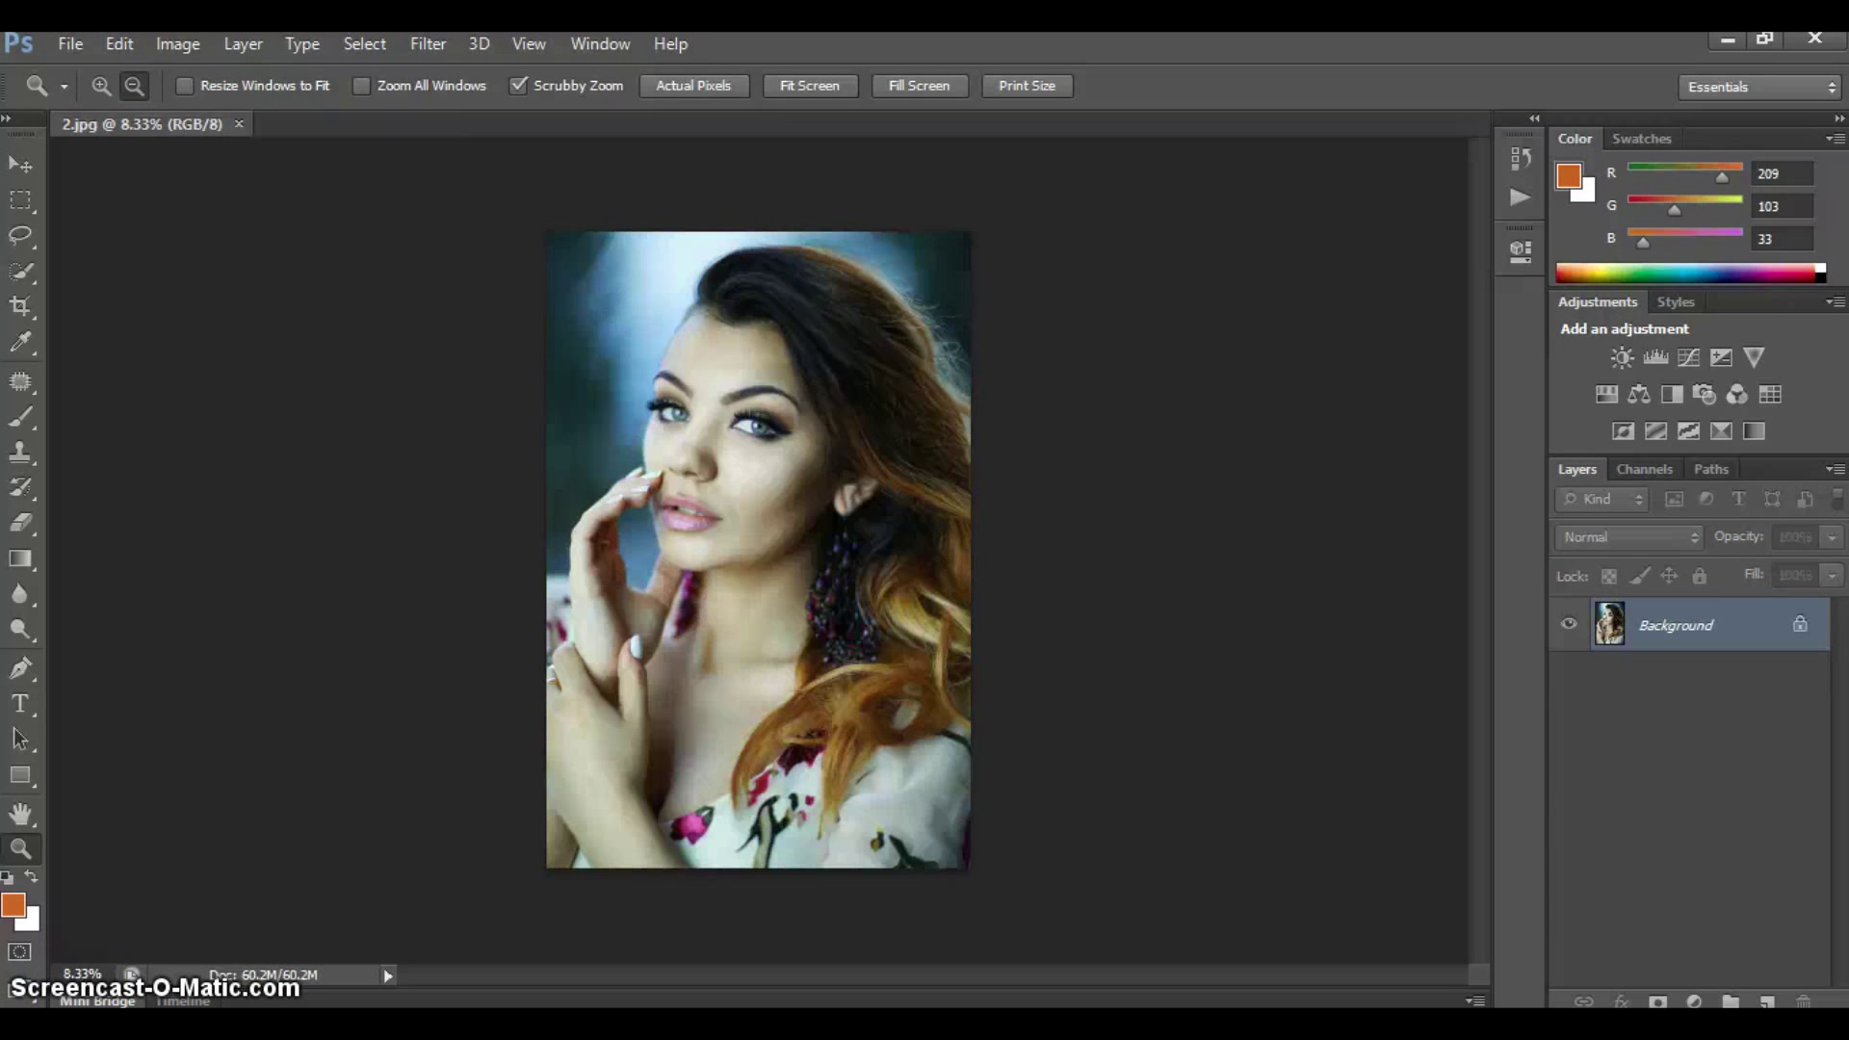
left_click(257, 731)
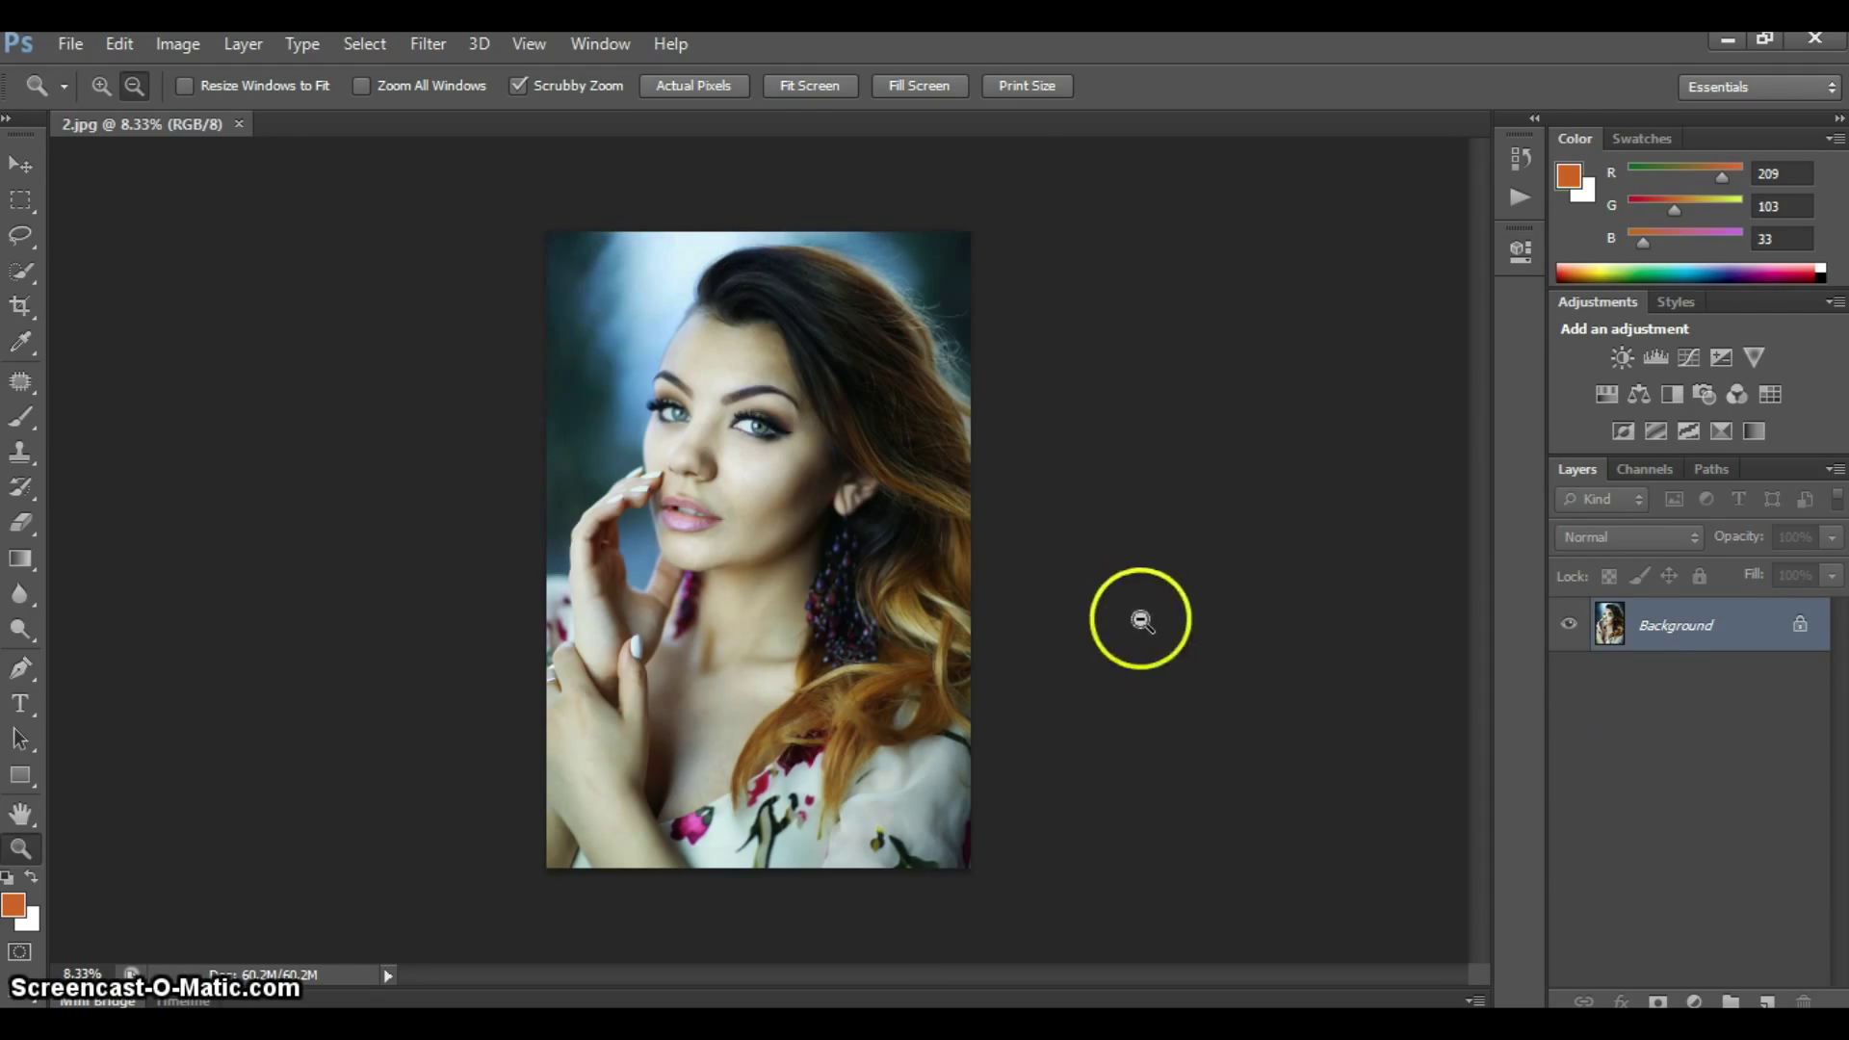
Duplicate the Background layer of 2.jpg, keeping the default layer name and destination
right_click(1647, 635)
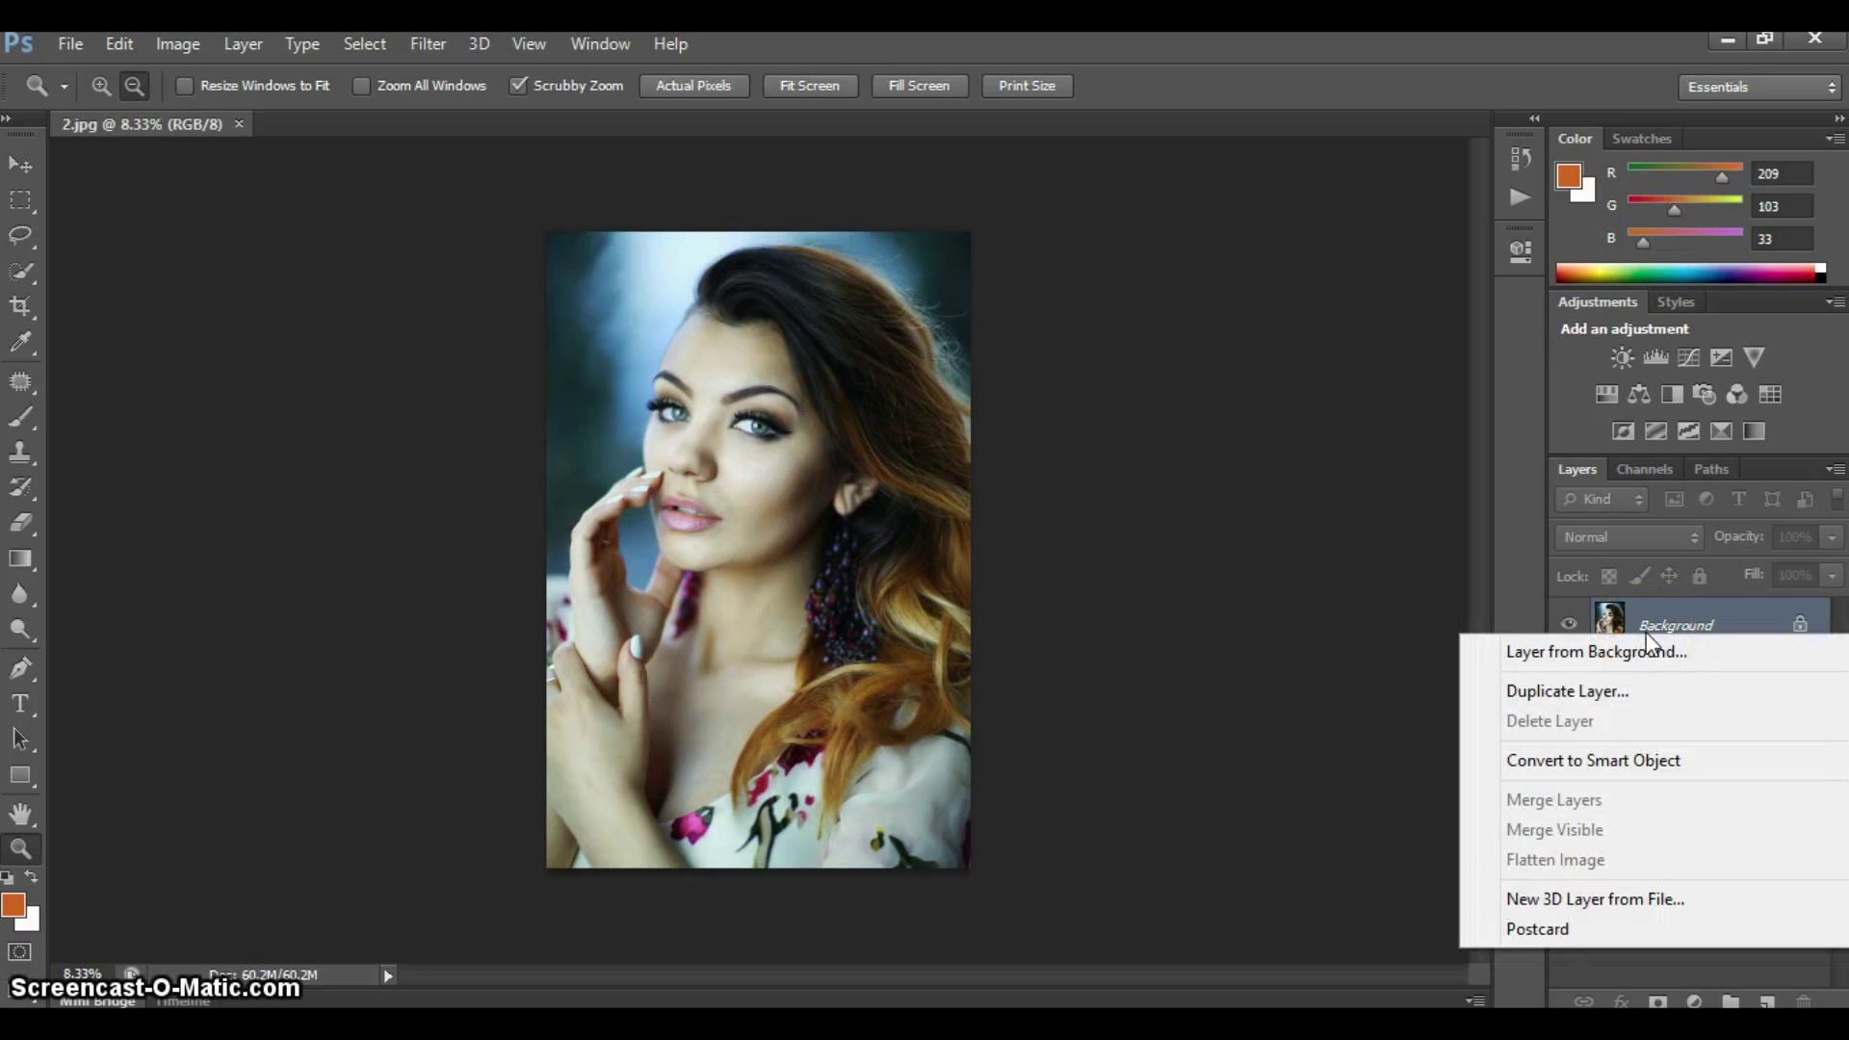
left_click(1544, 694)
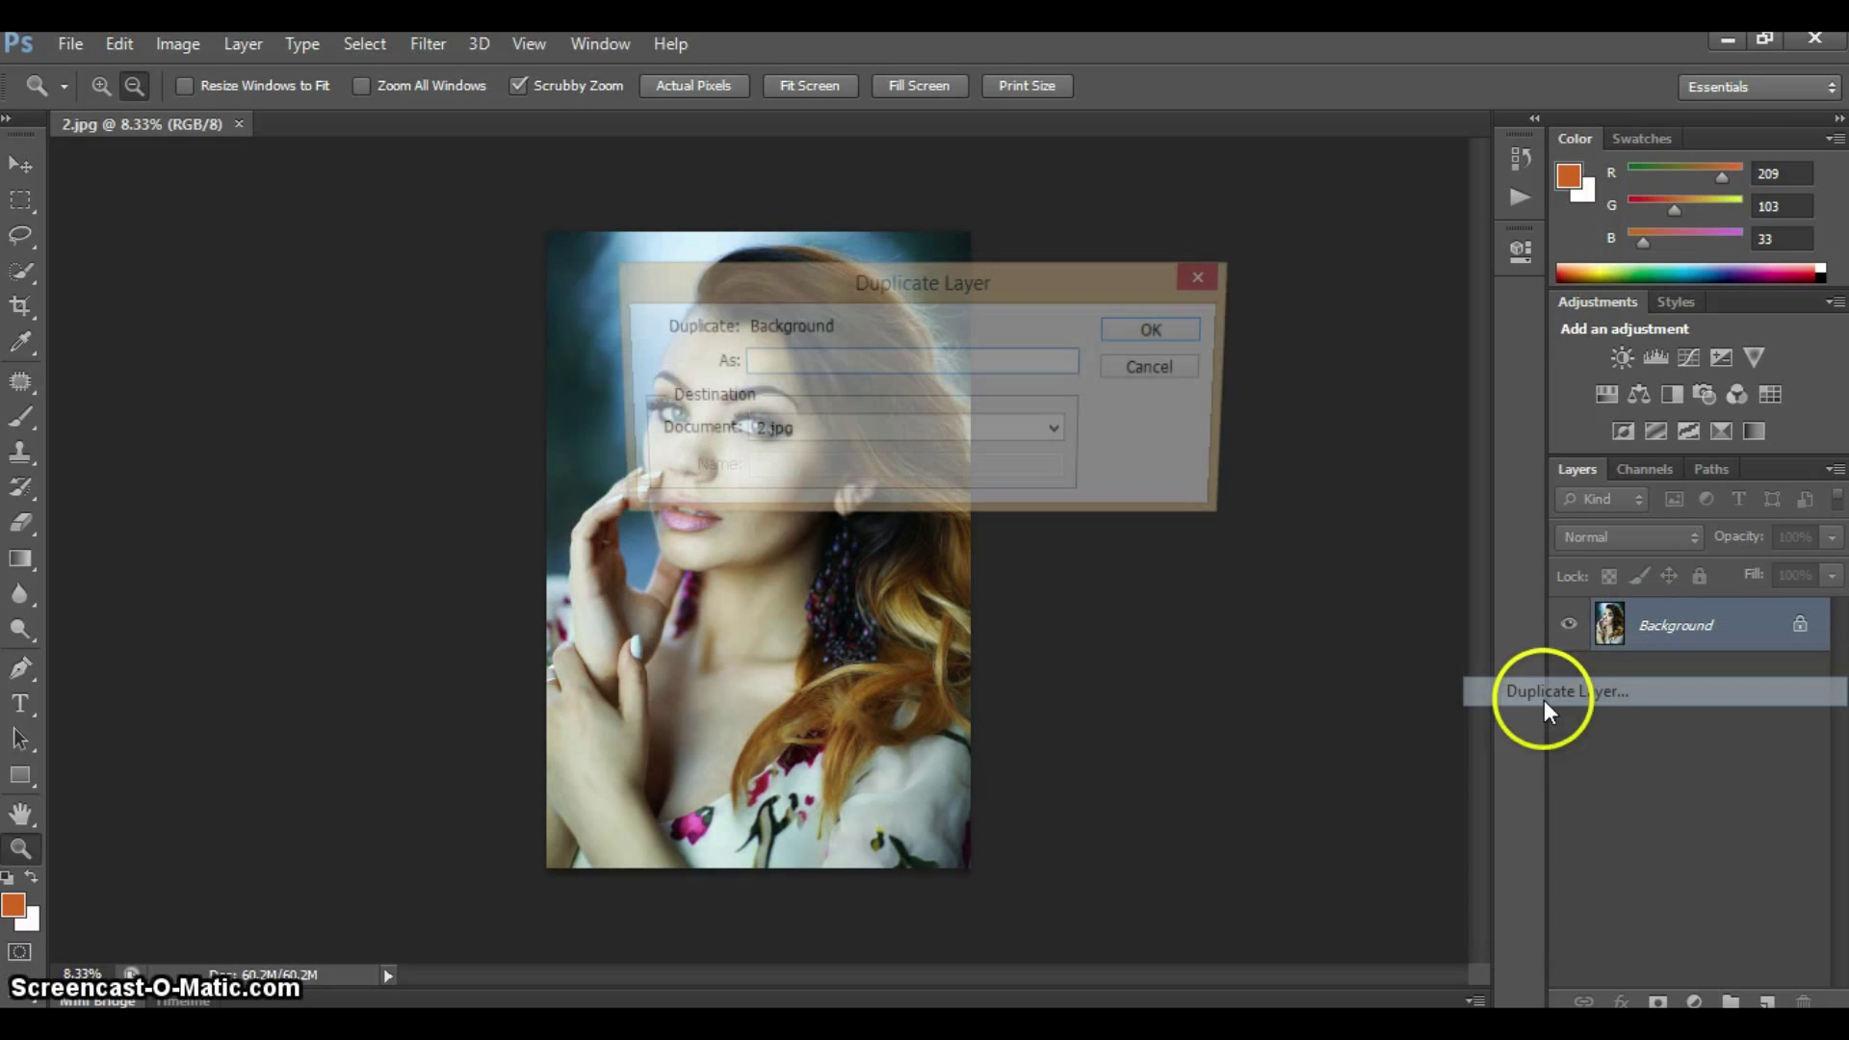
left_click(1159, 333)
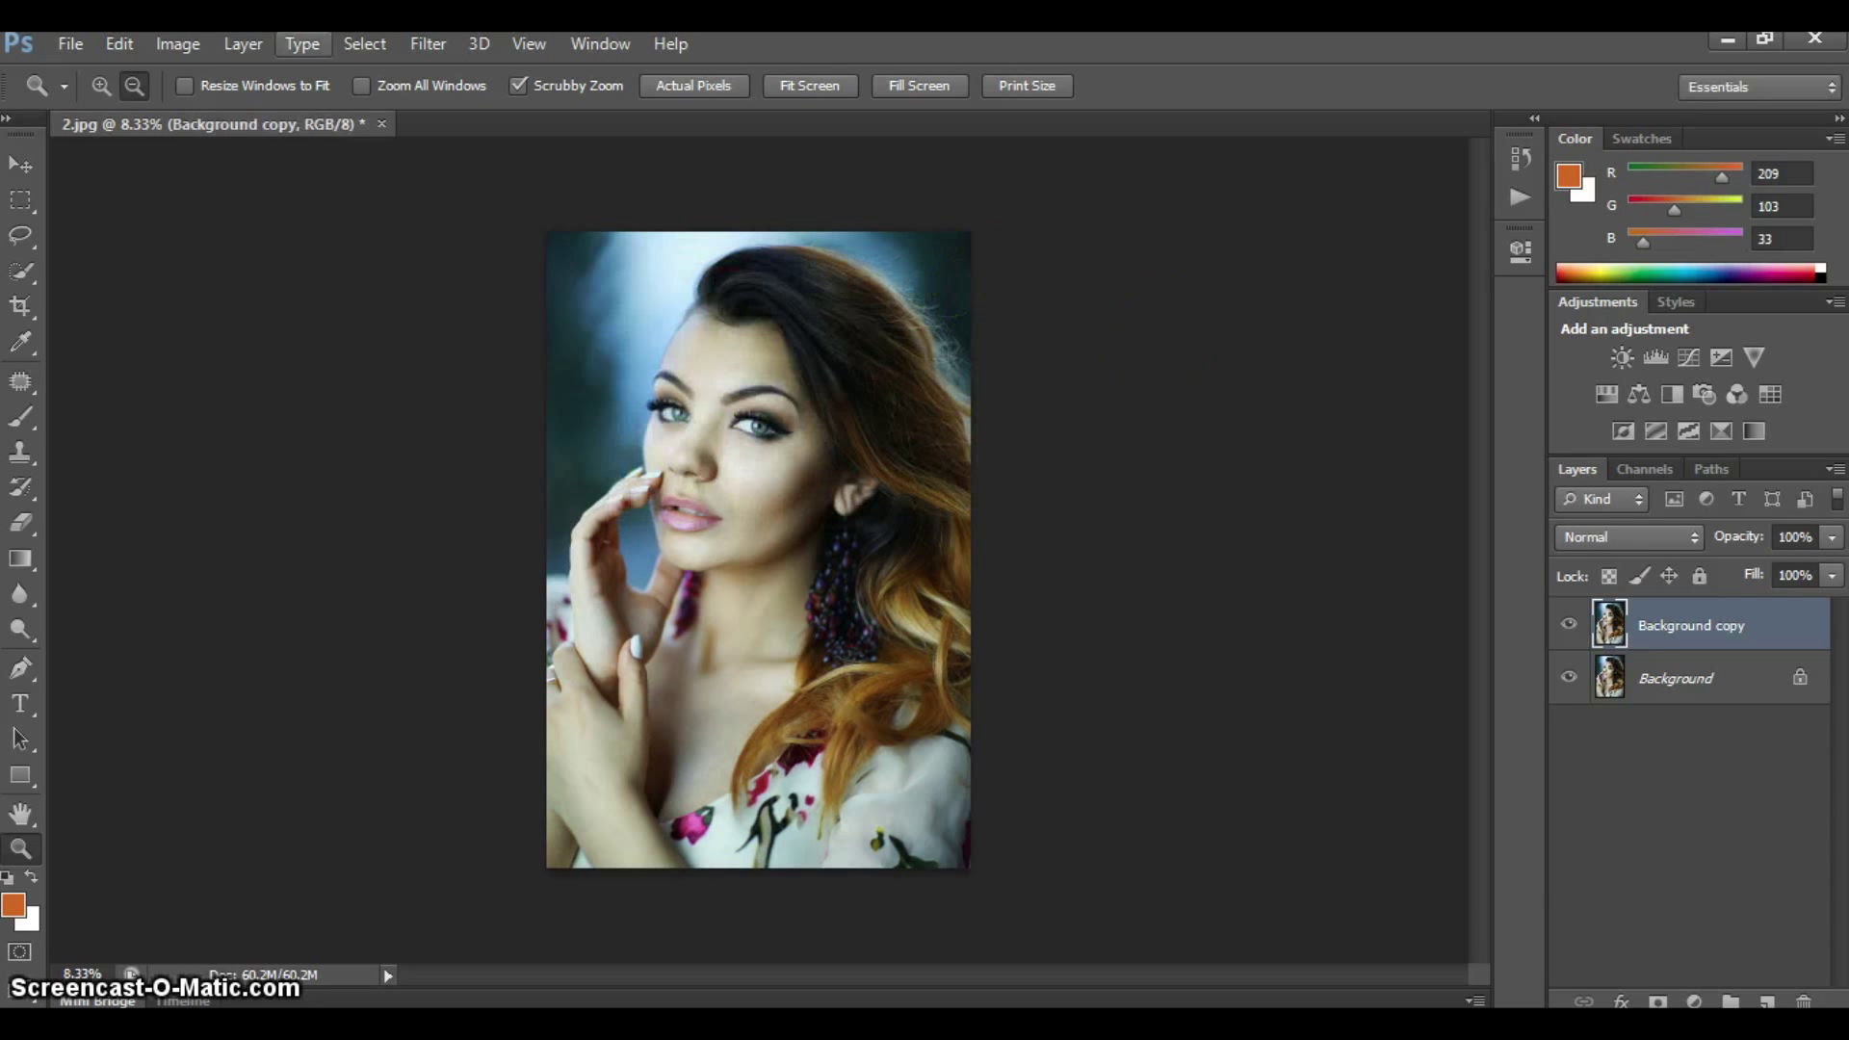
Shift the hue of the Yellows to -113 on the Background copy layer with a Hue/Saturation adjustment and apply it
left_click(171, 52)
mouse_move(208, 118)
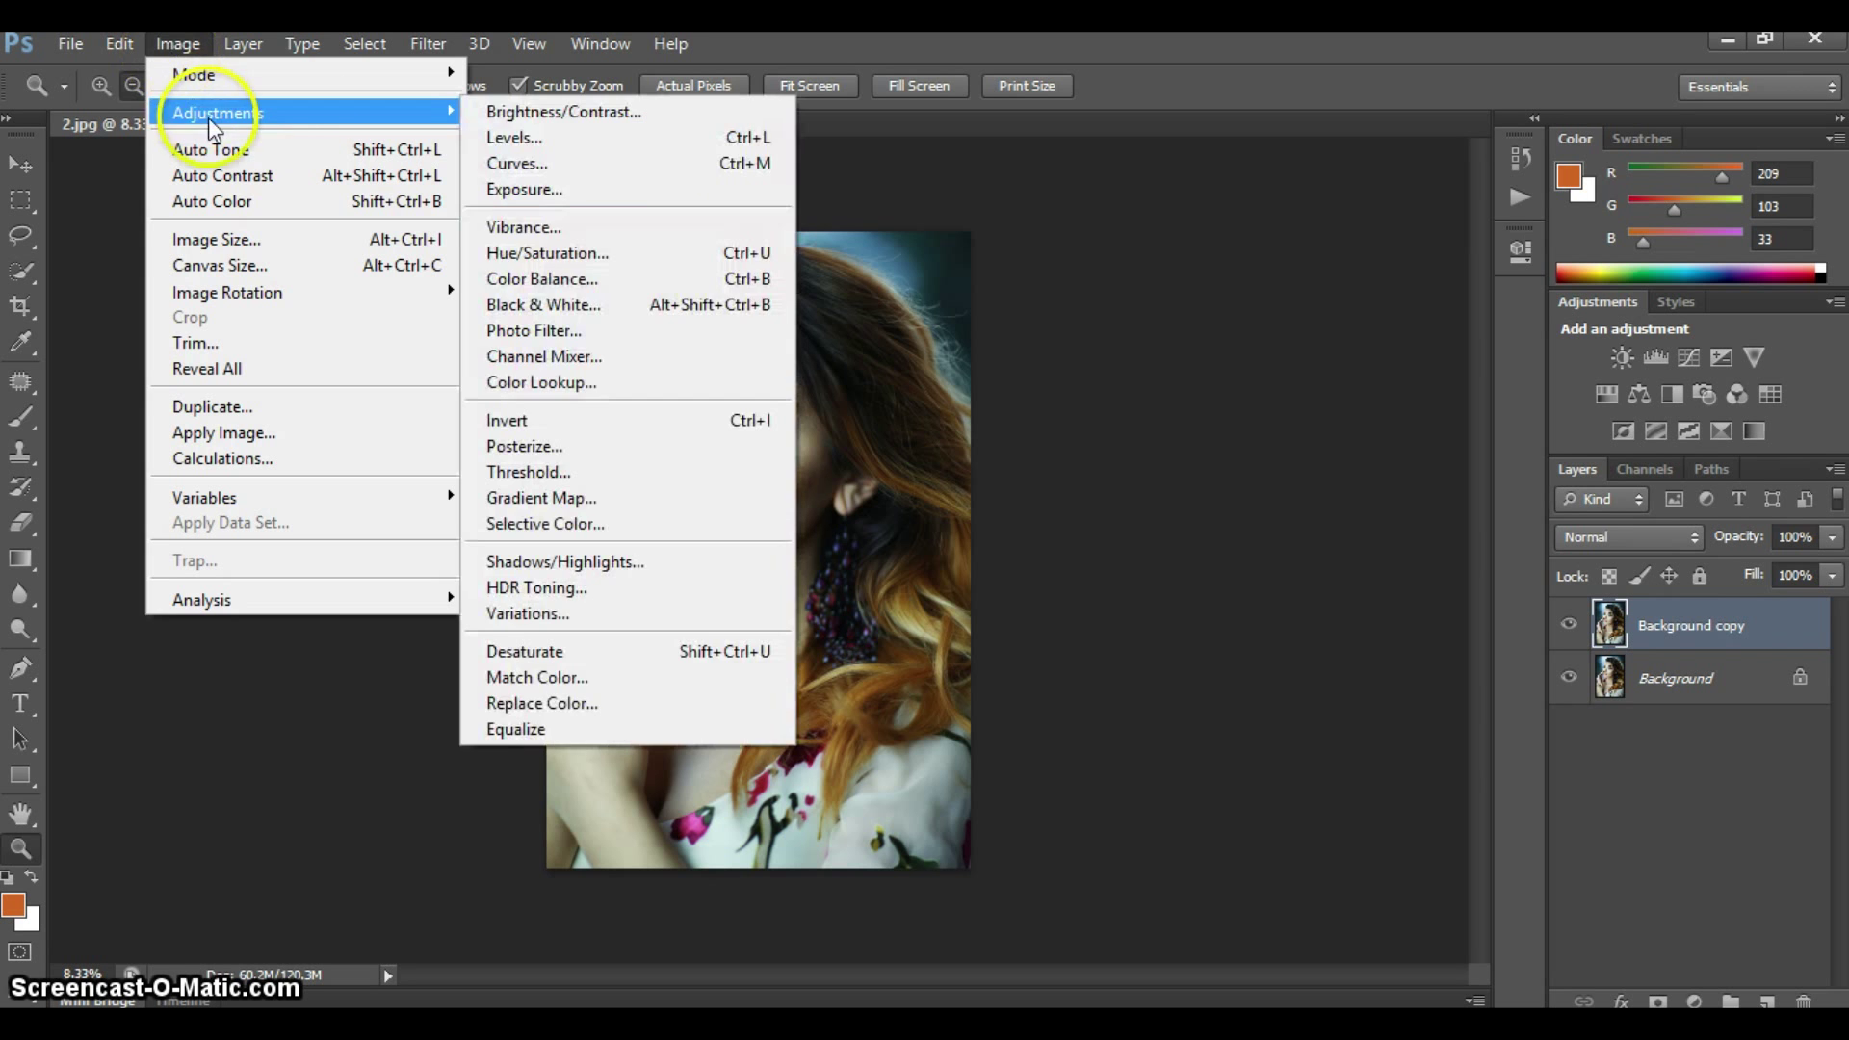
left_click(580, 252)
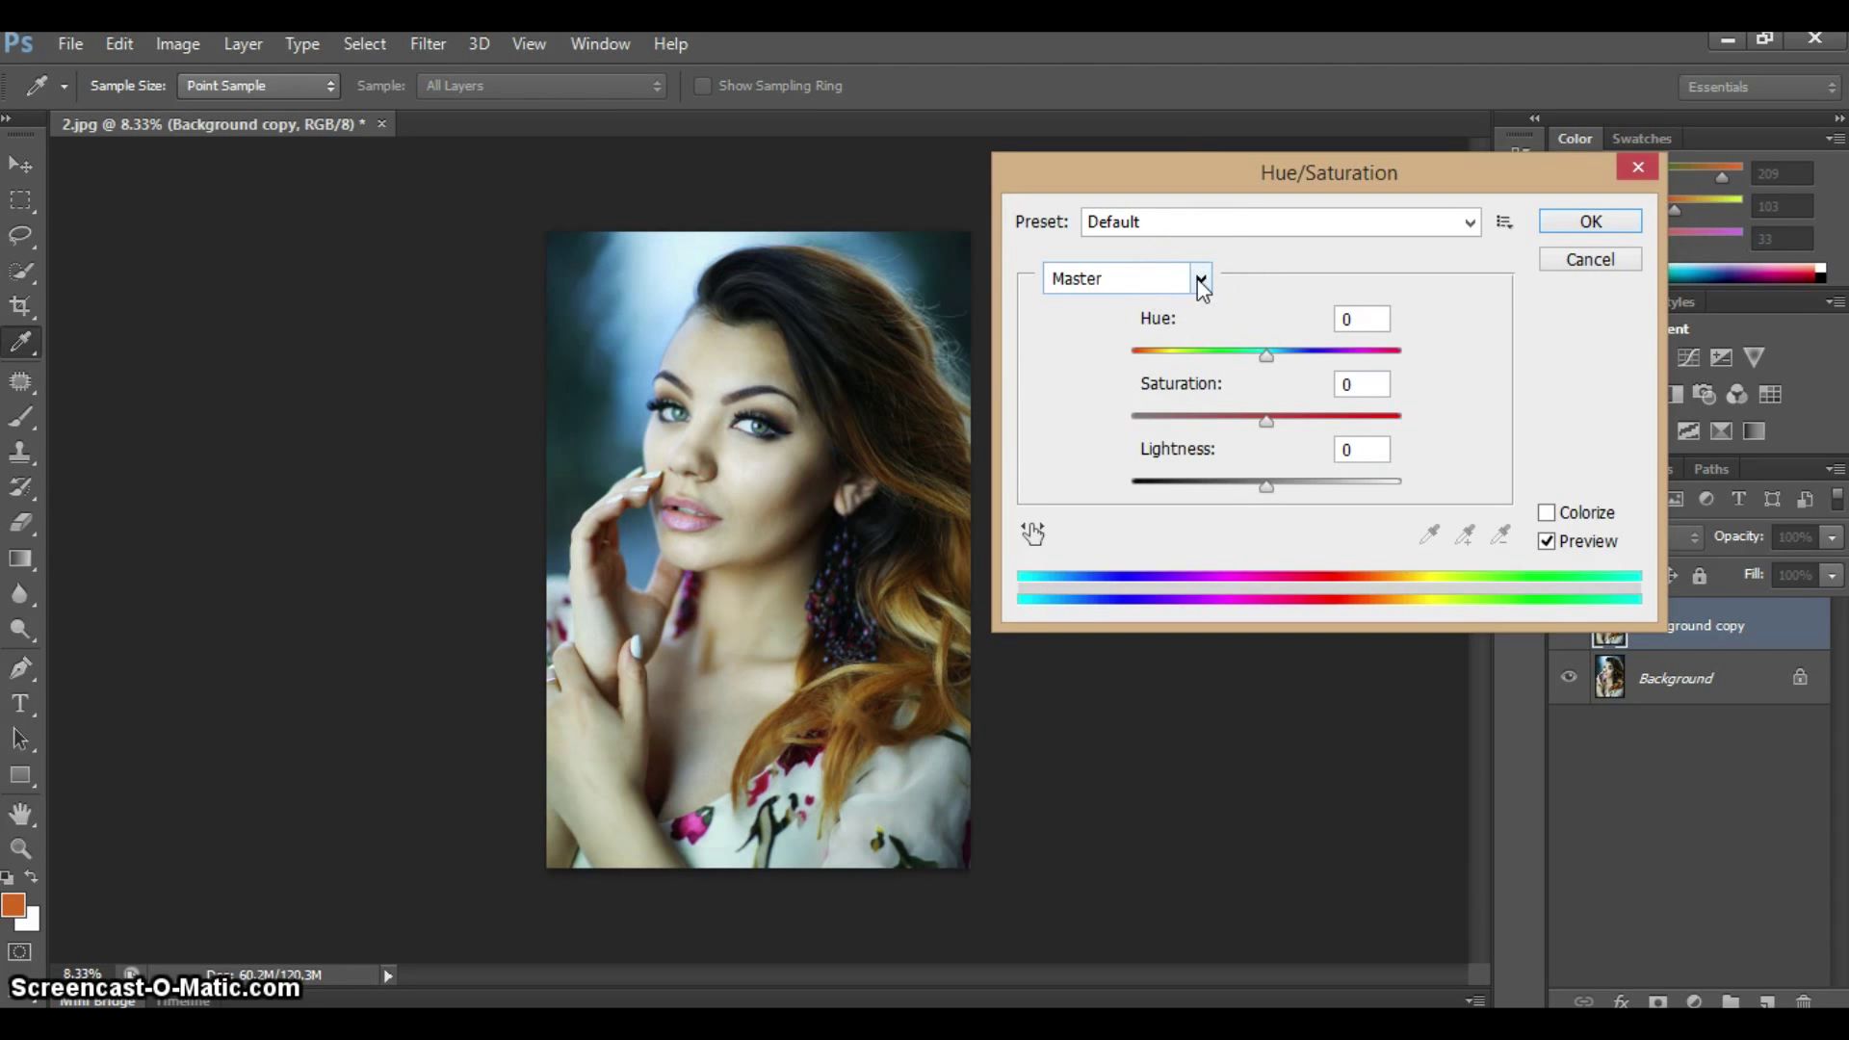
left_click(1201, 279)
left_click(1071, 348)
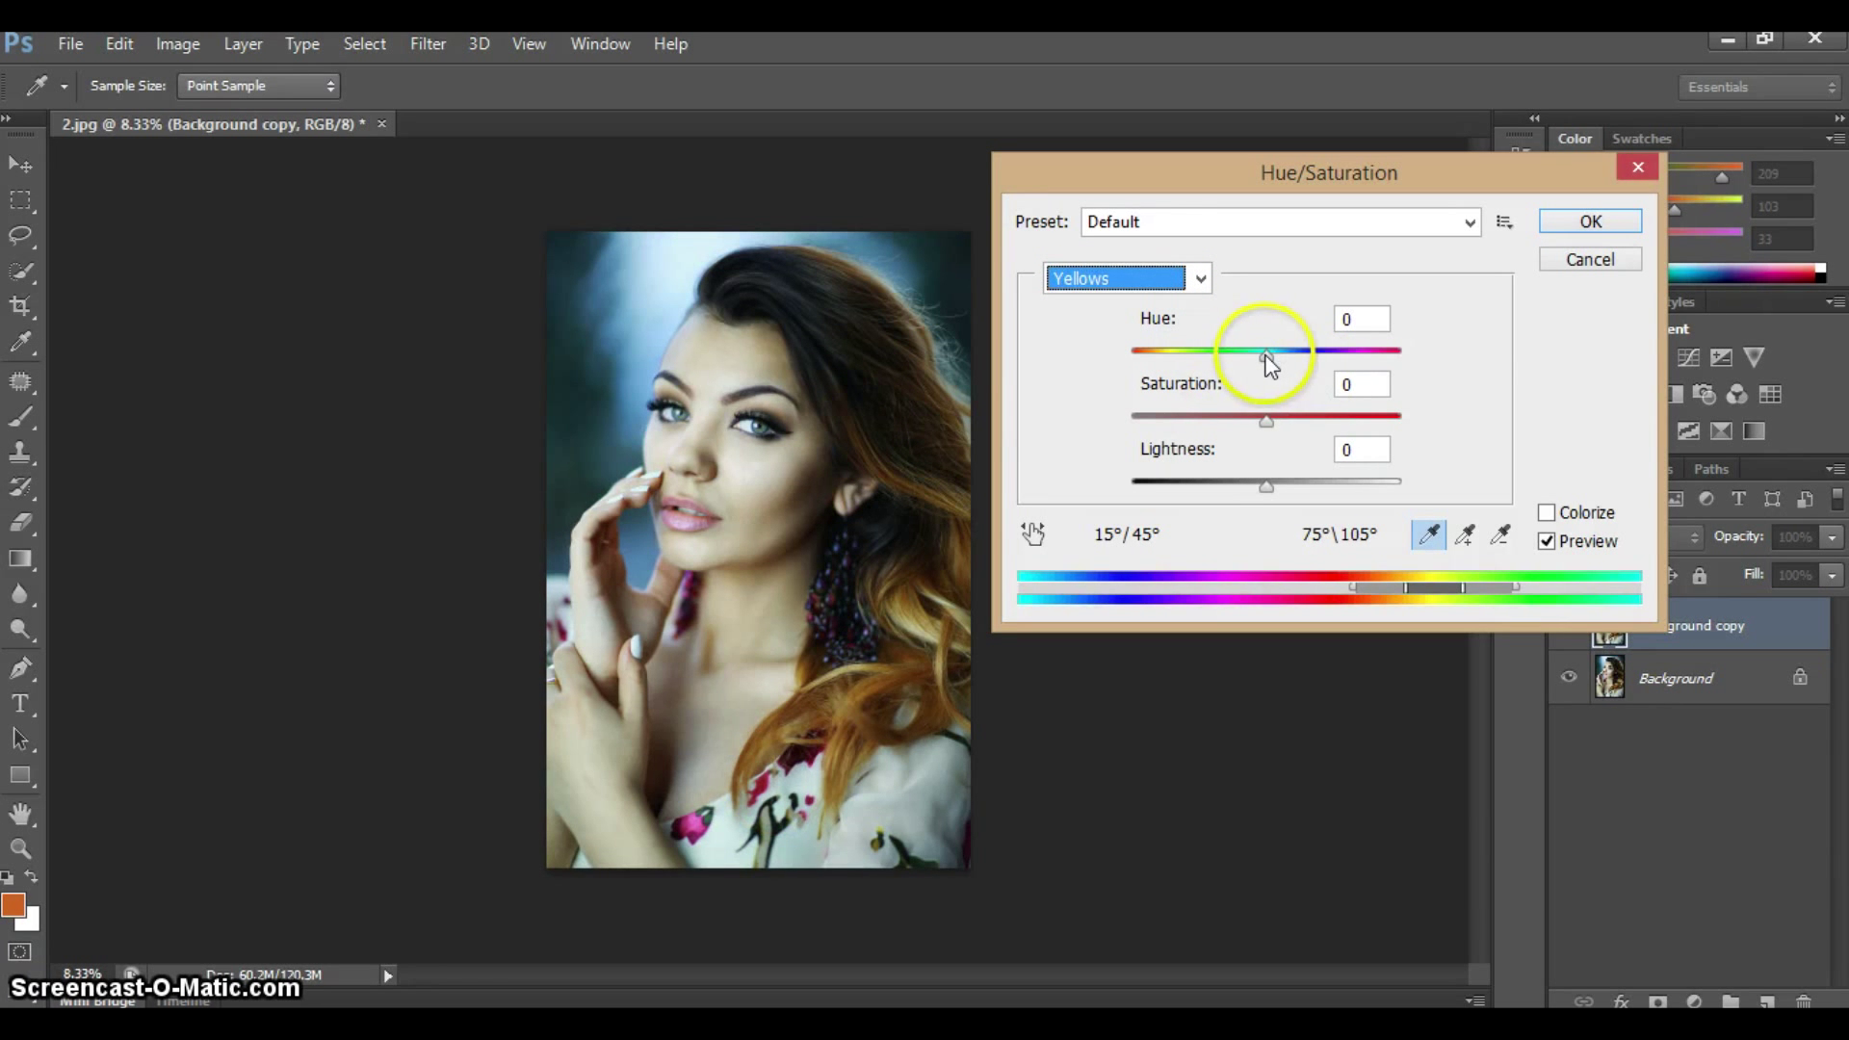
left_click_drag(1266, 353, 1262, 354)
key("shift+Down")
key("shift+Down")
key("shift+Down")
key("shift+Down")
key("shift+Down")
key("shift+Down")
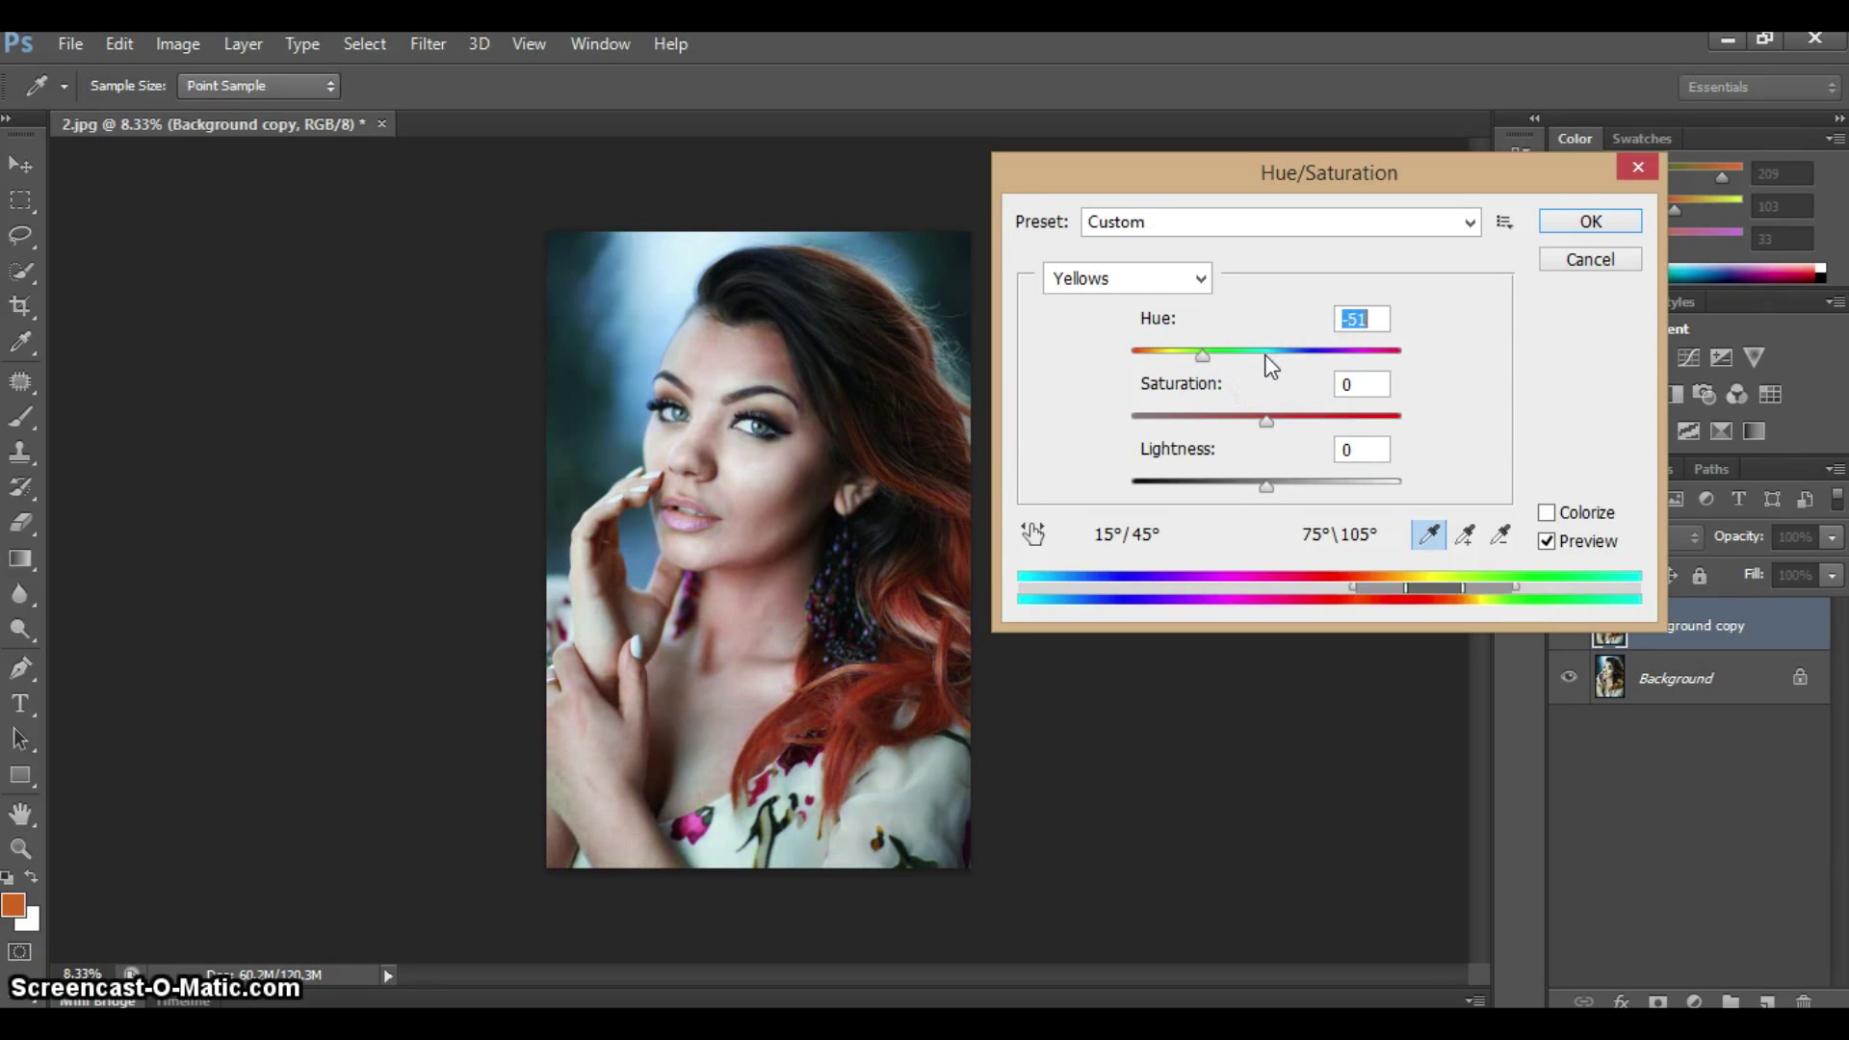
key("shift+Down")
key("shift+Down")
key("shift+Down")
key("shift+Down")
key("shift+Down")
left_click(1168, 362)
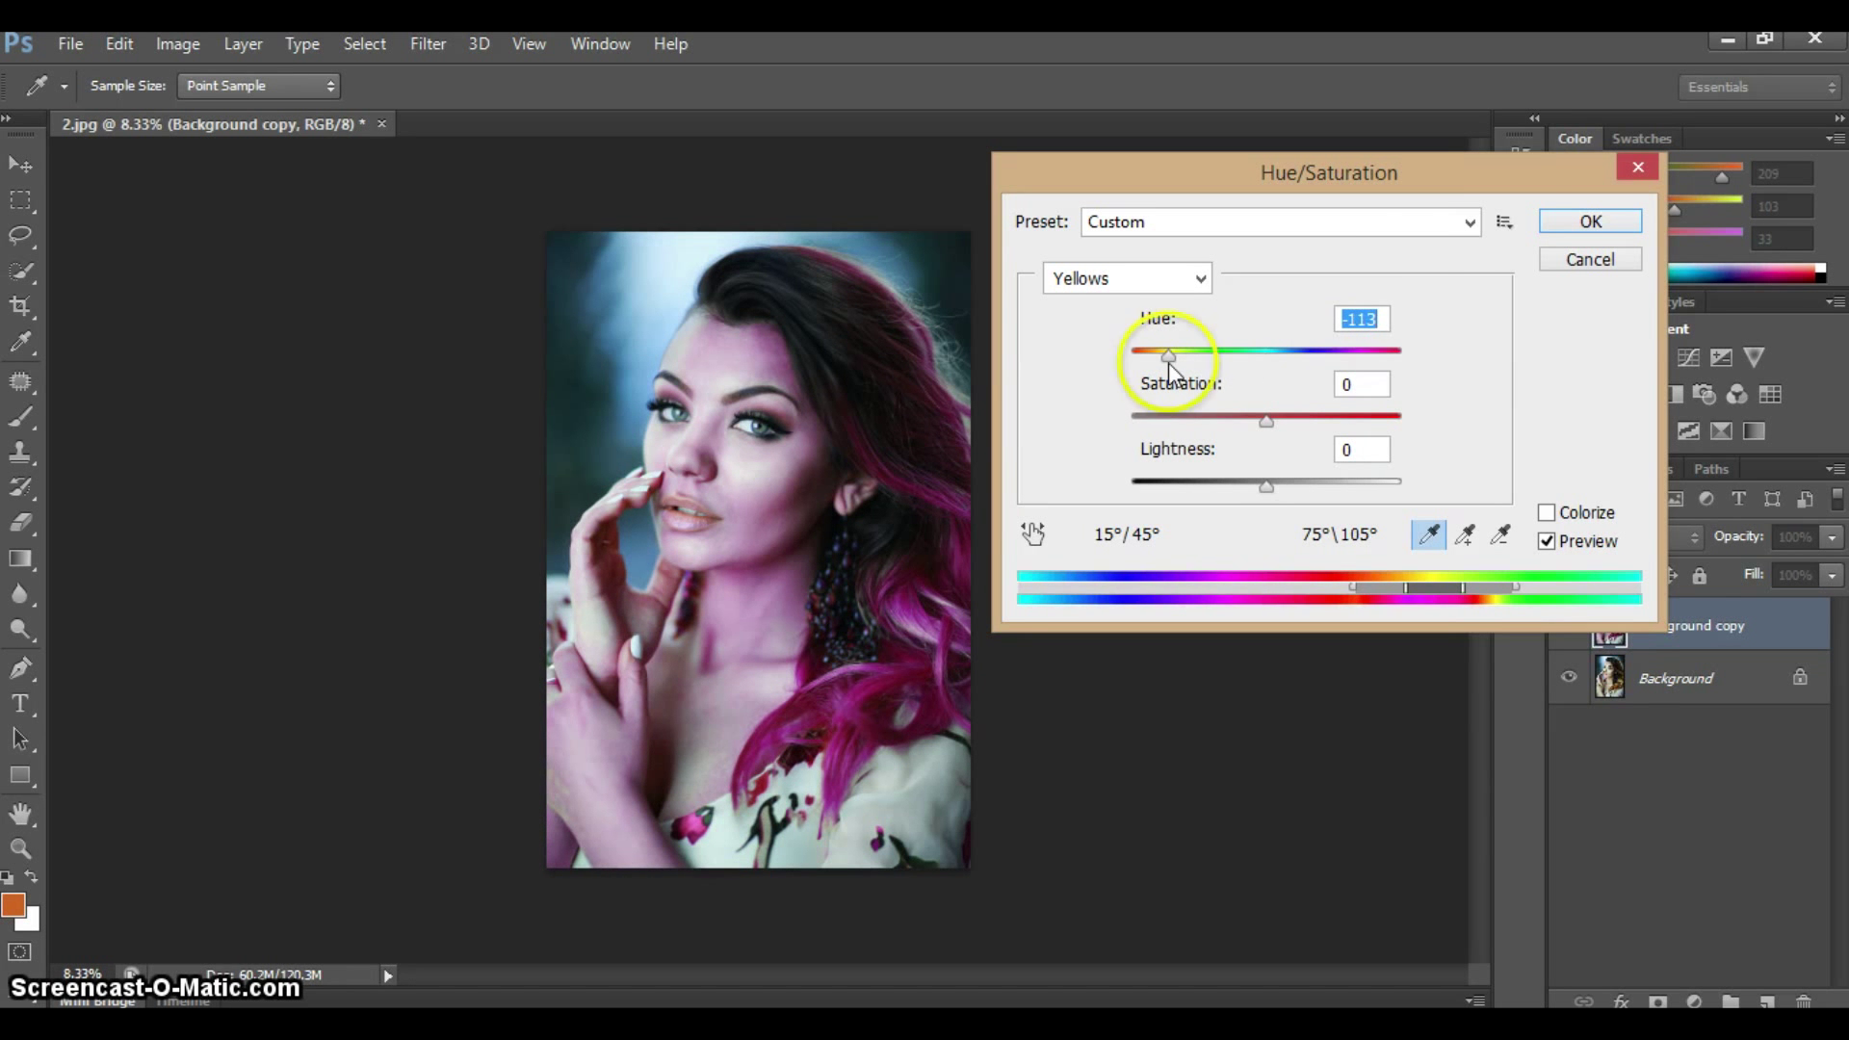
left_click(1589, 221)
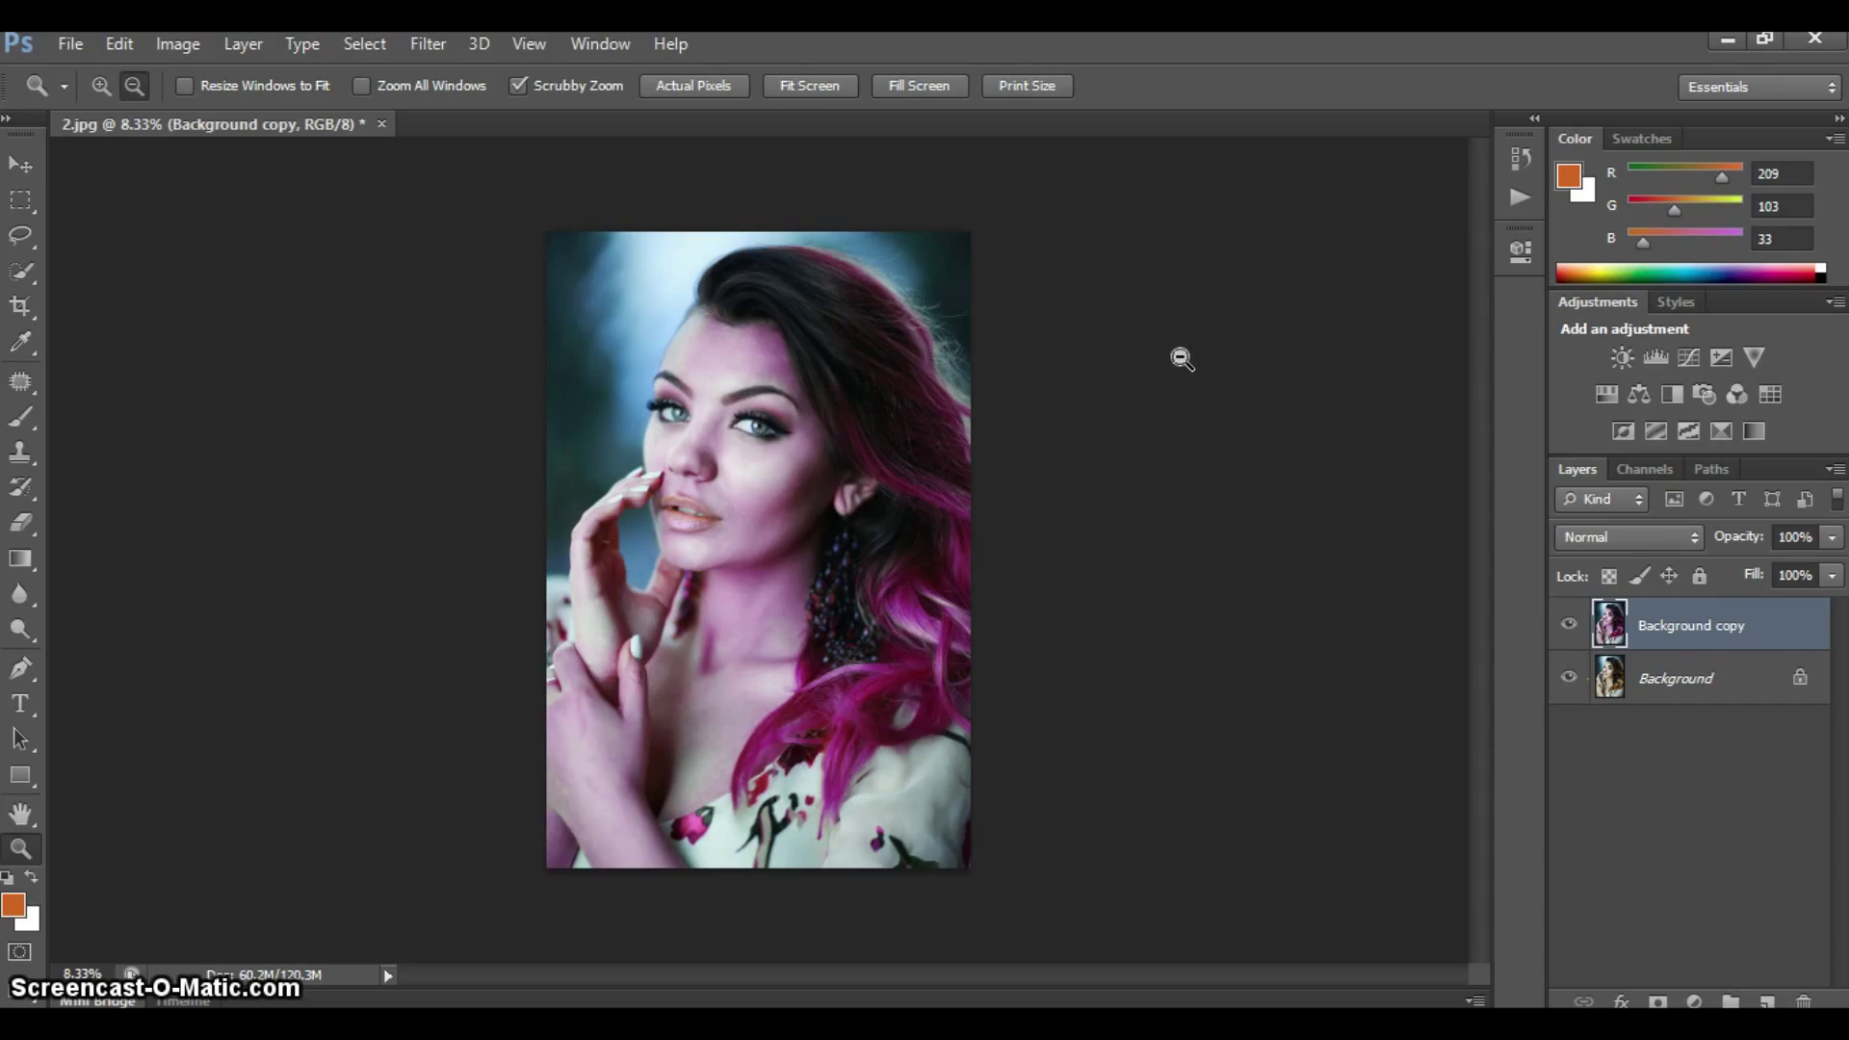
Add a layer mask to the Background copy layer and invert it to black
left_click(1657, 1000)
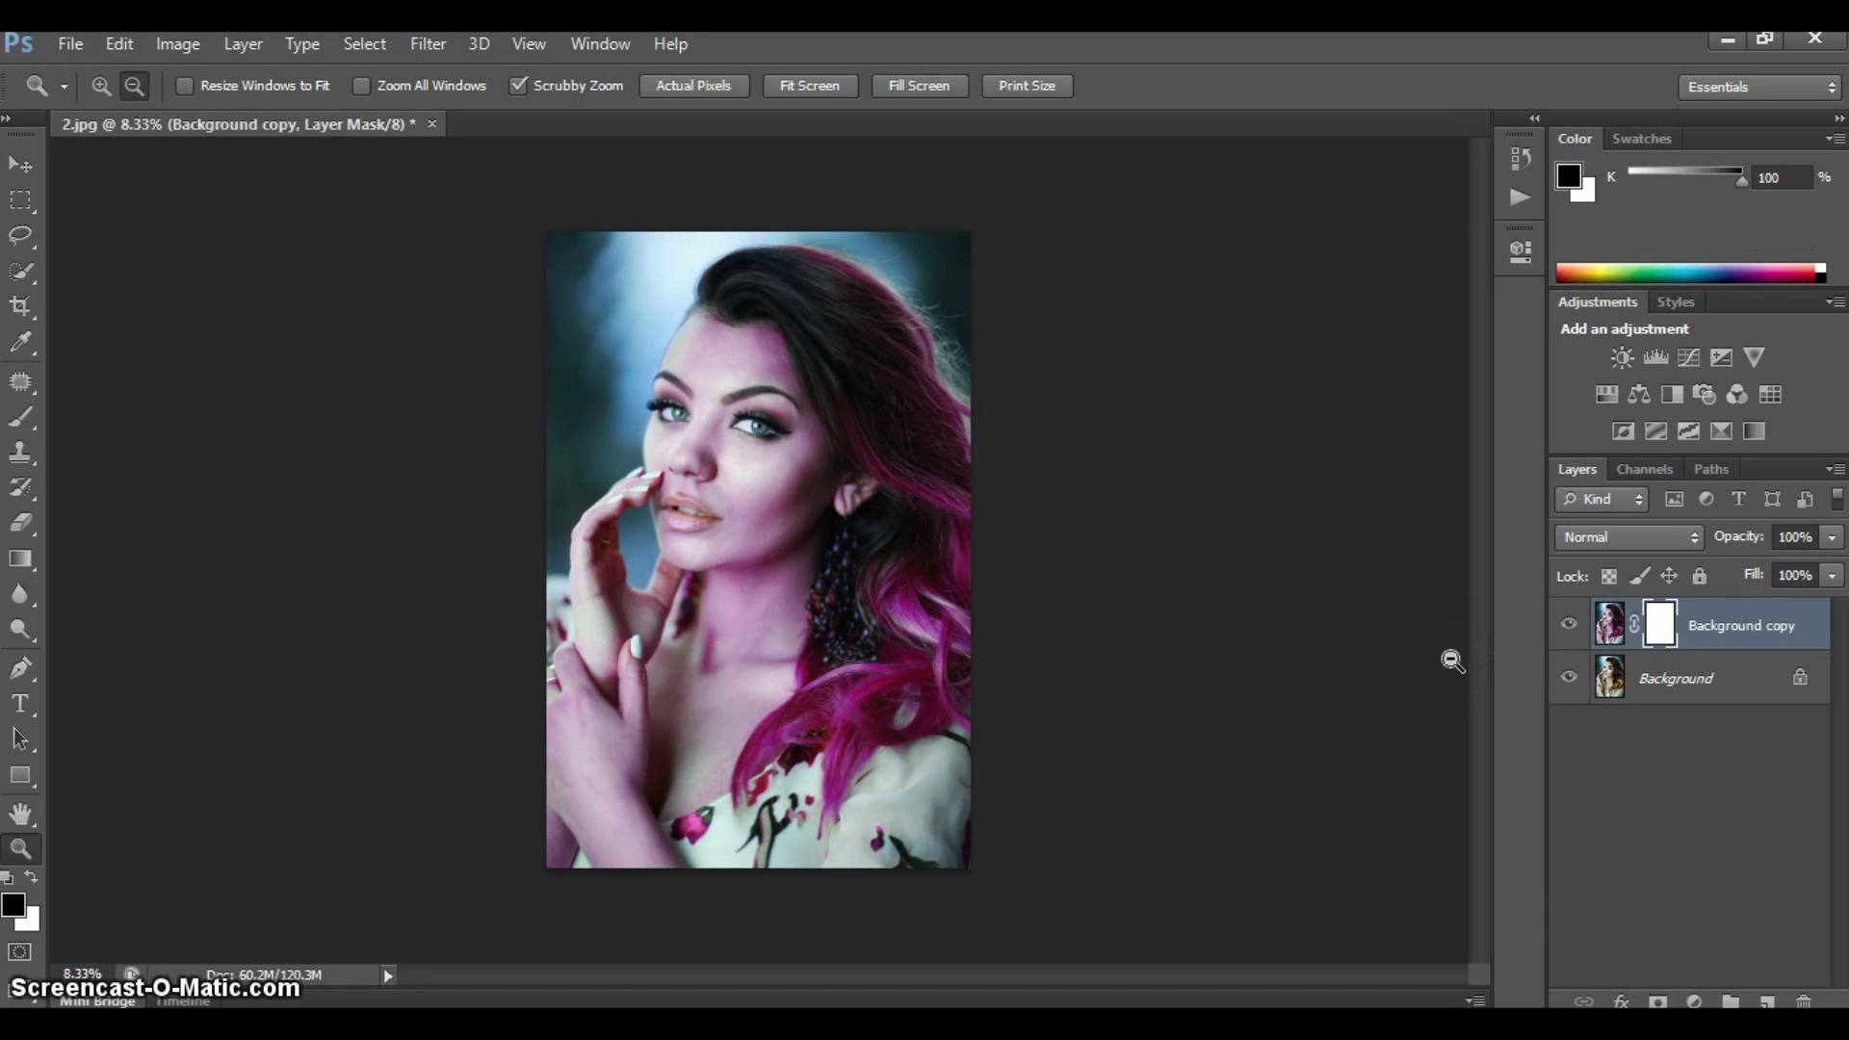
key("ctrl+i")
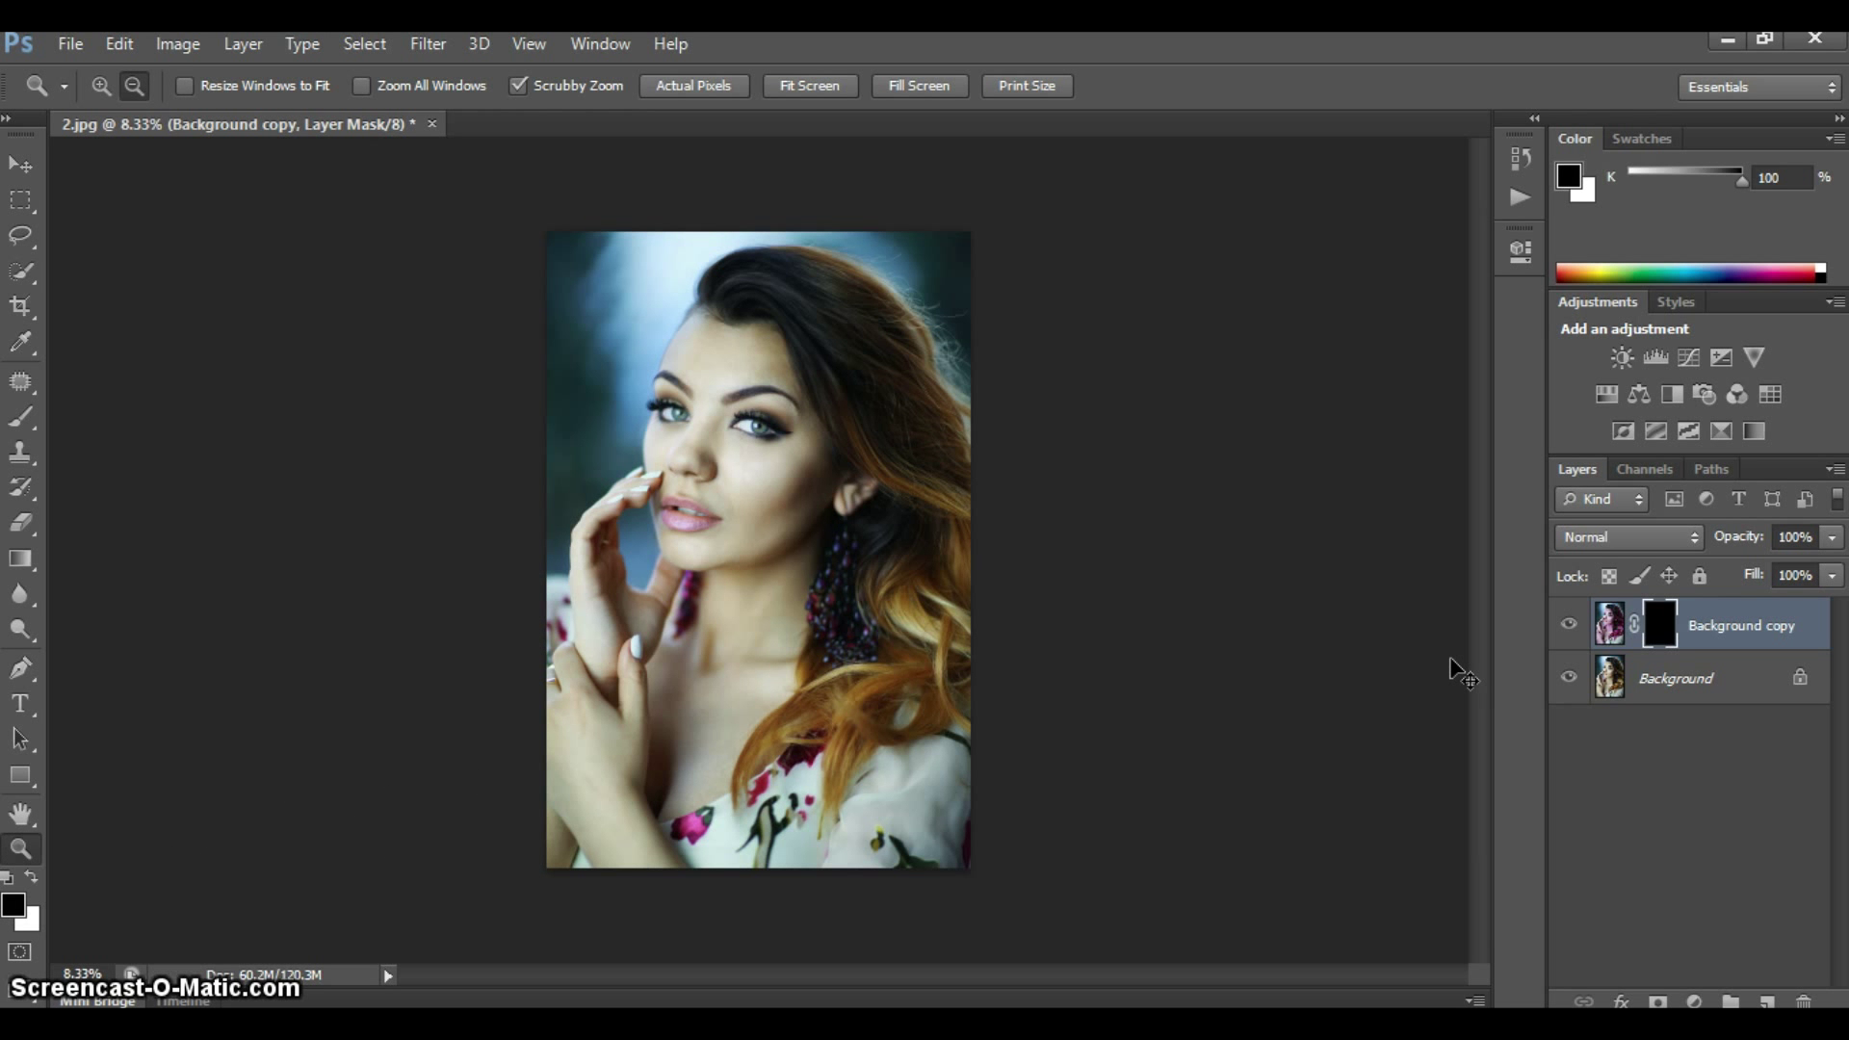
key("ctrl+i")
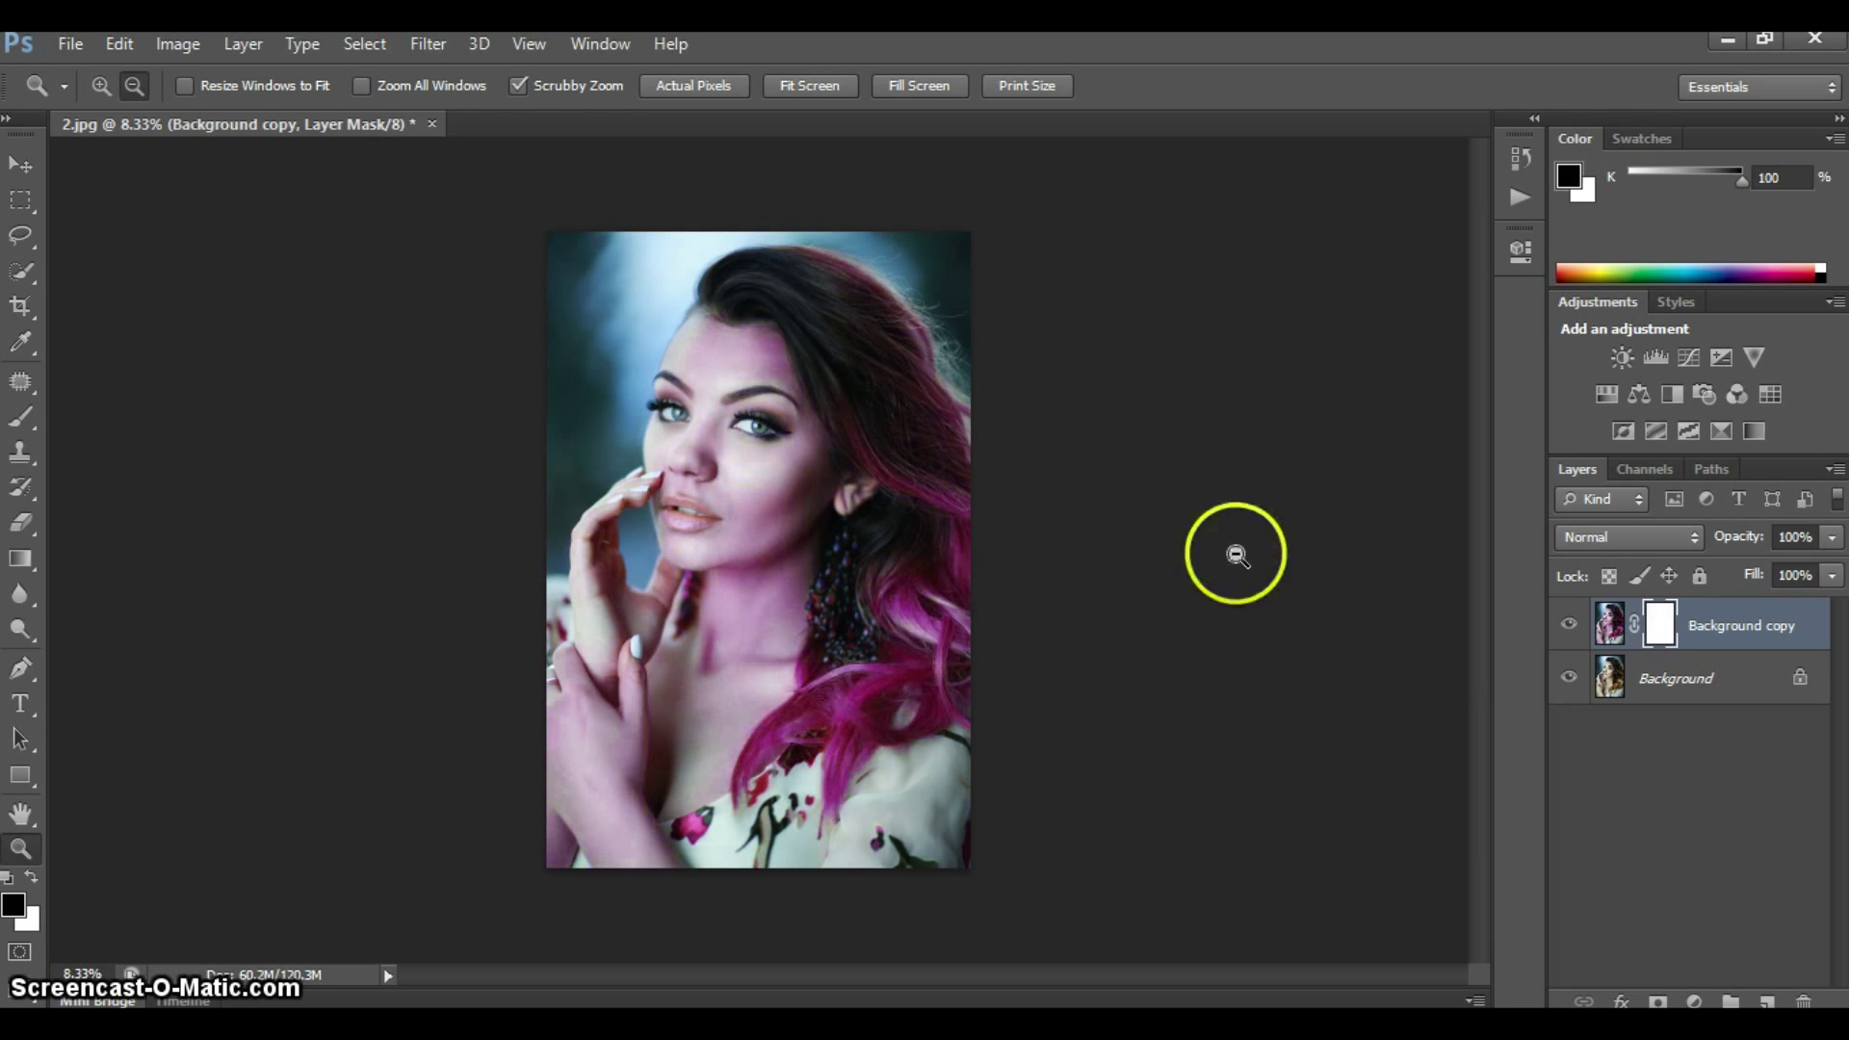
left_click(182, 50)
mouse_move(241, 114)
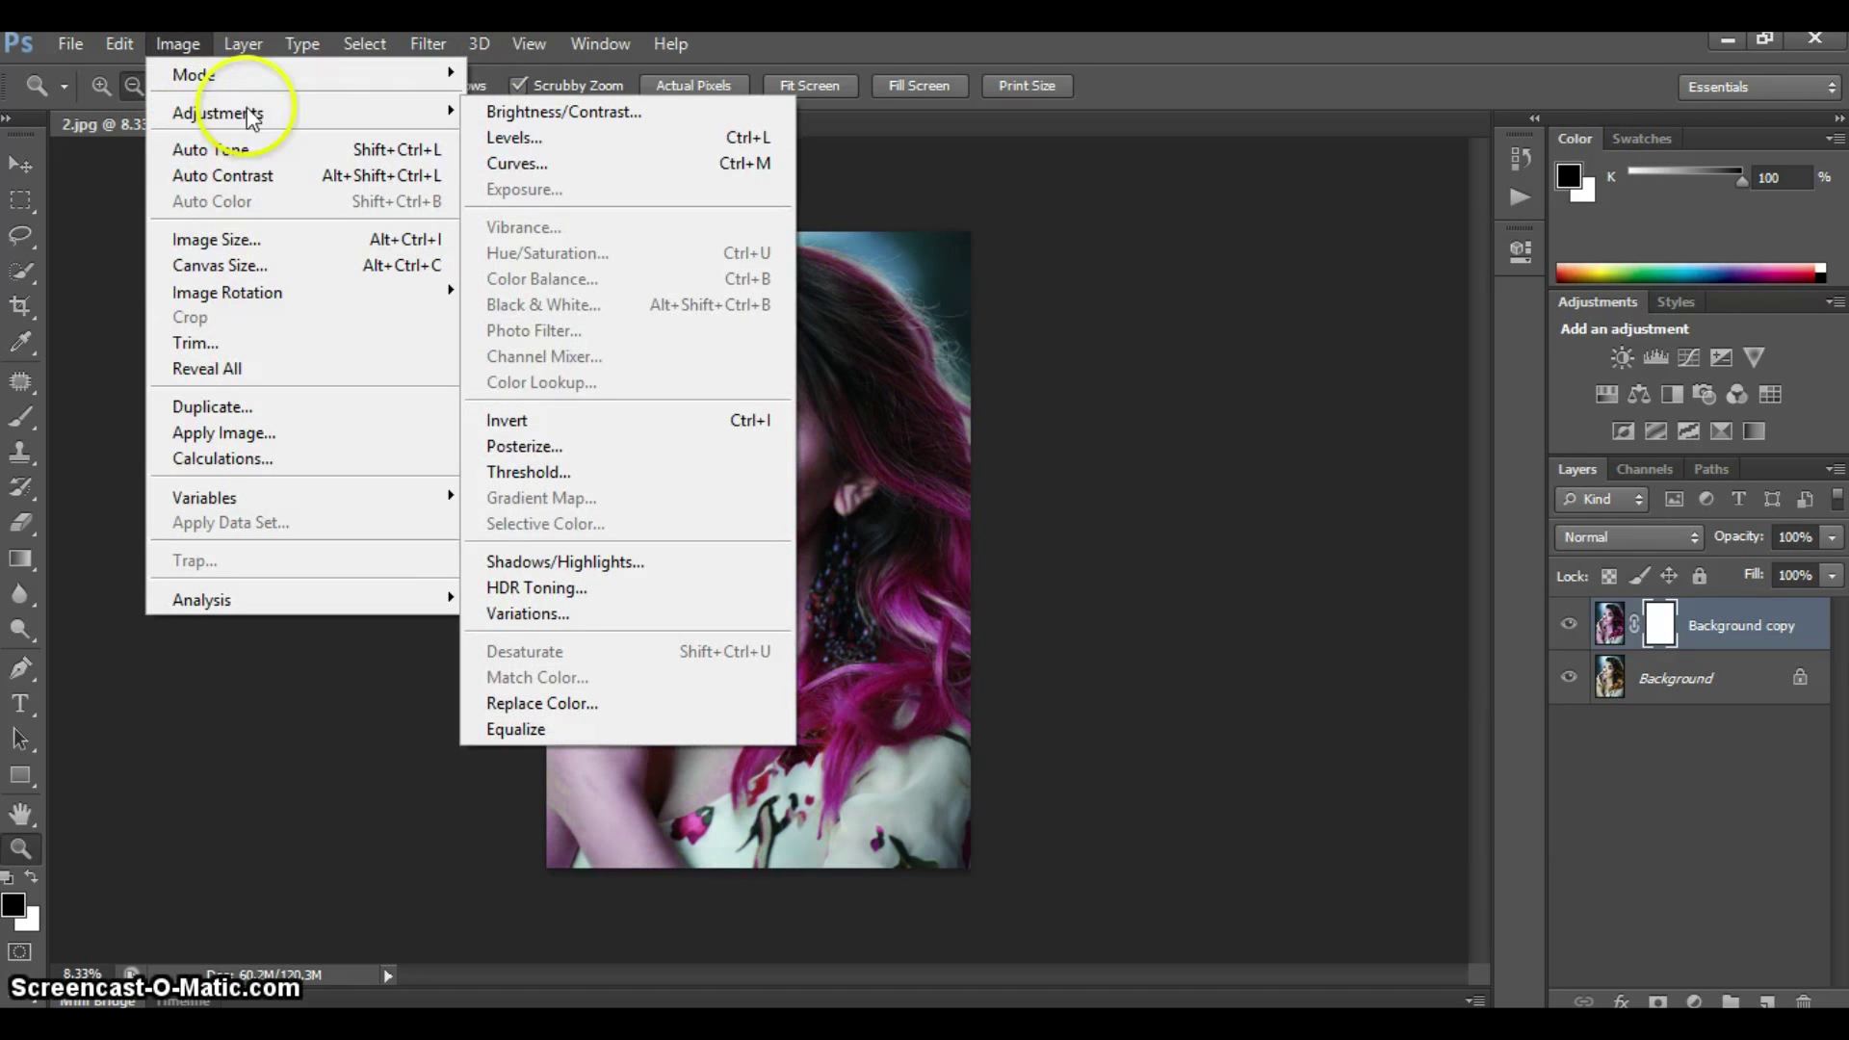
left_click(518, 420)
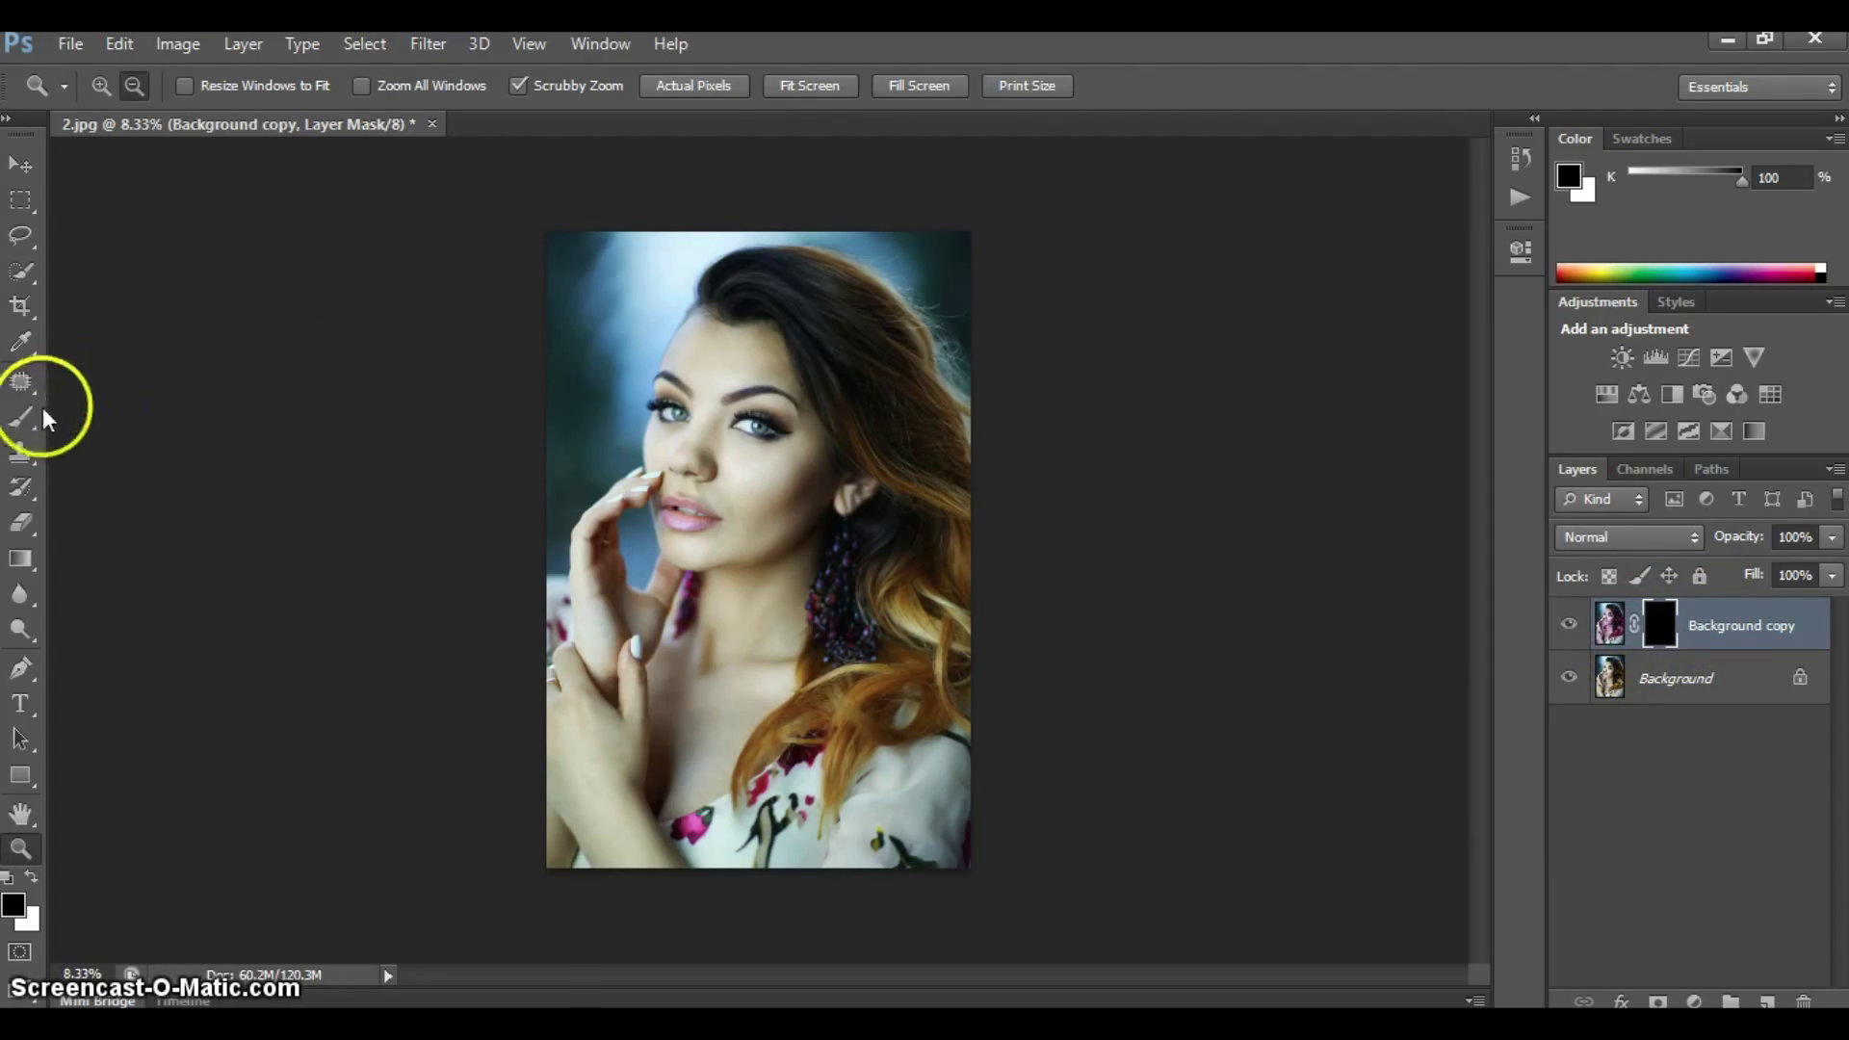
Paint white on the layer mask over all of the woman's hair with a soft 401 px brush at 0% hardness
left_click(21, 422)
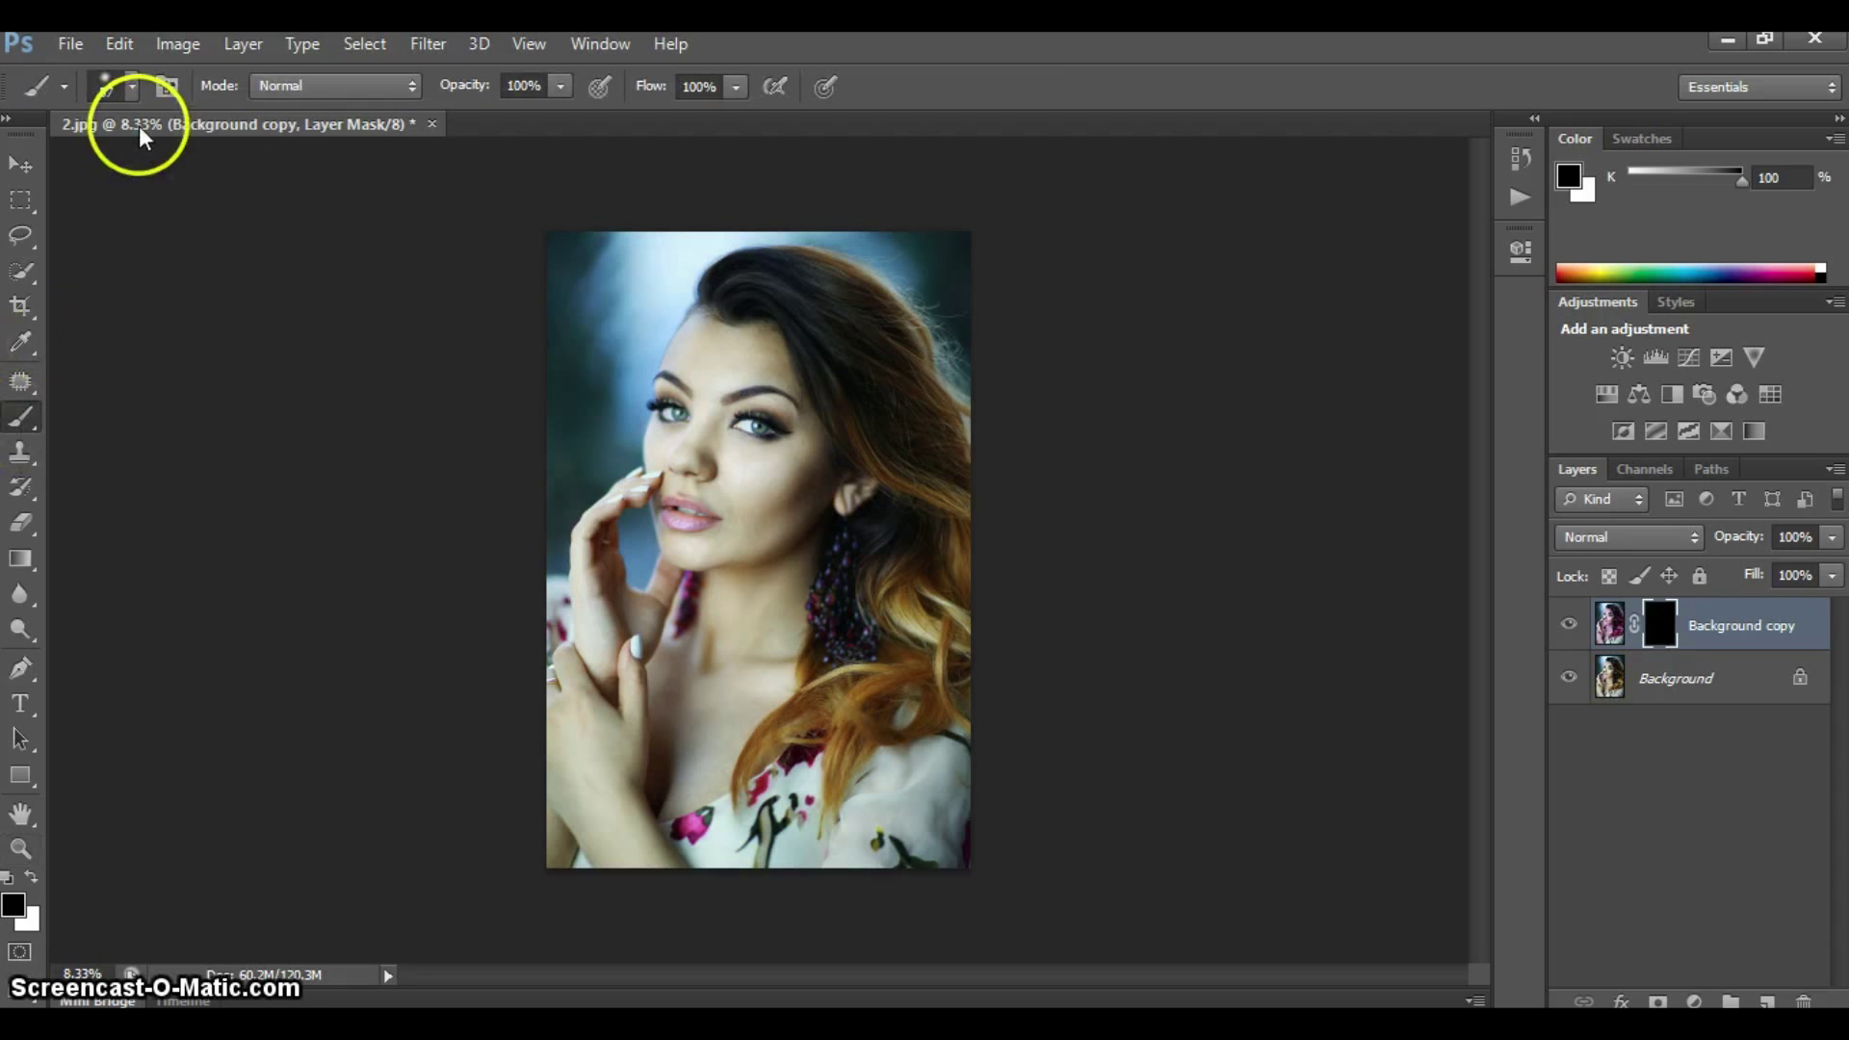
left_click(135, 84)
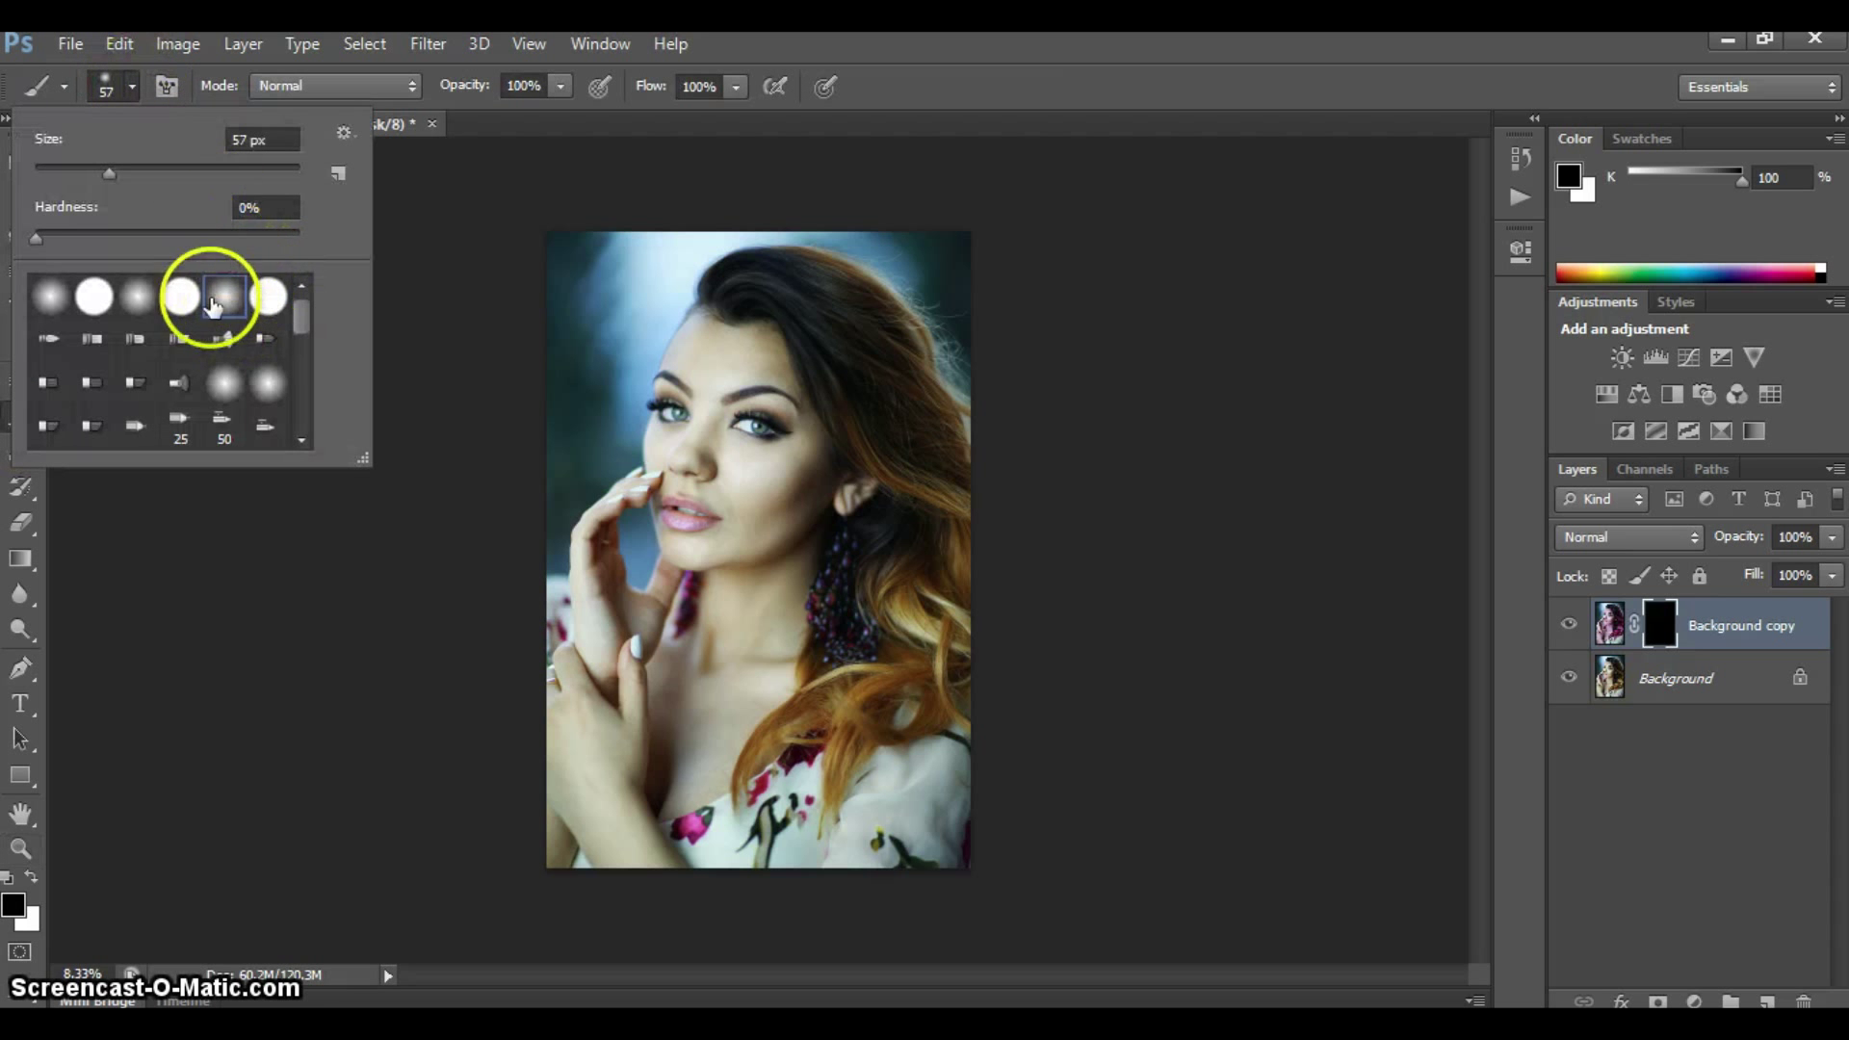
left_click(191, 169)
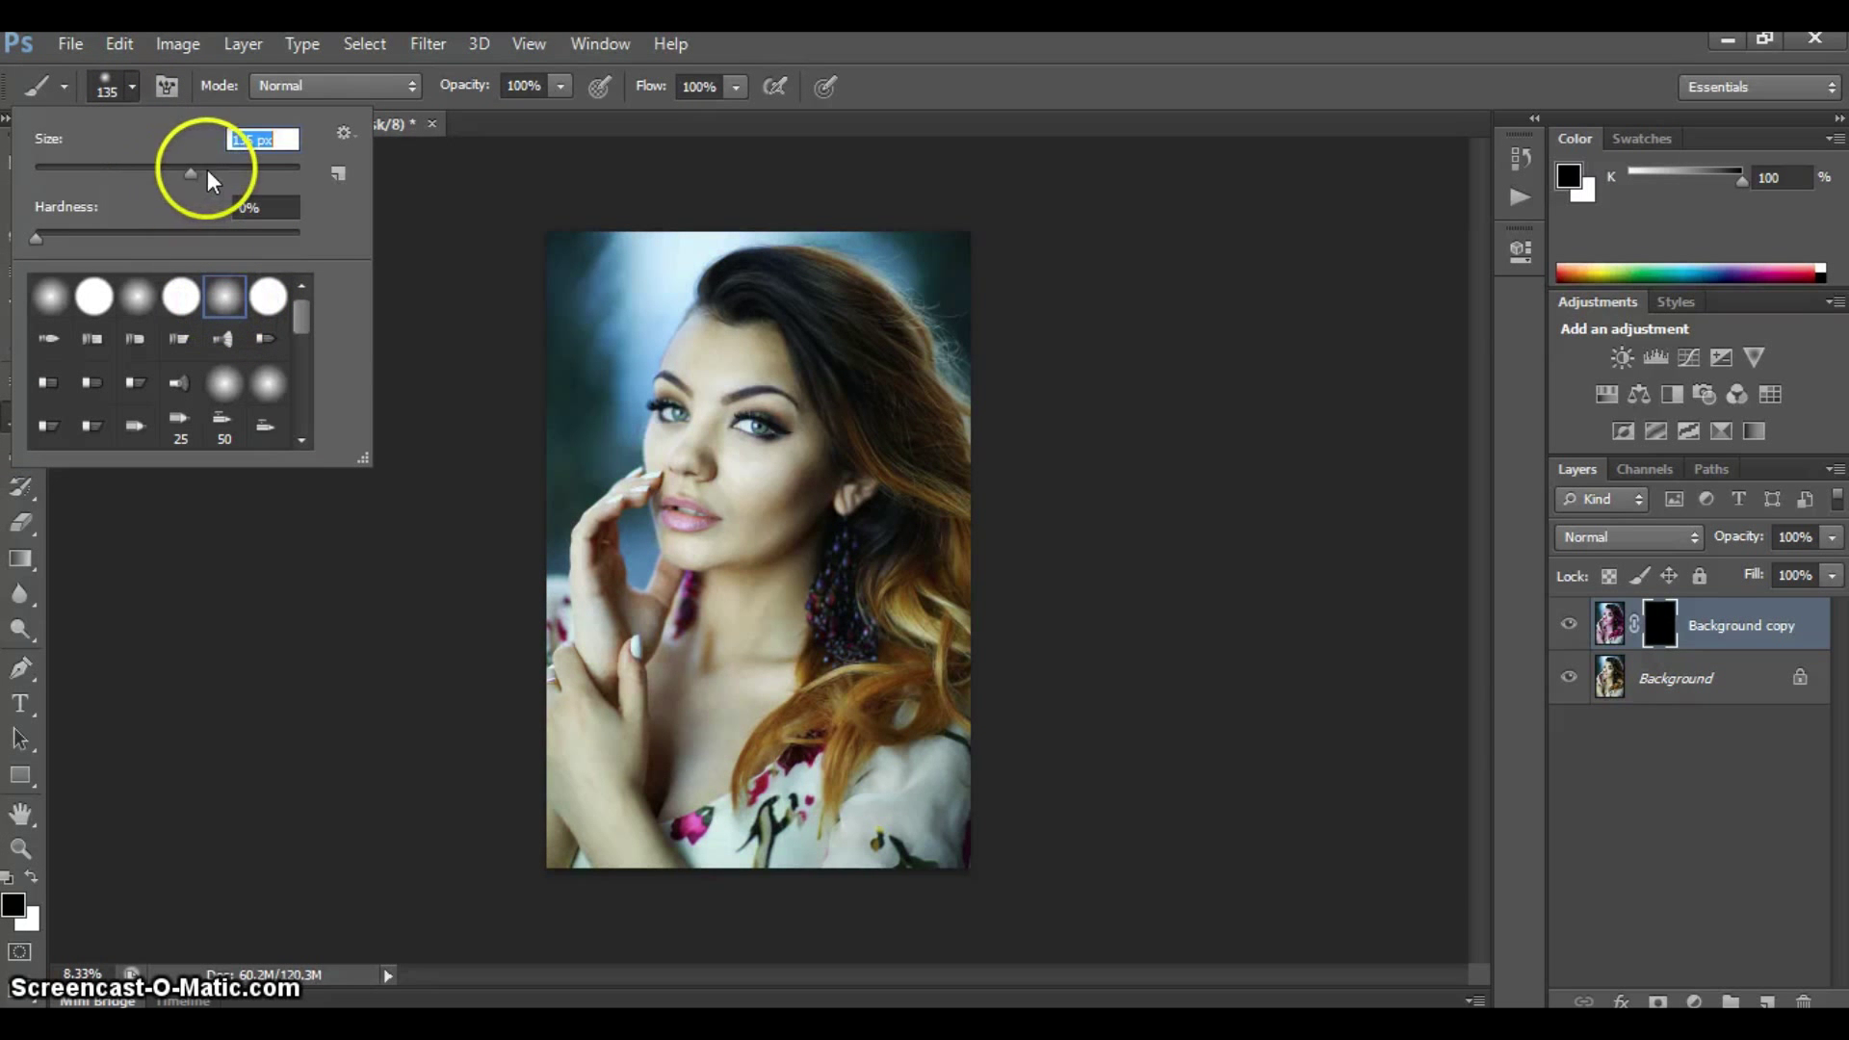
left_click(241, 170)
key("x")
mouse_move(854, 297)
left_mouse_down()
mouse_move(870, 309)
mouse_move(840, 288)
mouse_move(912, 325)
mouse_move(838, 413)
mouse_move(902, 473)
left_mouse_up()
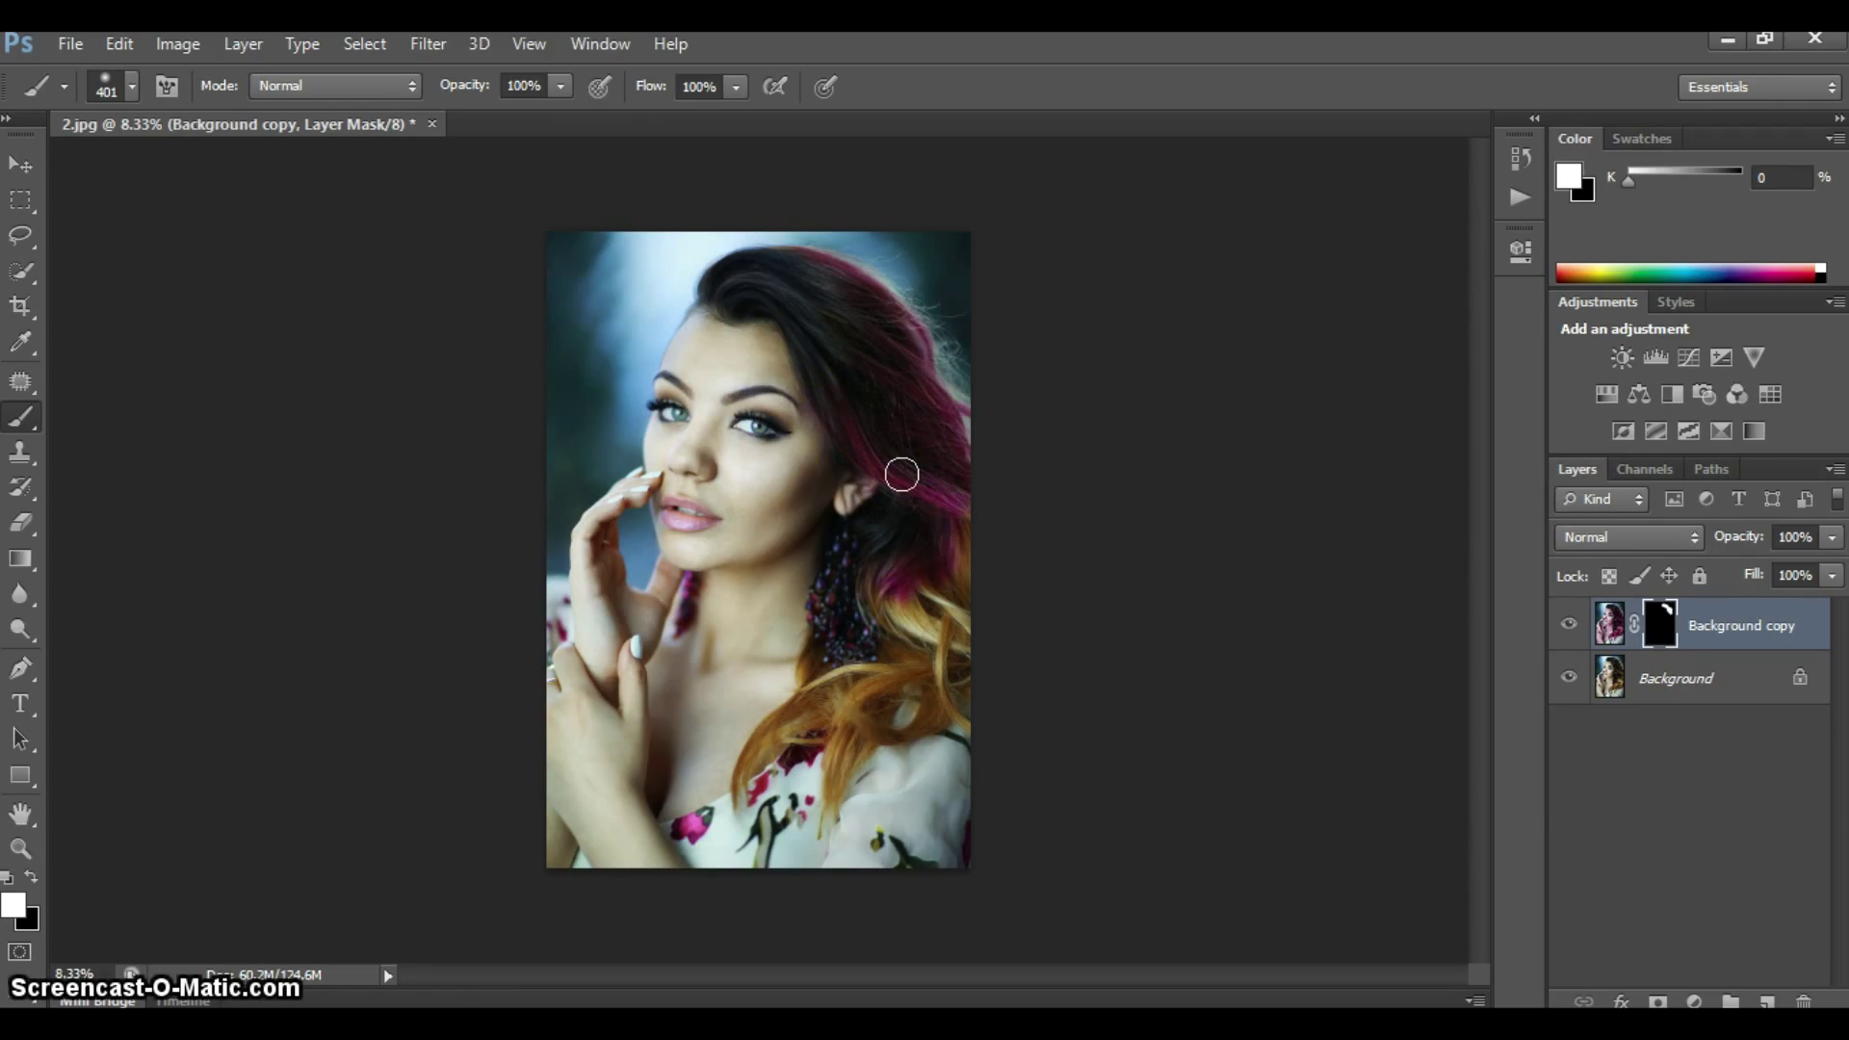
mouse_move(948, 633)
left_mouse_down()
mouse_move(959, 496)
mouse_move(896, 670)
mouse_move(817, 652)
mouse_move(820, 698)
mouse_move(904, 702)
mouse_move(838, 767)
mouse_move(986, 702)
mouse_move(904, 713)
mouse_move(982, 706)
mouse_move(964, 727)
mouse_move(858, 673)
mouse_move(747, 755)
mouse_move(792, 710)
mouse_move(838, 755)
mouse_move(836, 817)
left_mouse_up()
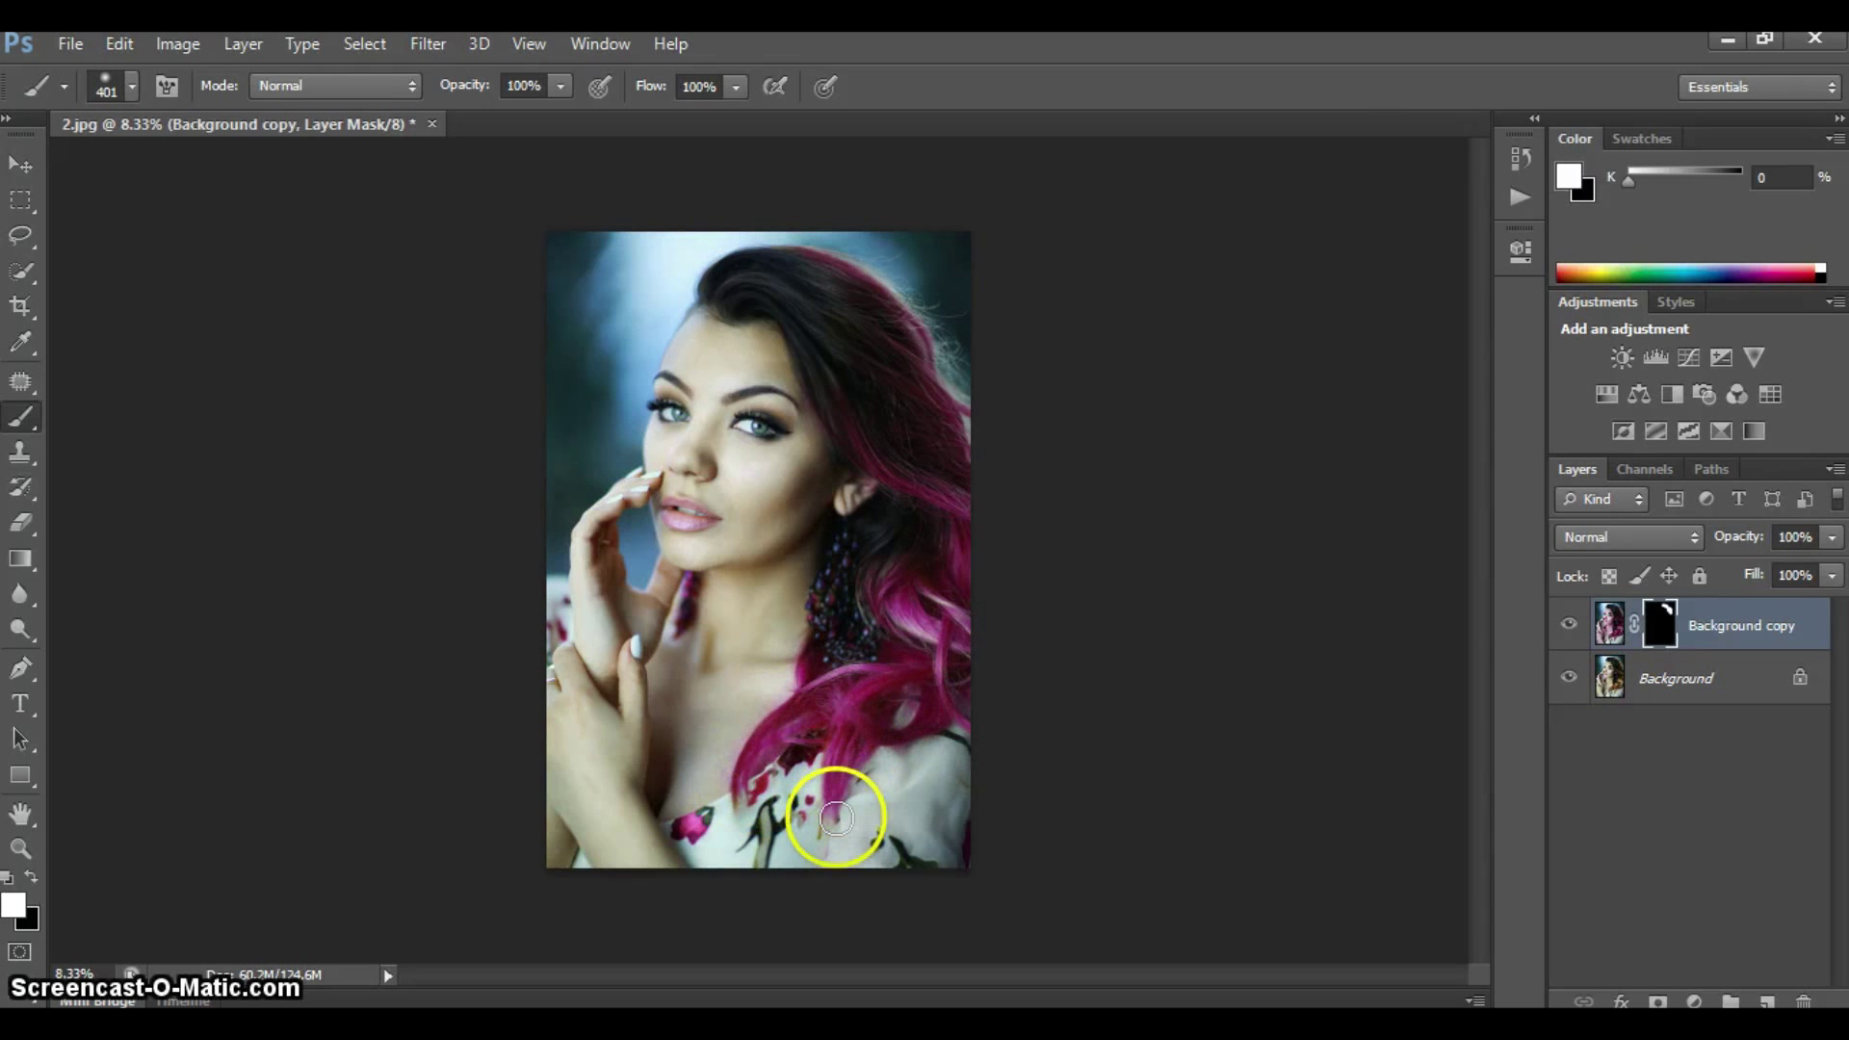
Compare the hair before and after recoloring by hiding and showing the Background copy layer
left_click(1571, 625)
left_click(1570, 625)
left_click(1571, 625)
left_click(1570, 625)
left_click(1667, 674)
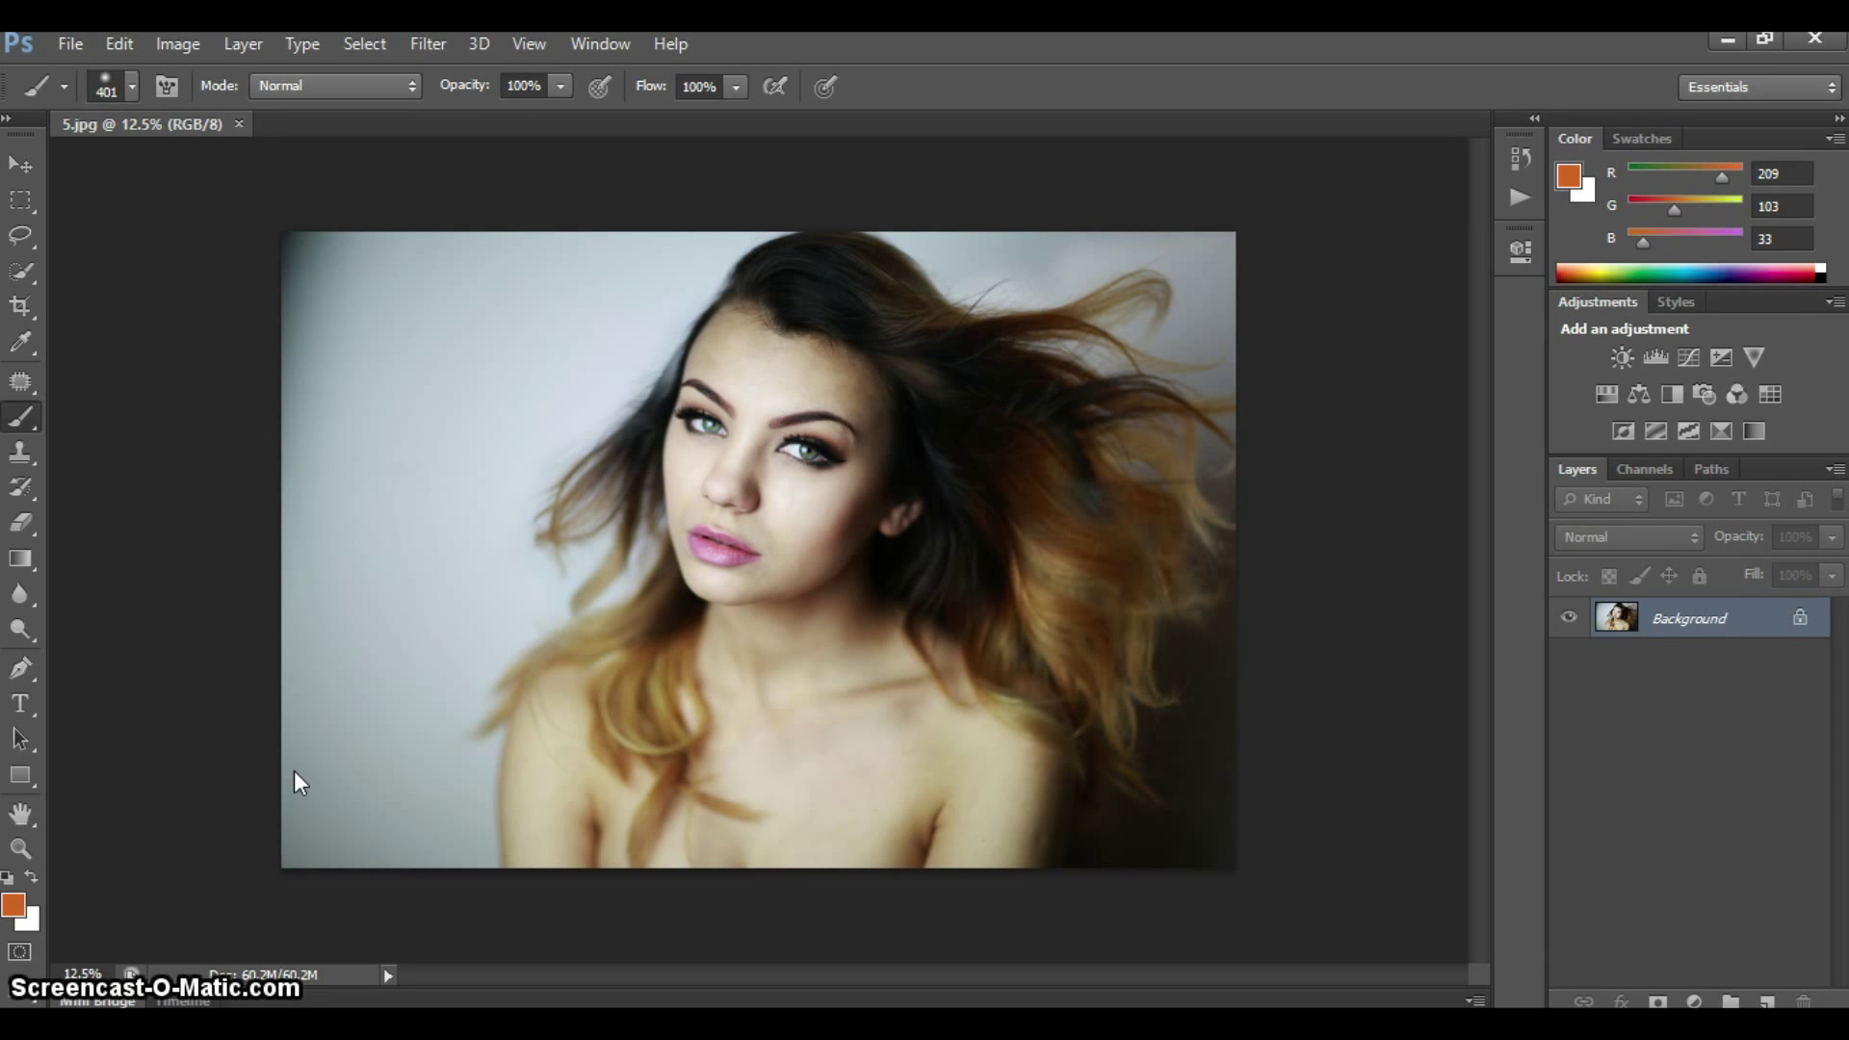
Duplicate the Background layer of 5.jpg, keeping the default layer name and destination
left_click(29, 843)
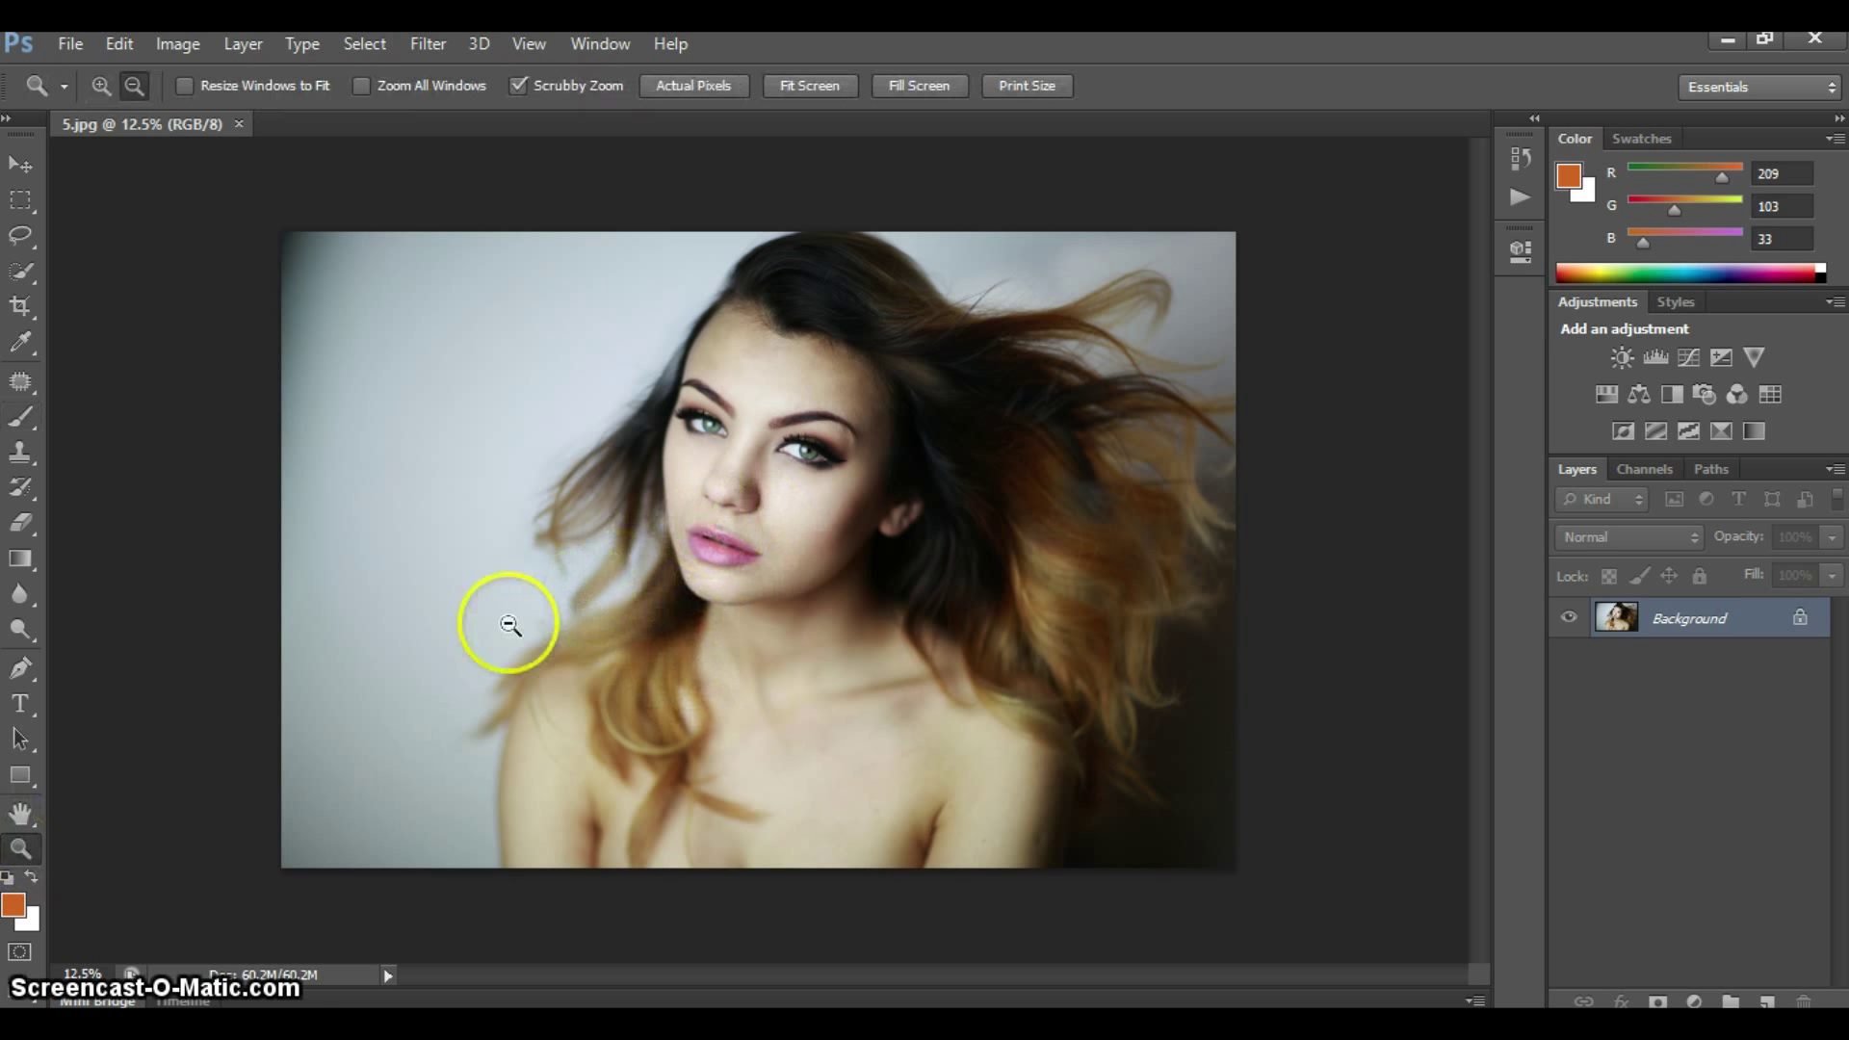
left_click(135, 86)
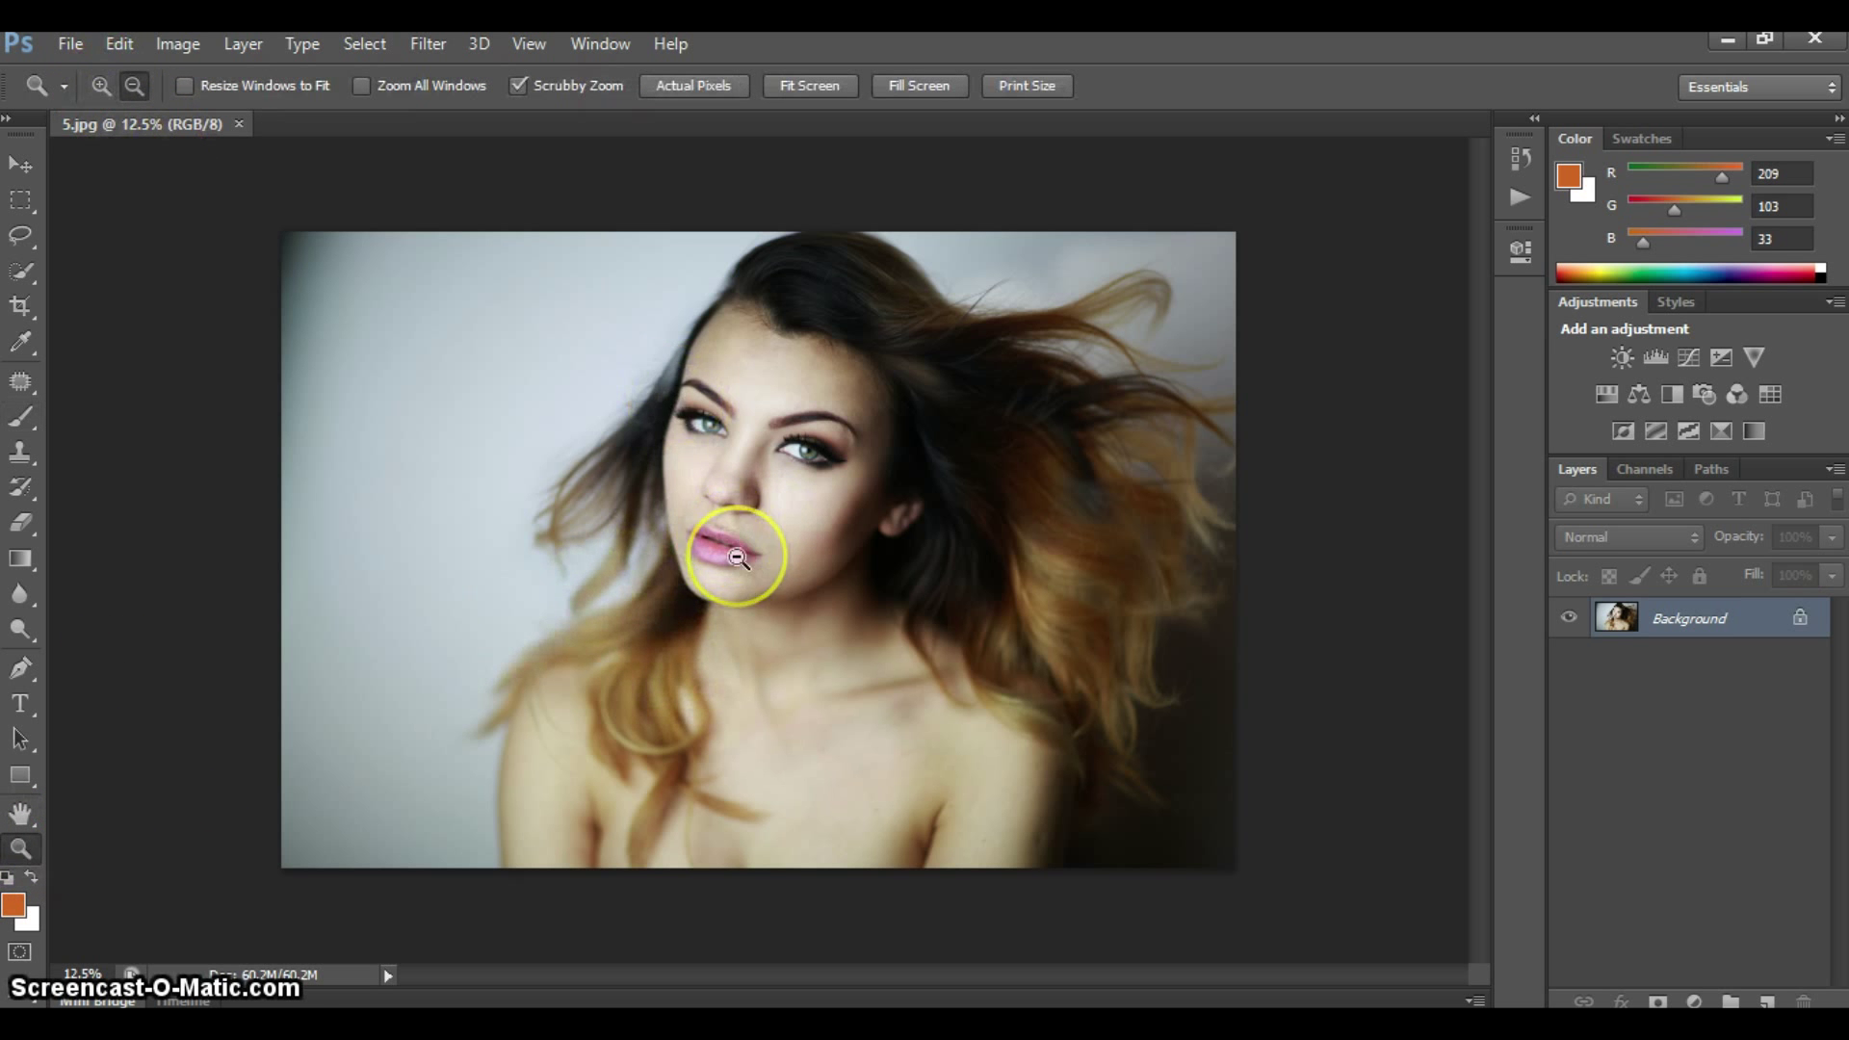
left_click(736, 556)
left_click(100, 86)
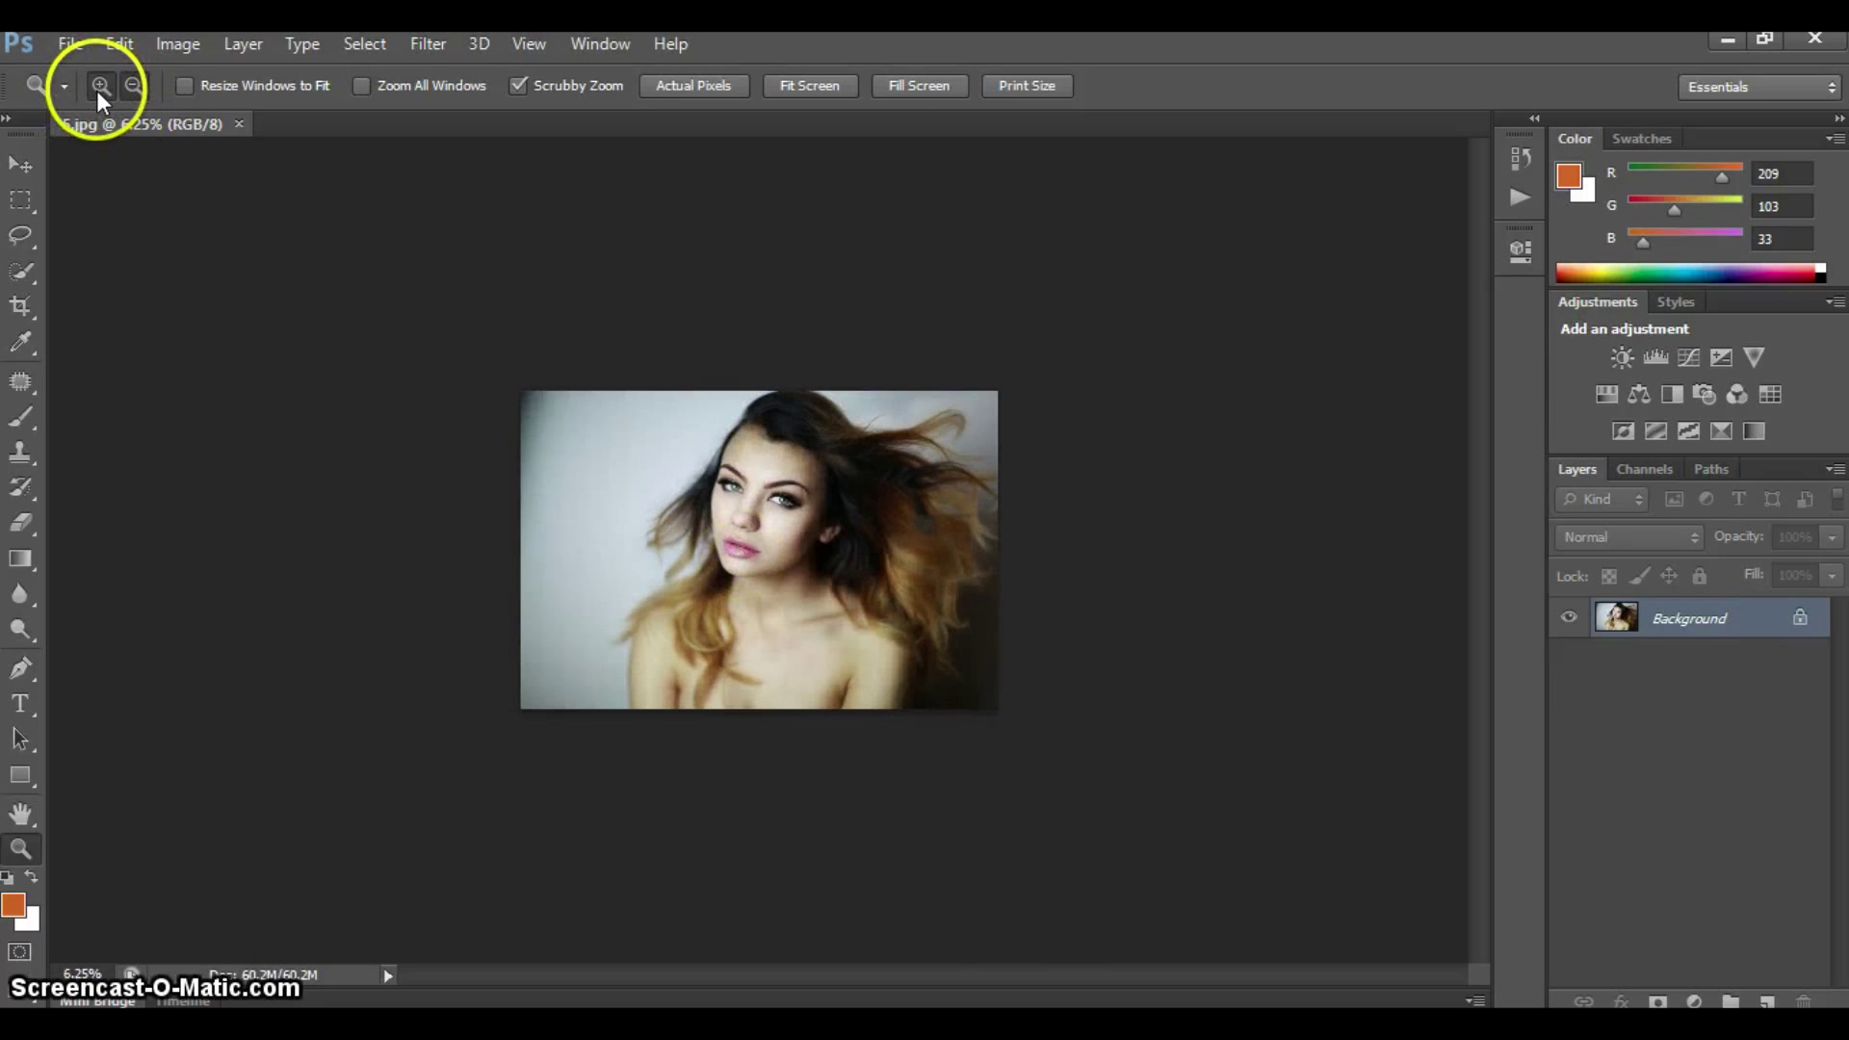
left_click_drag(755, 564, 702, 446)
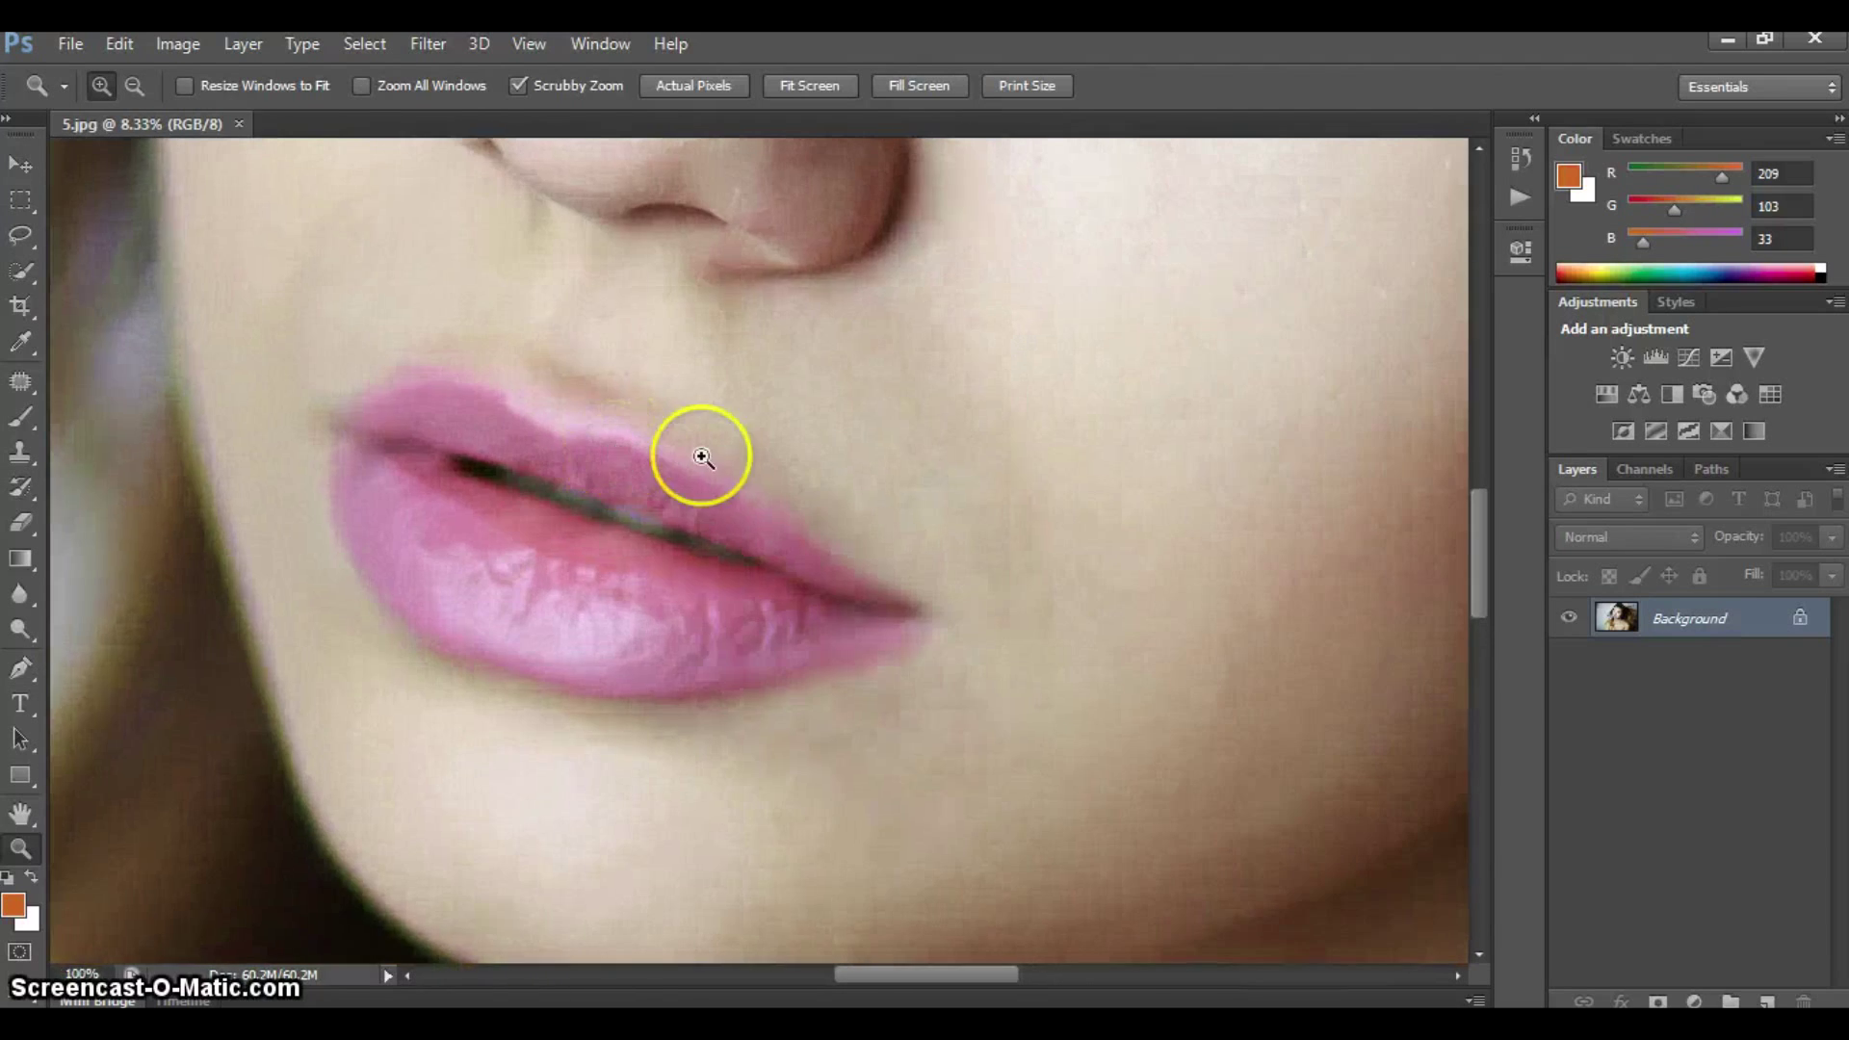
right_click(1669, 630)
left_click(1591, 686)
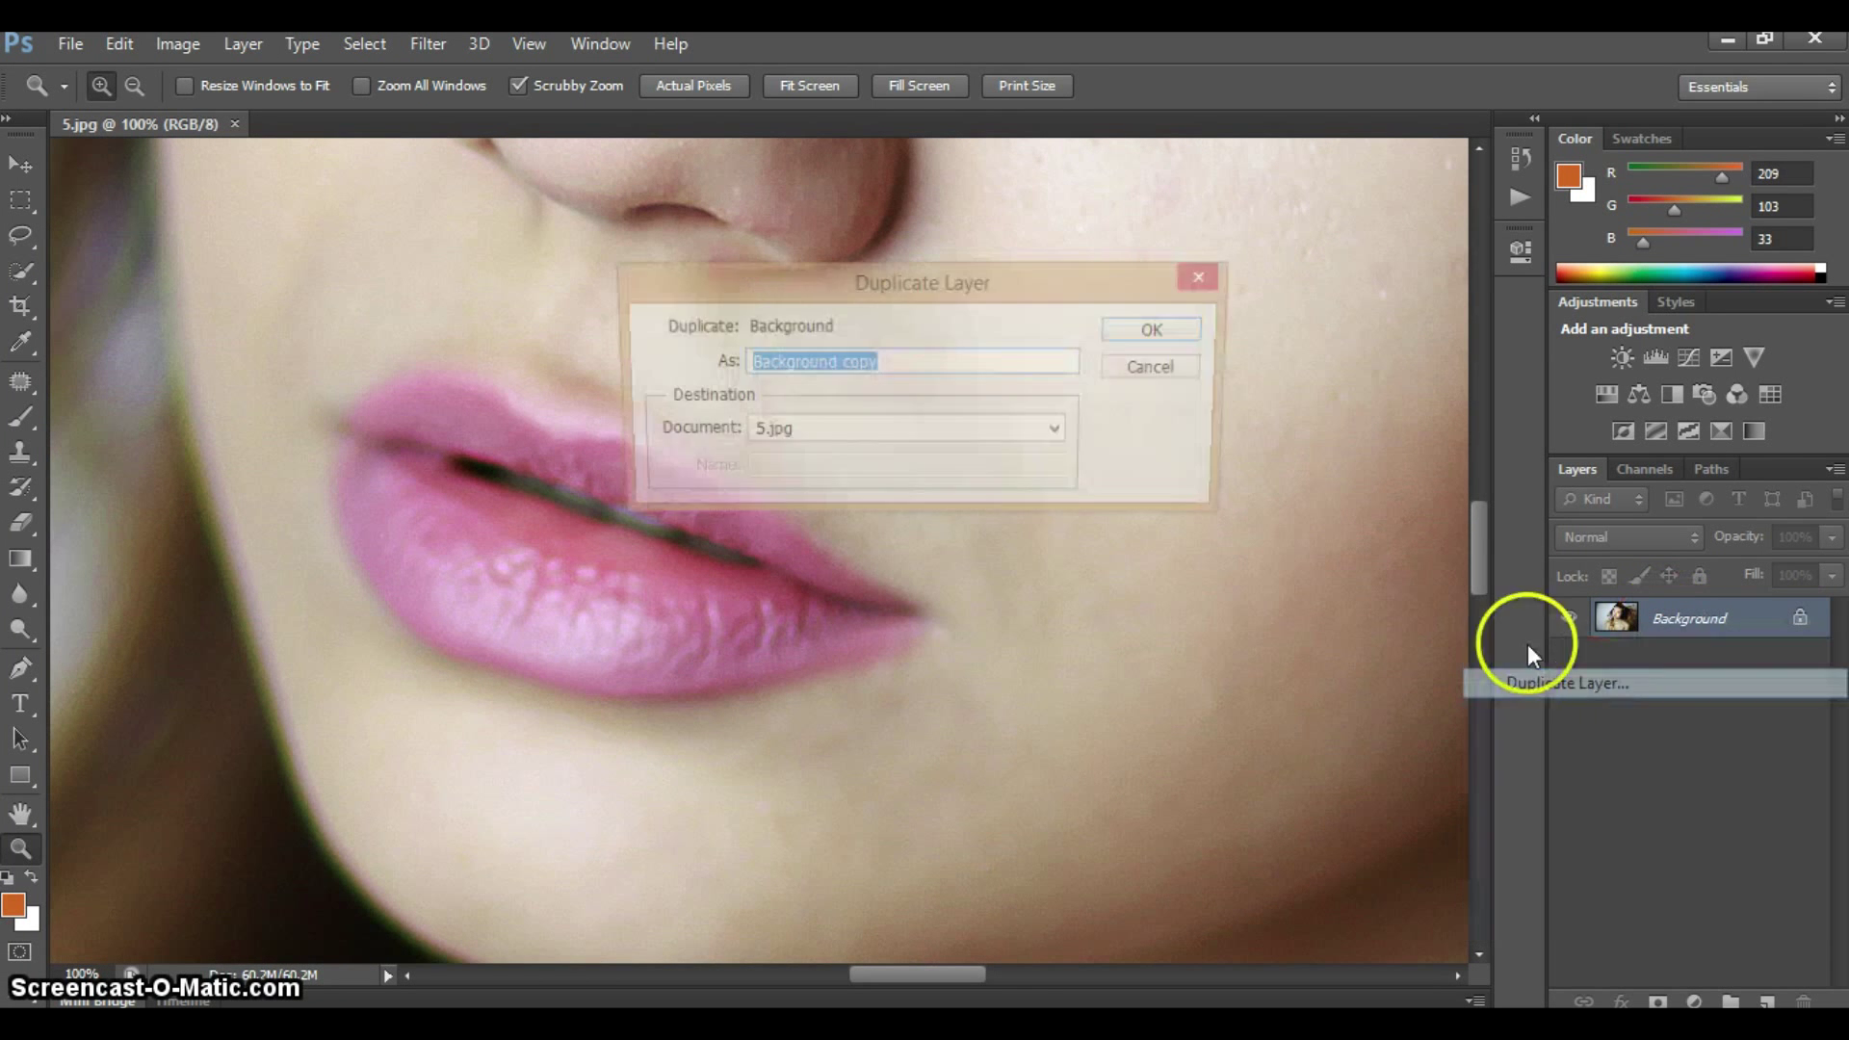
left_click(1156, 337)
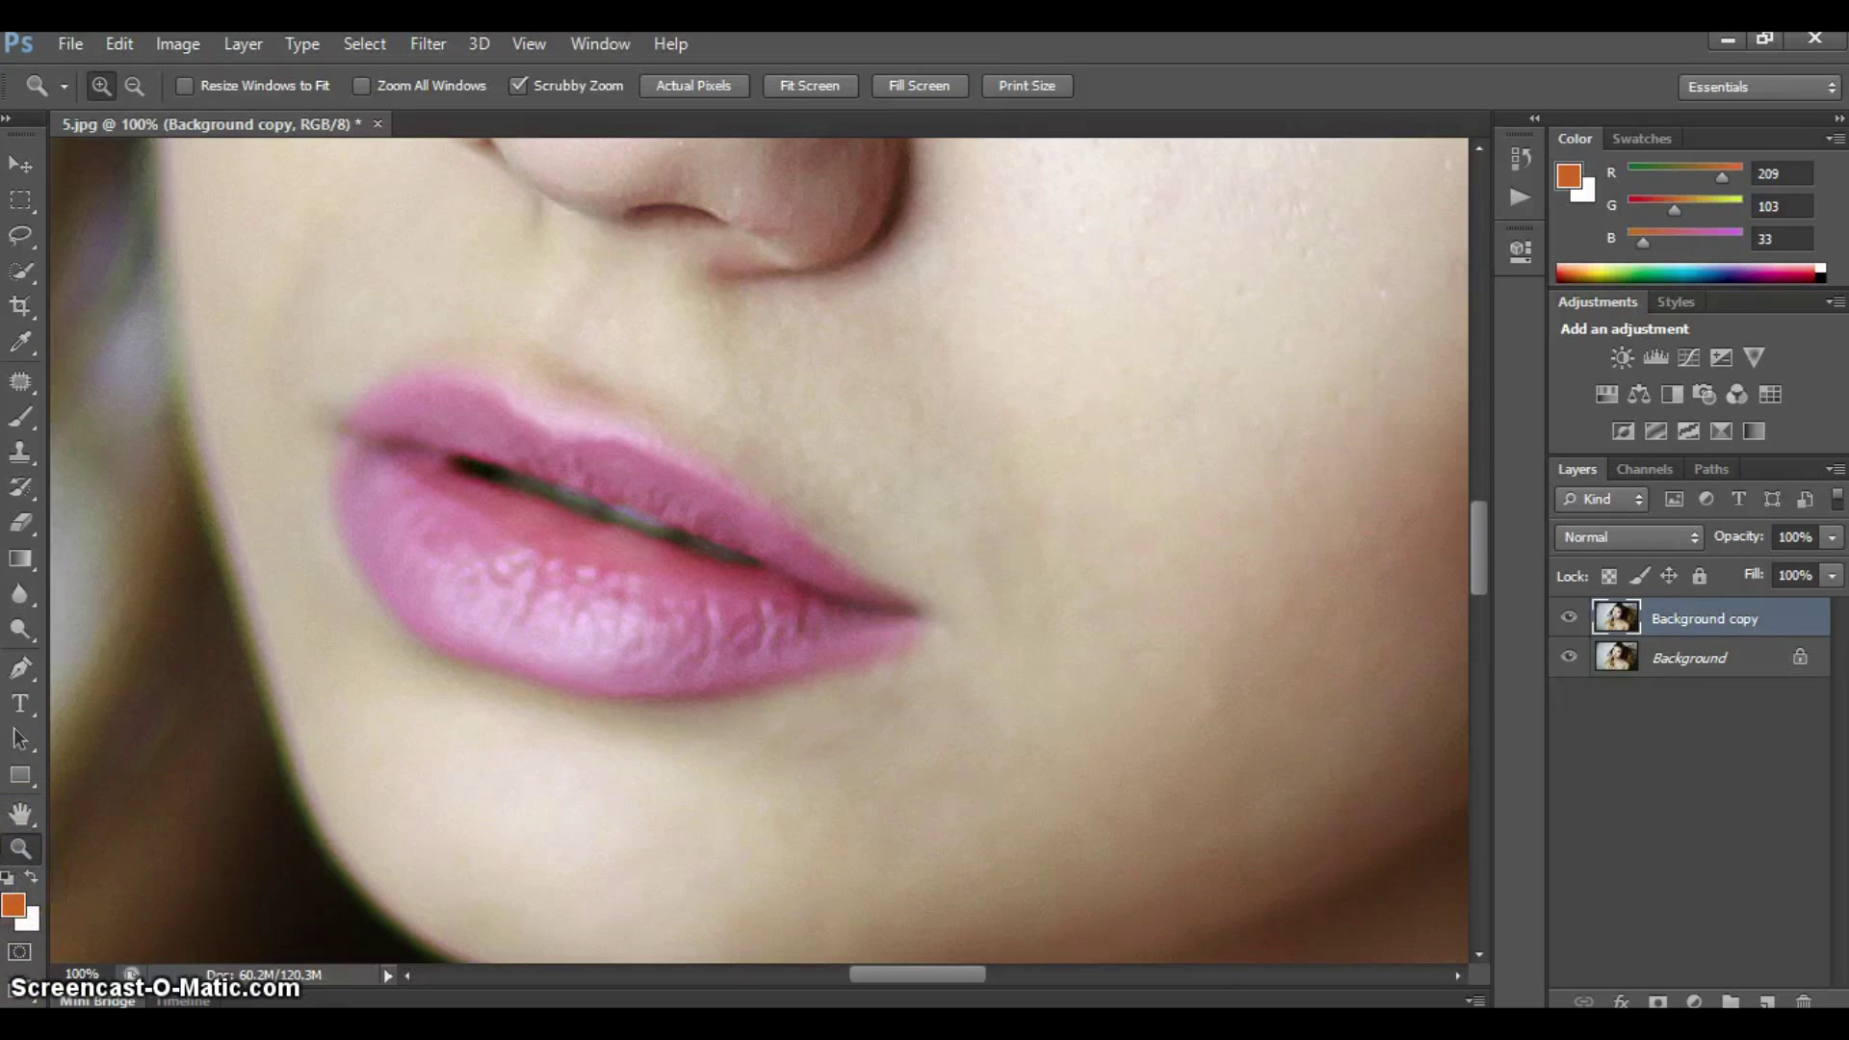
Set the foreground color to the orange cf7321
left_click(14, 907)
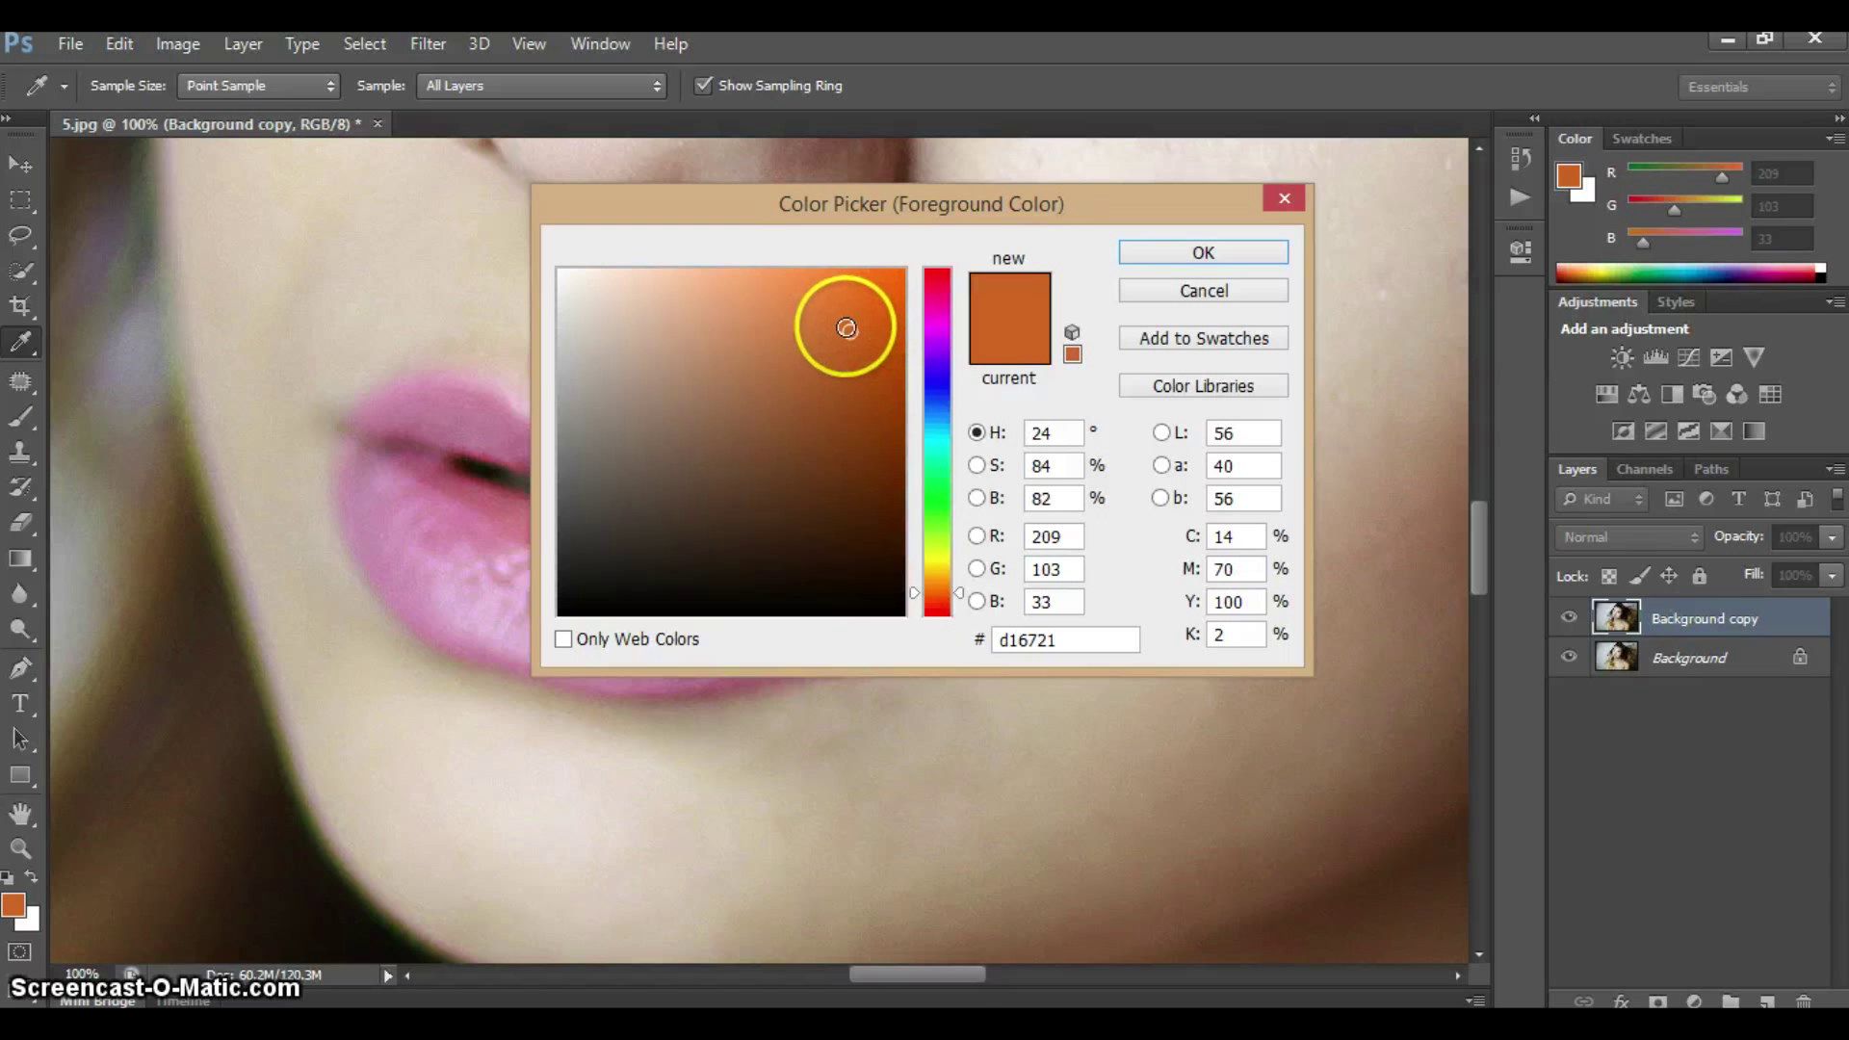
left_click(853, 329)
left_click_drag(852, 328, 848, 334)
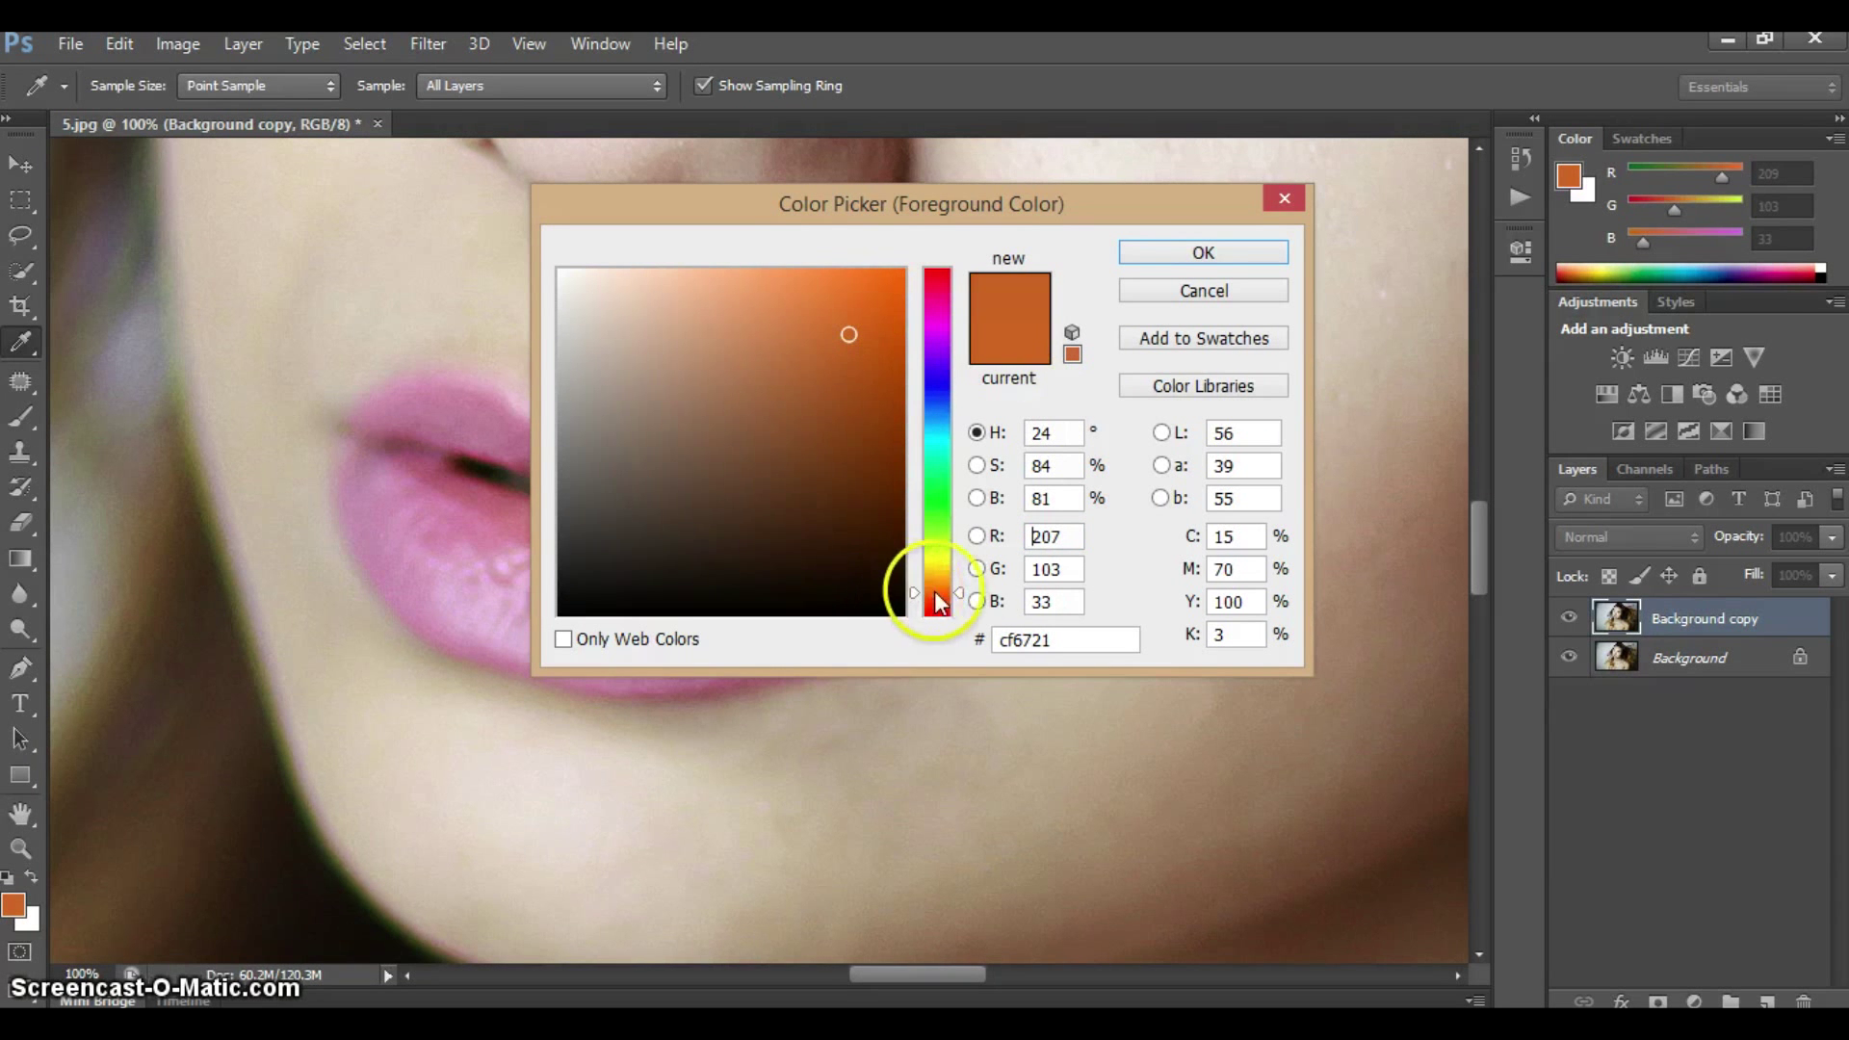
mouse_move(957, 594)
left_mouse_down()
mouse_move(957, 285)
mouse_move(957, 610)
mouse_move(957, 543)
mouse_move(951, 589)
left_mouse_up()
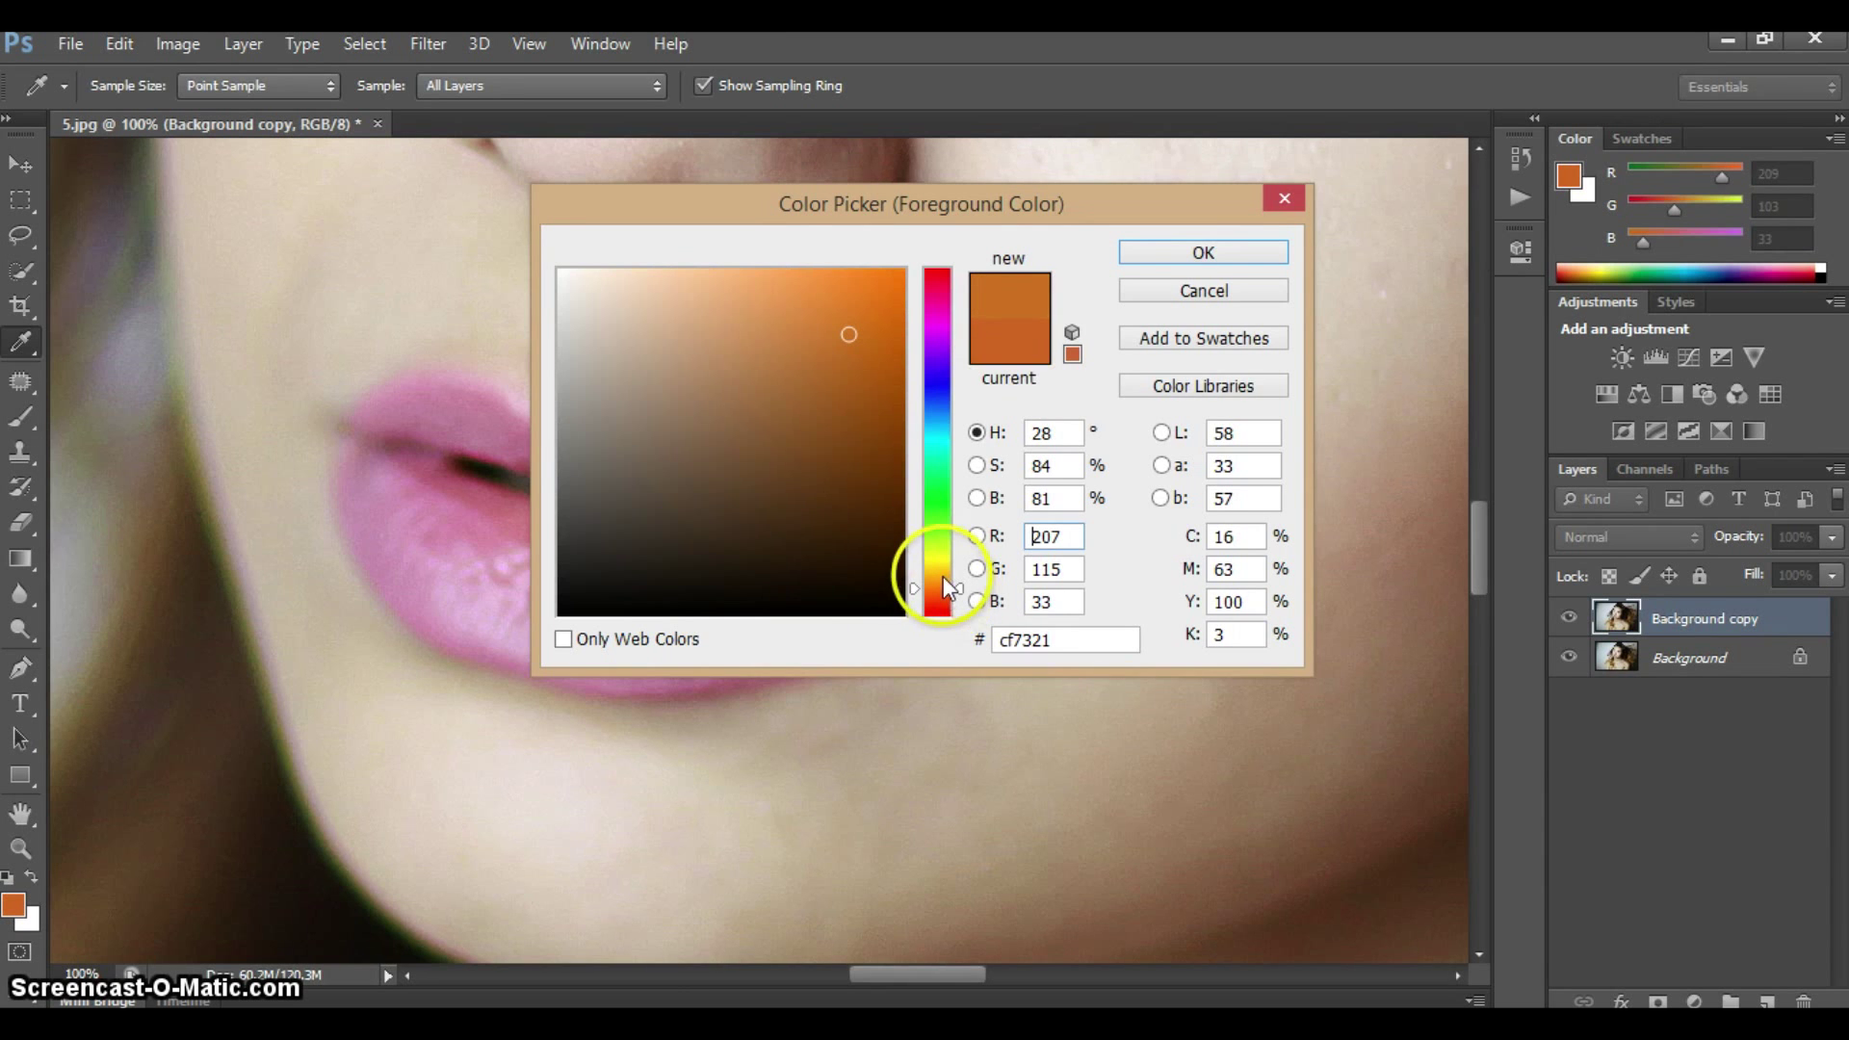
left_click(1190, 250)
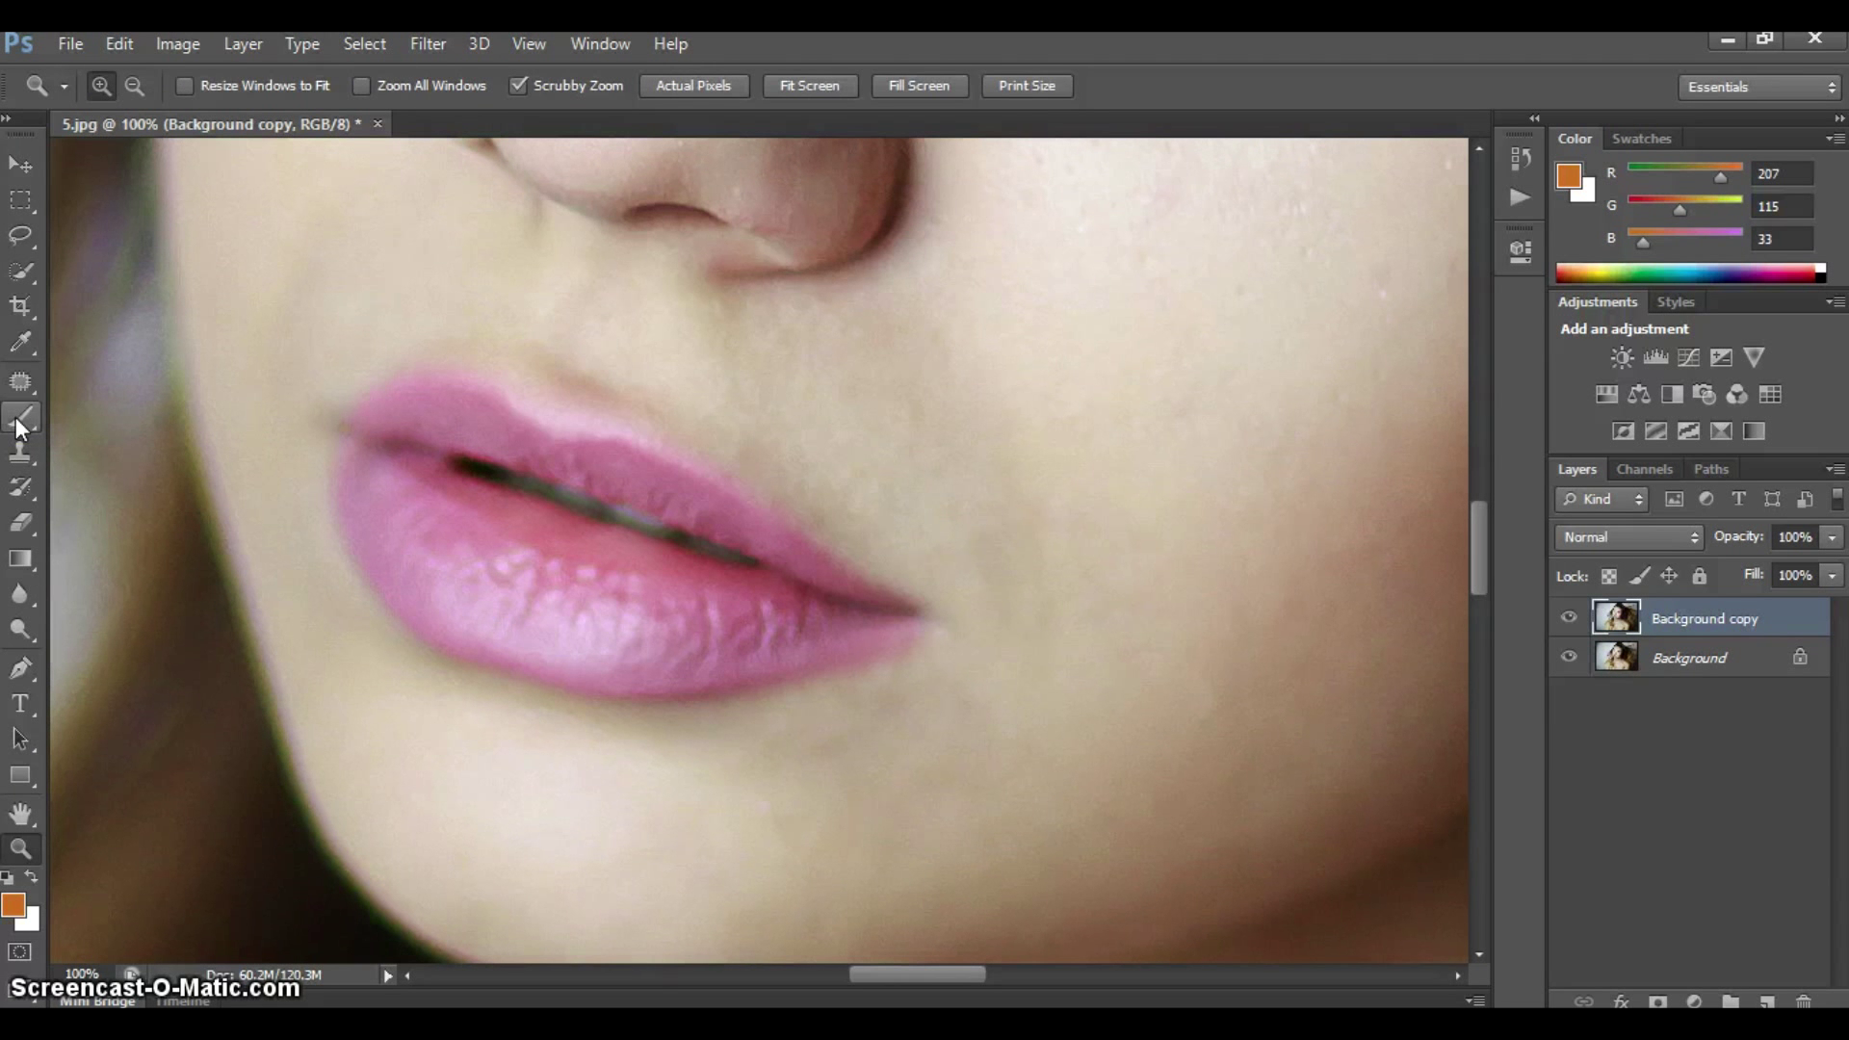
Paint orange over the left and middle of the lower lip with a soft 123 px brush, and erase the stray dab beside the face
left_click(16, 418)
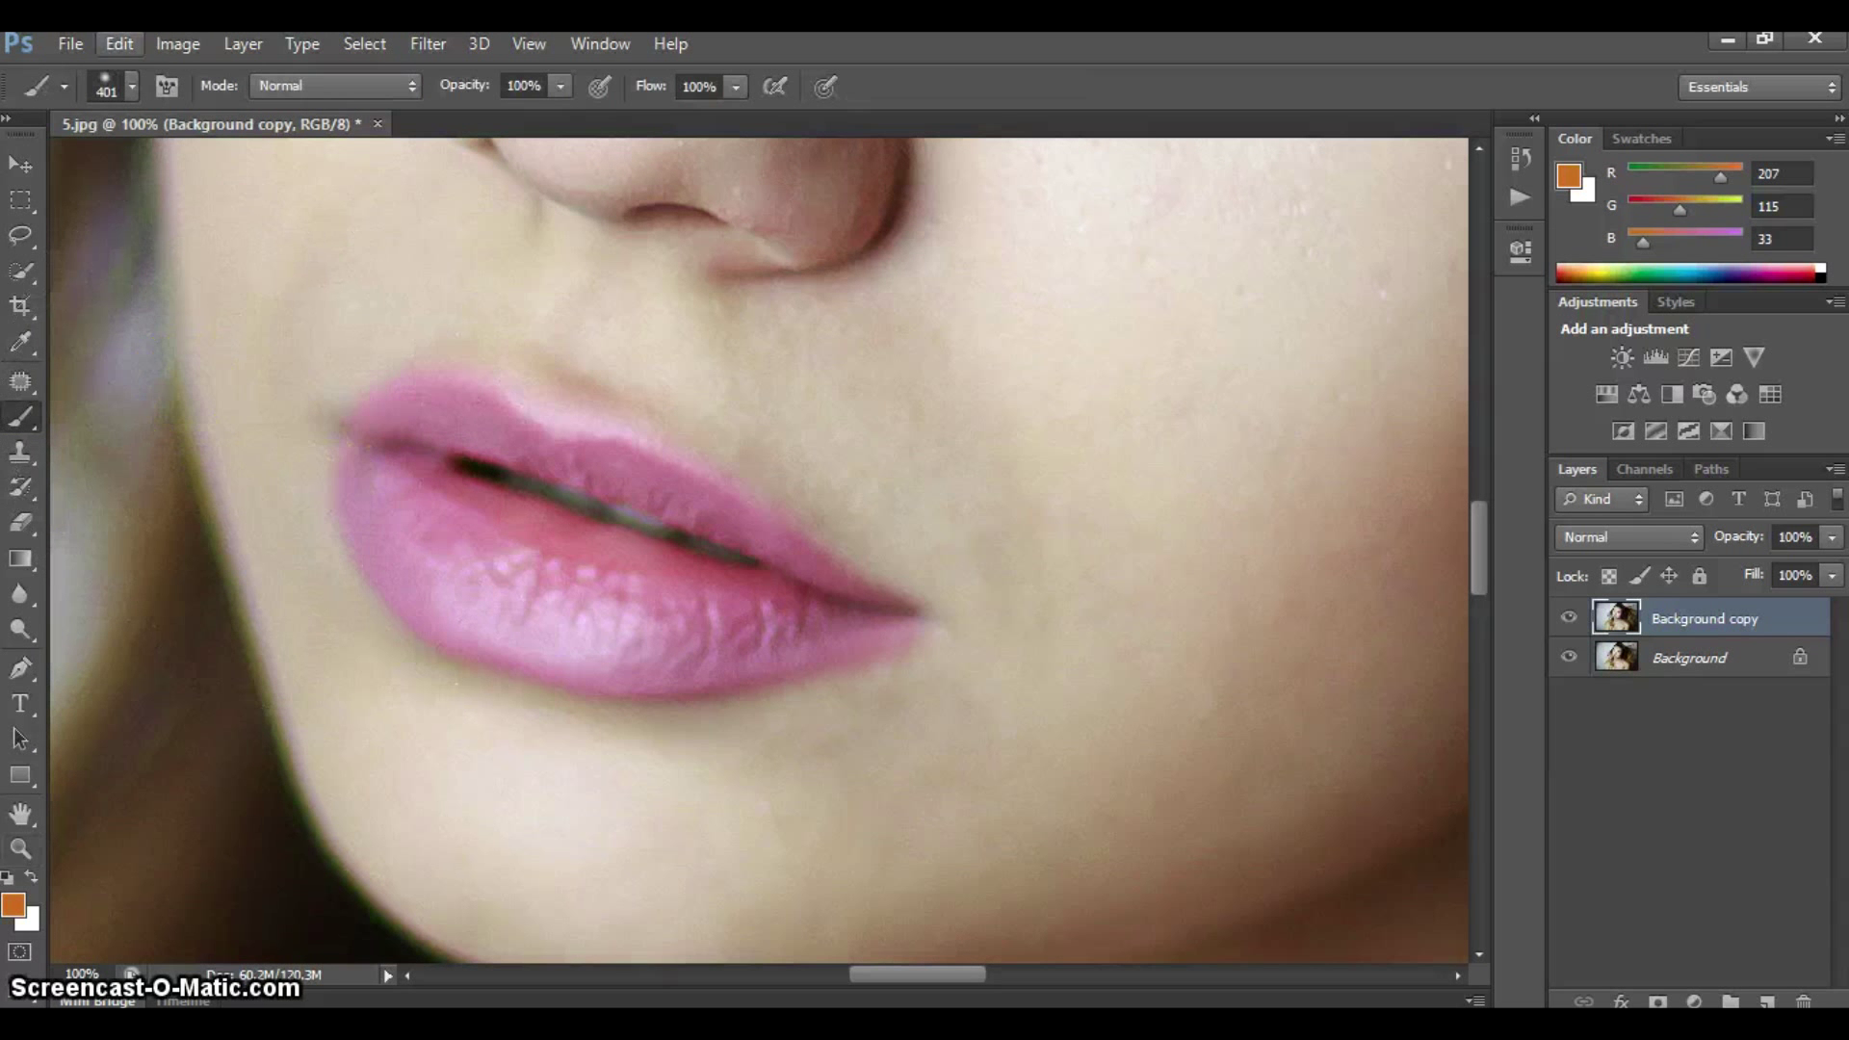
left_click(132, 86)
left_click_drag(252, 175, 248, 175)
mouse_move(487, 545)
left_mouse_down()
mouse_move(446, 536)
mouse_move(665, 626)
mouse_move(475, 577)
left_mouse_up()
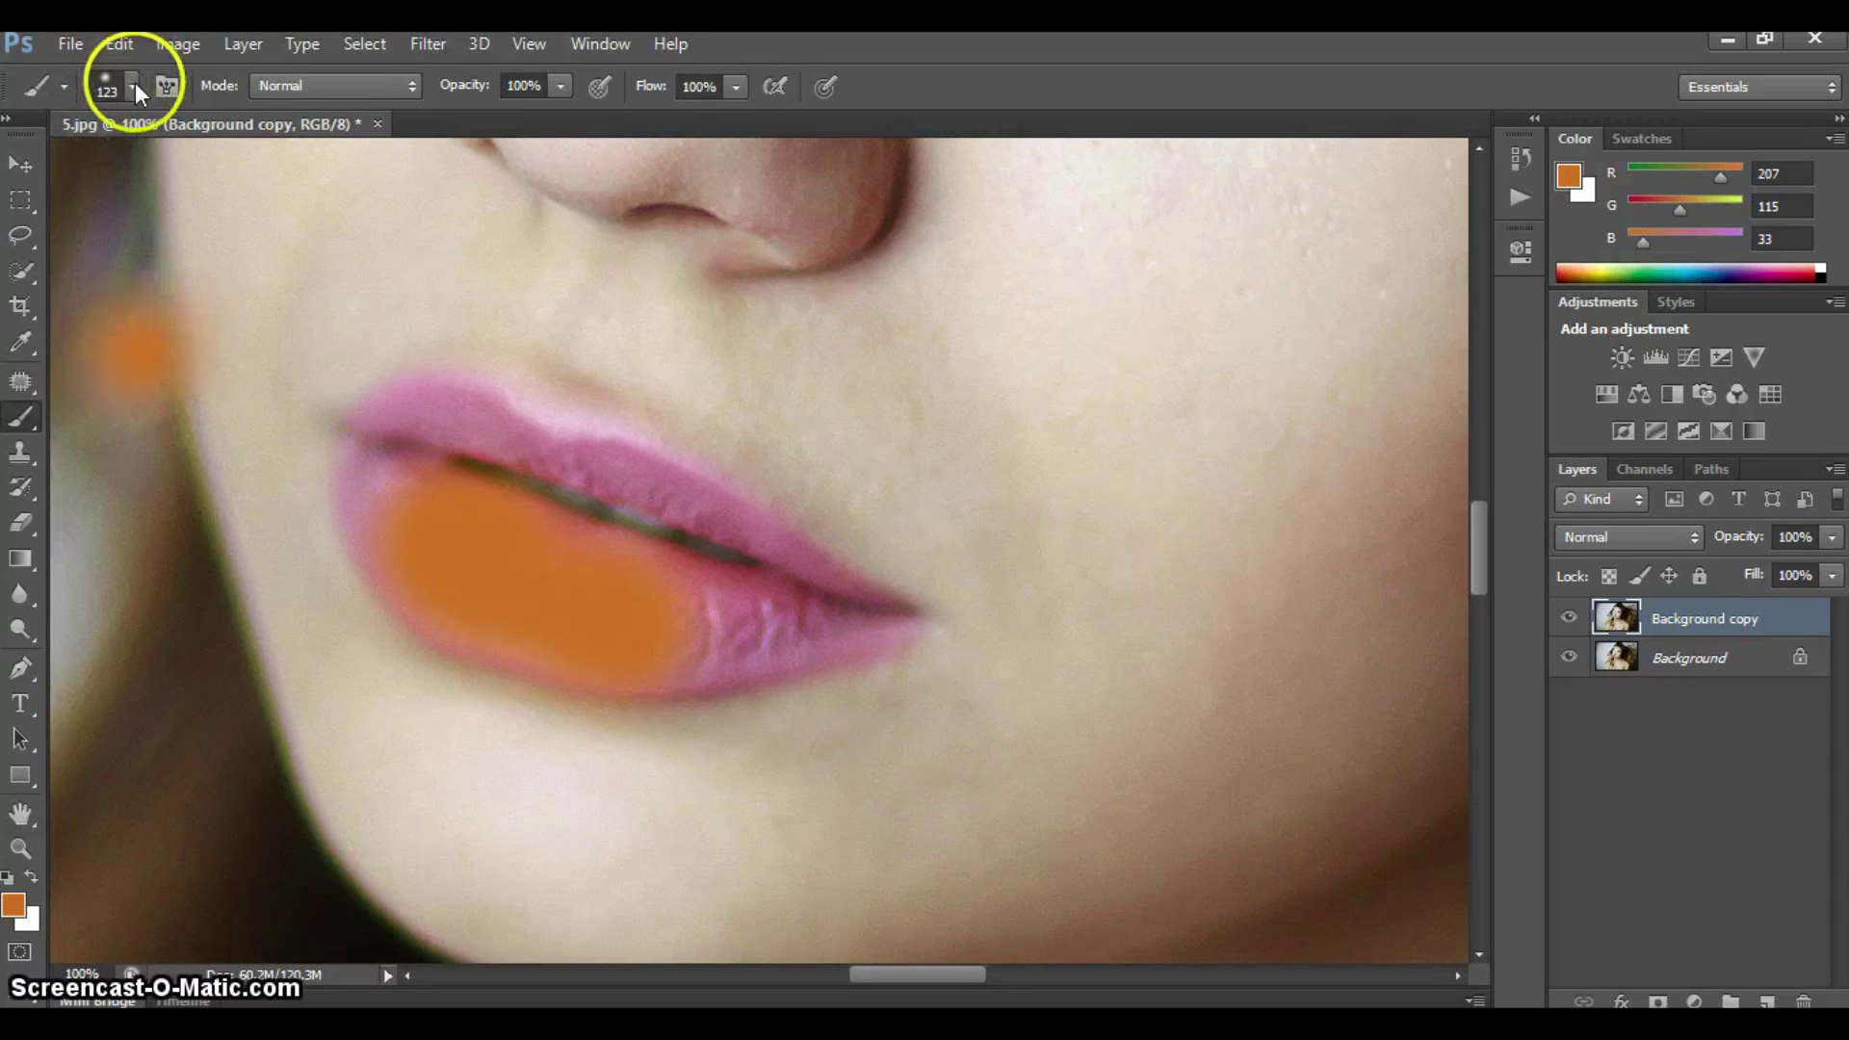
left_click(25, 532)
left_click_drag(123, 351, 111, 339)
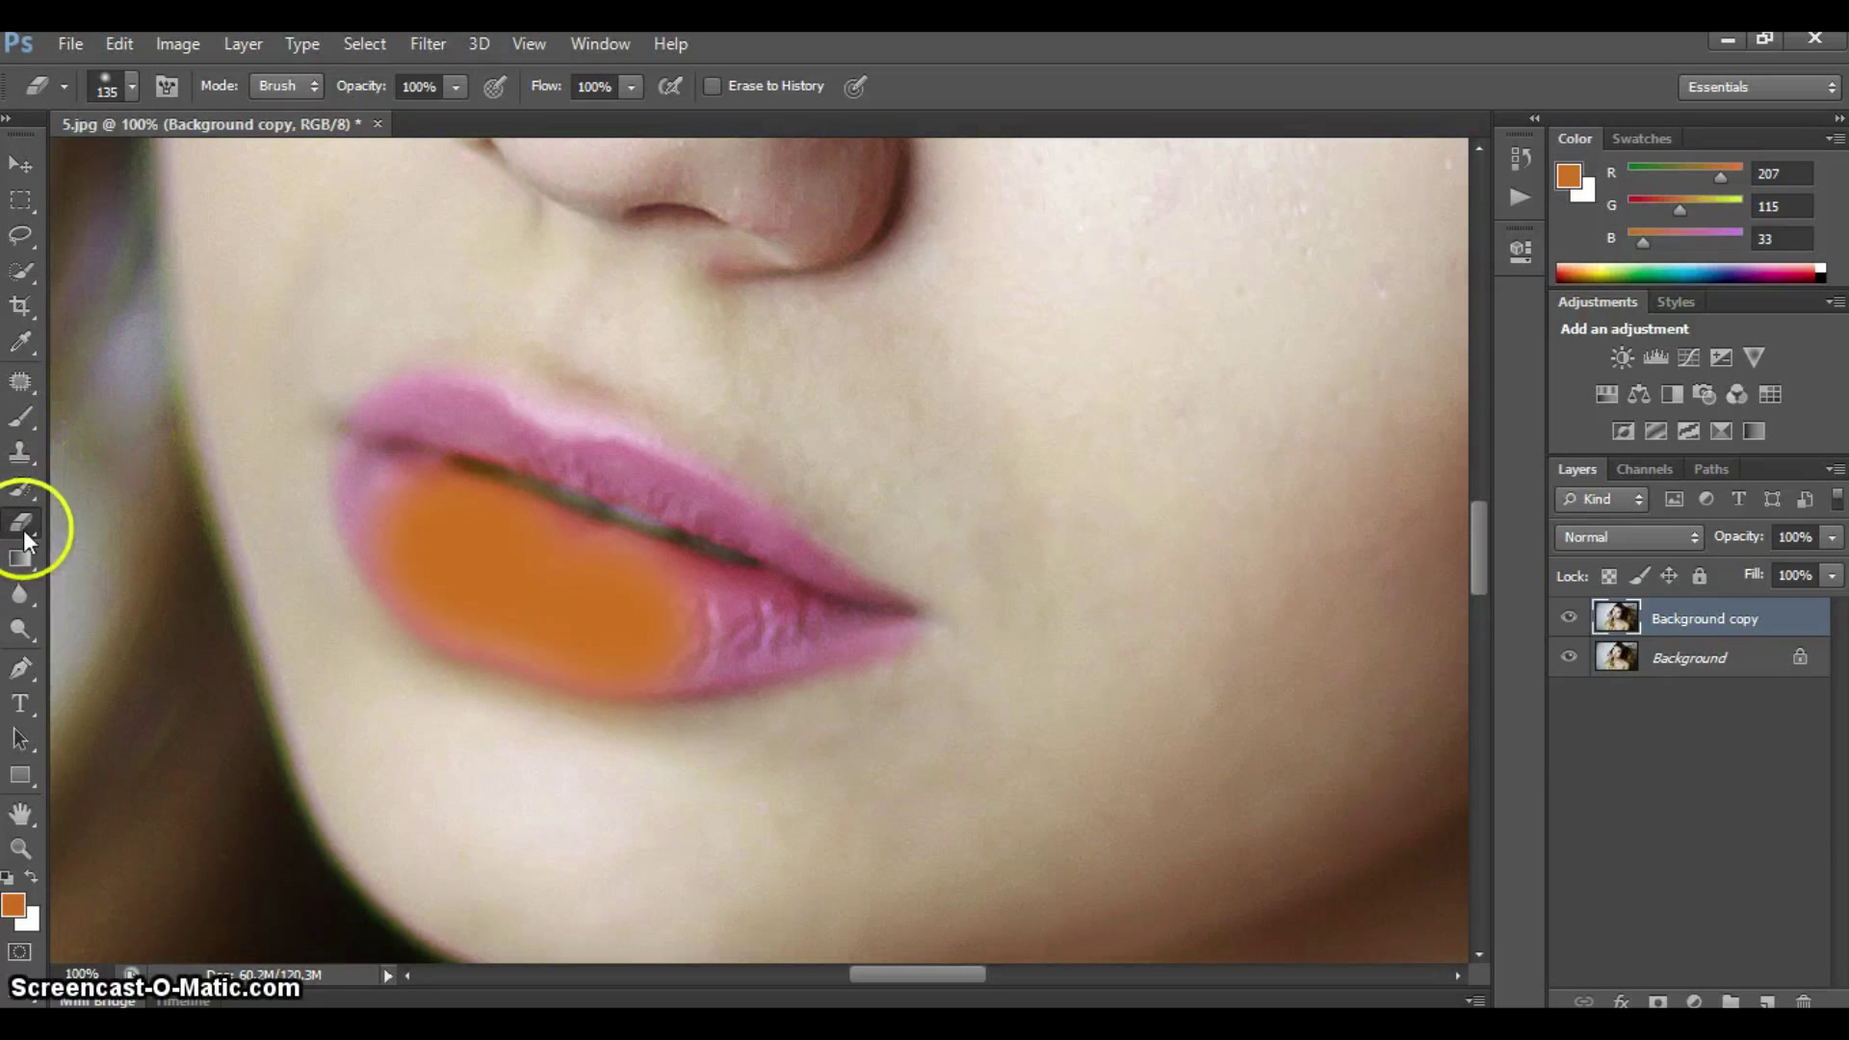
Extend the orange paint toward both ends of the lower lip with a soft 88 px brush
left_click(17, 420)
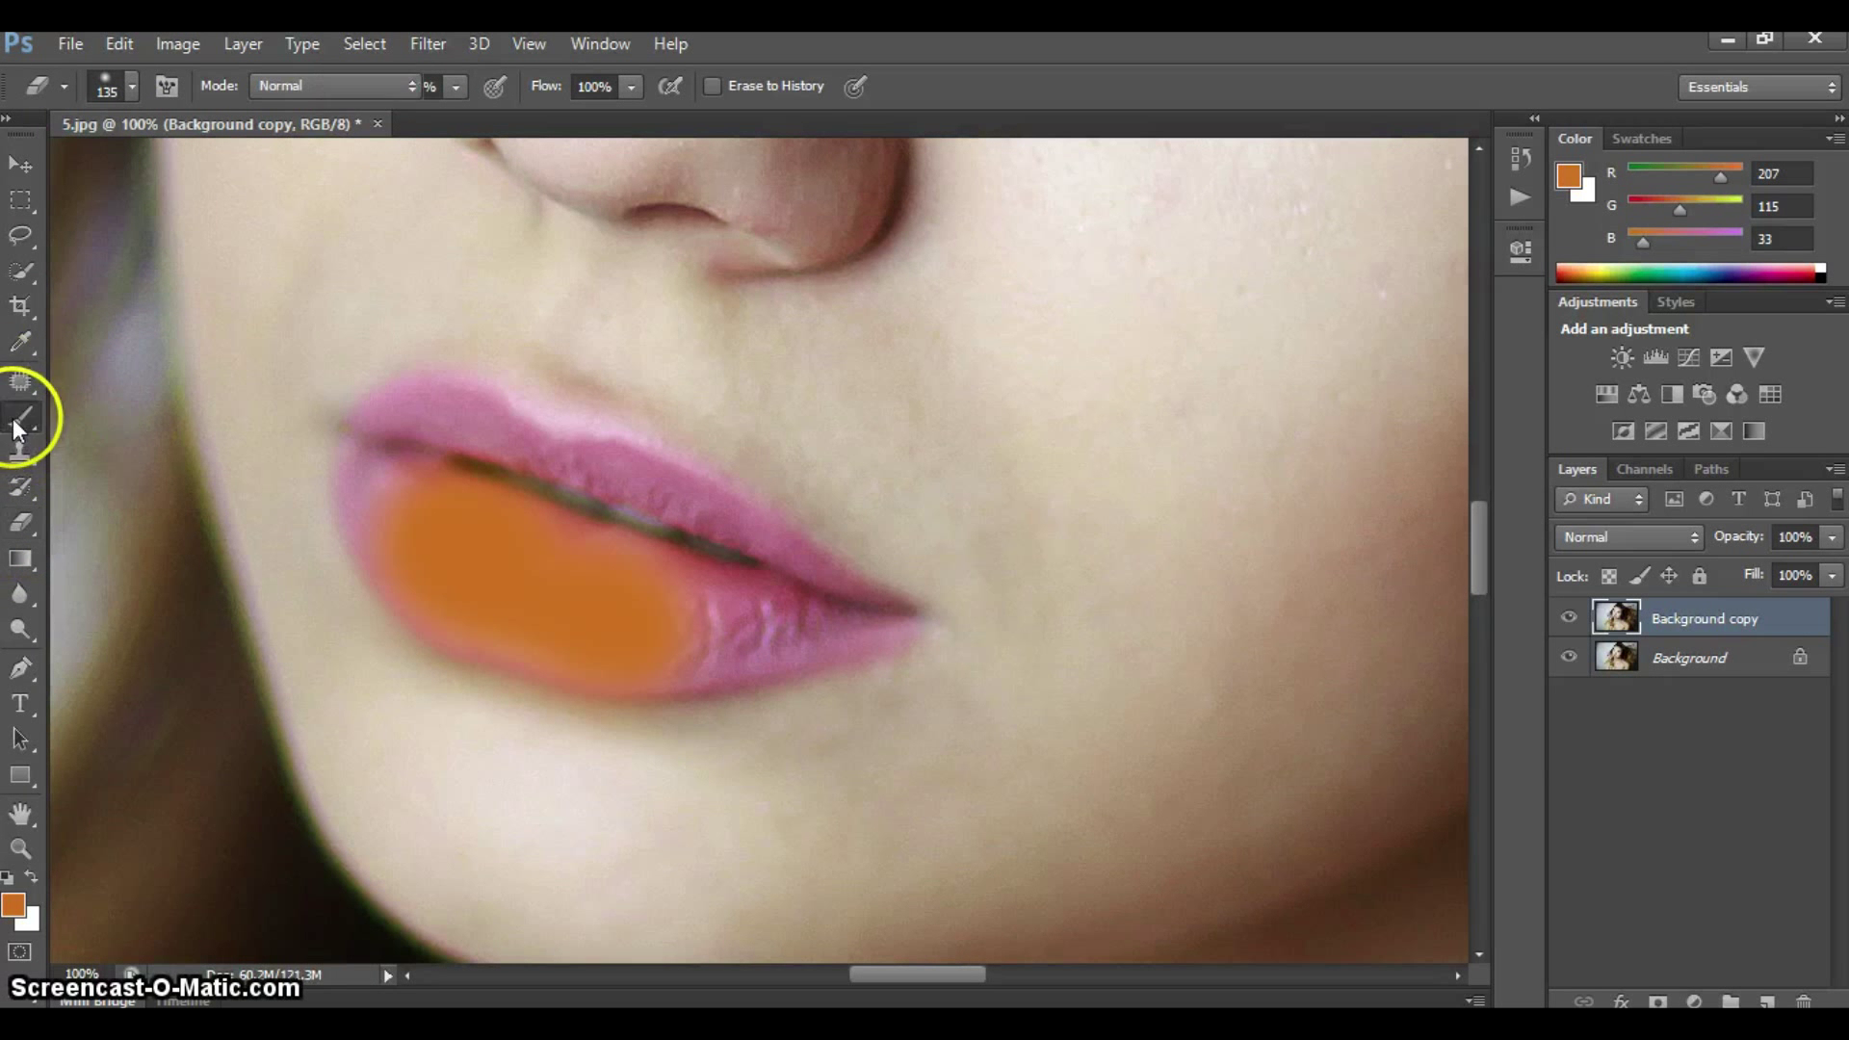
left_click(132, 86)
left_click_drag(187, 171, 148, 171)
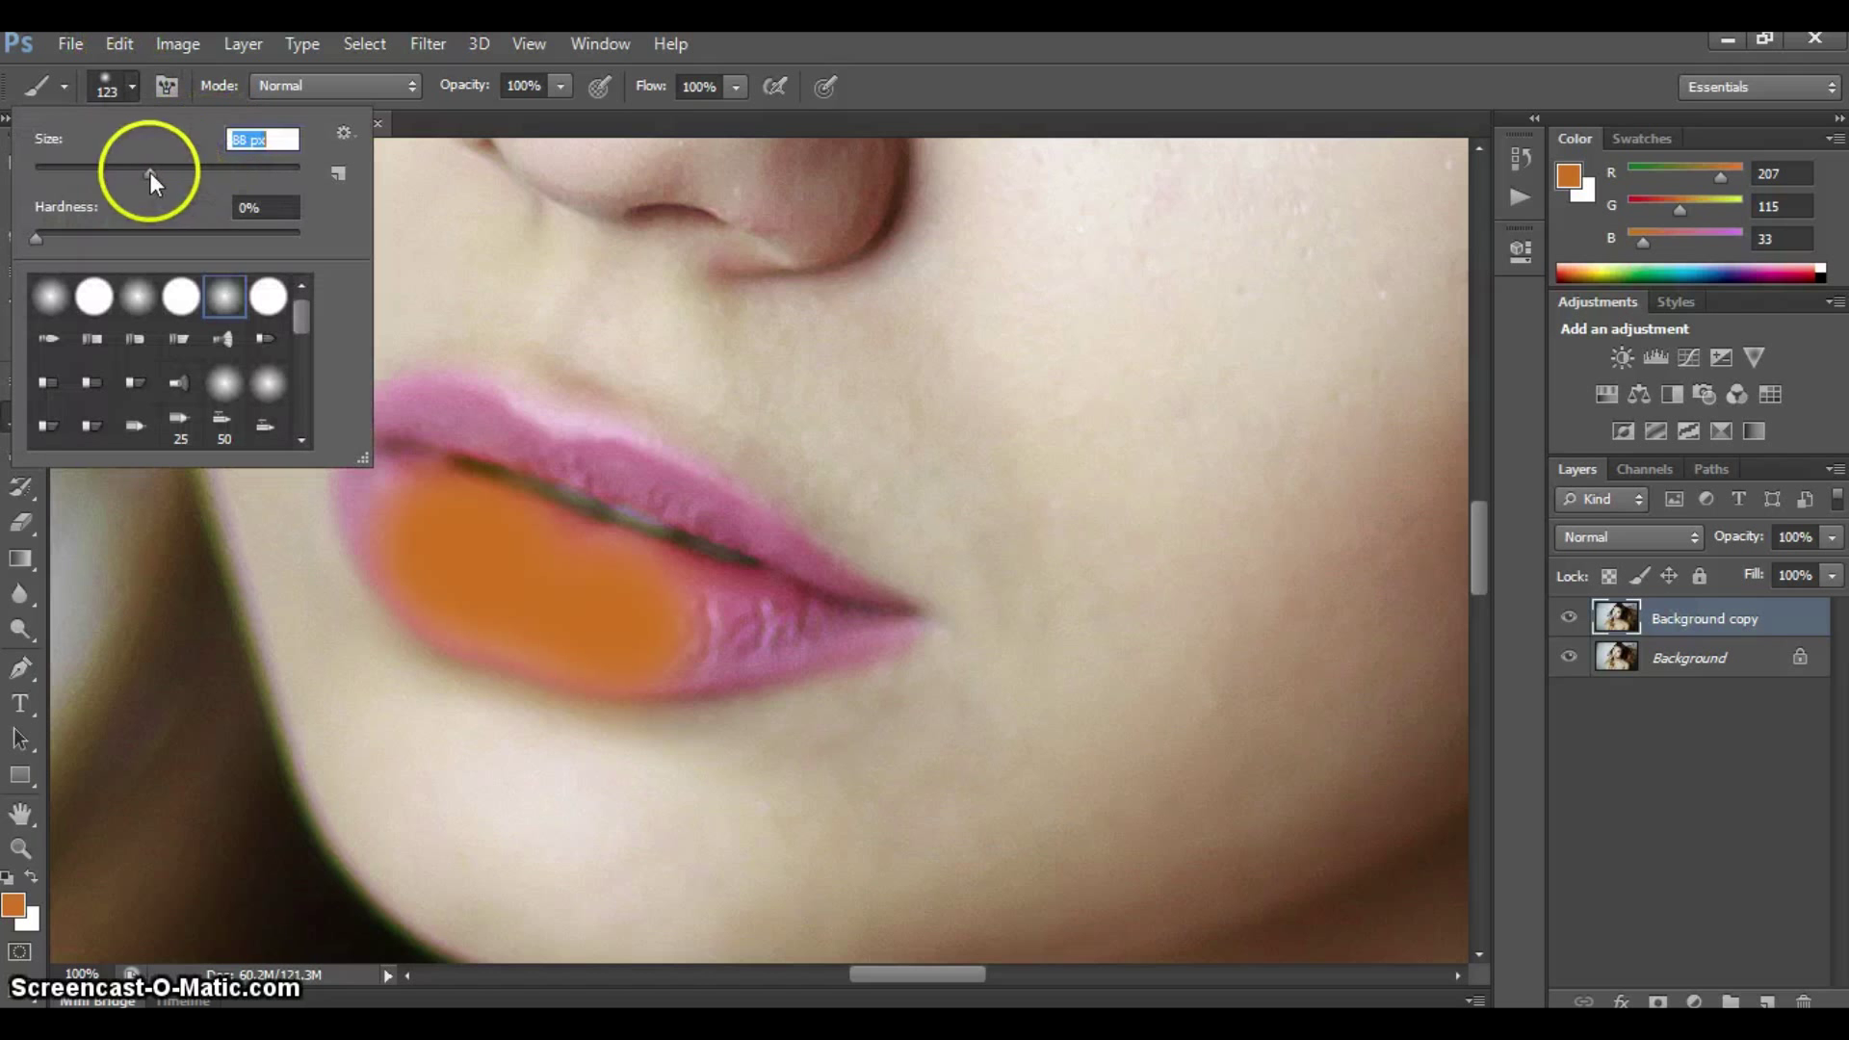
left_click(681, 644)
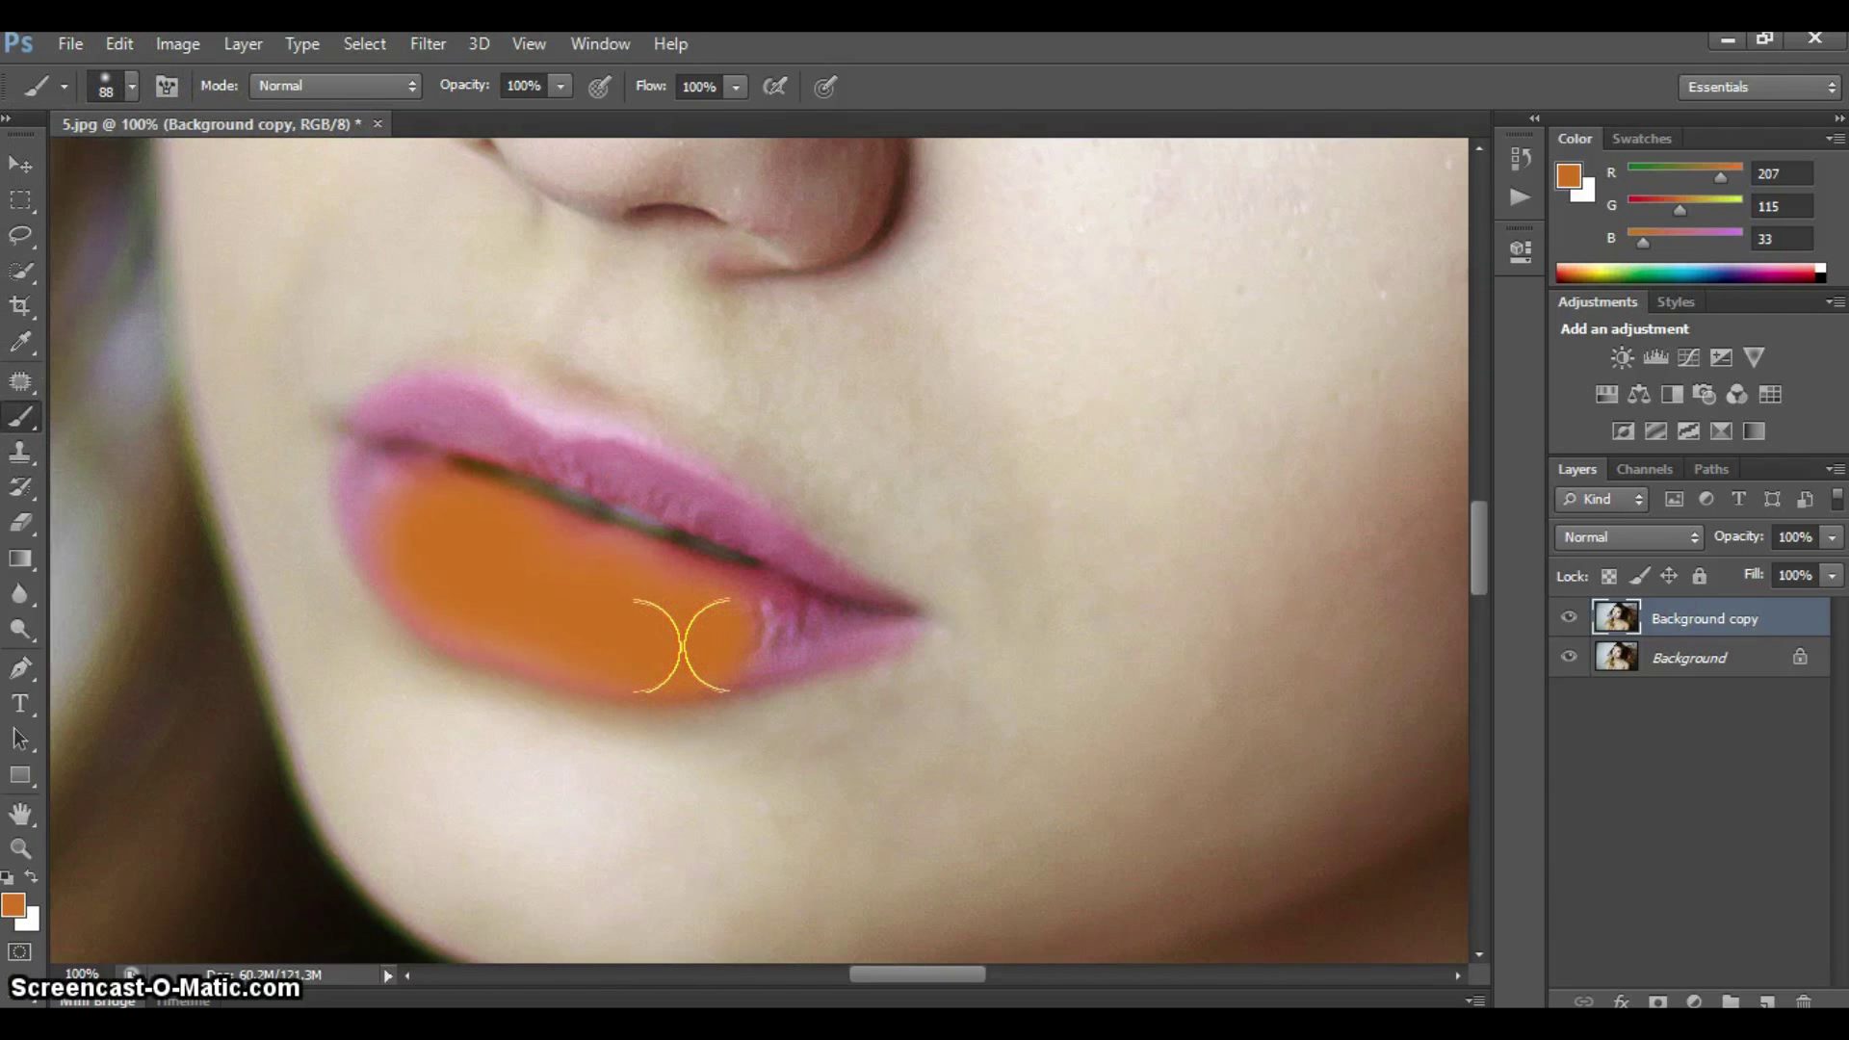
mouse_move(680, 643)
left_mouse_down()
mouse_move(799, 619)
mouse_move(413, 562)
mouse_move(366, 501)
left_mouse_up()
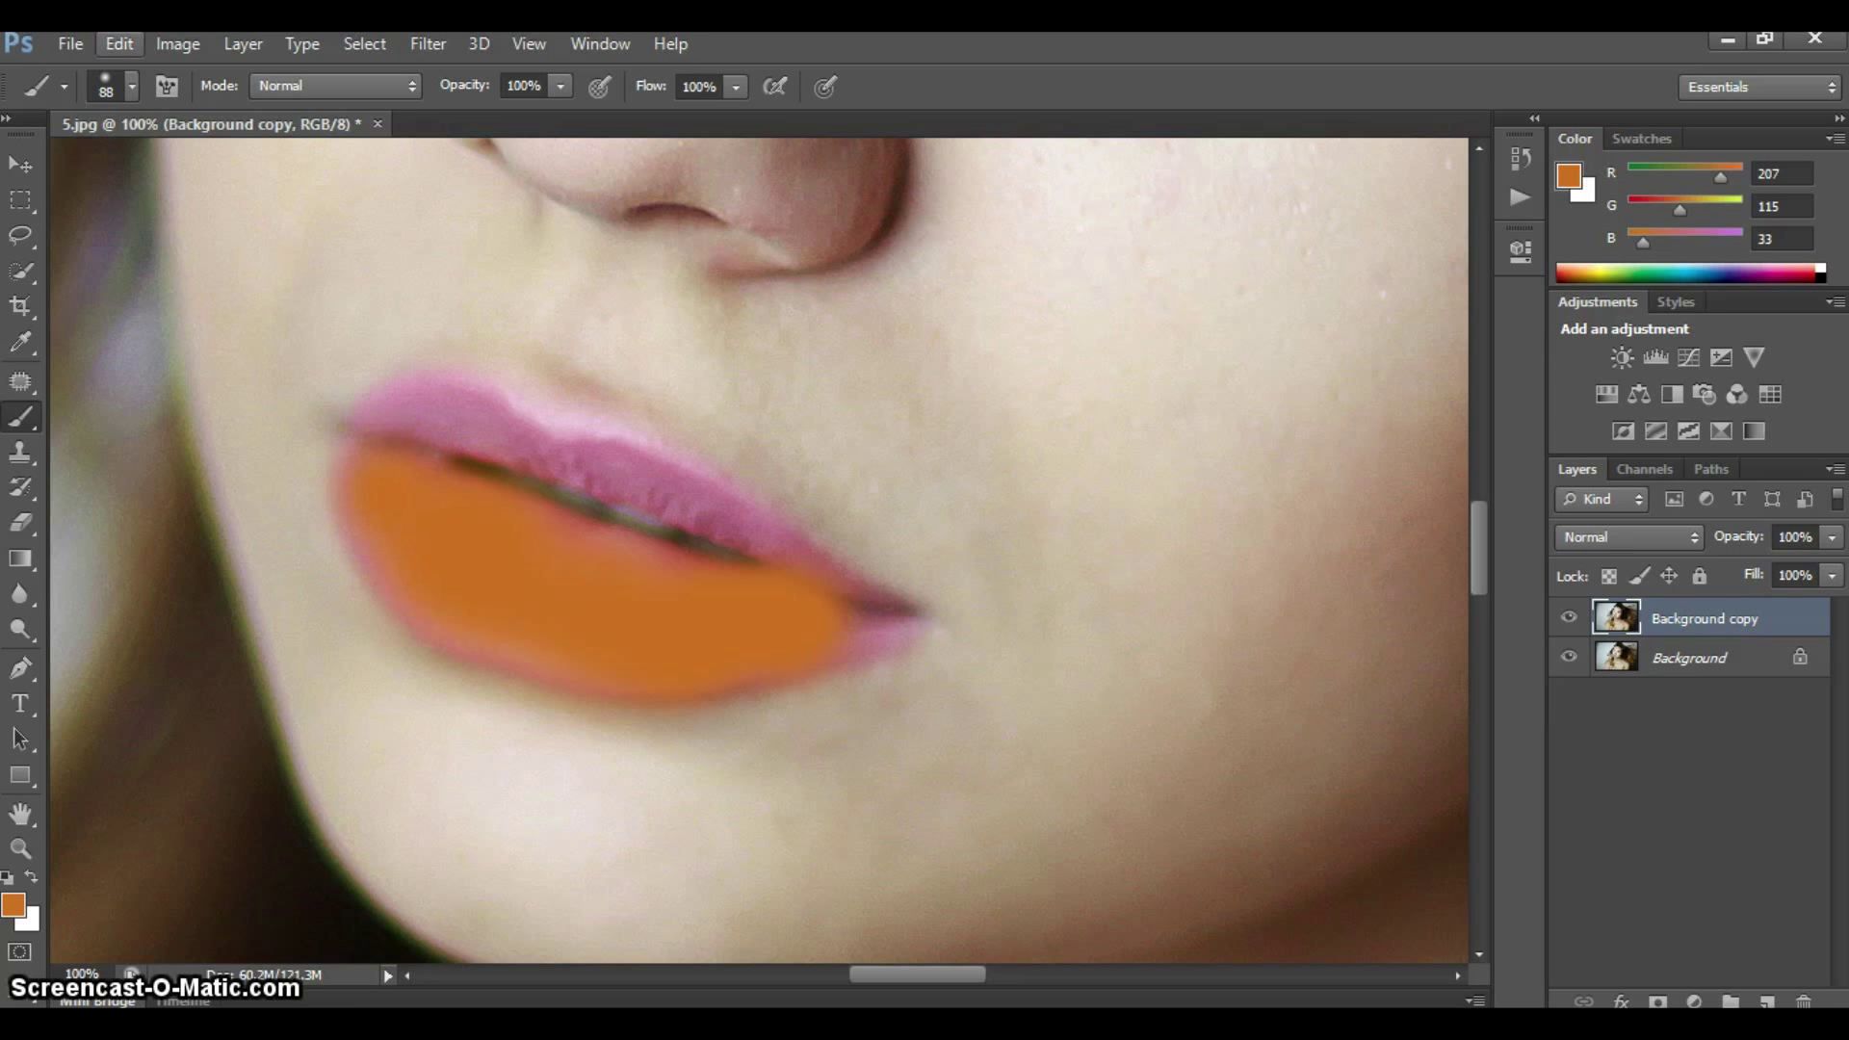
Paint orange over the upper lip and toward the mouth corners with a soft 65 px brush
left_click(132, 87)
left_click_drag(143, 168, 128, 167)
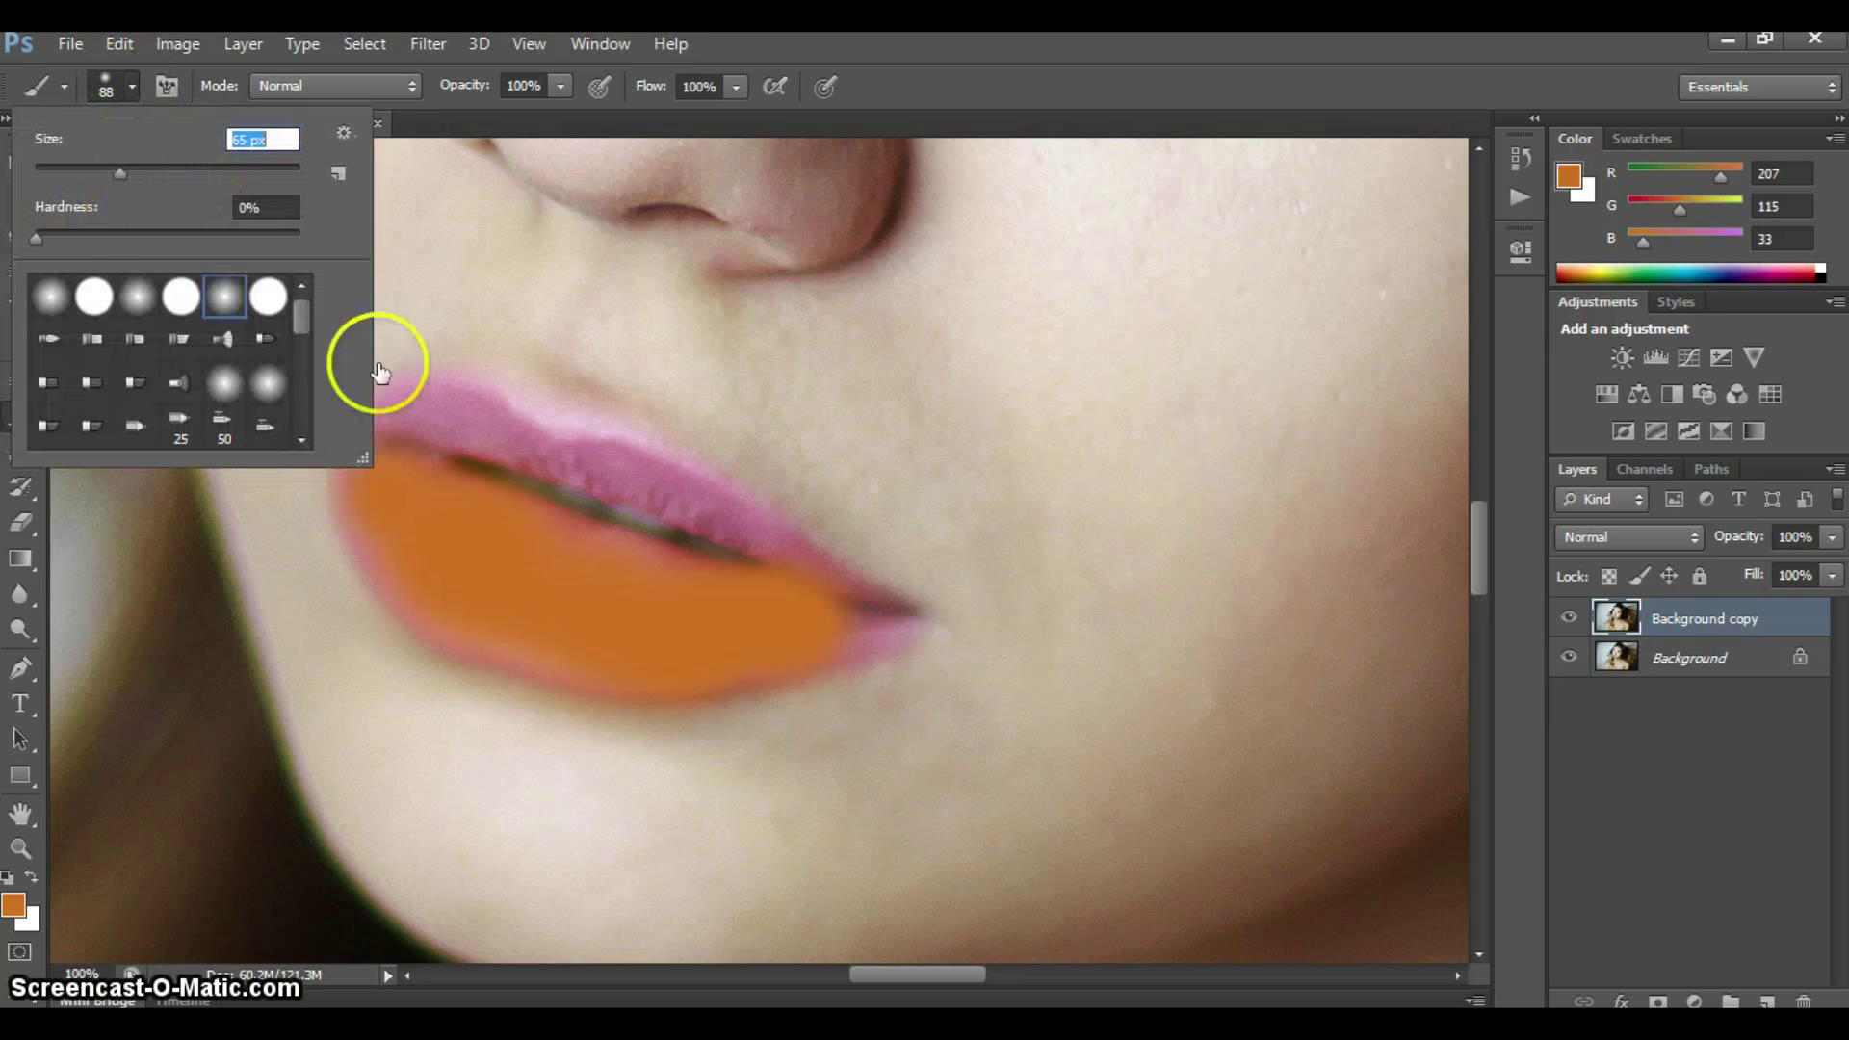
left_click(405, 430)
mouse_move(404, 430)
left_mouse_down()
mouse_move(626, 448)
mouse_move(872, 602)
left_mouse_up()
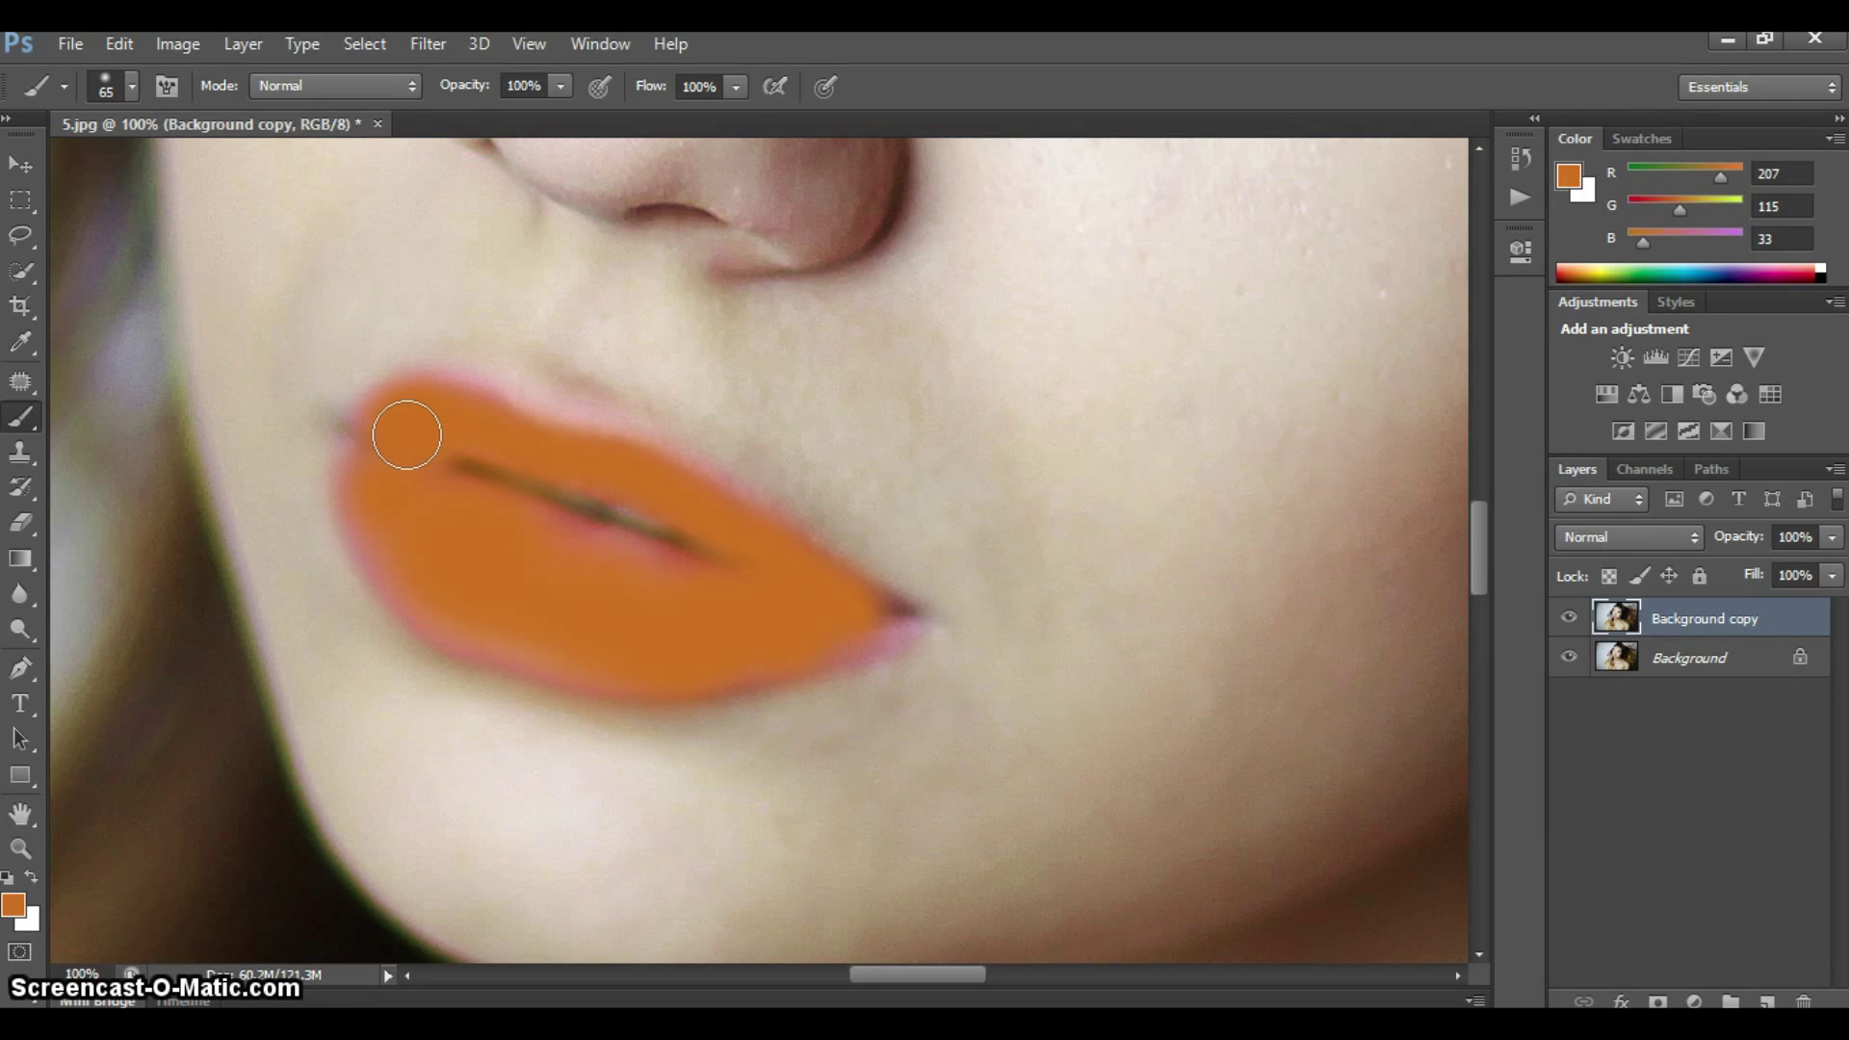
Lower the opacity of the painted Background copy layer to 50% to blend the orange lips with the photo
left_click(20, 849)
left_click(134, 86)
left_click(413, 310)
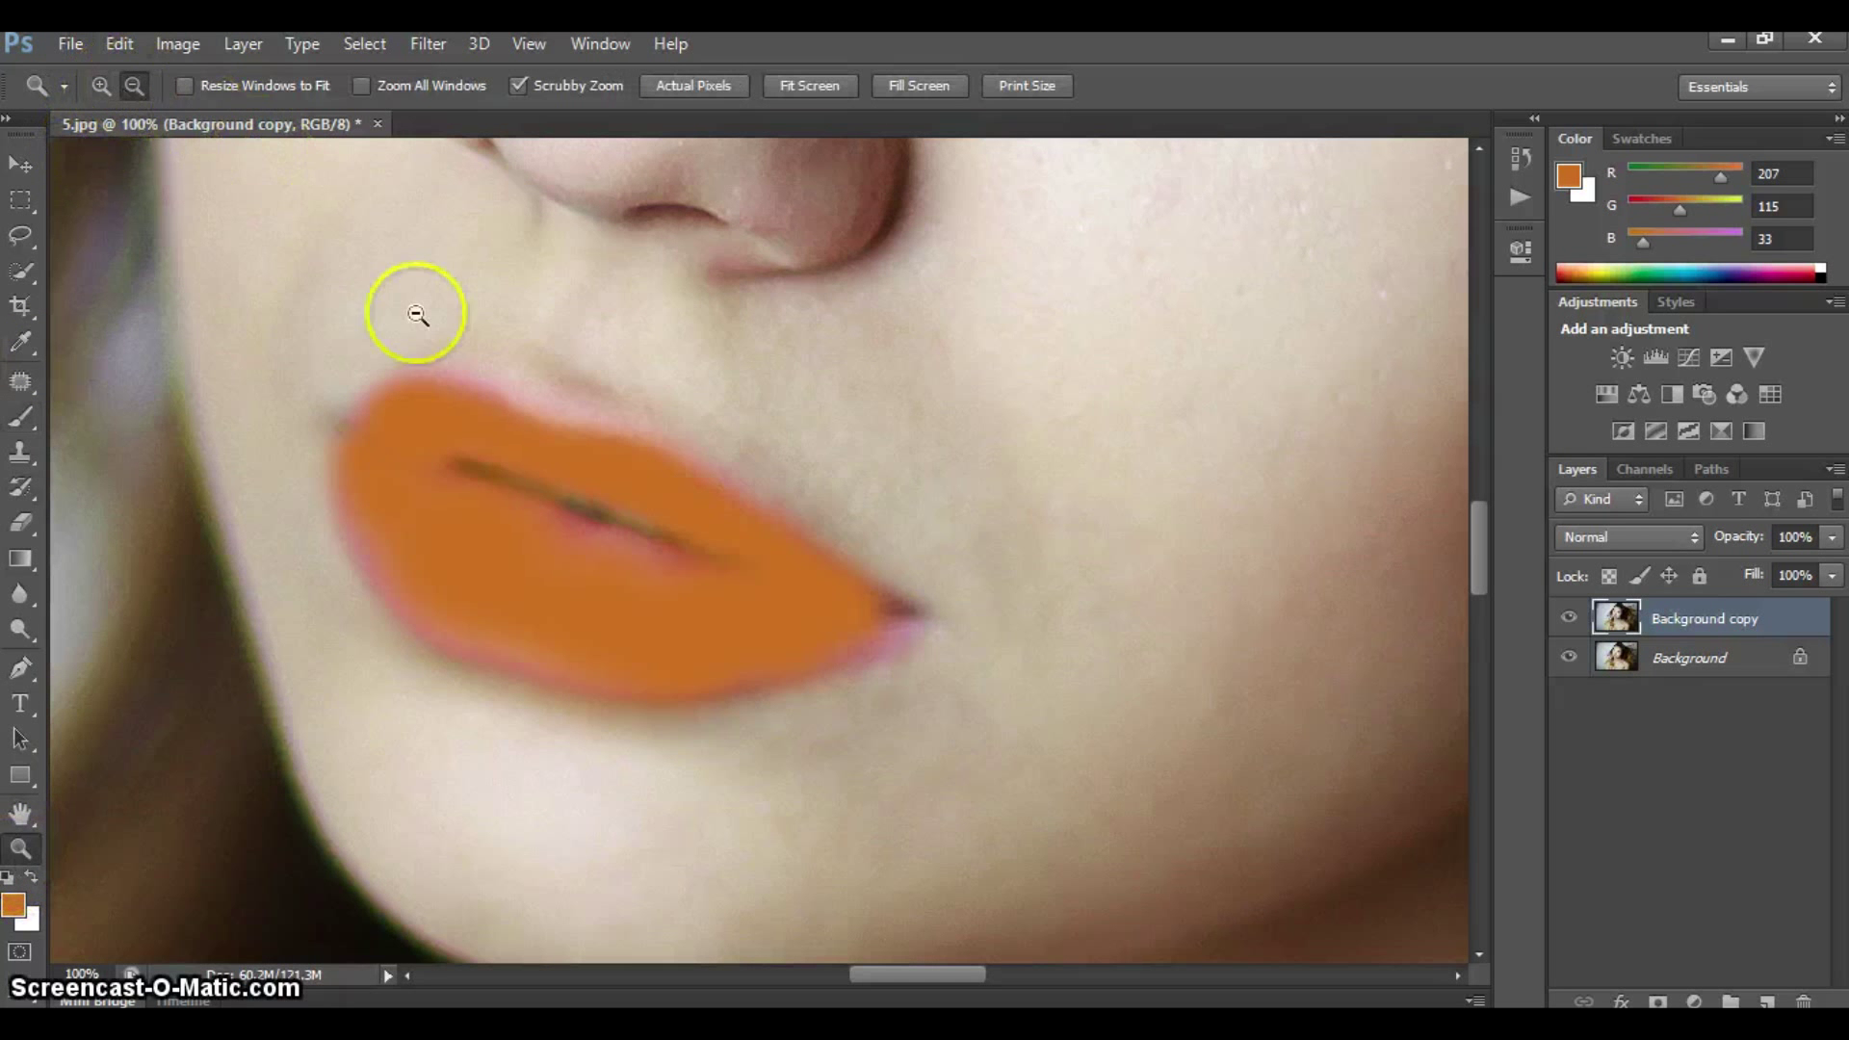
left_click(416, 314)
left_click(1146, 424)
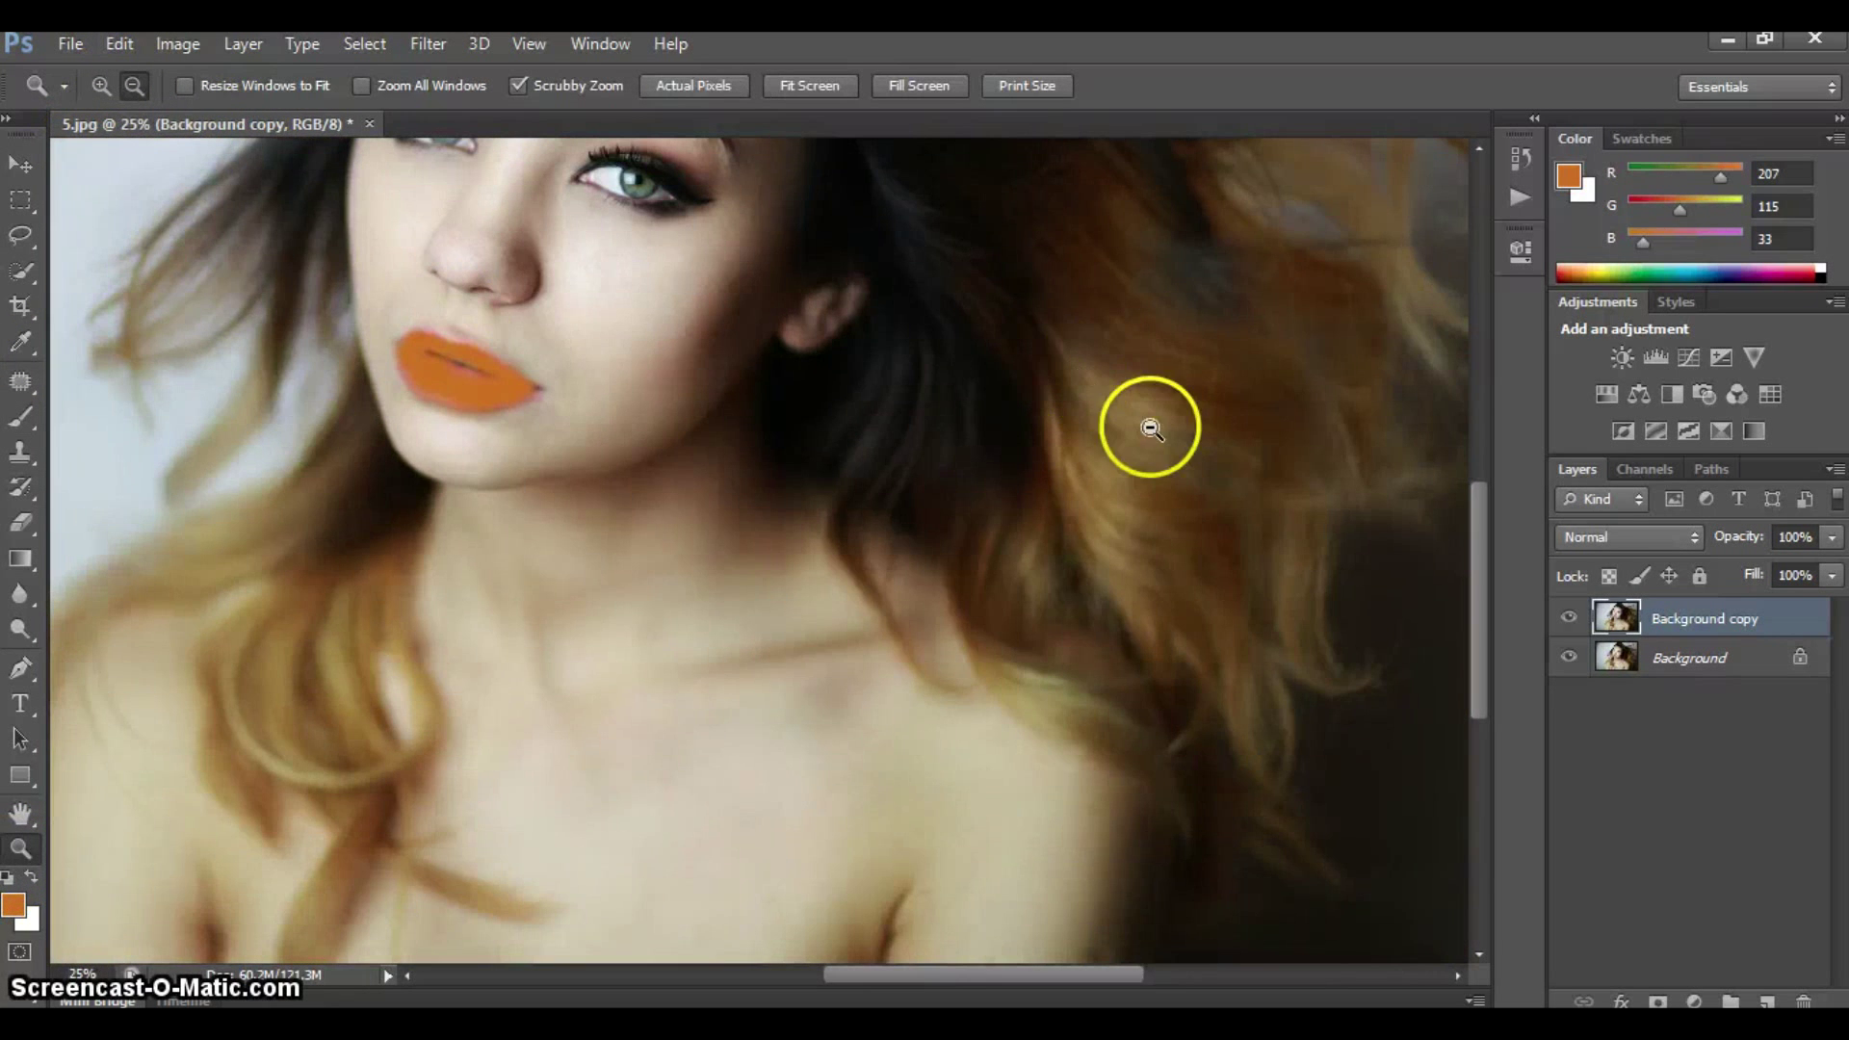
left_click_drag(1486, 585, 1483, 535)
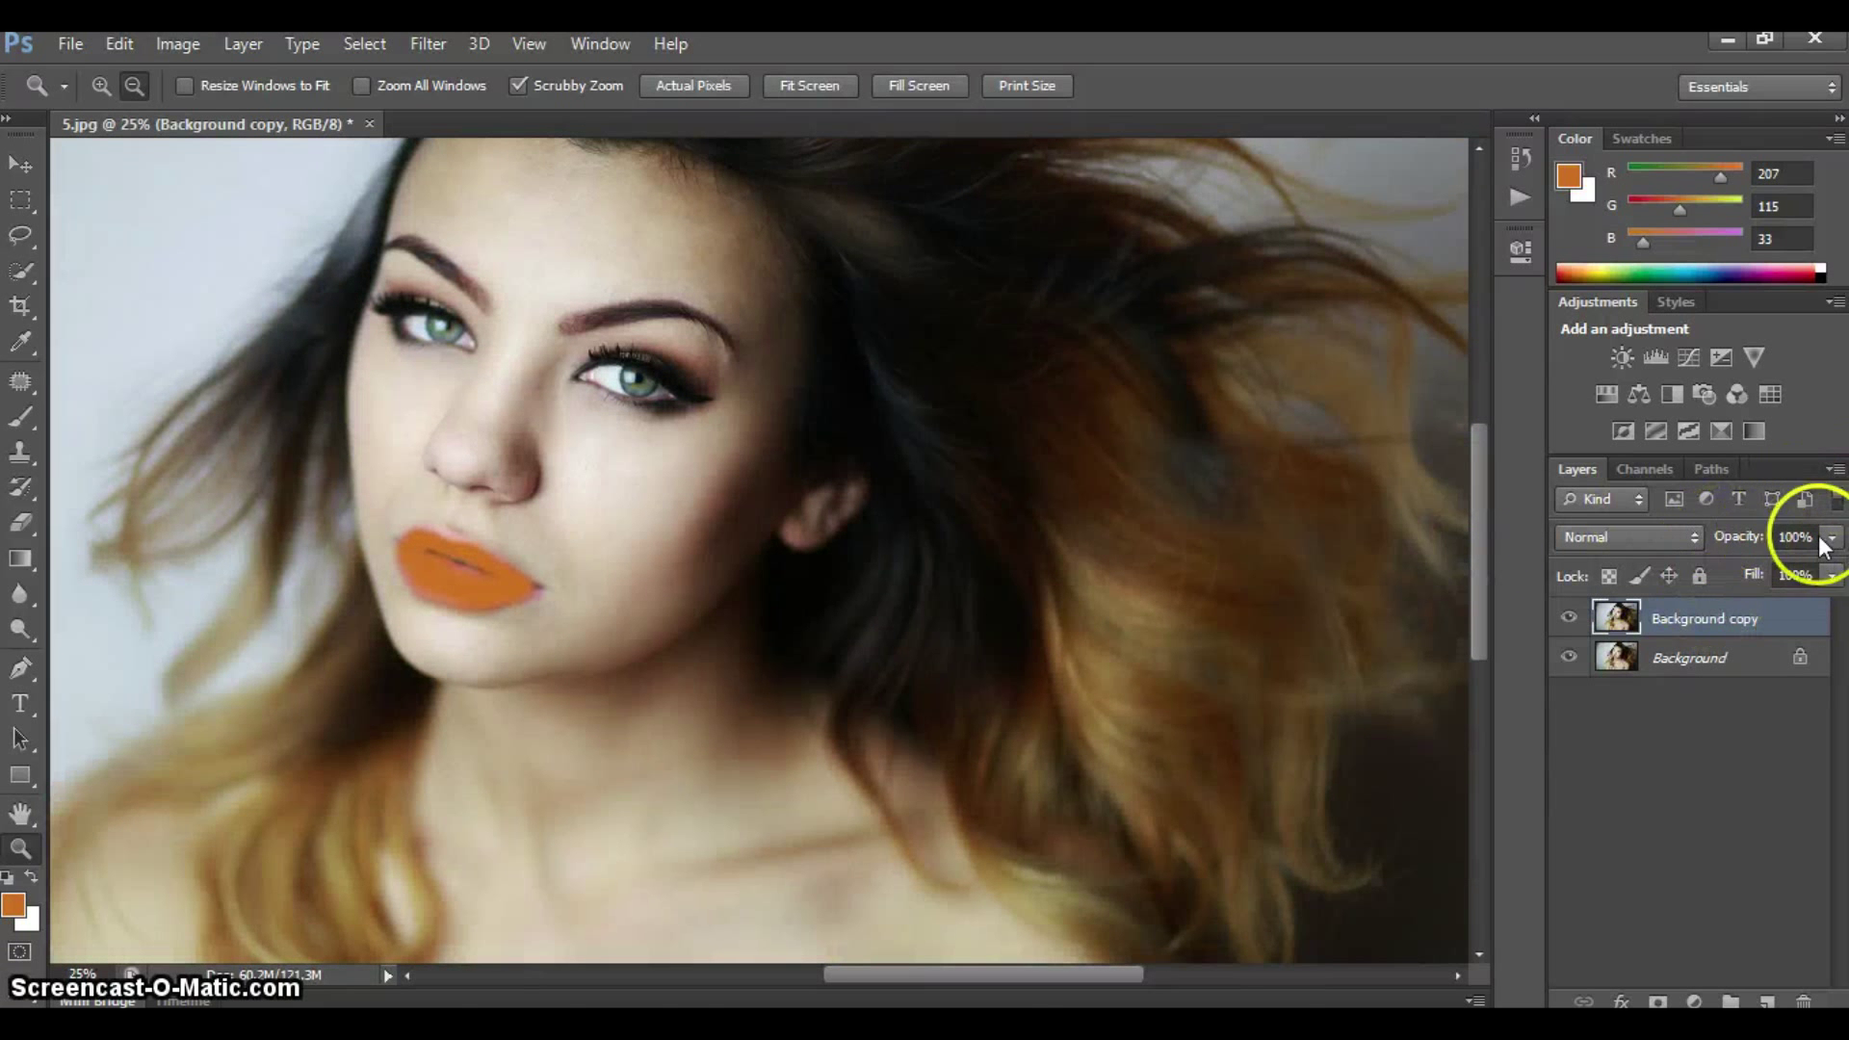
left_click_drag(1839, 548, 1834, 574)
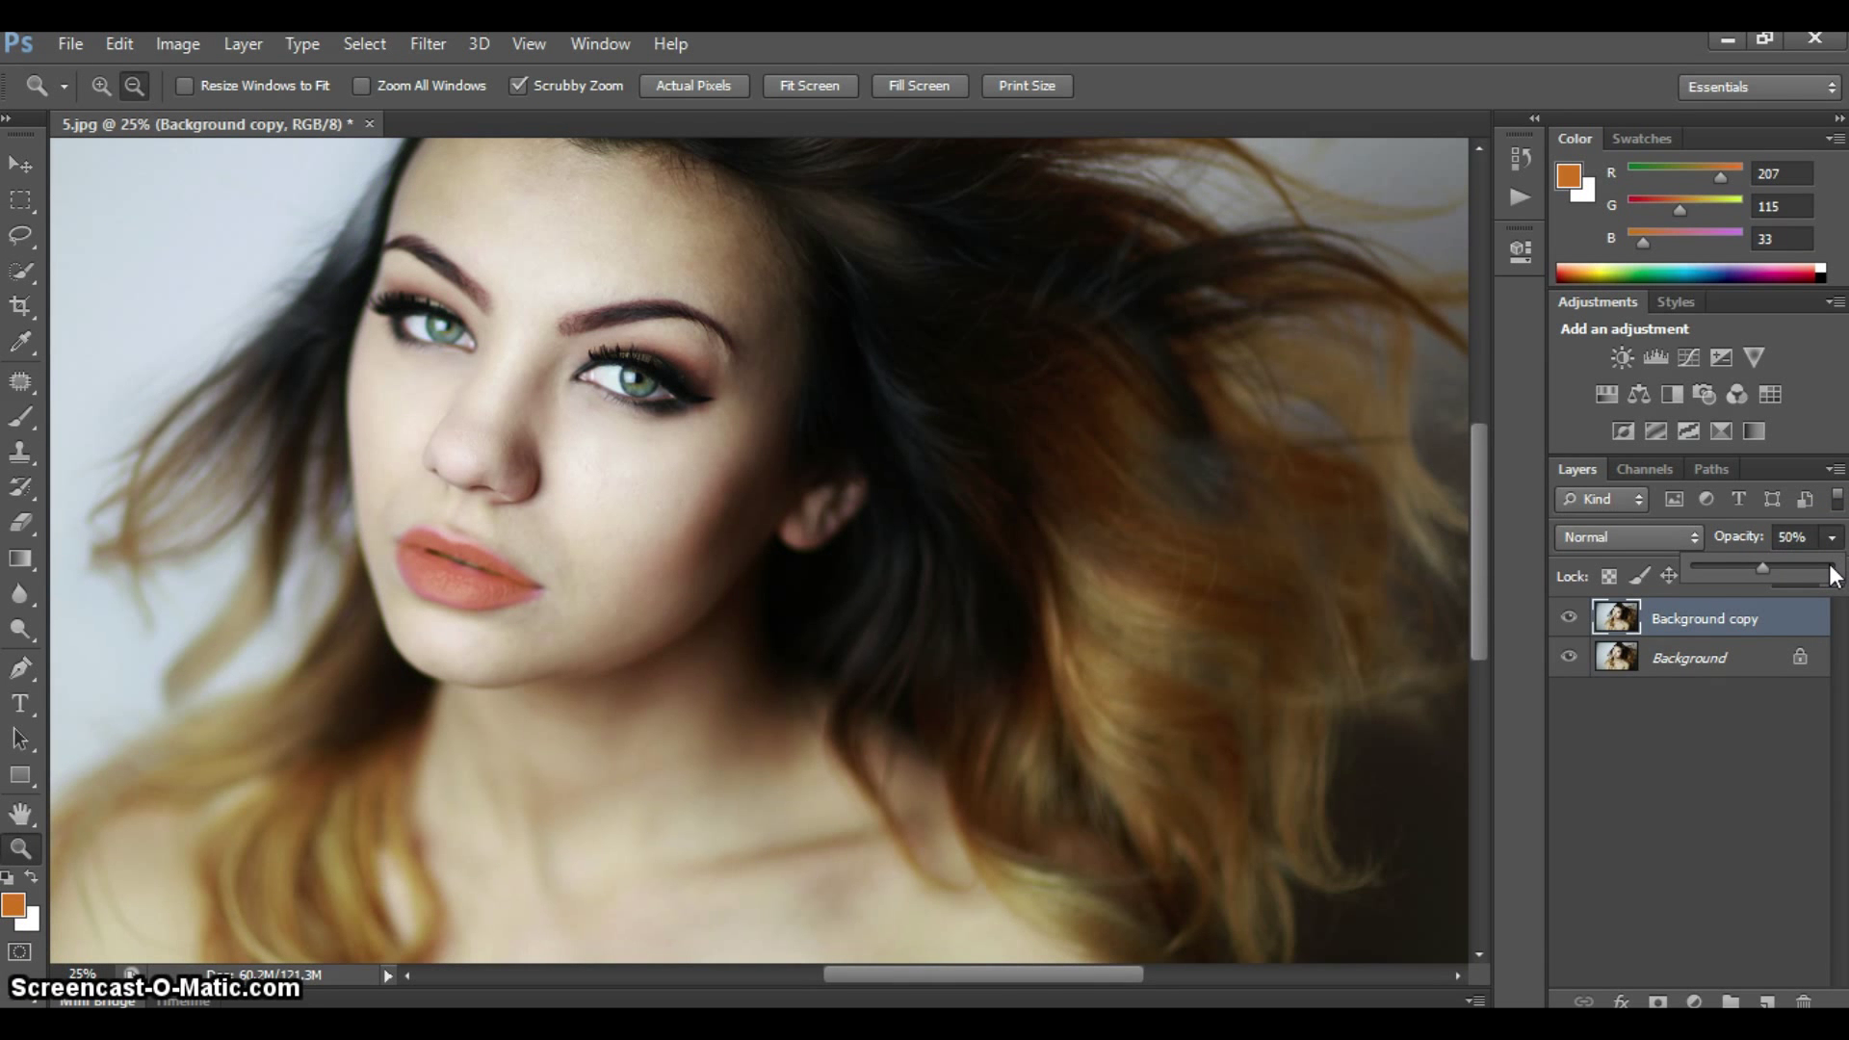
Merge the Background copy layer with the Background layer
double_click(1694, 653)
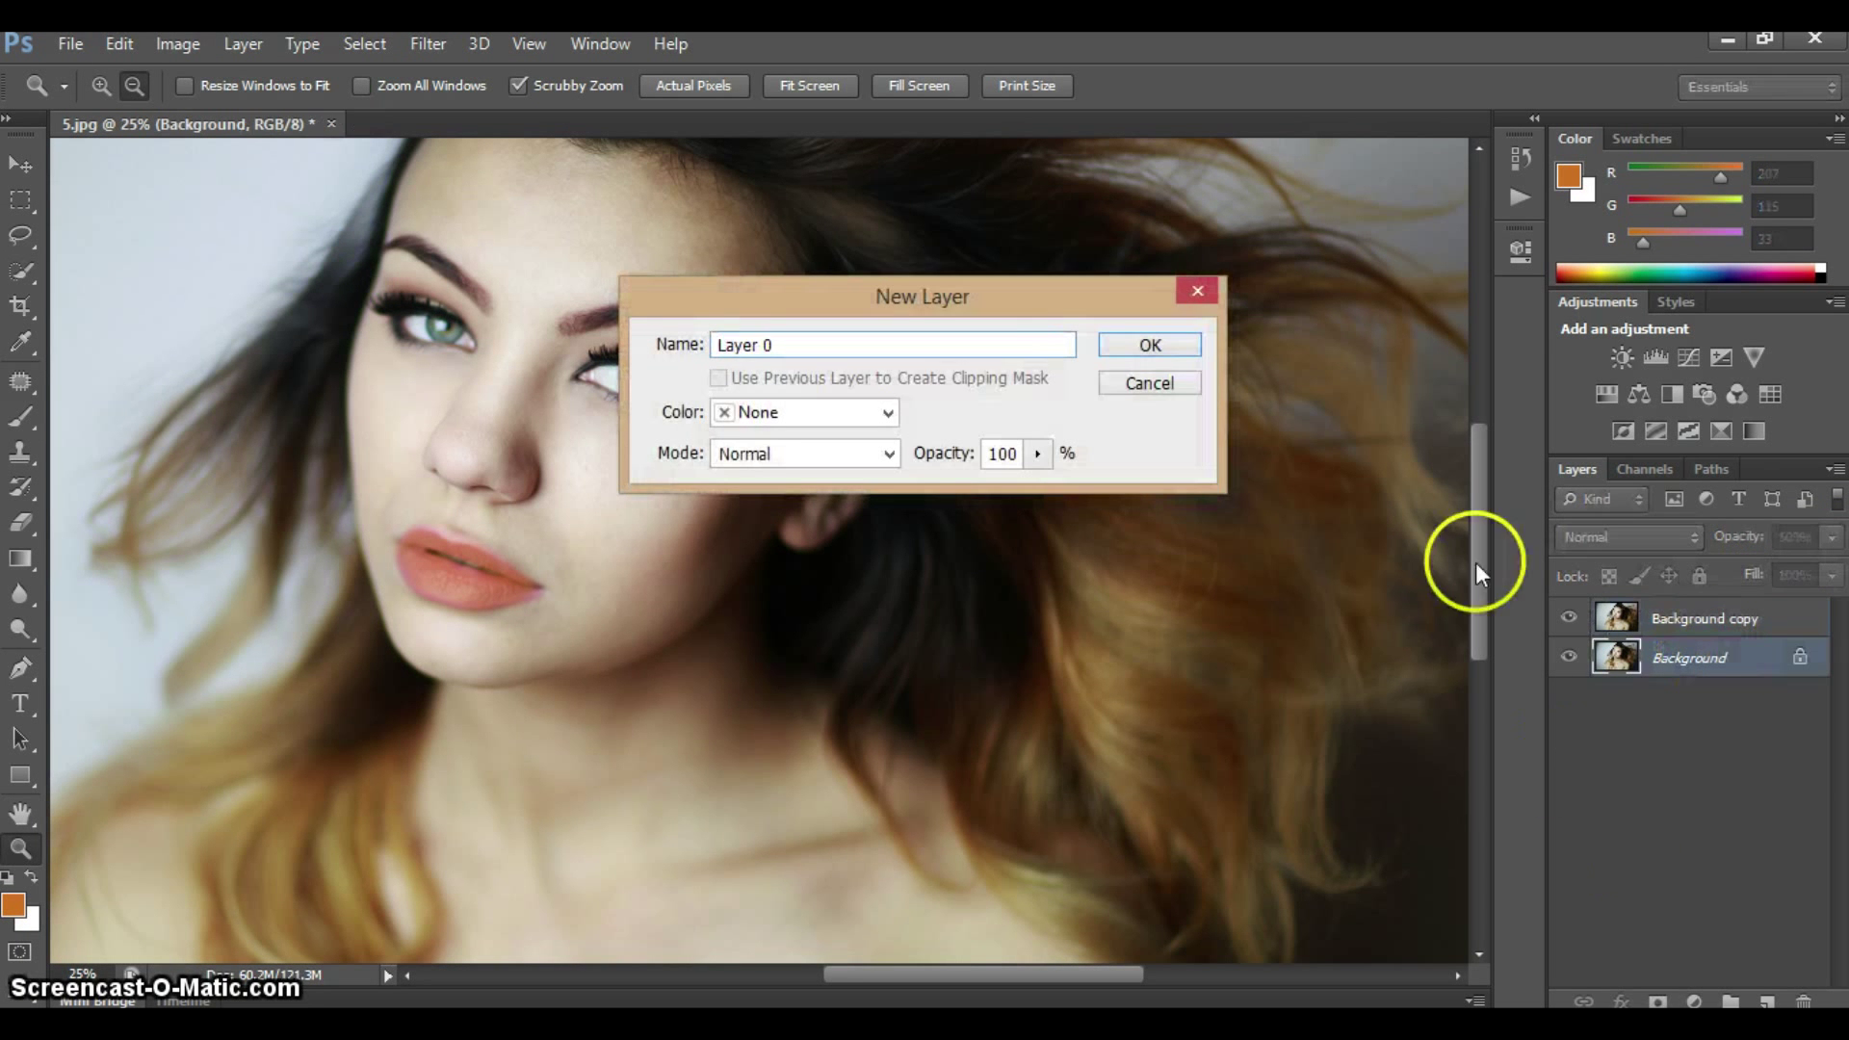
left_click(1151, 385)
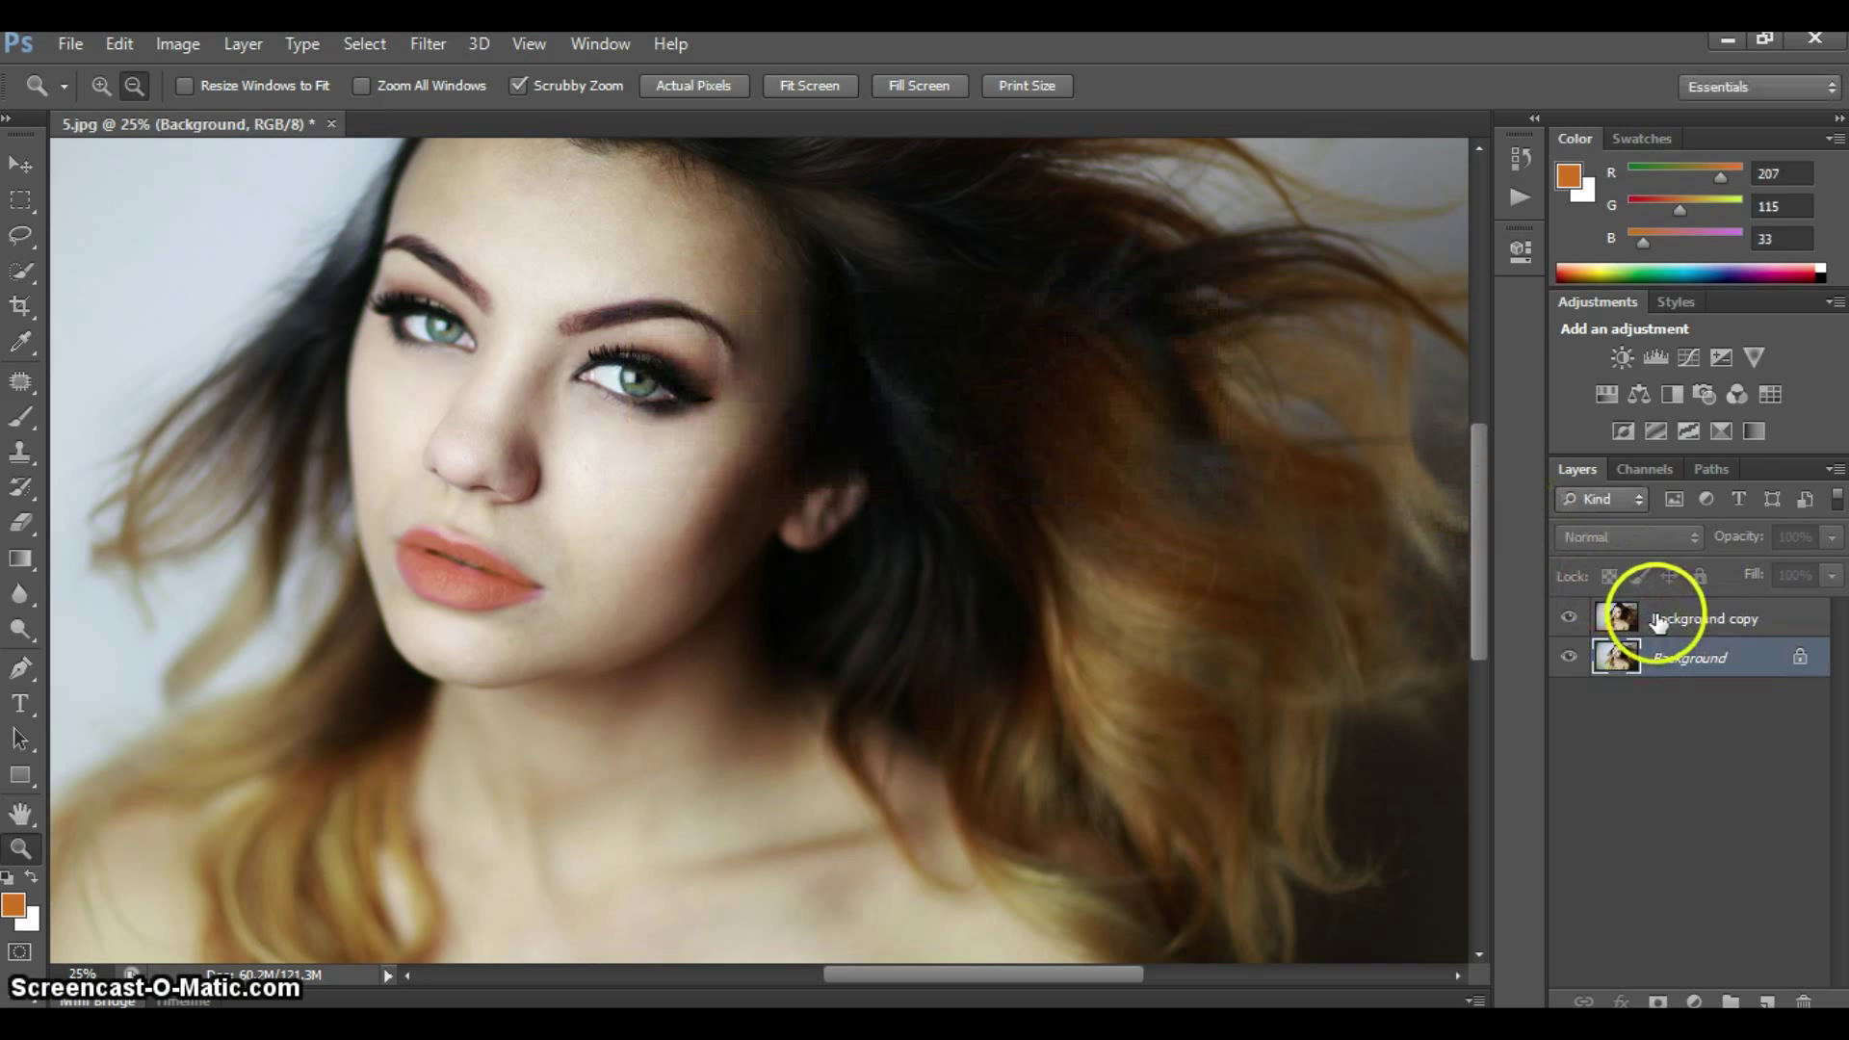
left_click(1658, 621)
left_click(1684, 655, "shift")
right_click(1690, 650)
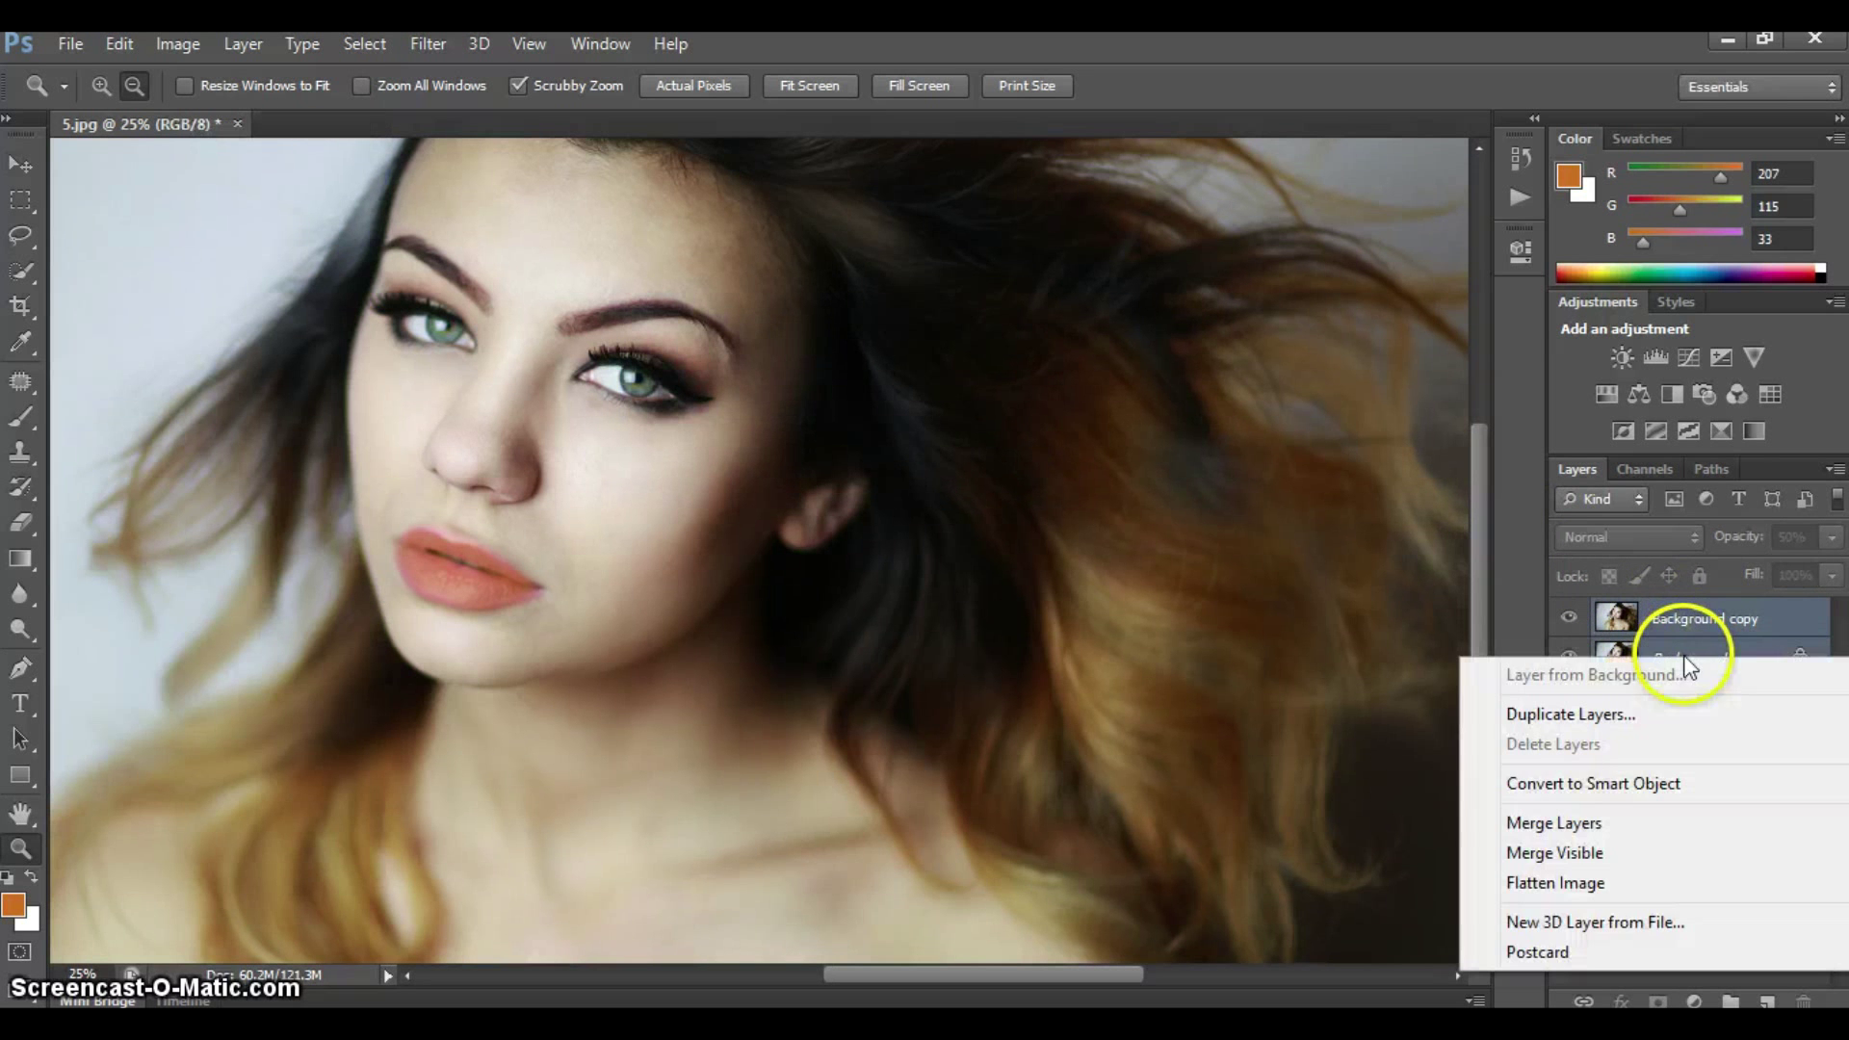
left_click(1564, 826)
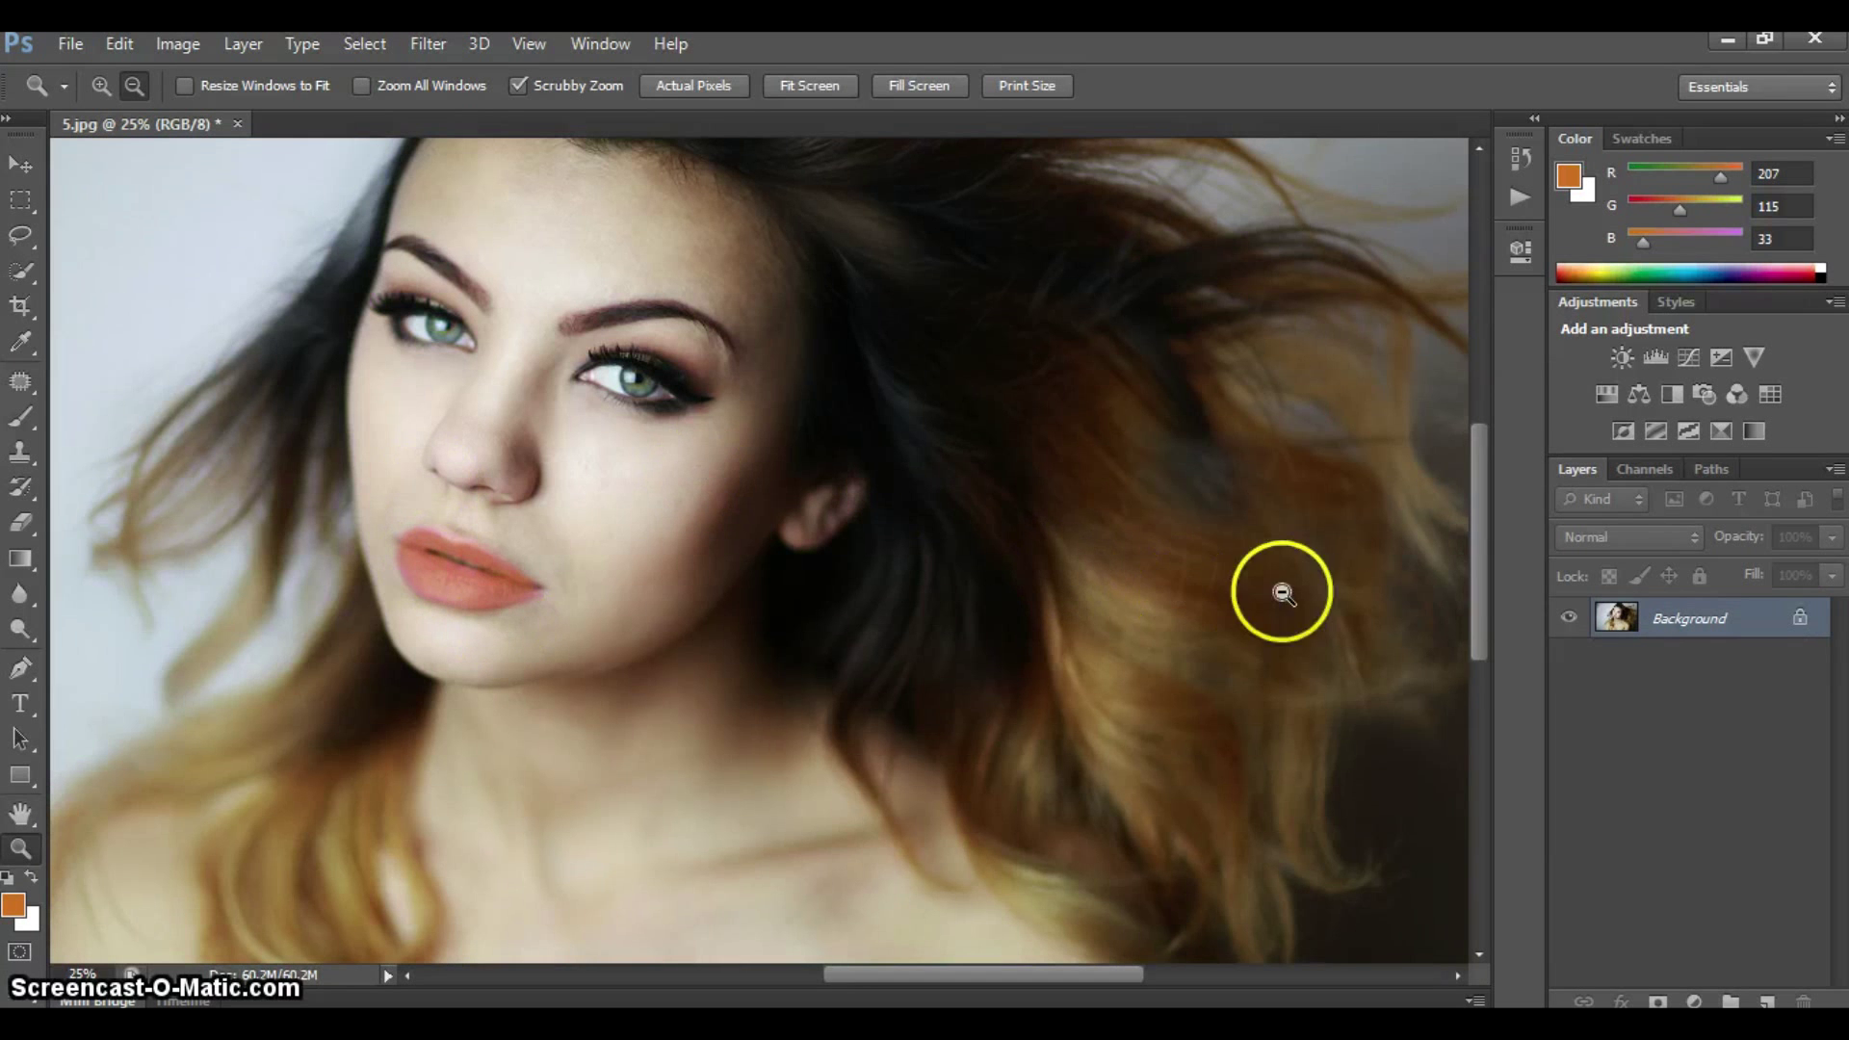
Duplicate the merged Background layer, keeping the default layer name
right_click(1624, 633)
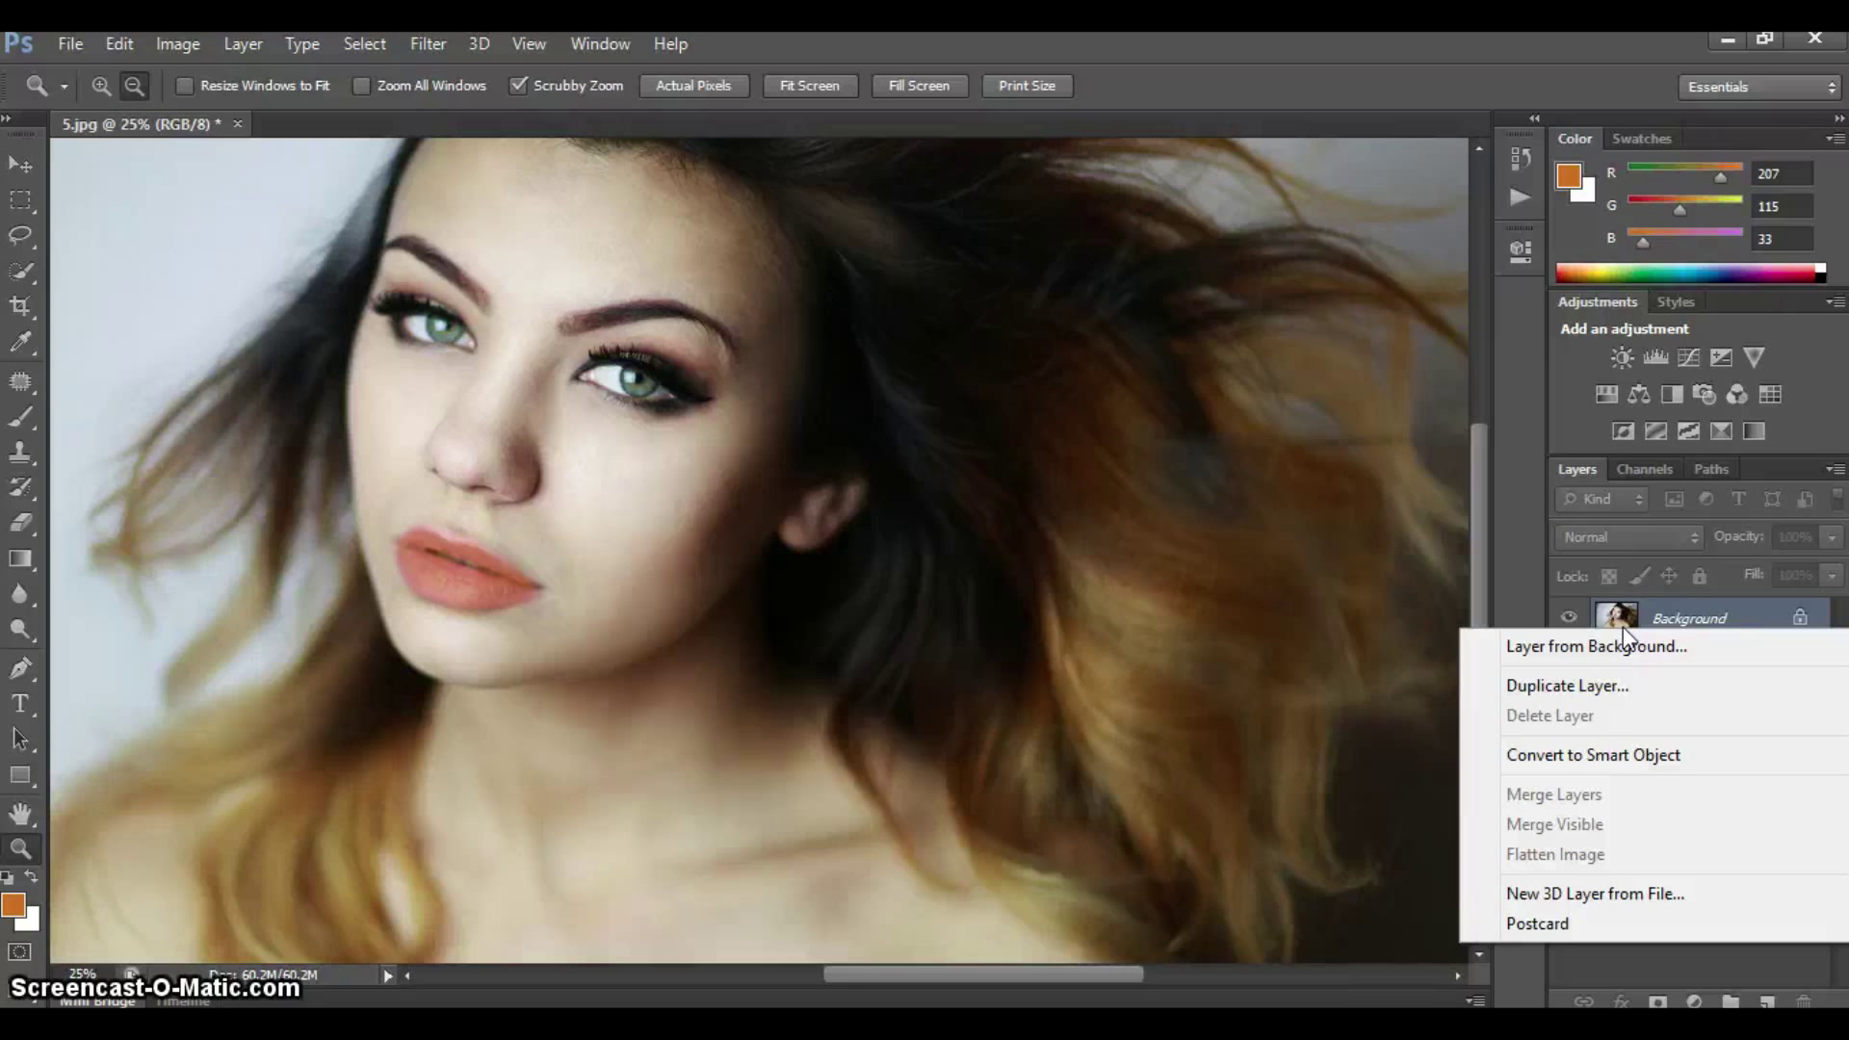
left_click(1560, 684)
left_click(1161, 332)
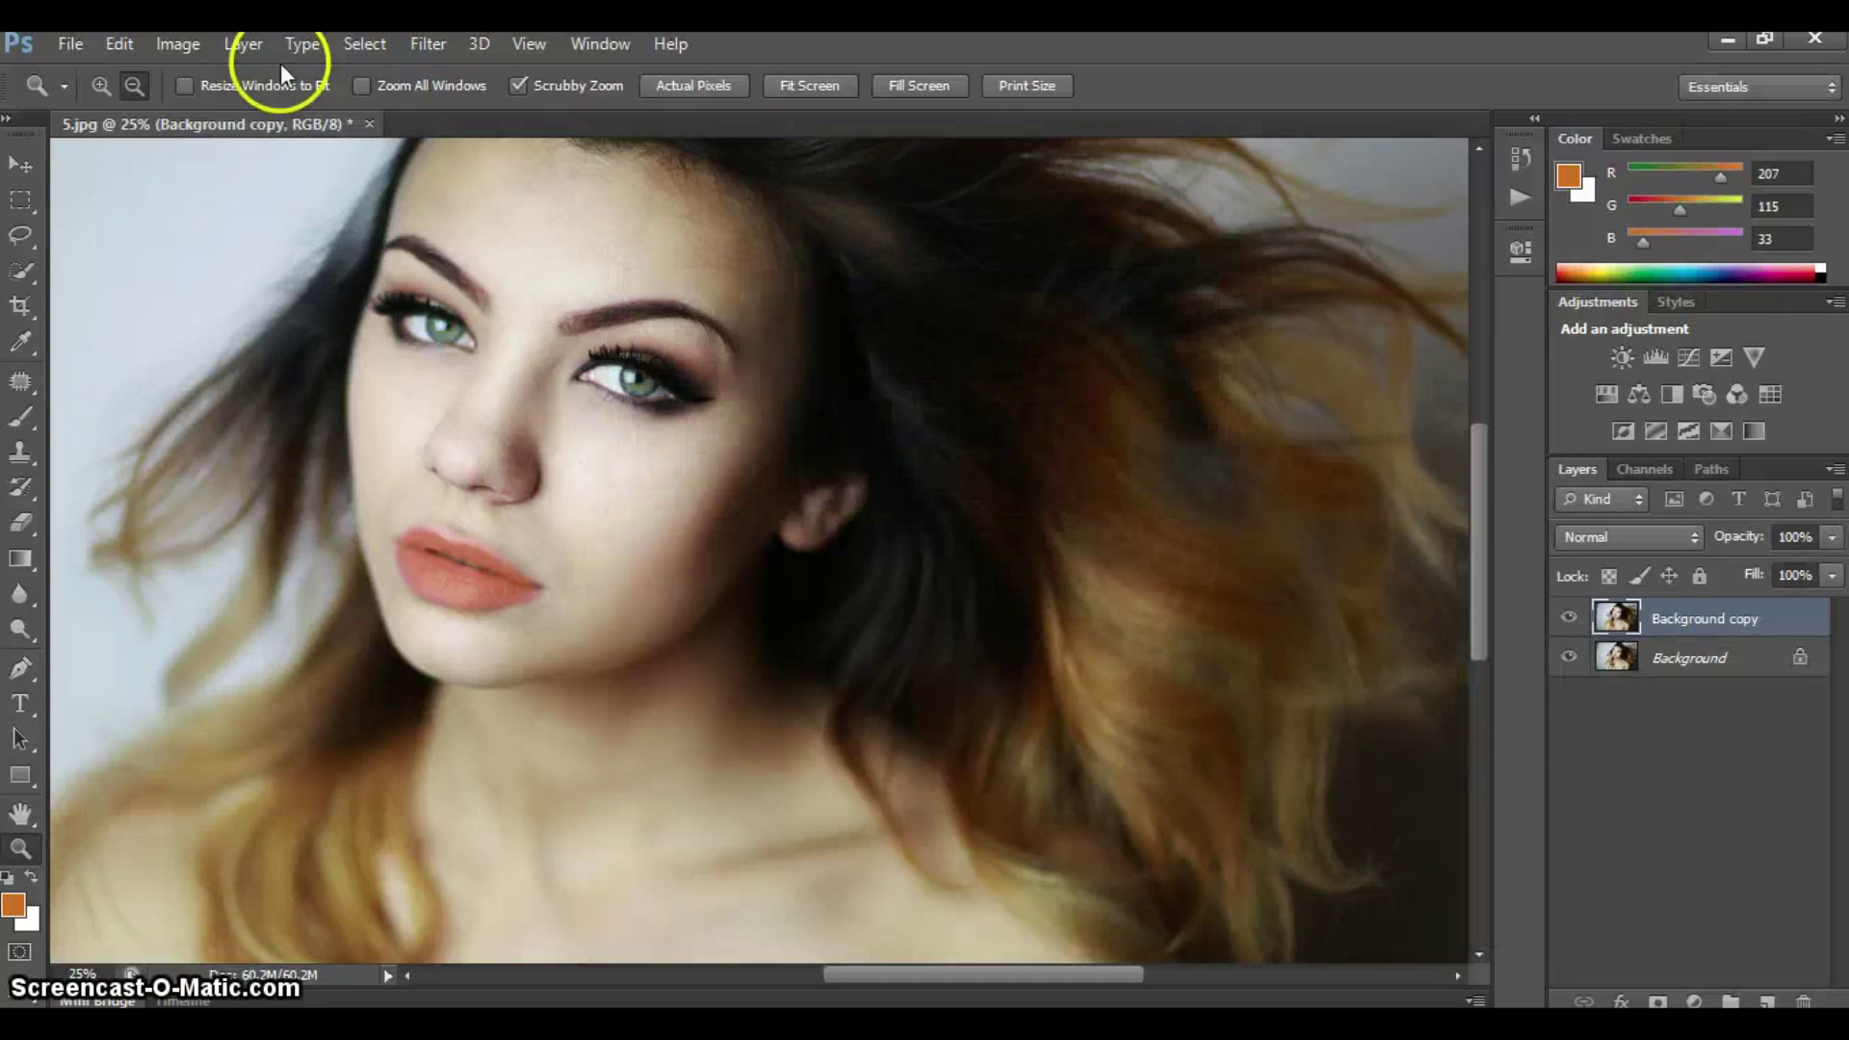
Apply a Selective Color adjustment to the duplicate layer, setting Yellow to -23% for the Neutrals with the Absolute method
left_click_drag(495, 318, 549, 322)
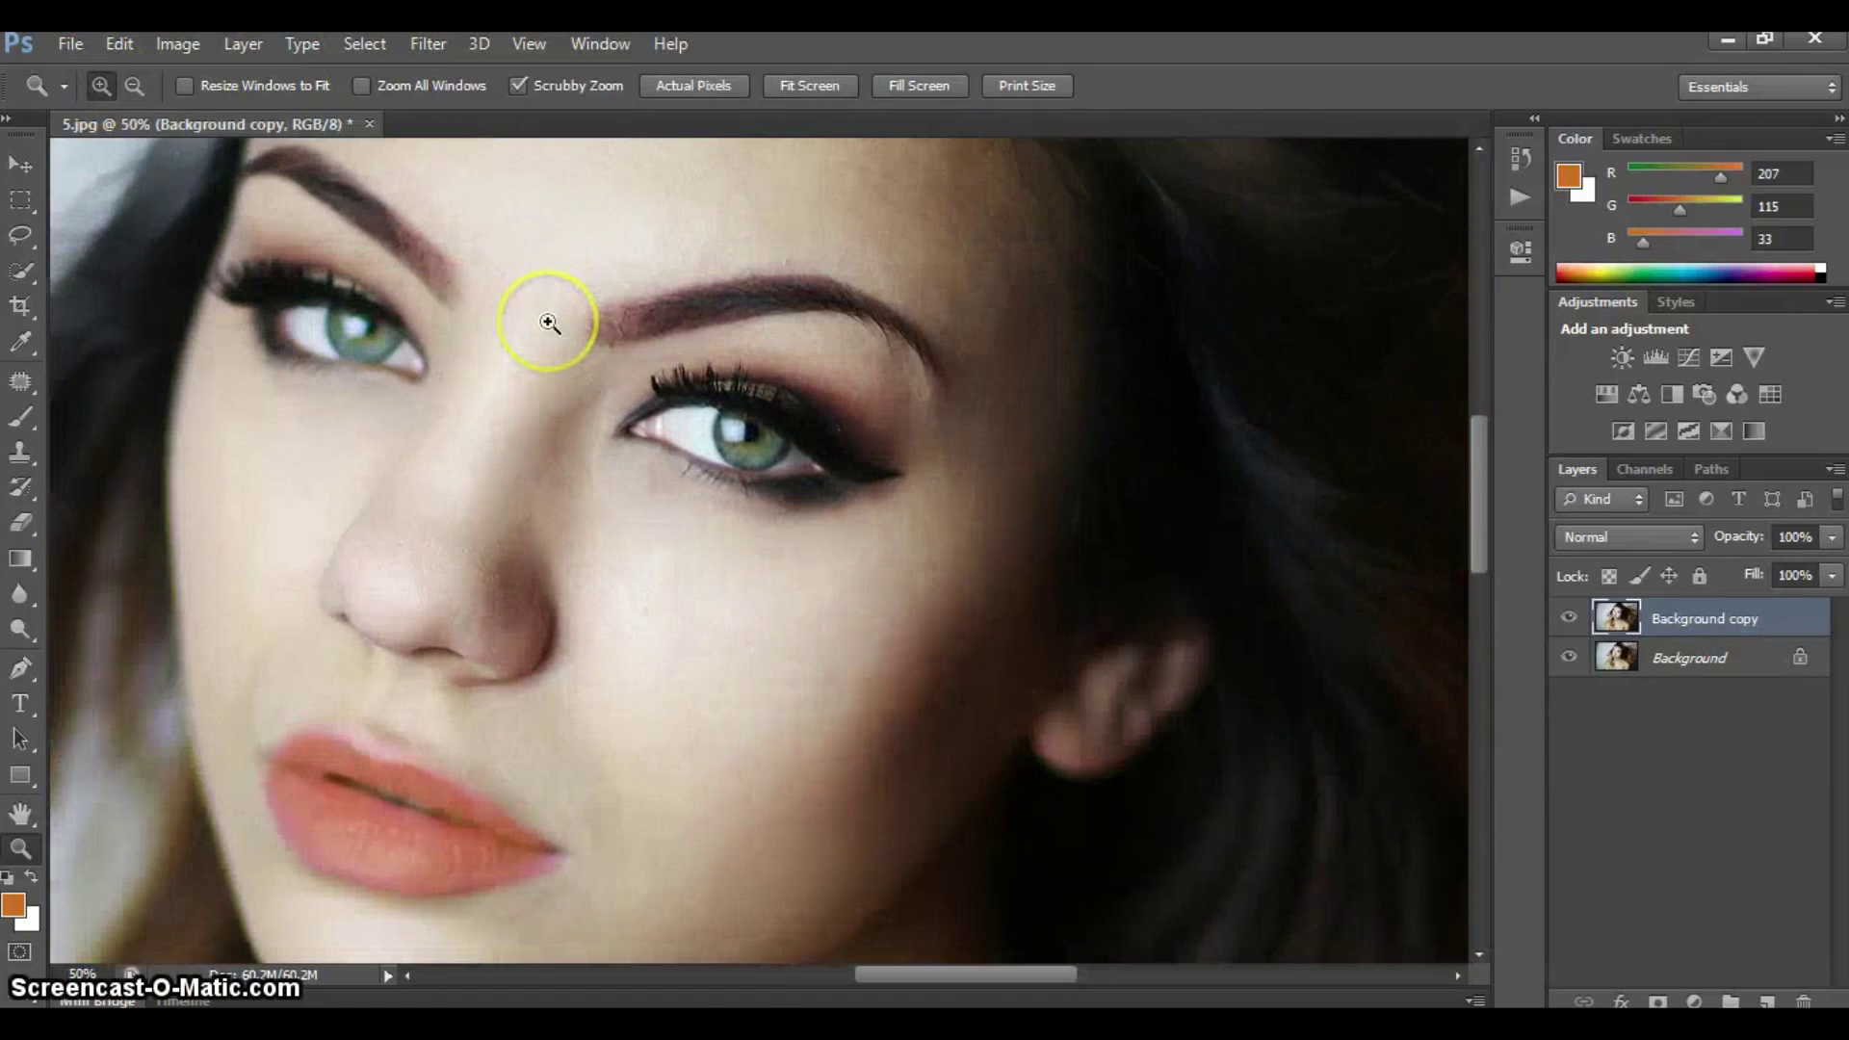
left_click(182, 40)
mouse_move(227, 119)
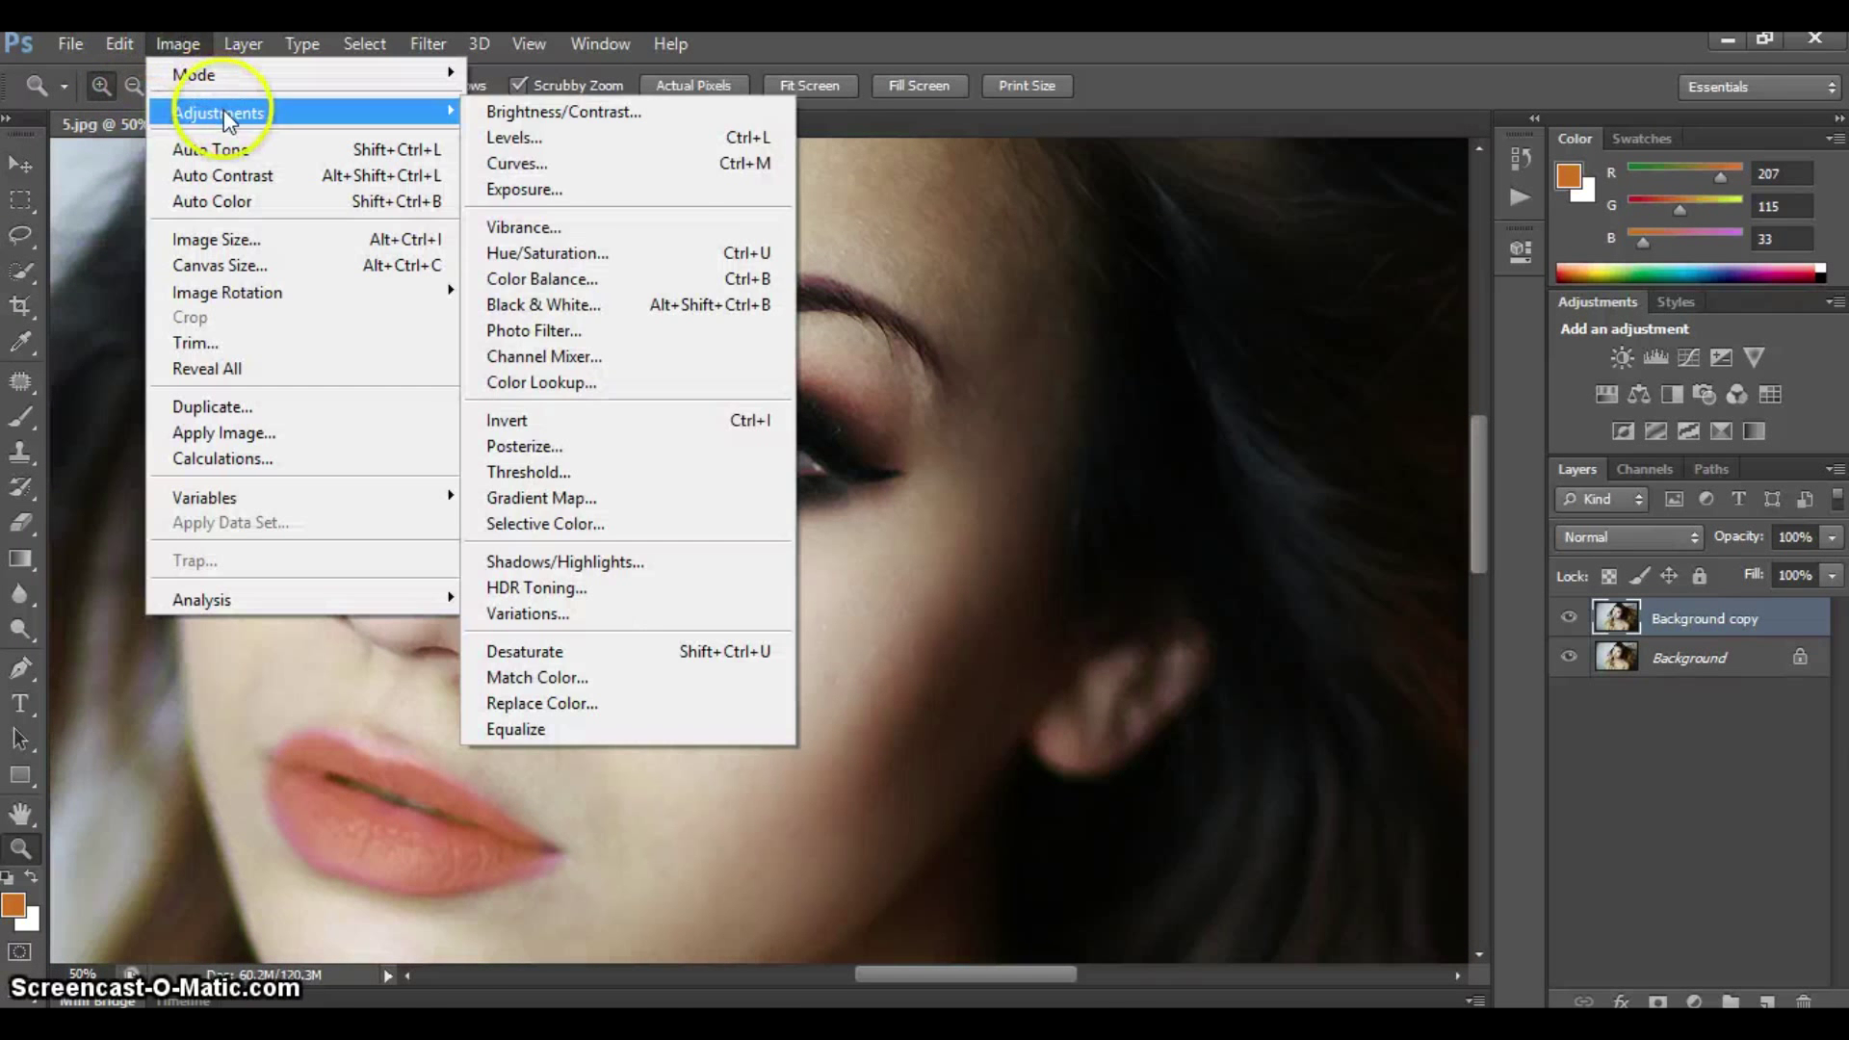
left_click(545, 525)
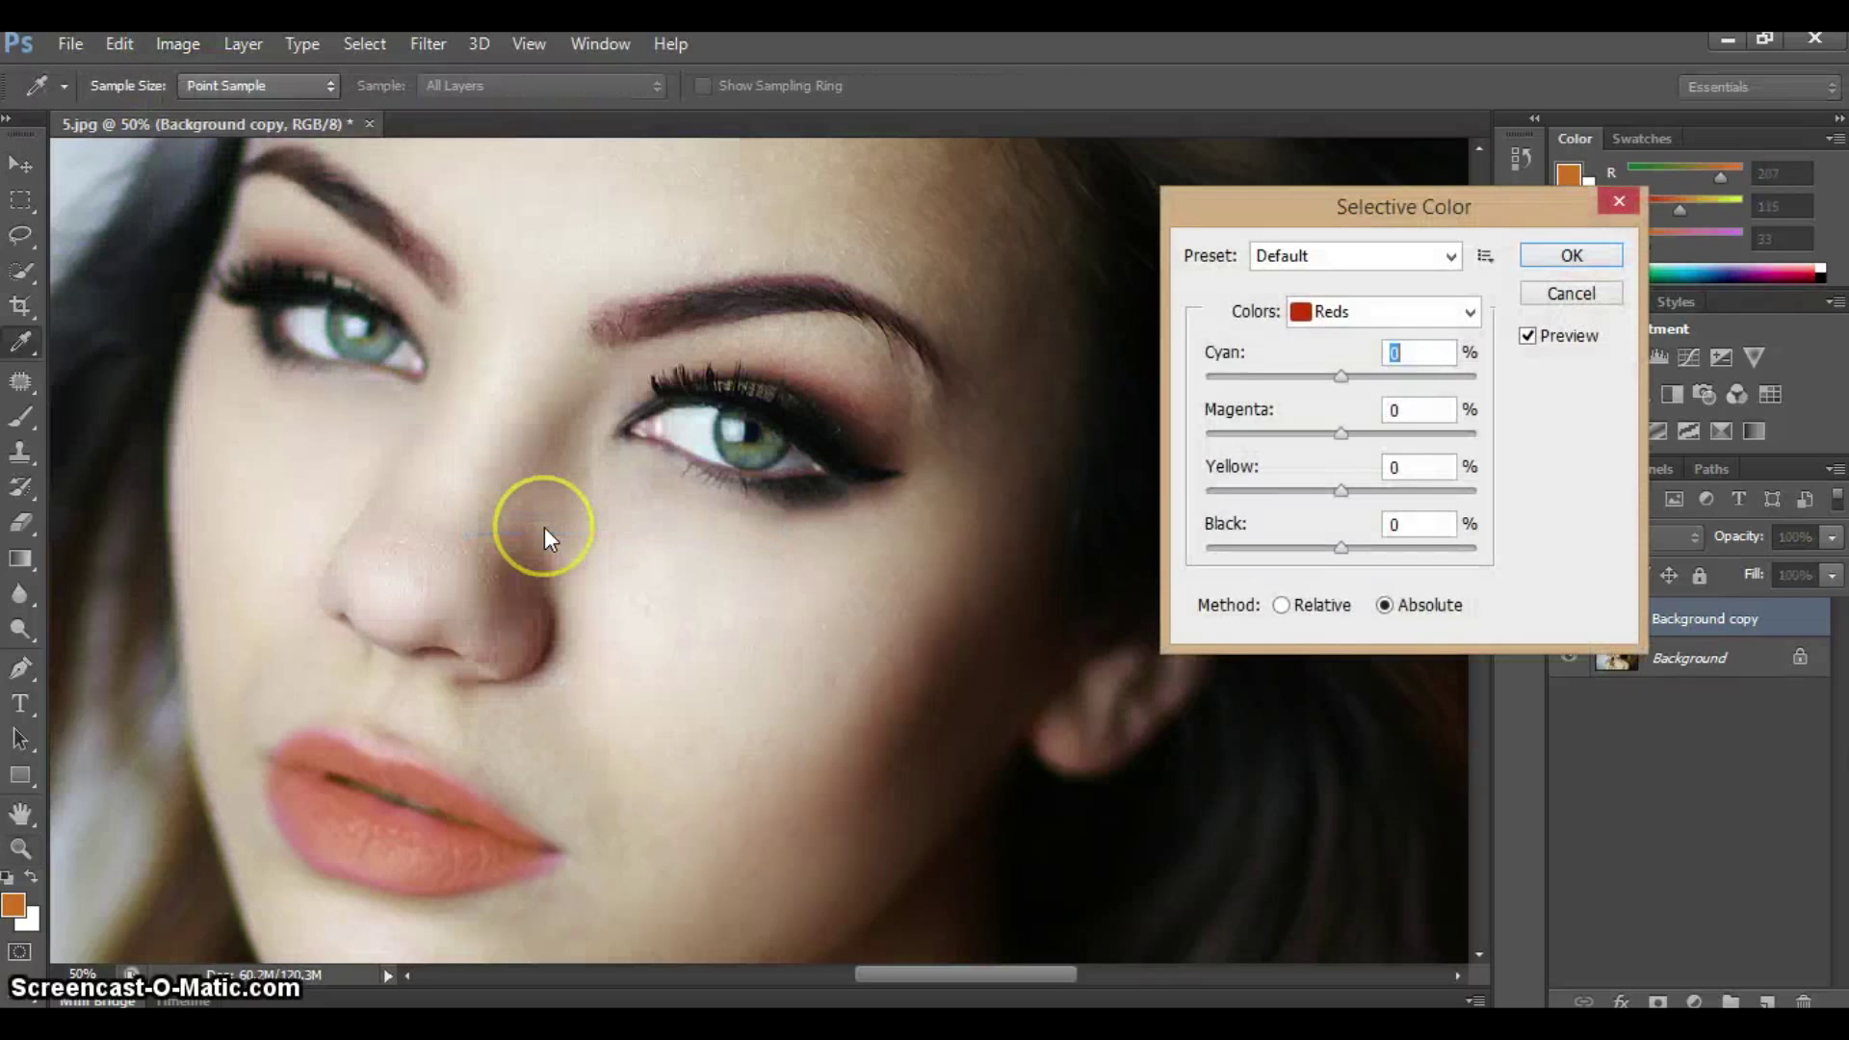
left_click(1471, 315)
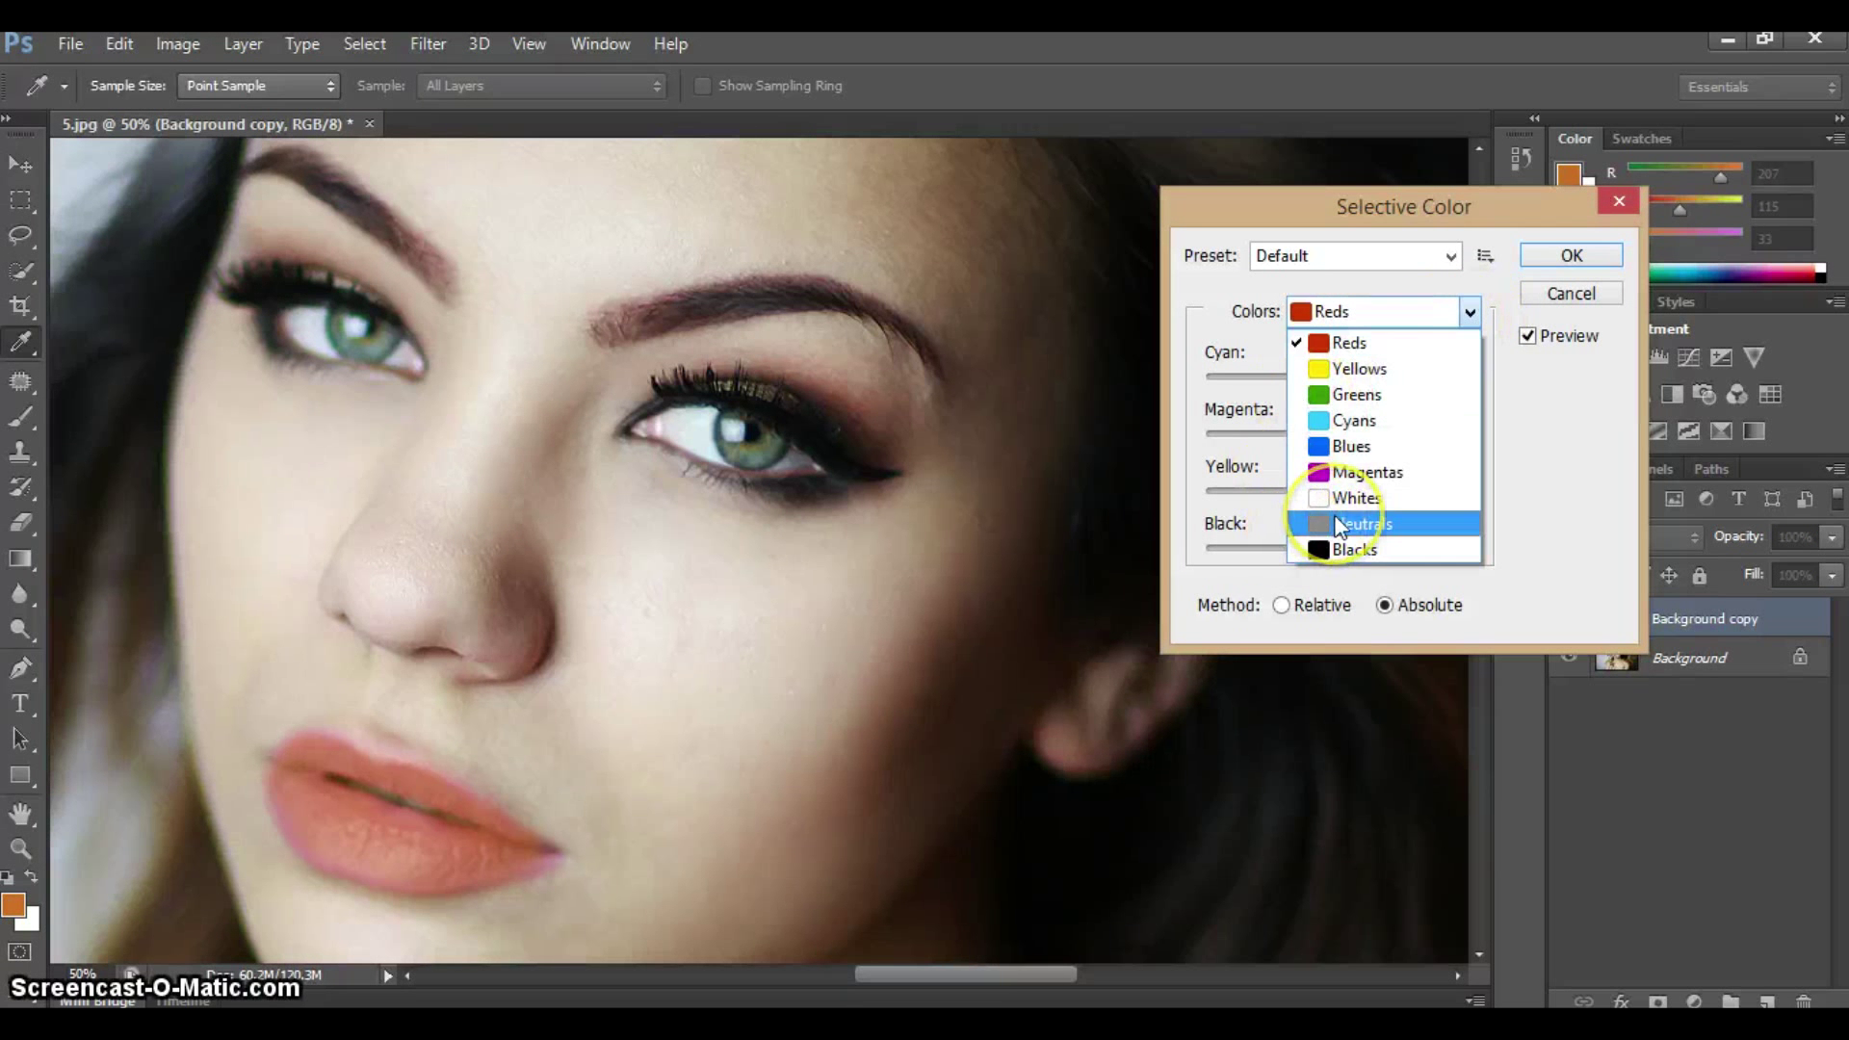
left_click(1338, 524)
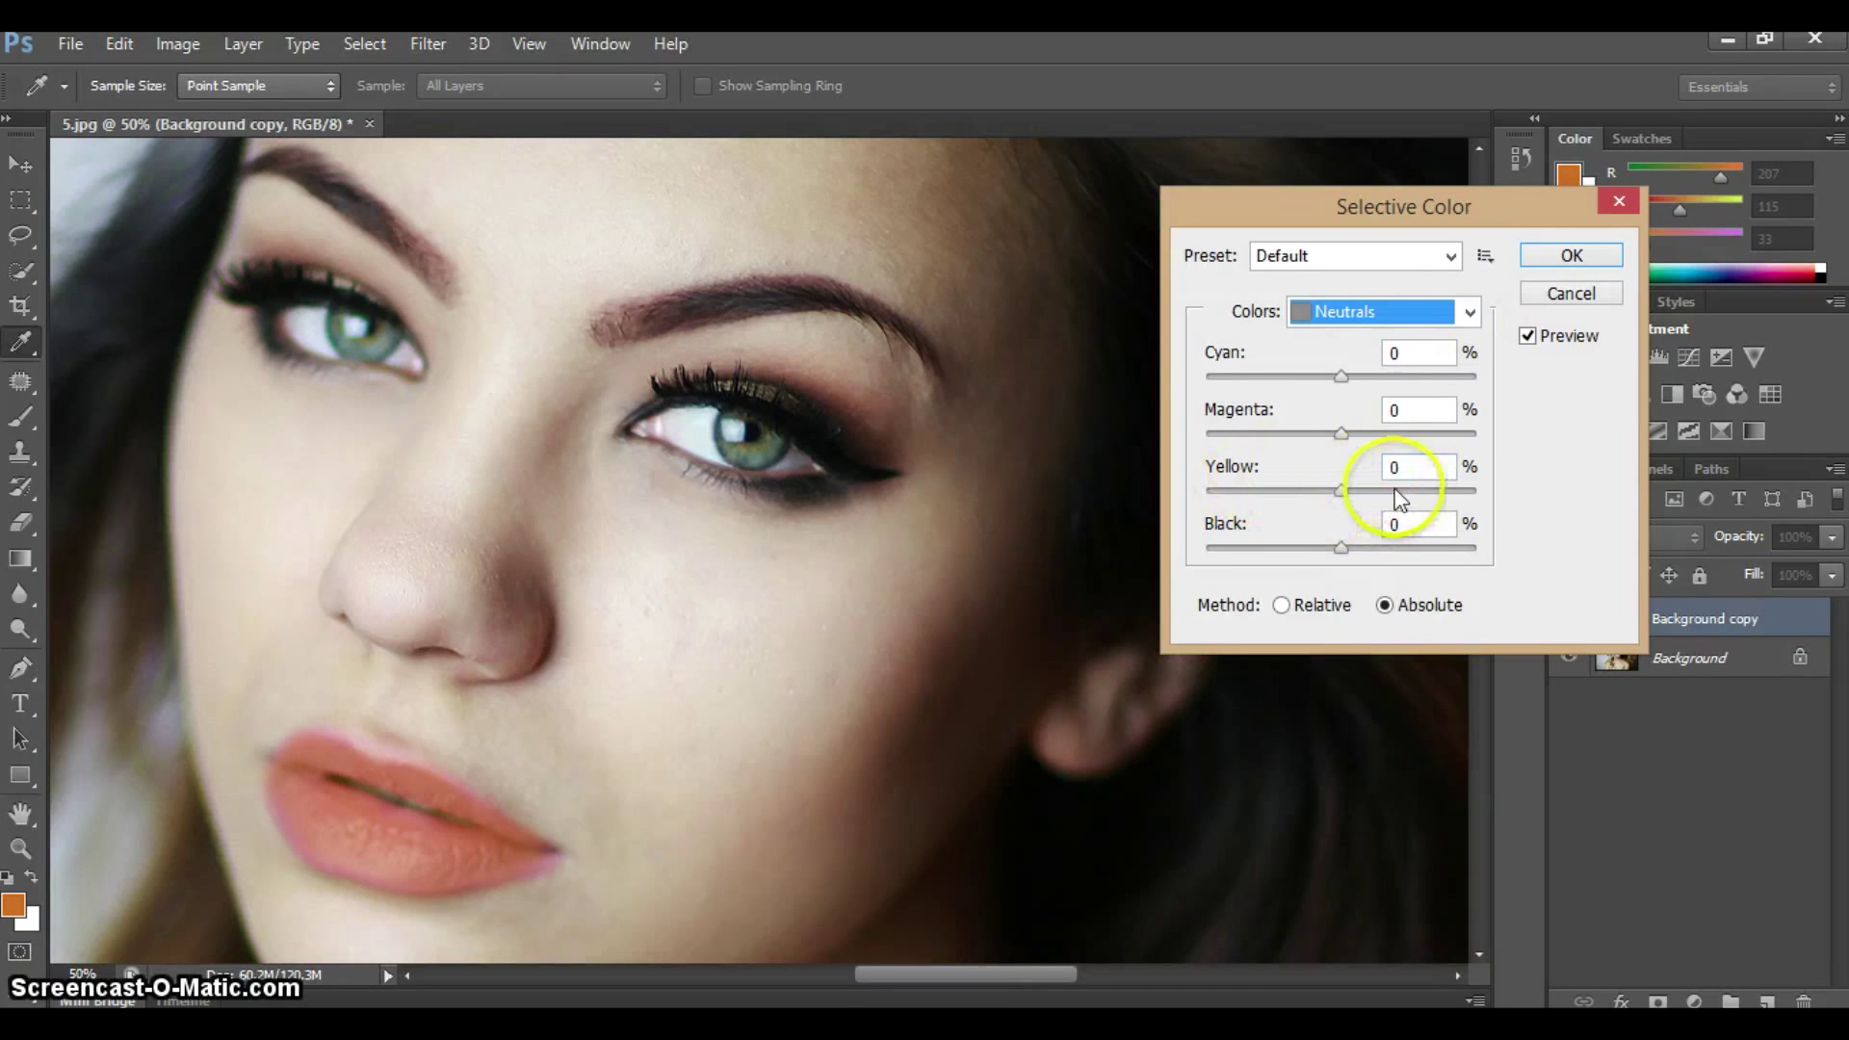
left_click_drag(1342, 489, 1339, 489)
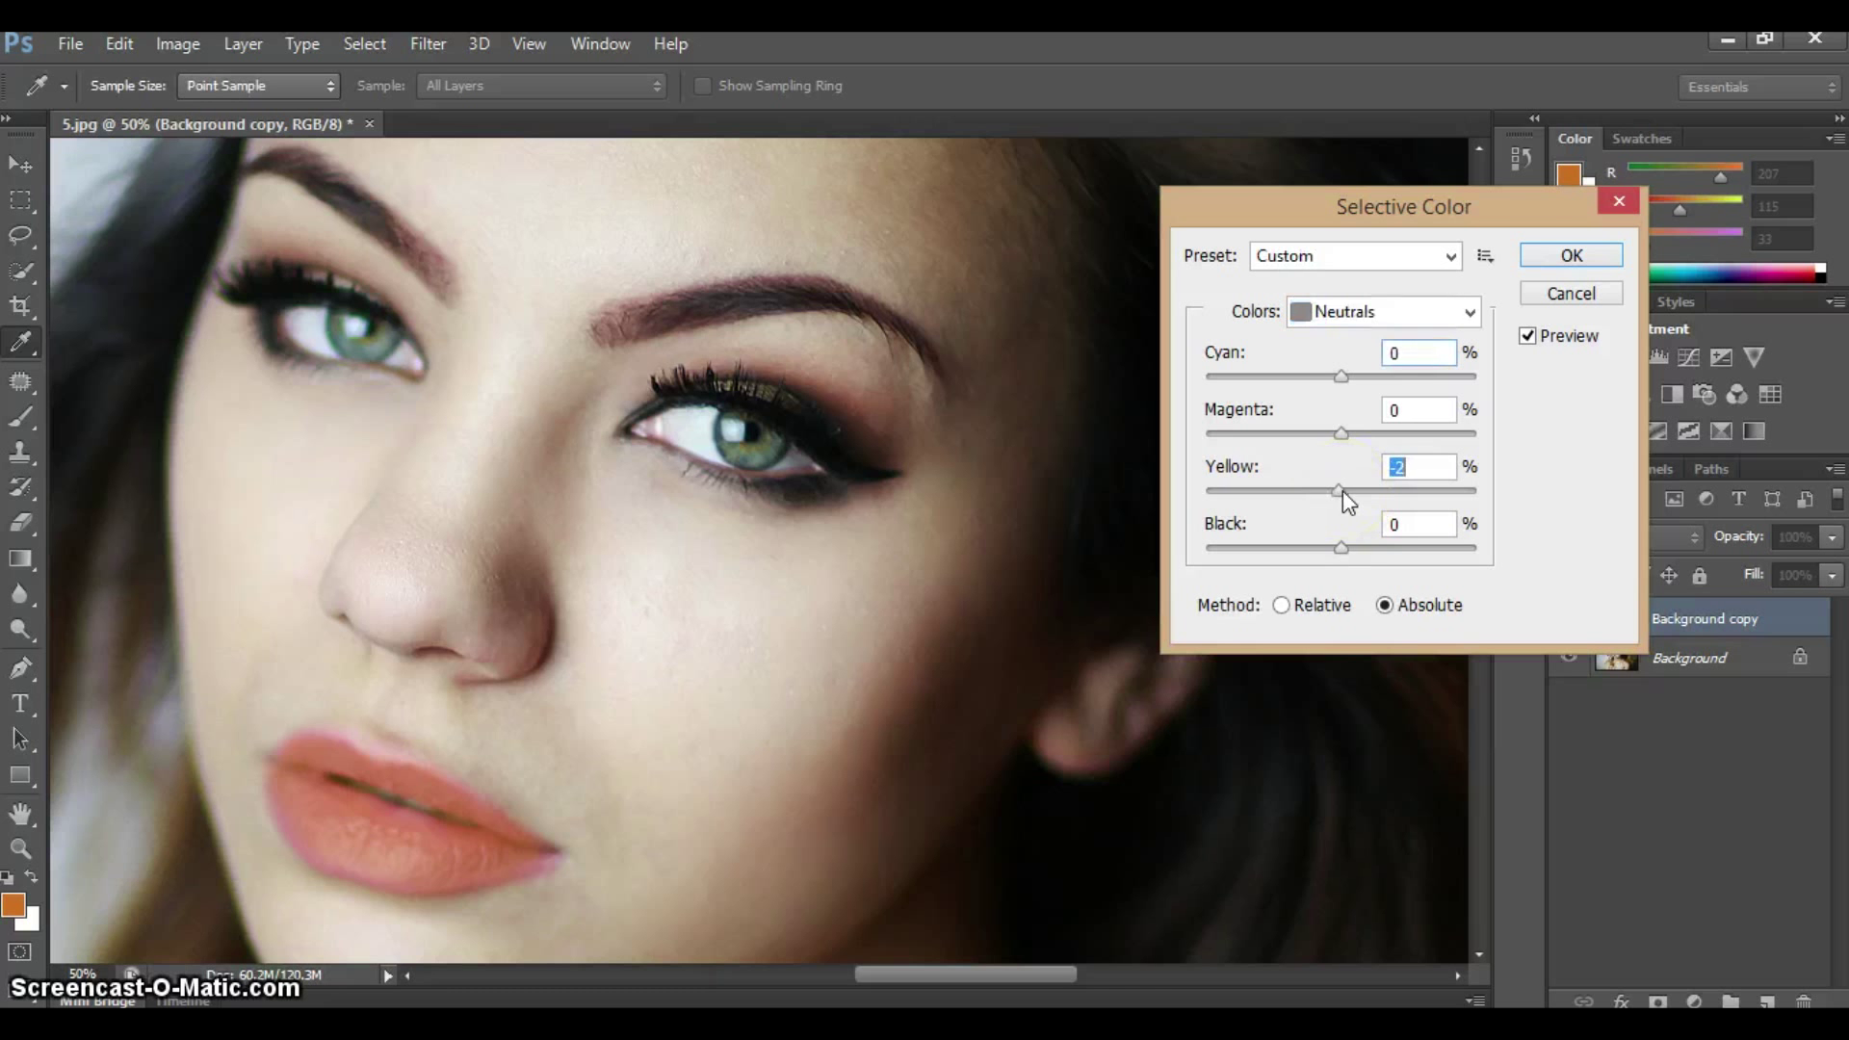
key("Down")
key("Down")
key("Down")
key("Down")
key("Down")
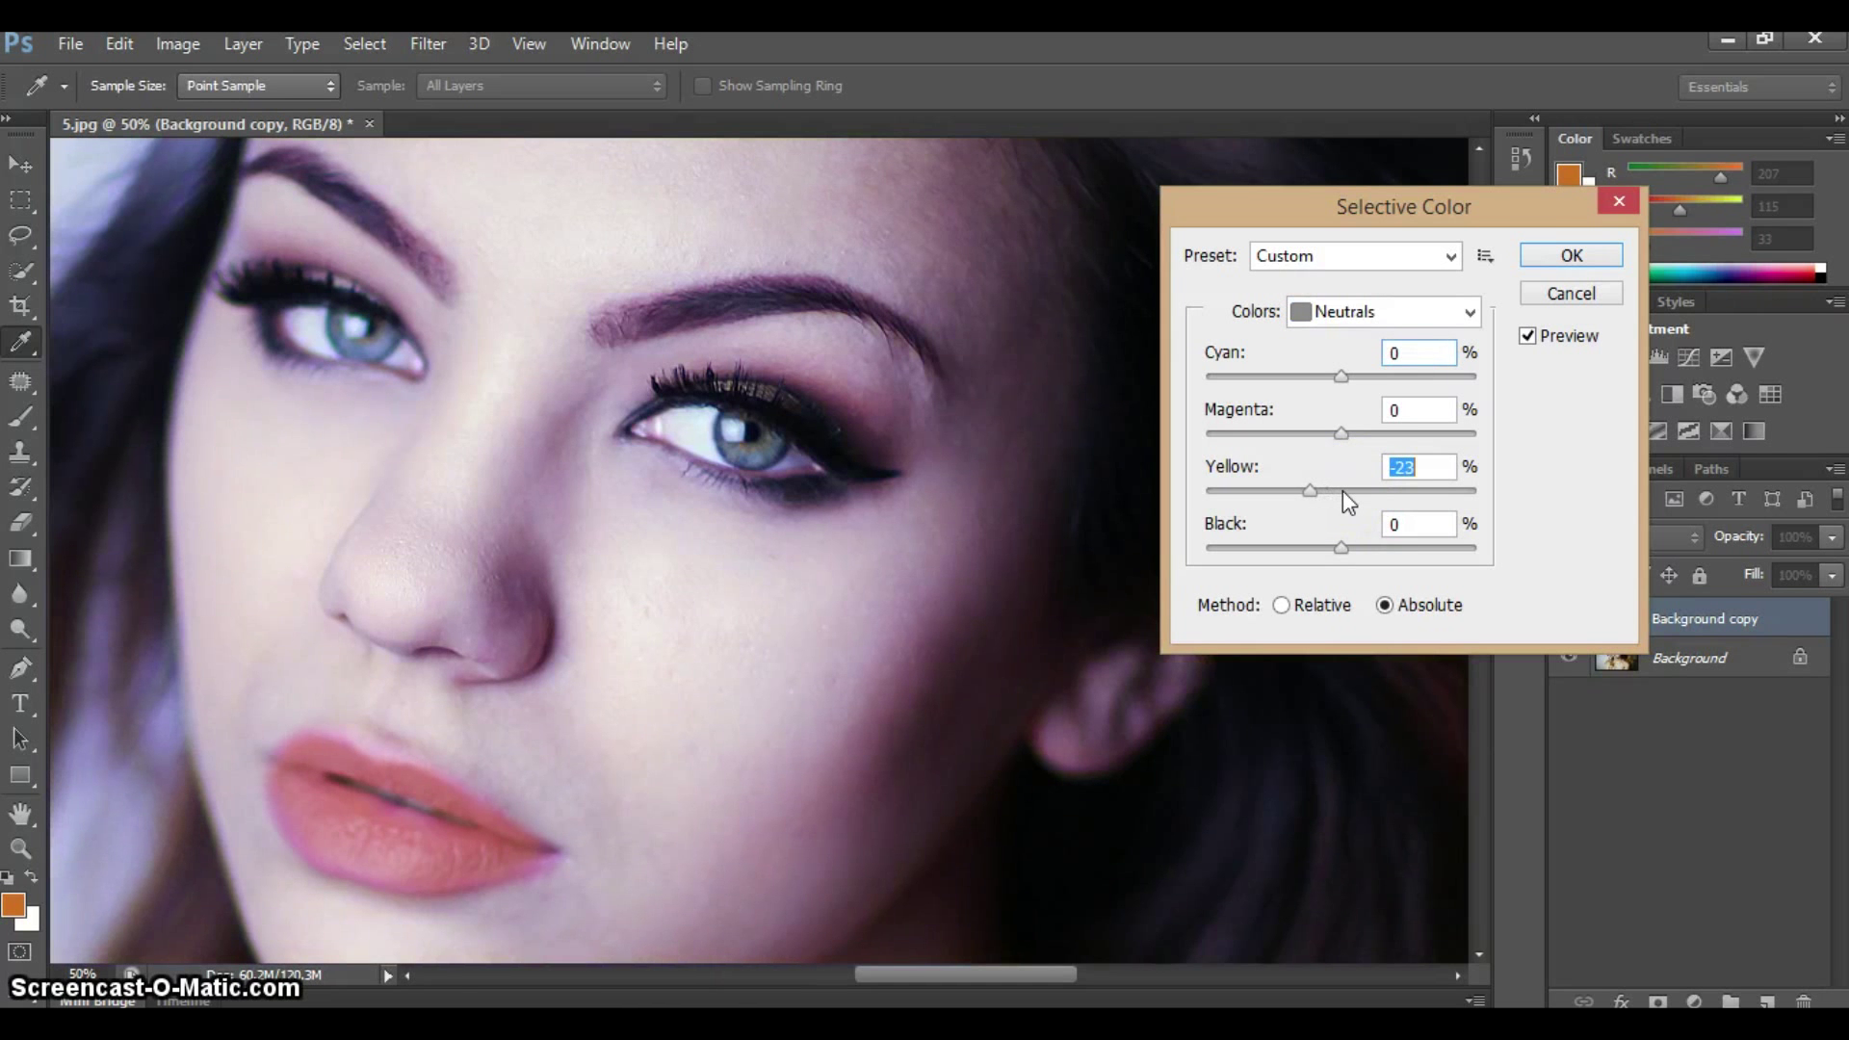
left_click(1546, 253)
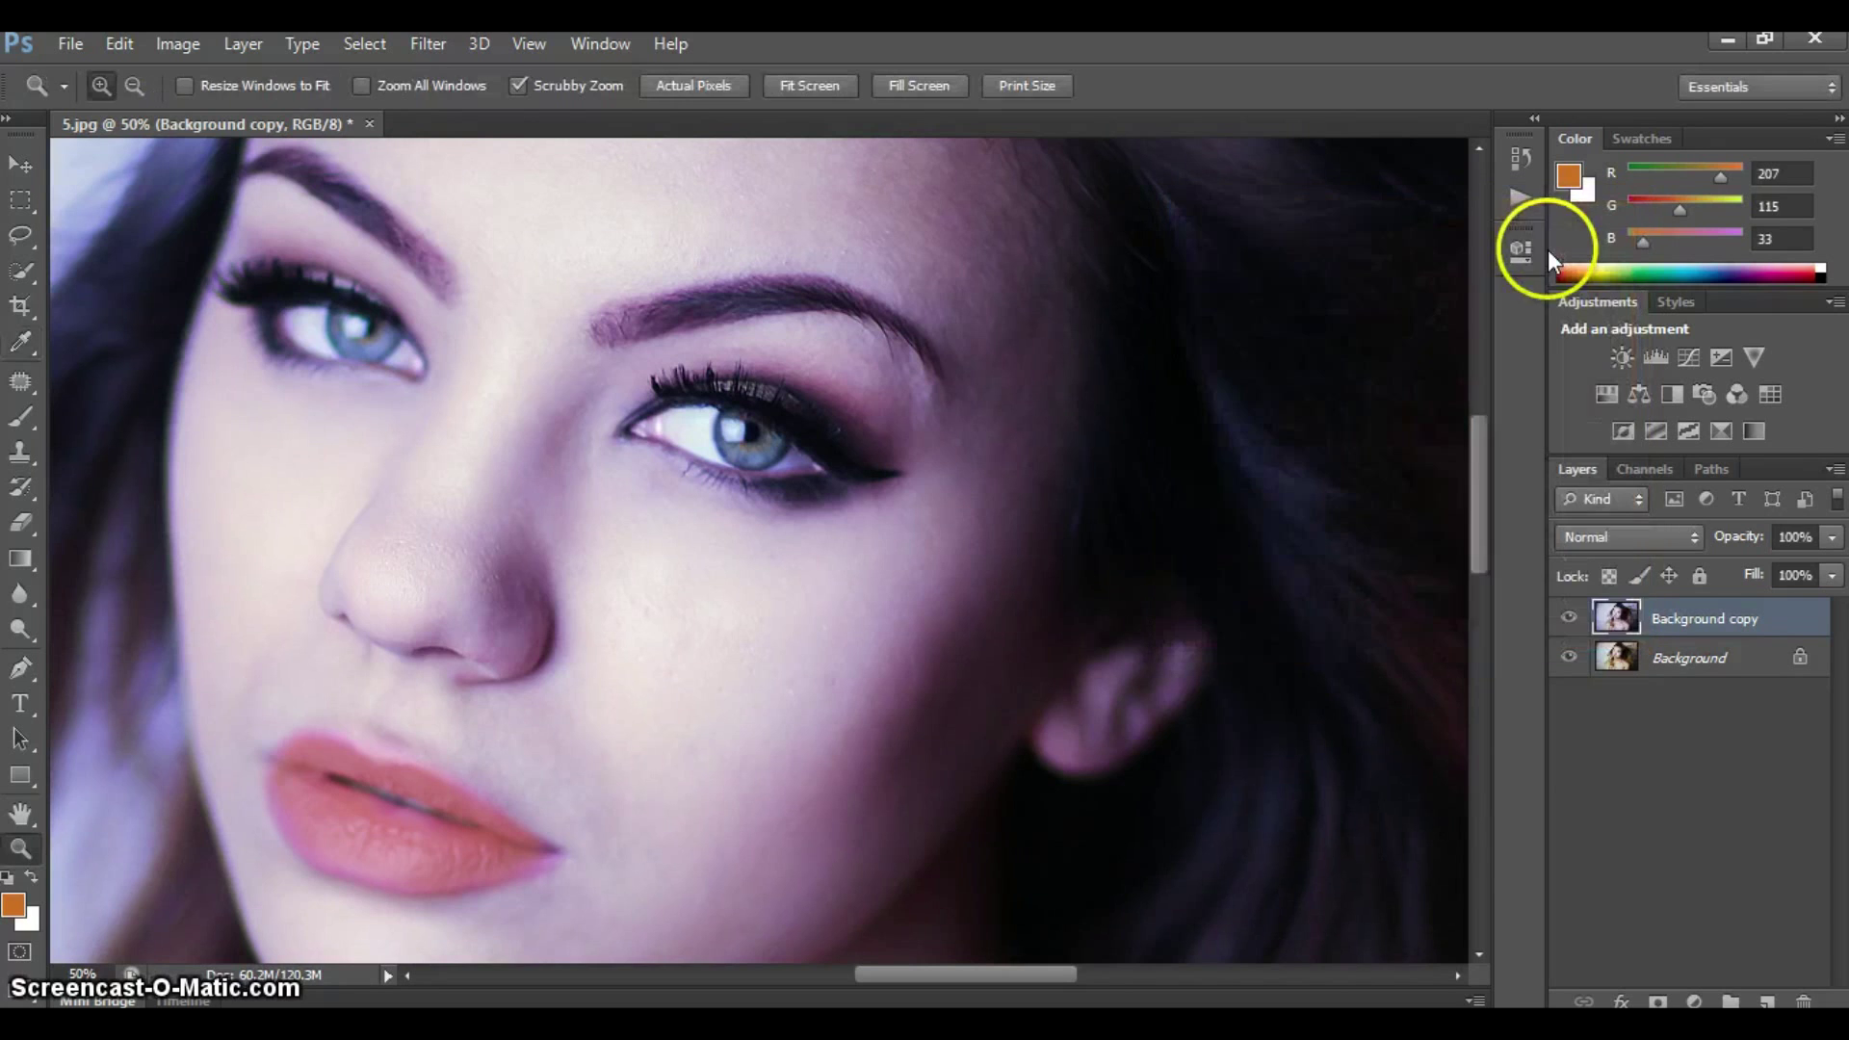
Add a black layer mask to the Background copy layer and paint white over both irises with a soft 65 px brush
left_click(1658, 999)
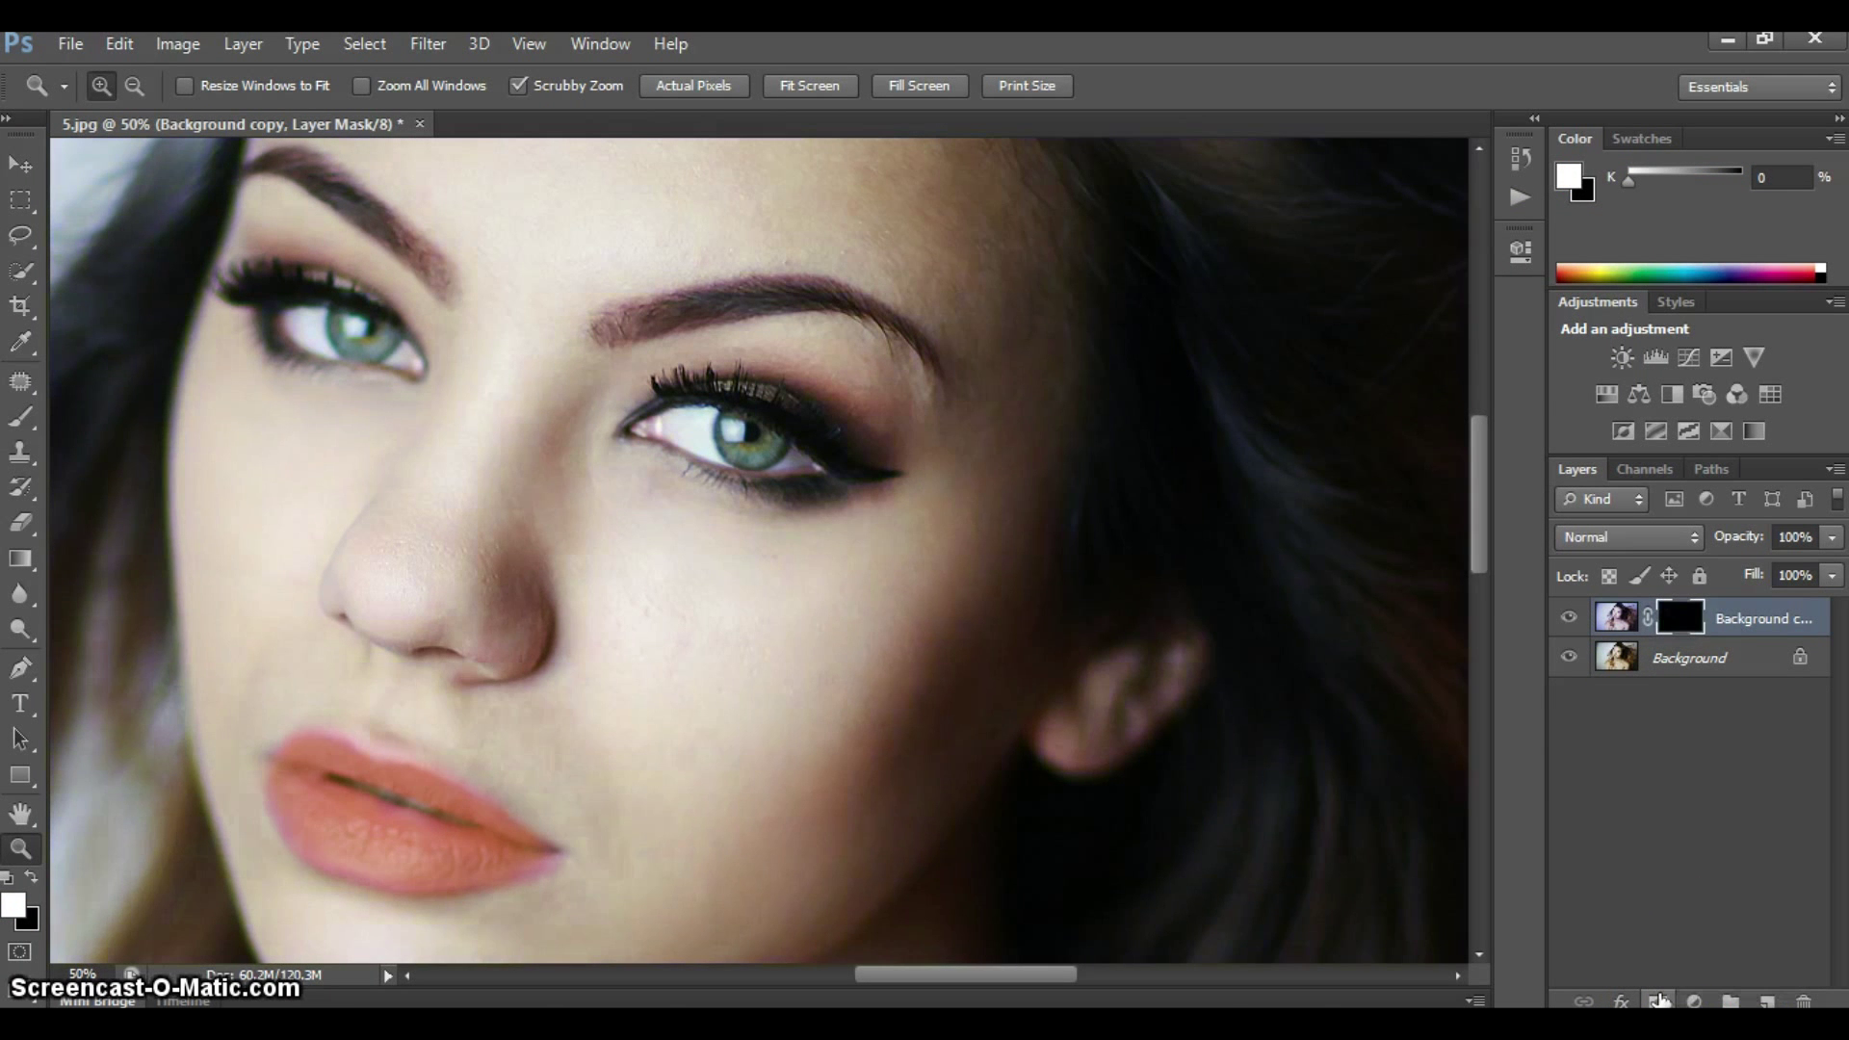
left_click(29, 421)
mouse_move(768, 487)
left_mouse_down()
mouse_move(709, 421)
mouse_move(730, 422)
left_mouse_up()
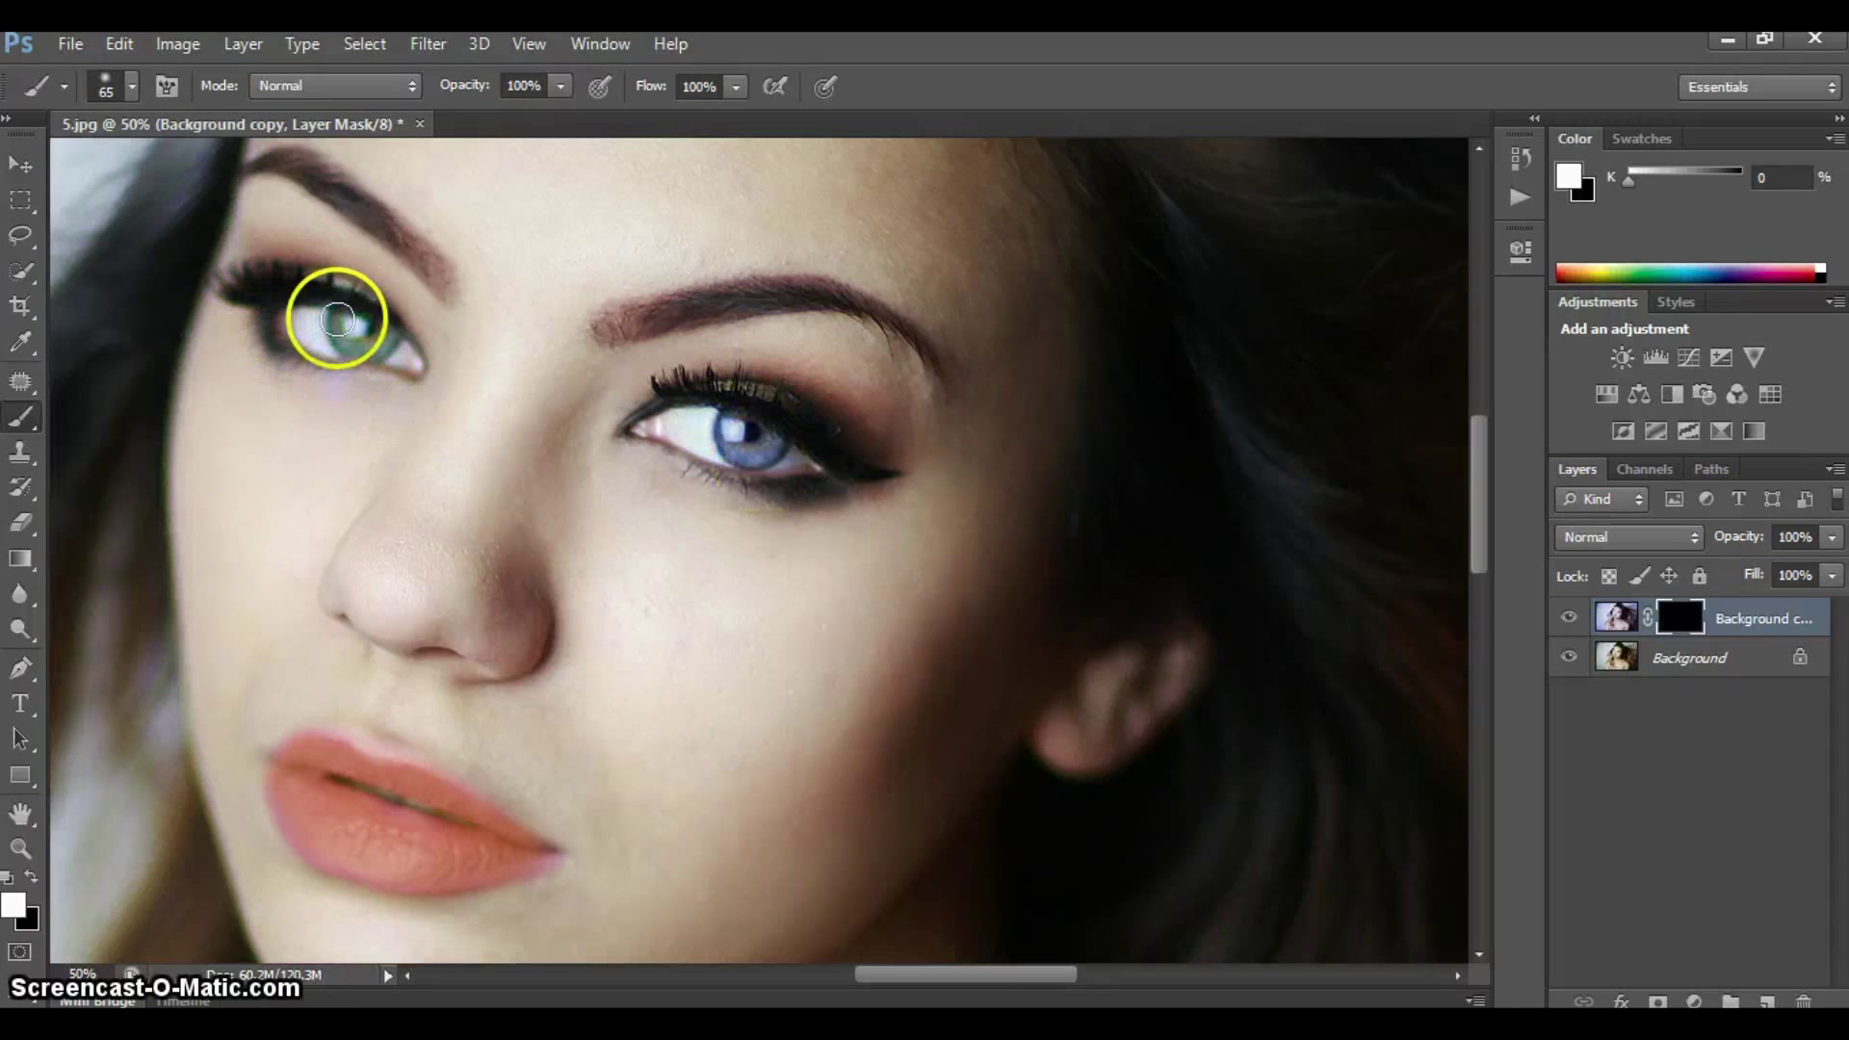
mouse_move(337, 319)
left_mouse_down()
mouse_move(383, 336)
mouse_move(52, 569)
left_mouse_up()
left_click(32, 875)
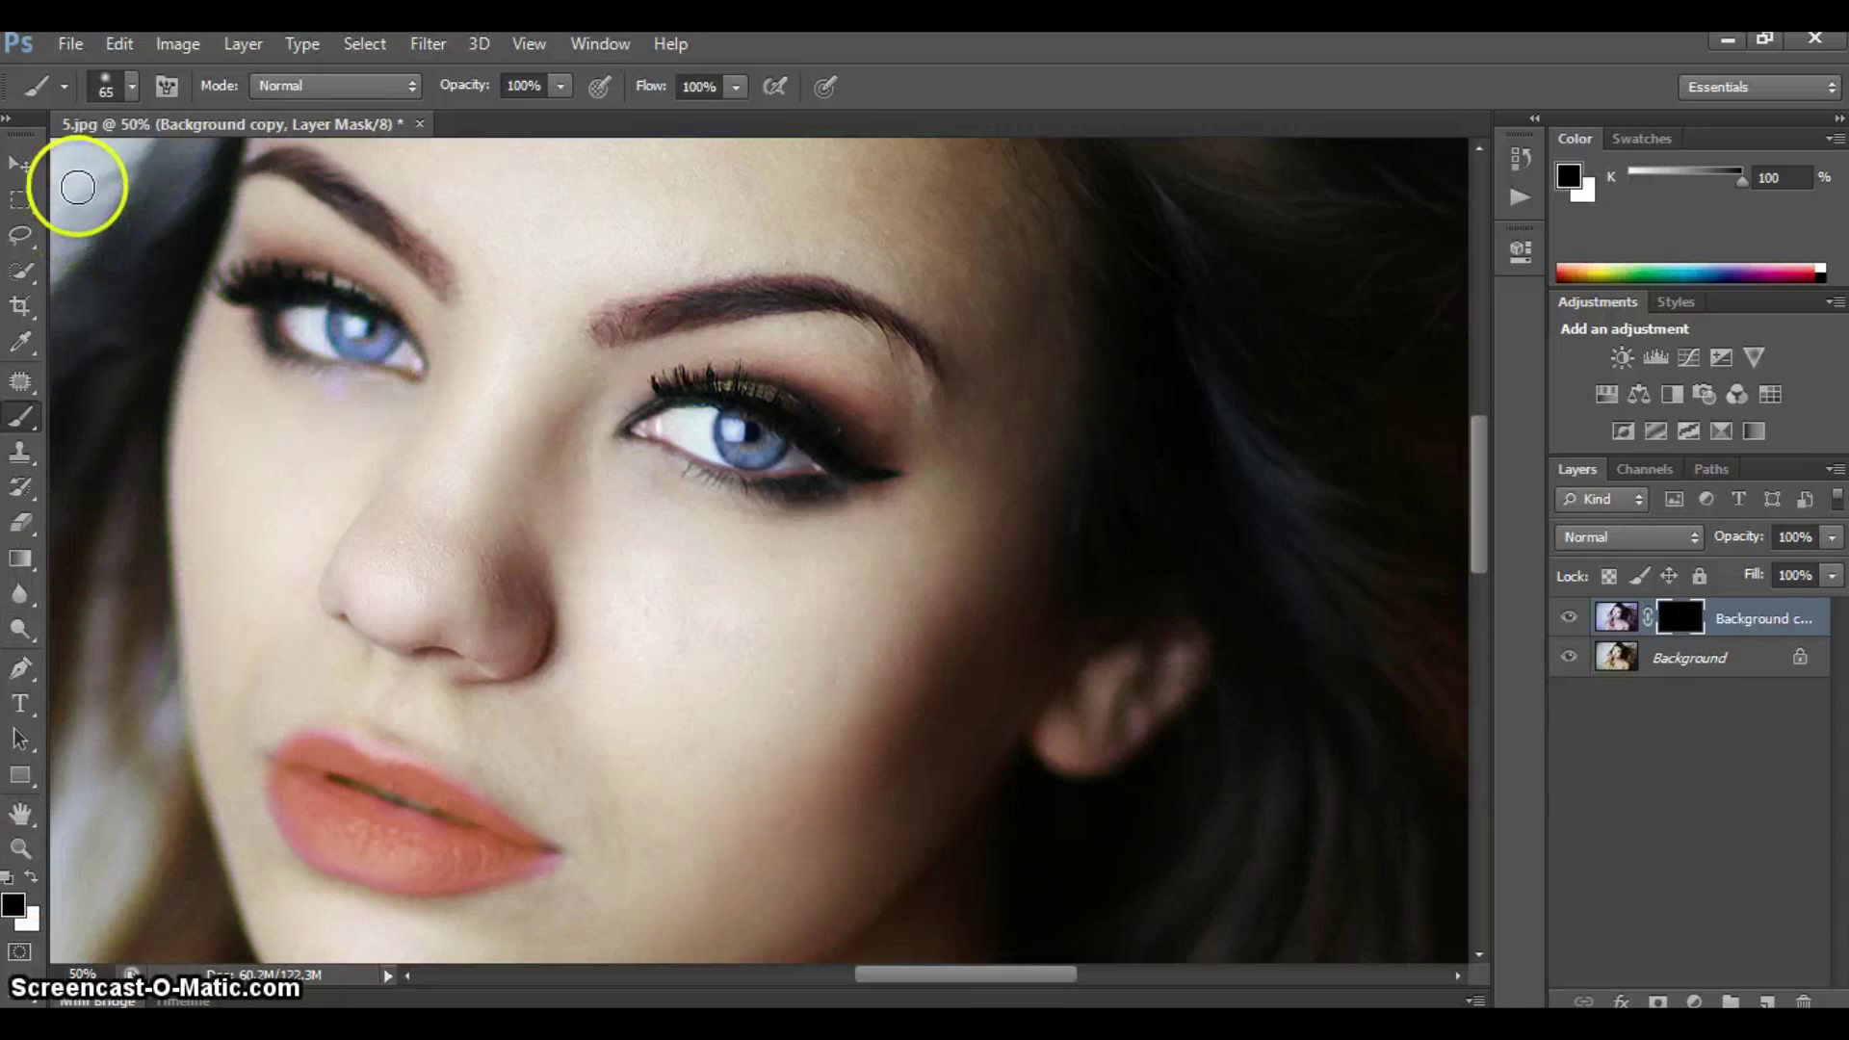
Hide the Background copy layer to compare the whole portrait with and without the eye recoloring
left_click(15, 852)
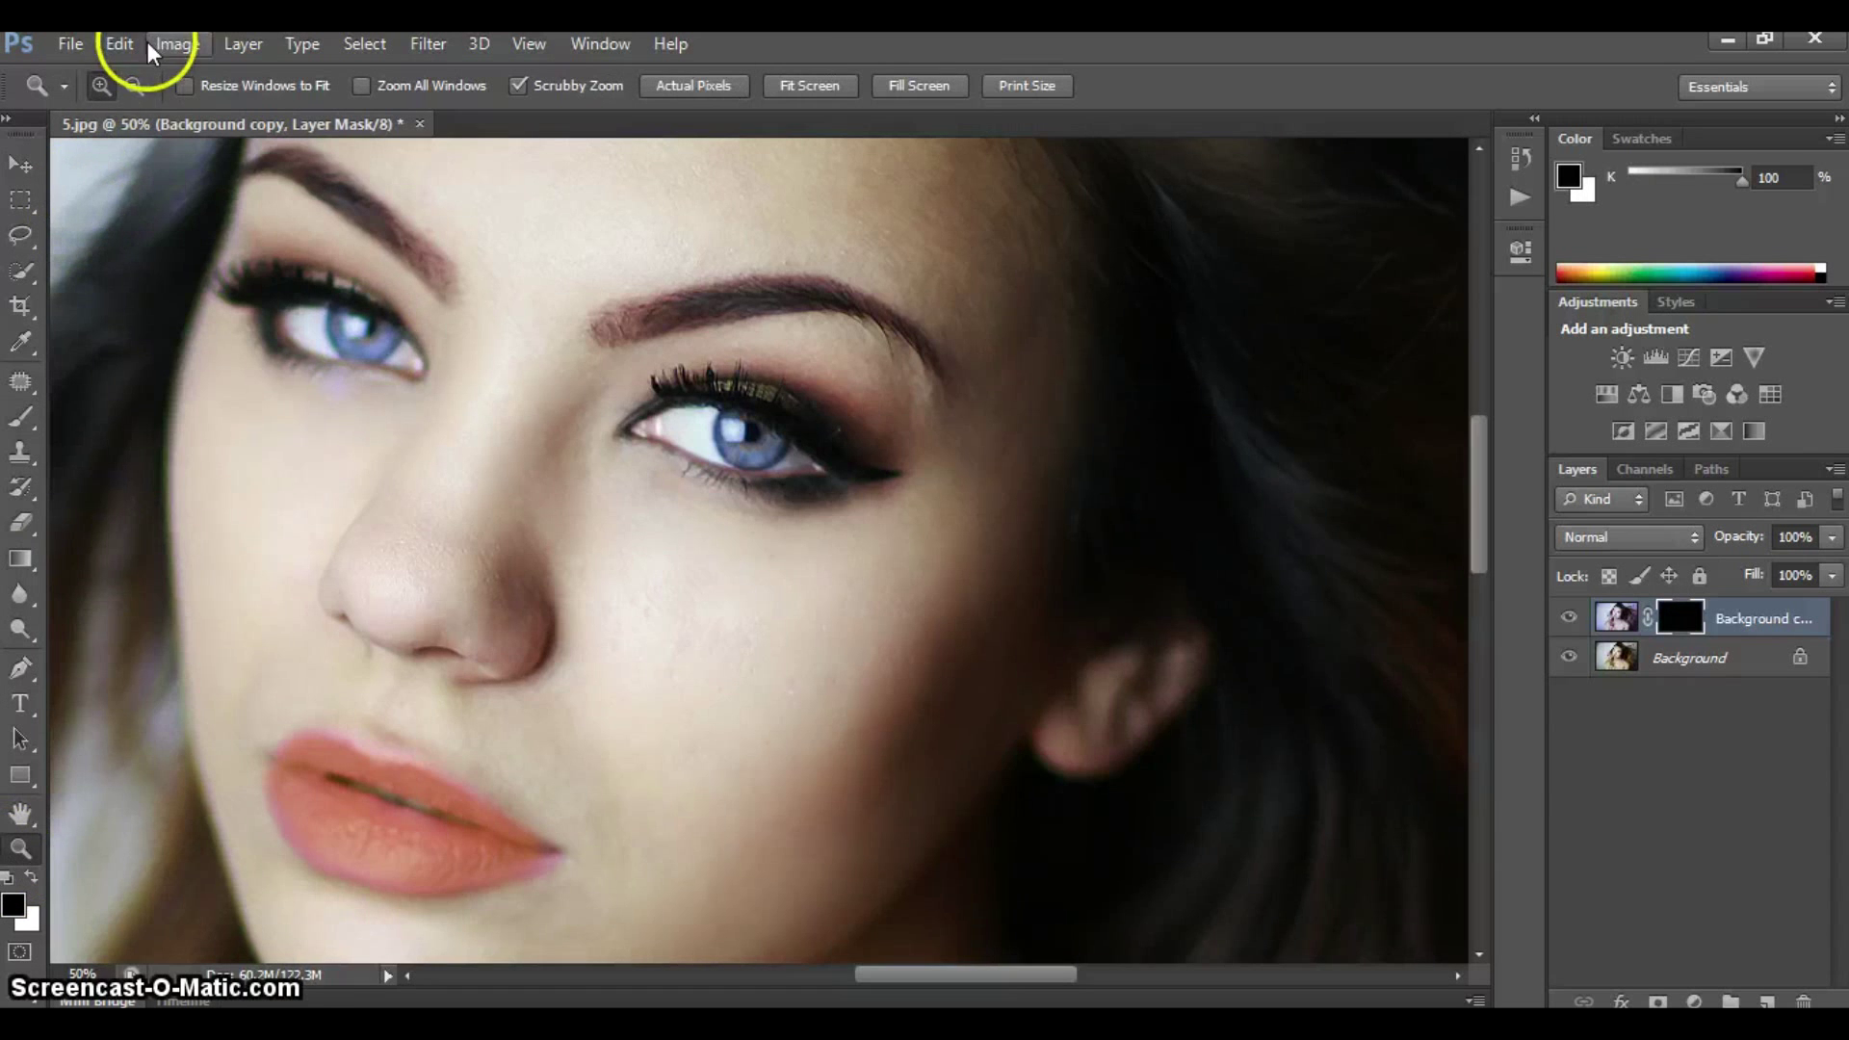
left_click(473, 362, "alt")
left_click(473, 361, "alt")
left_click(473, 361, "alt")
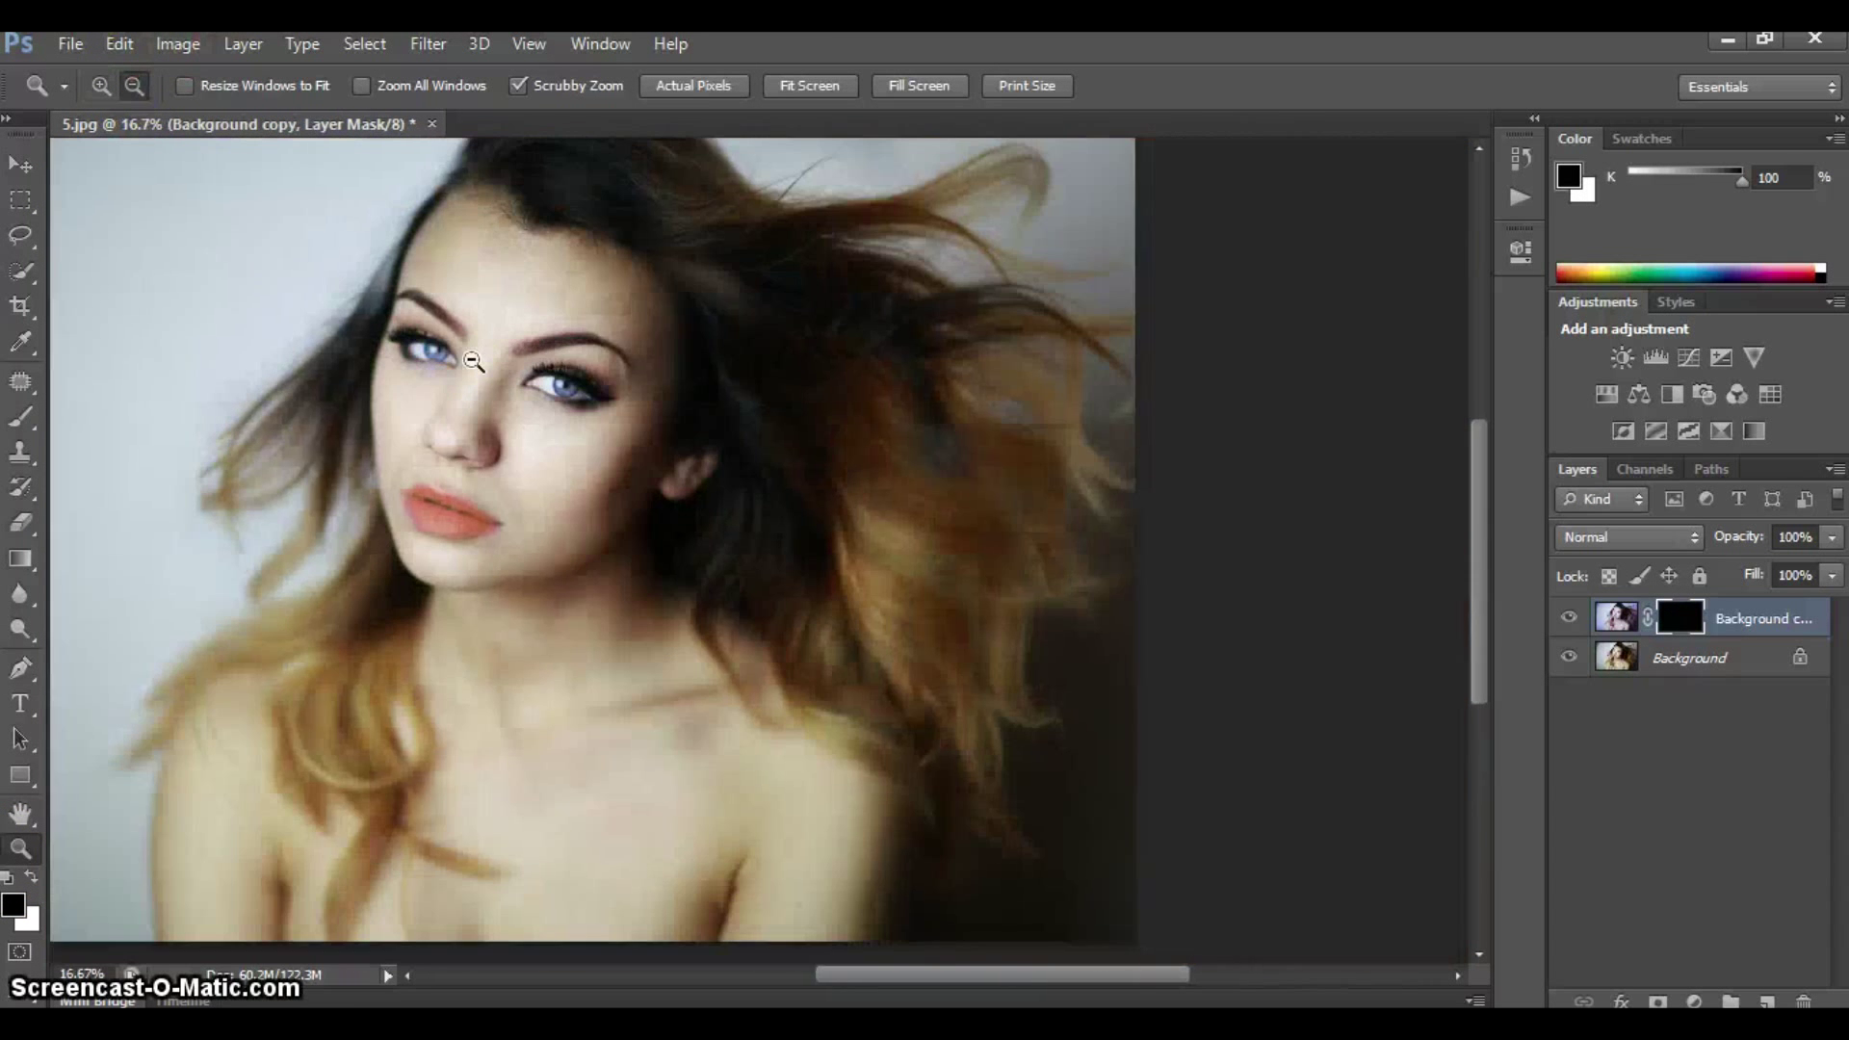
left_click(473, 362, "alt")
left_click(1560, 624)
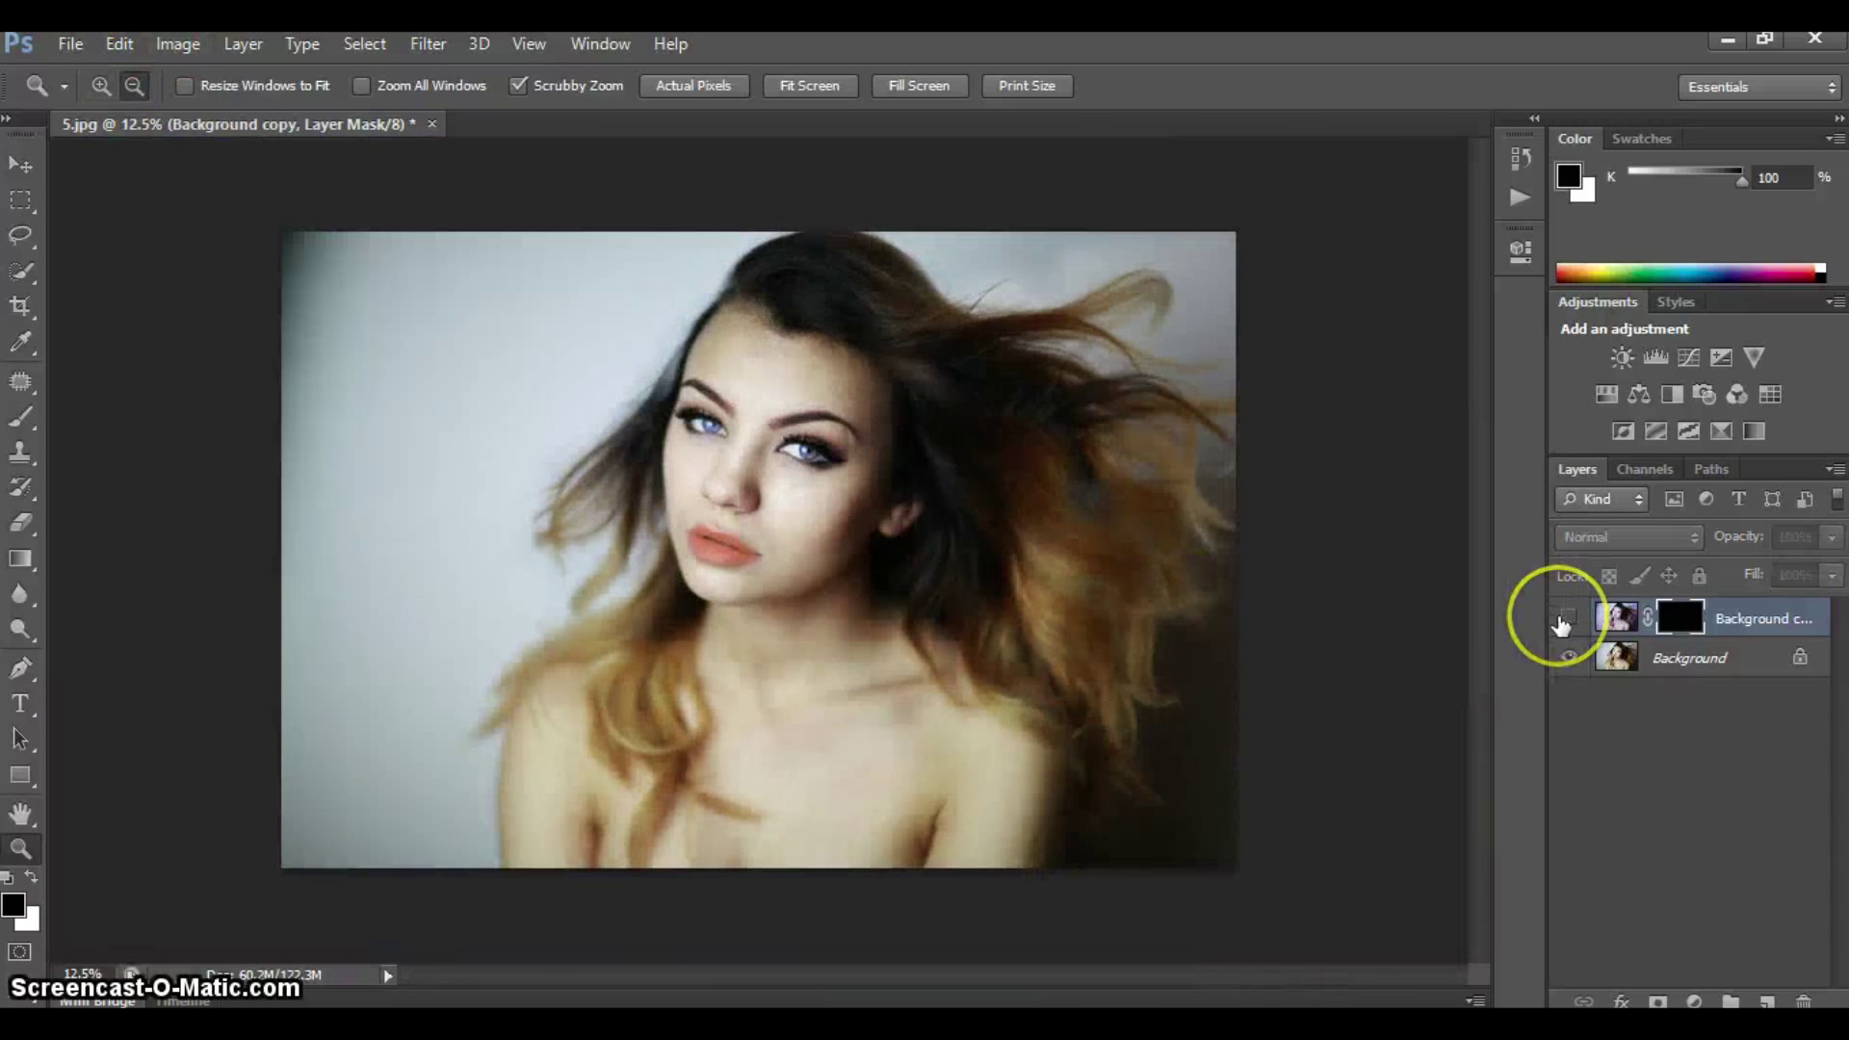